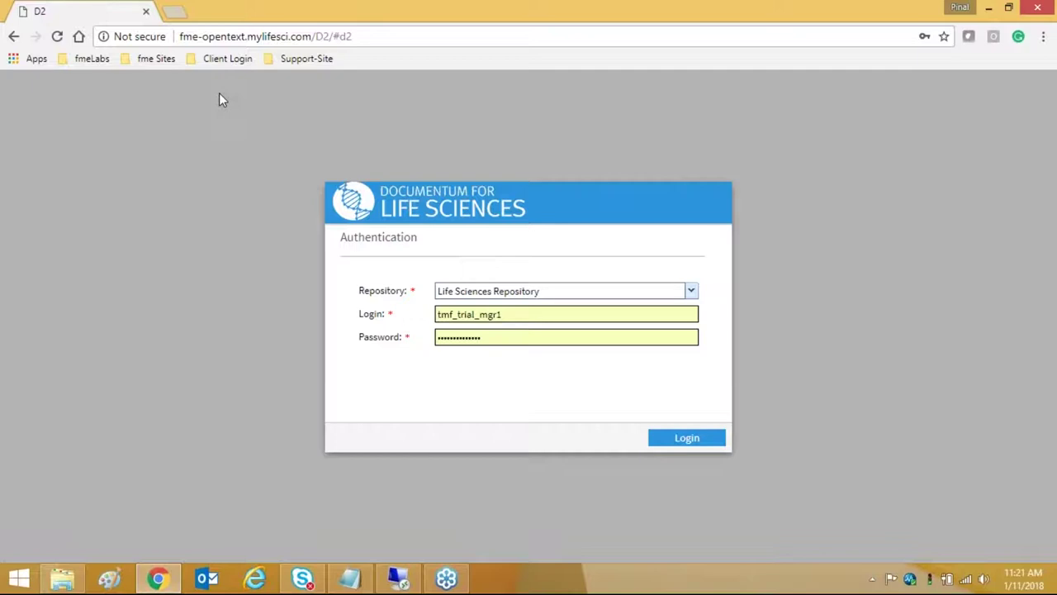
# - Log in to the Life Sciences Repository to reach the TMF Coordinator workspace's 14 cabinets
pyautogui.click(681, 437)
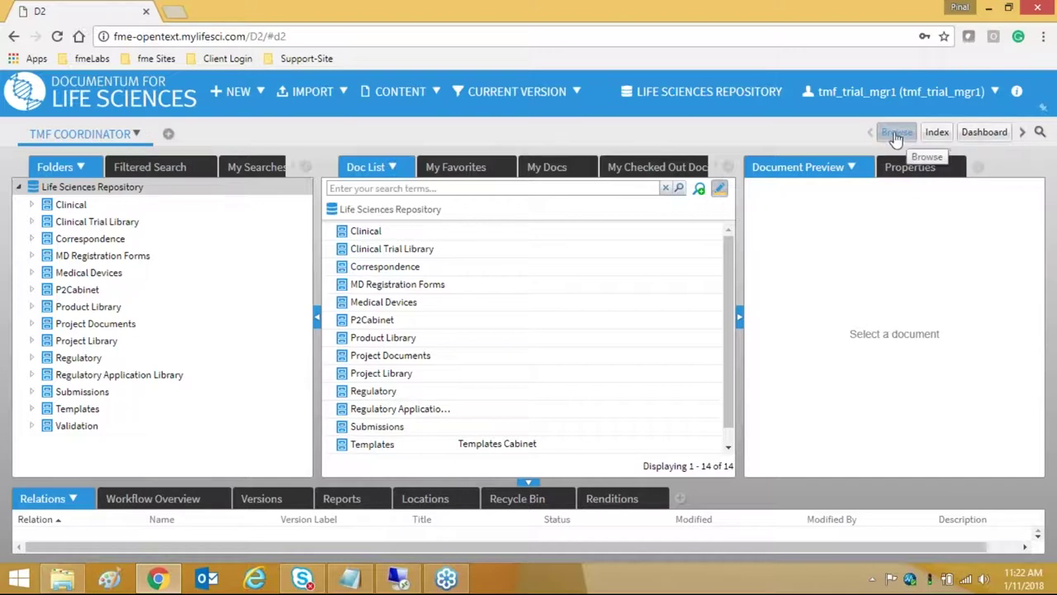
pyautogui.click(939, 135)
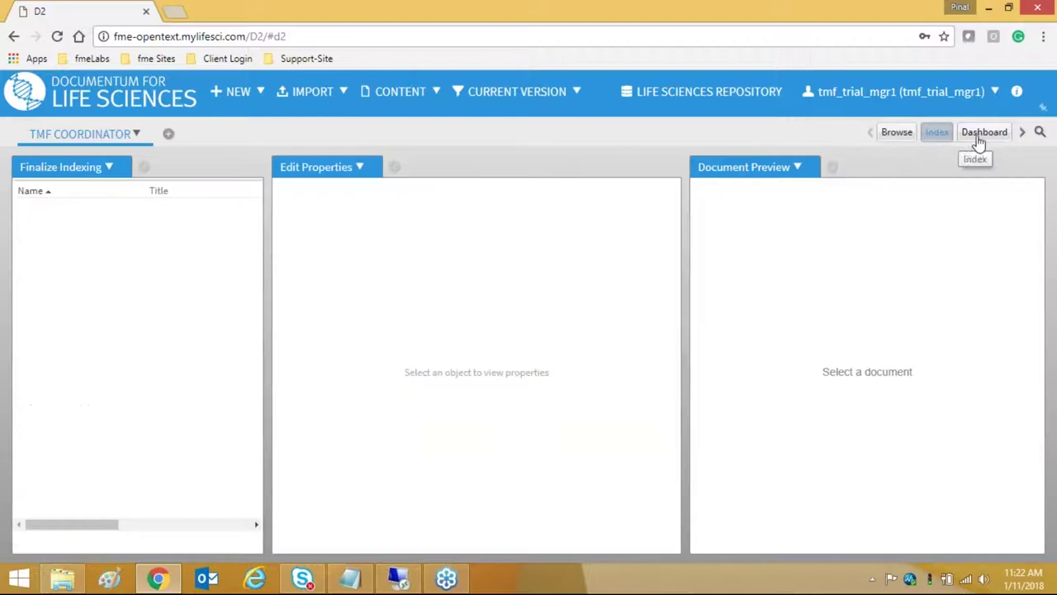
pyautogui.click(978, 138)
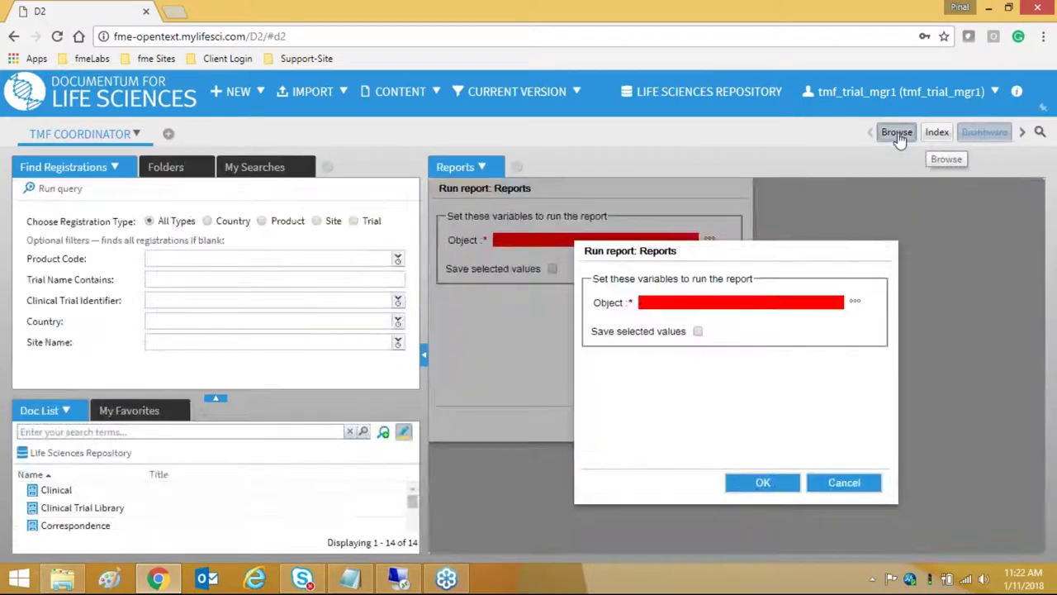
pyautogui.click(896, 133)
pyautogui.click(977, 134)
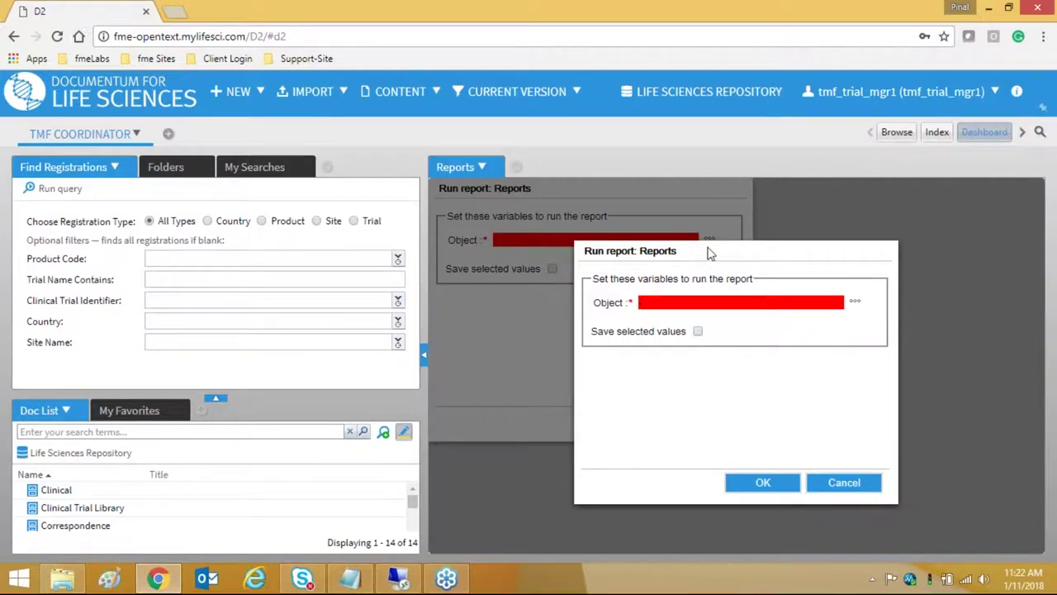
pyautogui.click(897, 132)
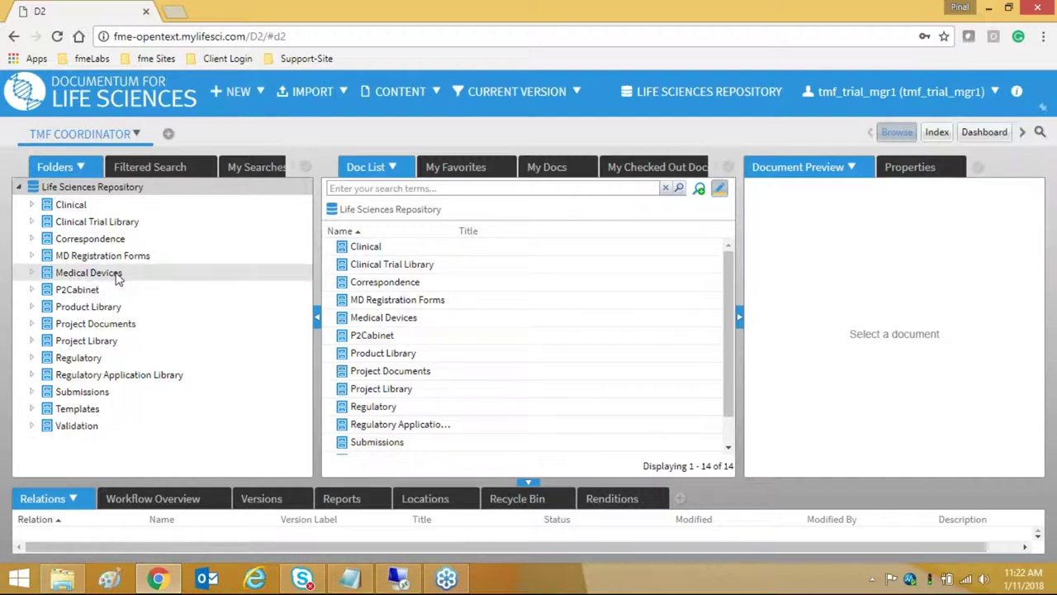
# - Browse the Product Library's IBU and ACT product entries
pyautogui.click(117, 308)
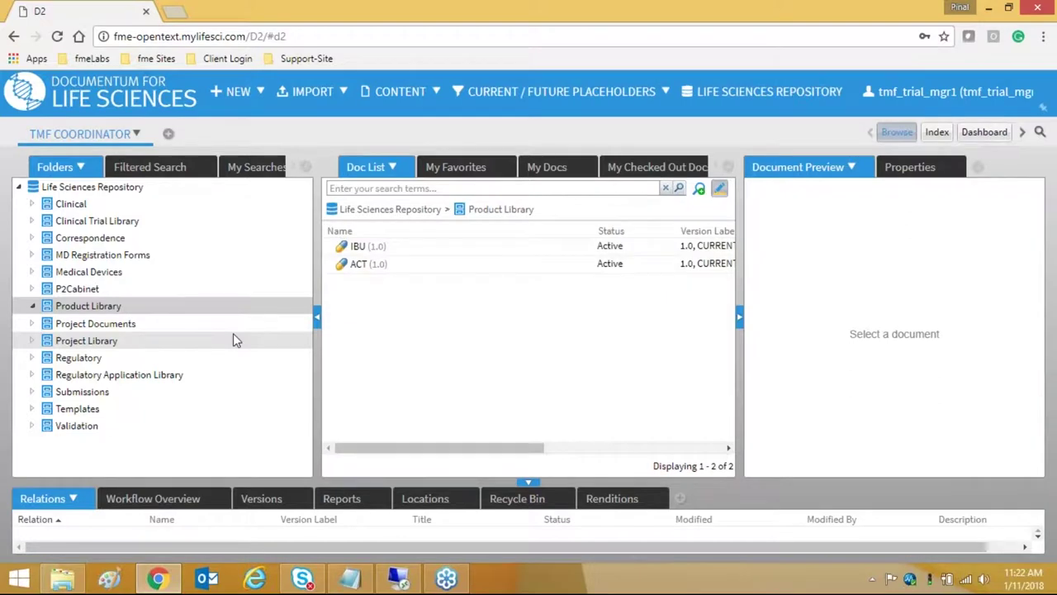
pyautogui.click(358, 248)
pyautogui.click(360, 265)
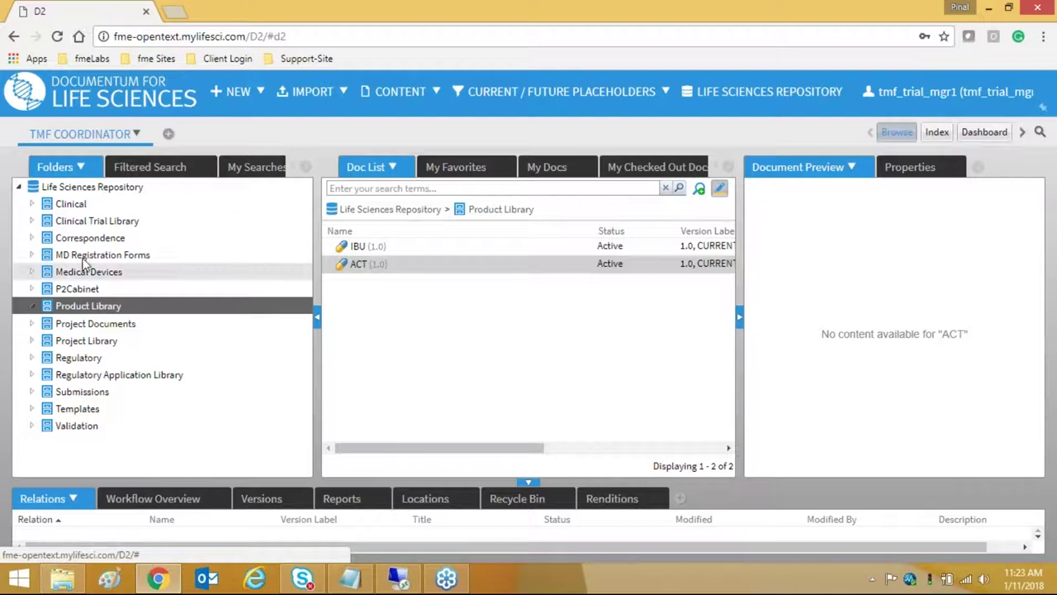
# - Go to Clinical Trial Library > Templates > Trial and select TMF Document Collection List
pyautogui.click(33, 220)
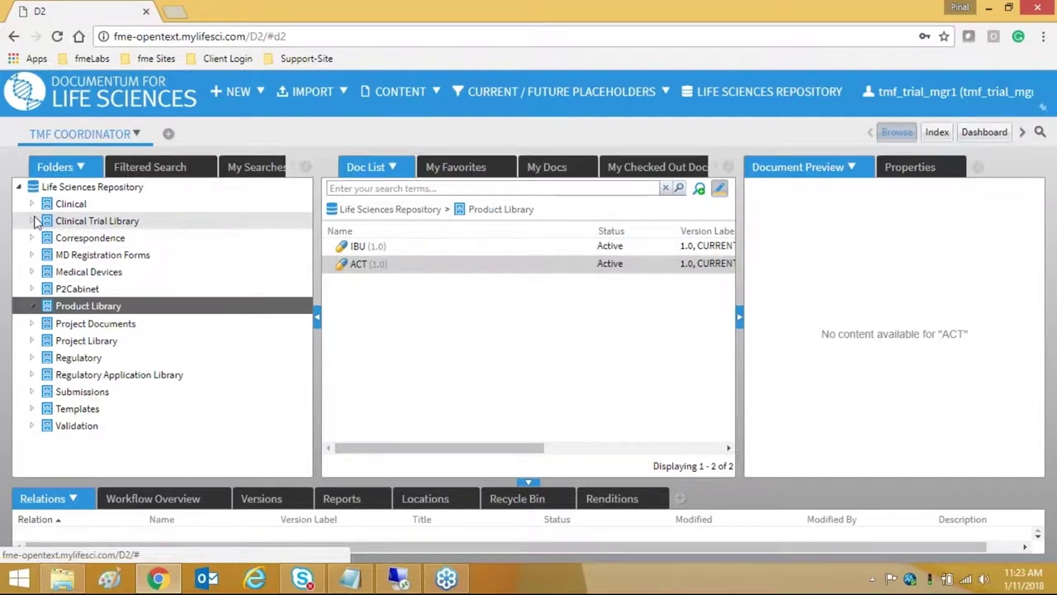
pyautogui.click(92, 288)
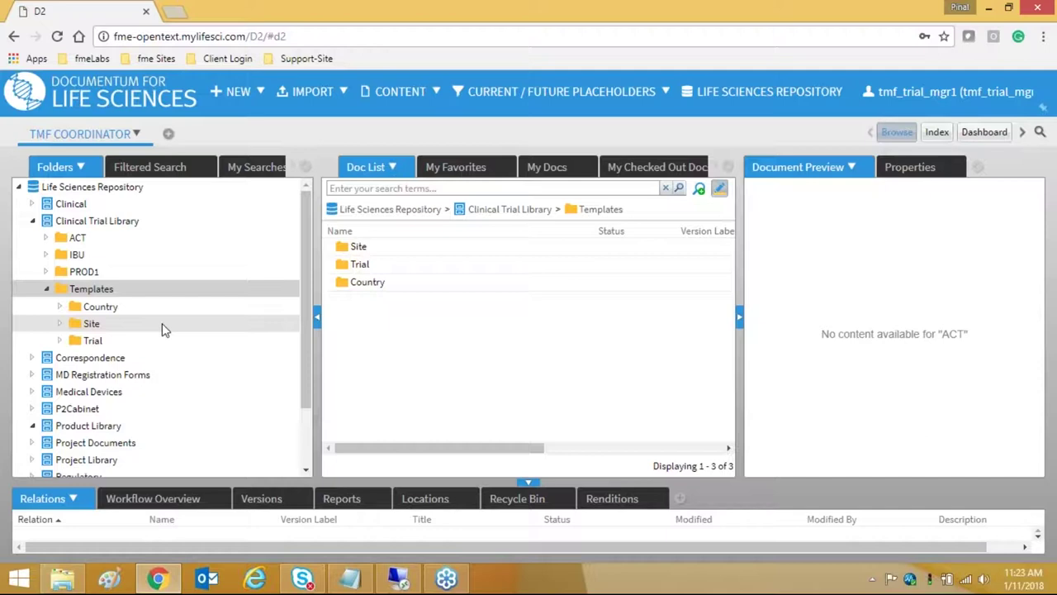
pyautogui.click(143, 342)
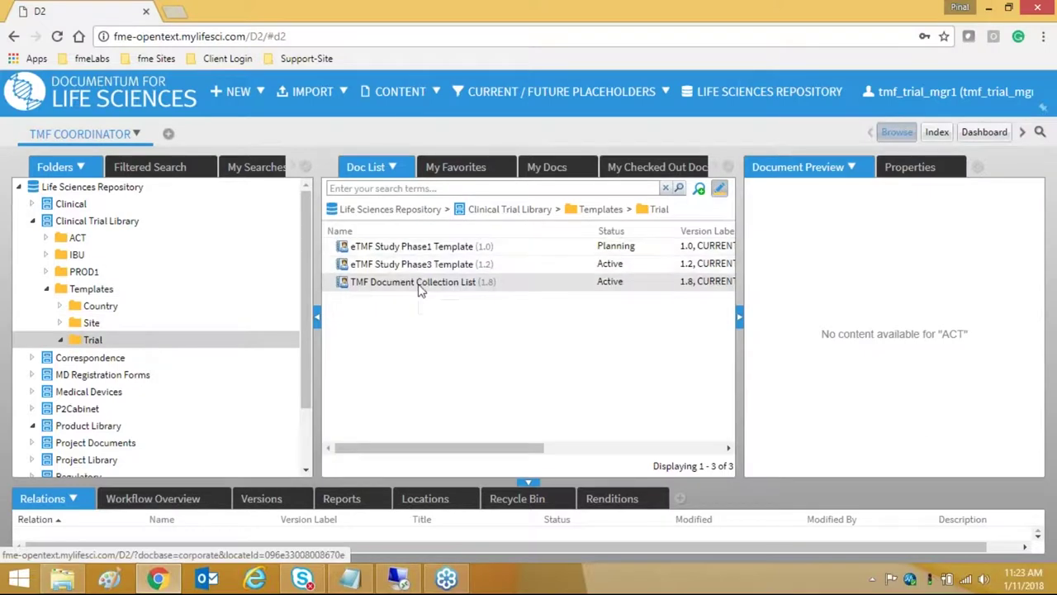
pyautogui.click(420, 285)
# - Open TMF Document Collection List in a maximized Excel window and show its Schema sheet
pyautogui.doubleClick(420, 284)
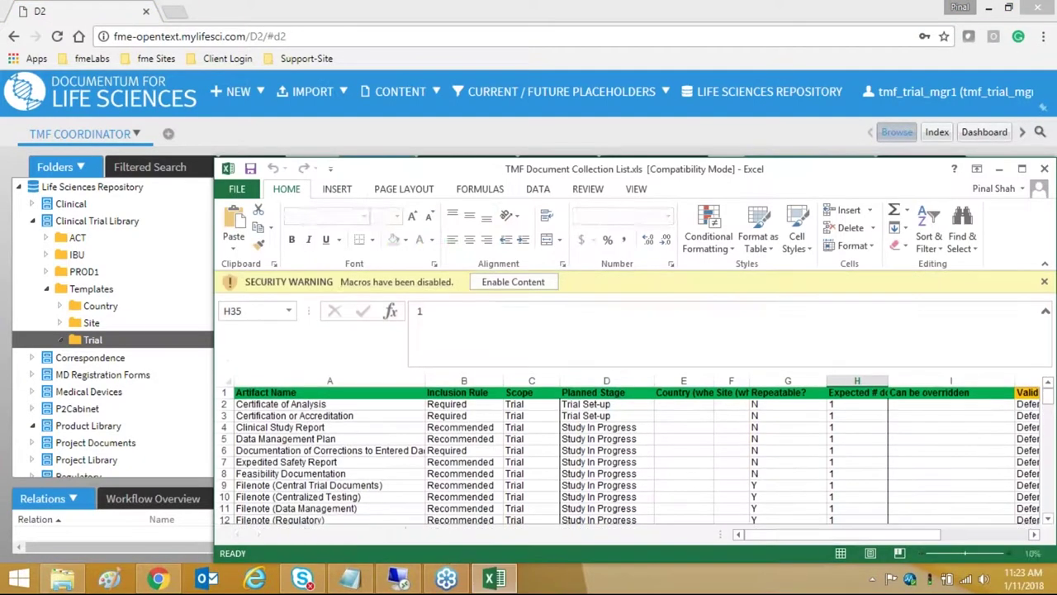
pyautogui.doubleClick(612, 170)
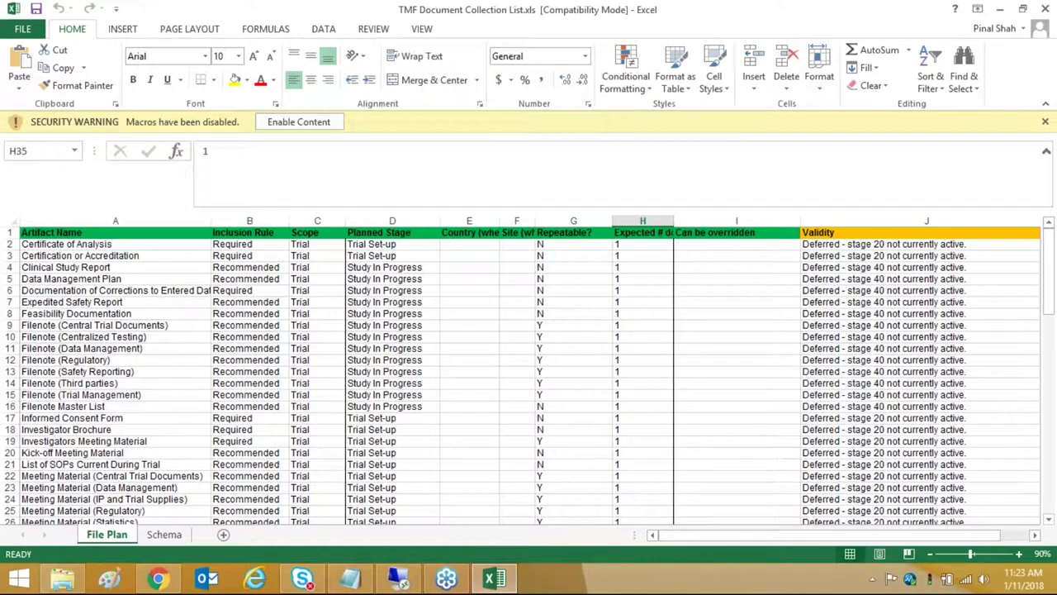
pyautogui.click(1001, 10)
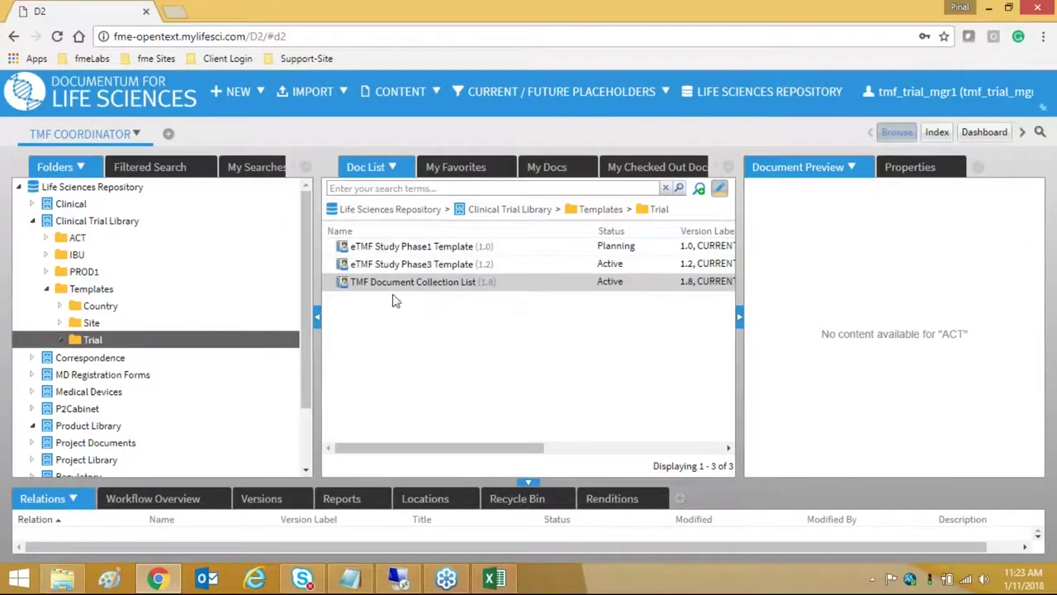
pyautogui.click(494, 578)
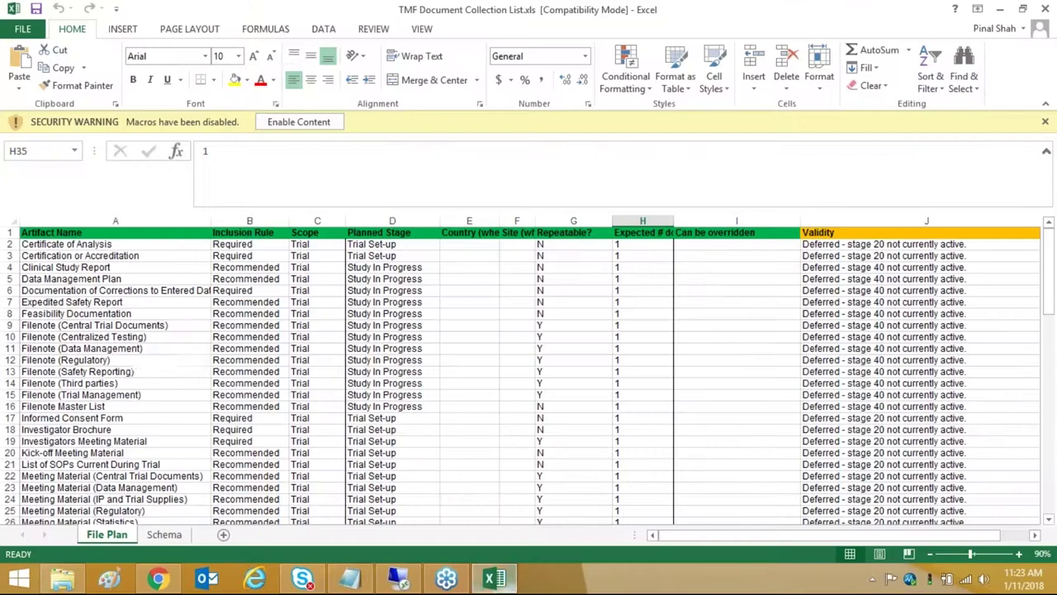
pyautogui.click(164, 534)
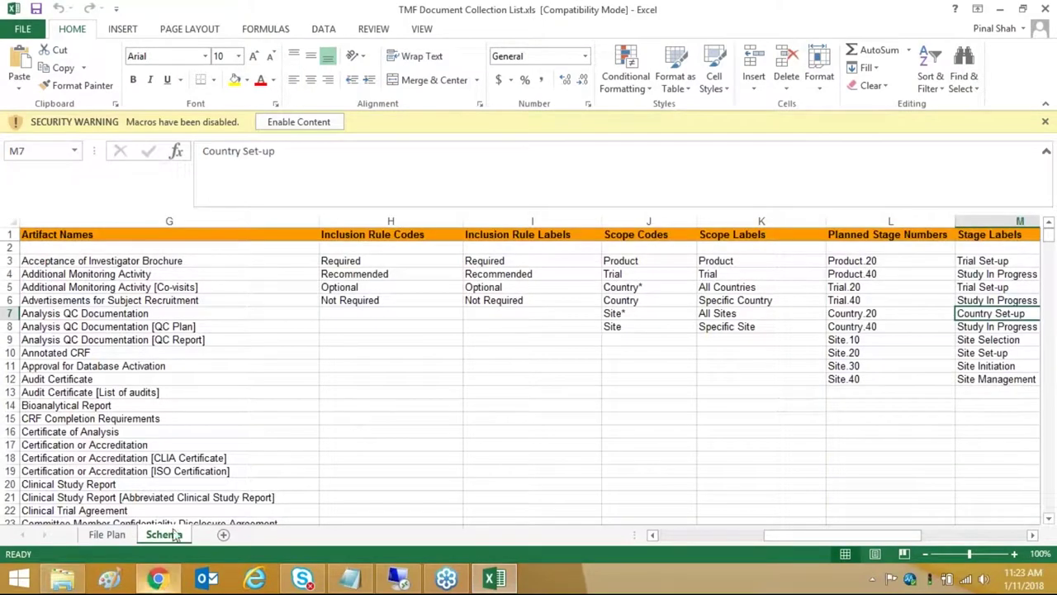
pyautogui.click(106, 534)
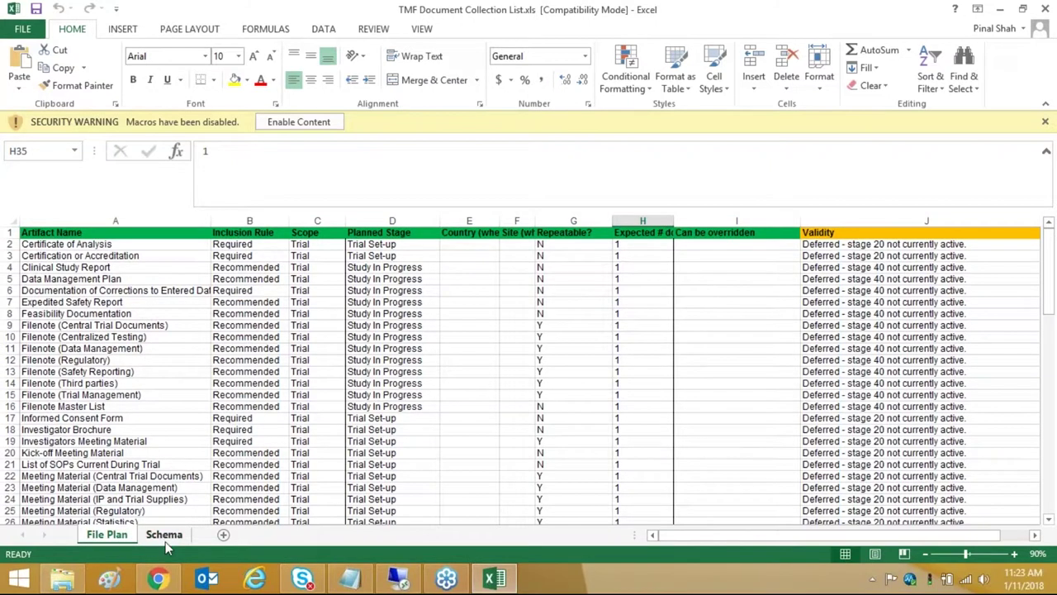
pyautogui.click(165, 535)
pyautogui.click(123, 263)
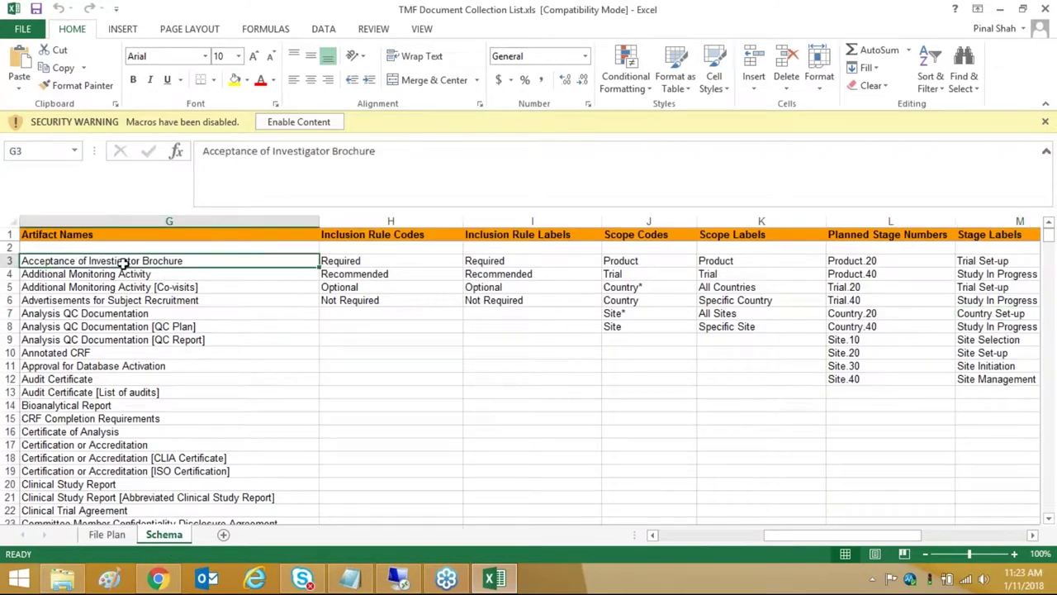
pyautogui.press('Down')
pyautogui.press('Down')
pyautogui.press('Down')
pyautogui.press('Down')
pyautogui.press('Down')
pyautogui.press('Down')
pyautogui.press('Down')
pyautogui.press('Down')
pyautogui.press('Down')
pyautogui.press('Down')
pyautogui.press('Down')
pyautogui.press('Down')
pyautogui.press('Down')
pyautogui.press('Down')
pyautogui.press('Down')
pyautogui.press('Down')
pyautogui.press('Down')
pyautogui.press('Down')
pyautogui.press('Down')
pyautogui.press('Down')
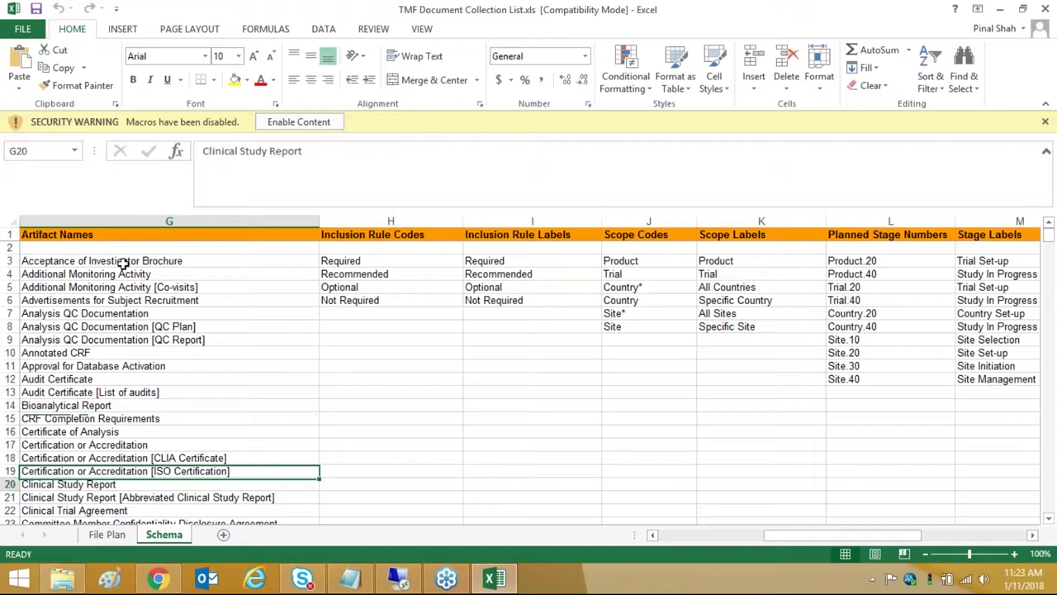
pyautogui.press('Down')
pyautogui.press('Down')
pyautogui.press('Down')
pyautogui.press('Down')
pyautogui.press('Down')
pyautogui.press('Down')
pyautogui.press('Down')
pyautogui.press('Down')
pyautogui.press('Down')
pyautogui.press('Down')
pyautogui.press('Down')
pyautogui.press('Down')
pyautogui.press('Down')
pyautogui.press('Down')
pyautogui.press('Down')
pyautogui.press('Down')
pyautogui.press('Down')
pyautogui.press('Down')
pyautogui.press('Down')
pyautogui.press('Down')
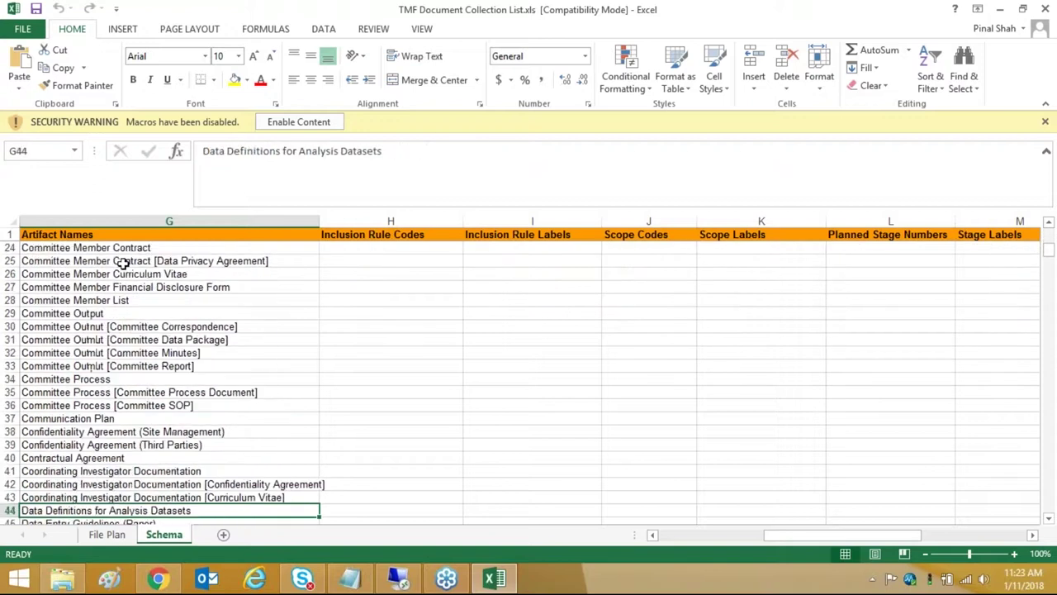
pyautogui.press('Down')
pyautogui.press('Down')
pyautogui.press('Down')
pyautogui.press('Down')
pyautogui.press('Down')
pyautogui.press('Down')
pyautogui.press('Down')
pyautogui.press('Down')
pyautogui.press('Down')
pyautogui.press('Down')
pyautogui.scroll(5, 309, 366)
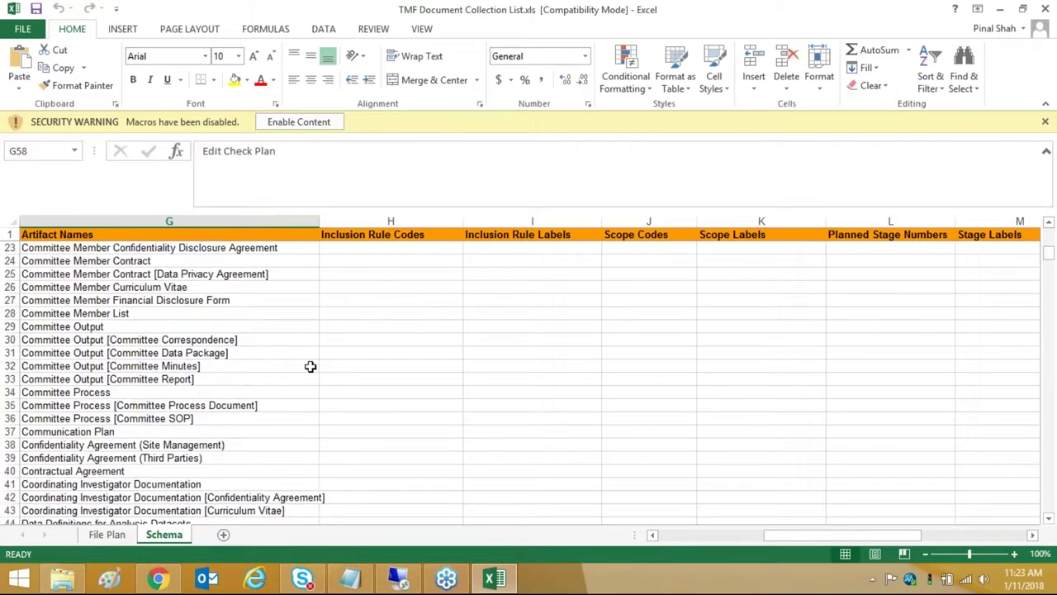
pyautogui.scroll(7, 320, 358)
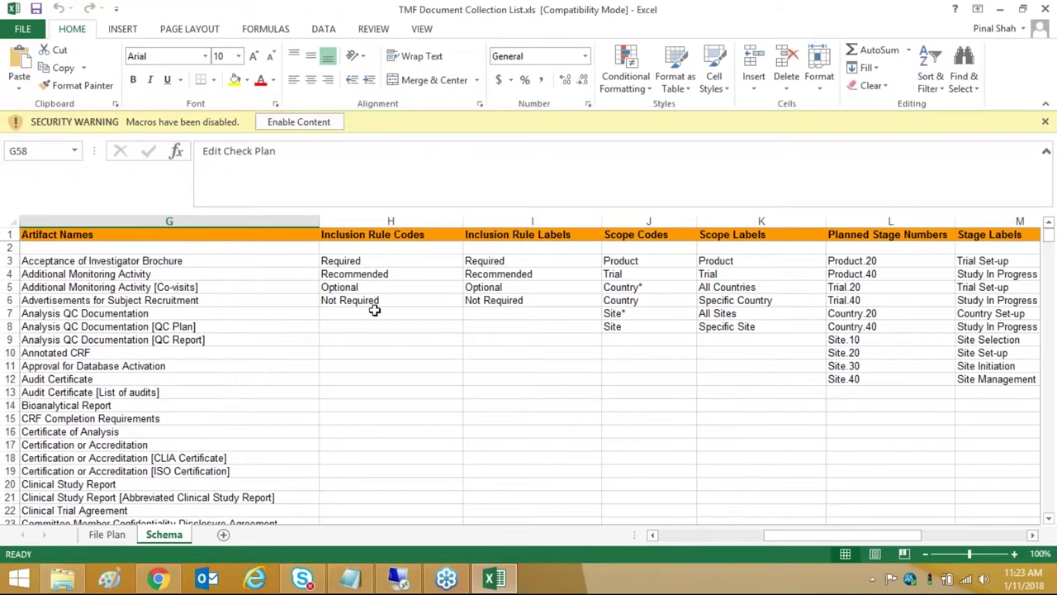
pyautogui.click(356, 261)
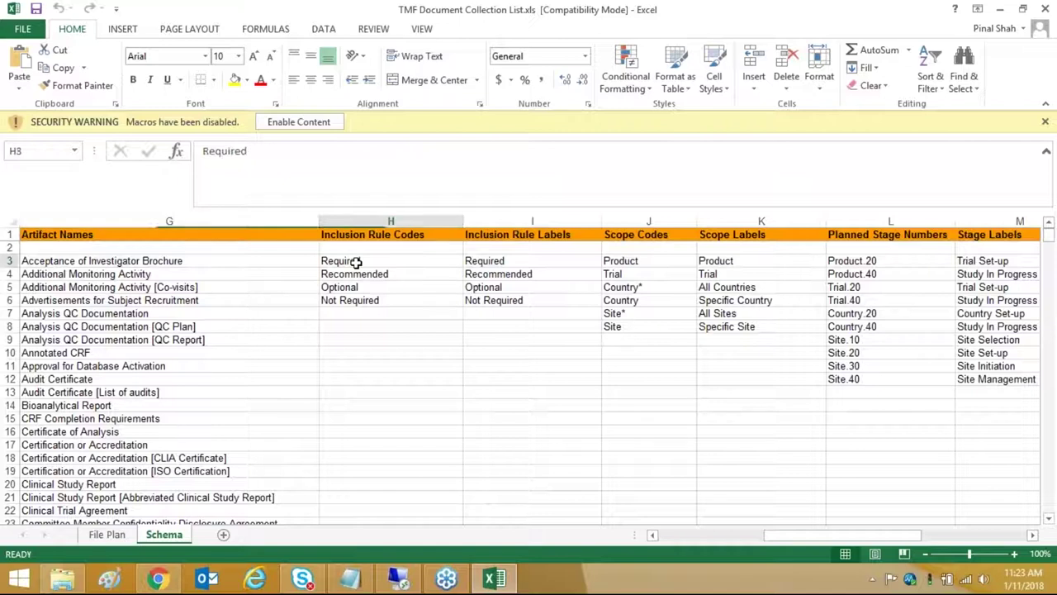
pyautogui.click(356, 274)
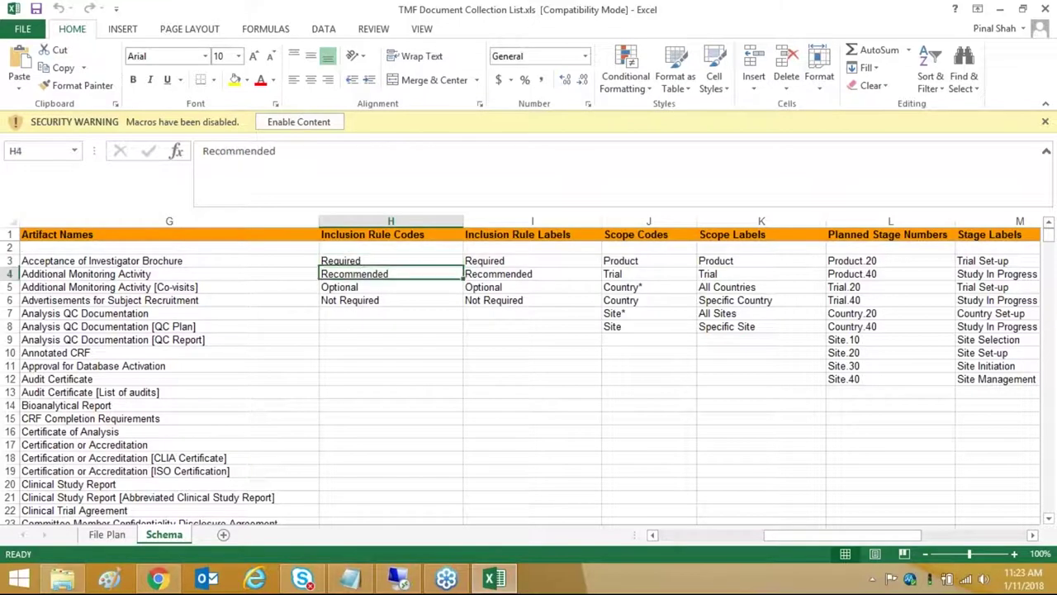
pyautogui.click(354, 288)
pyautogui.click(356, 313)
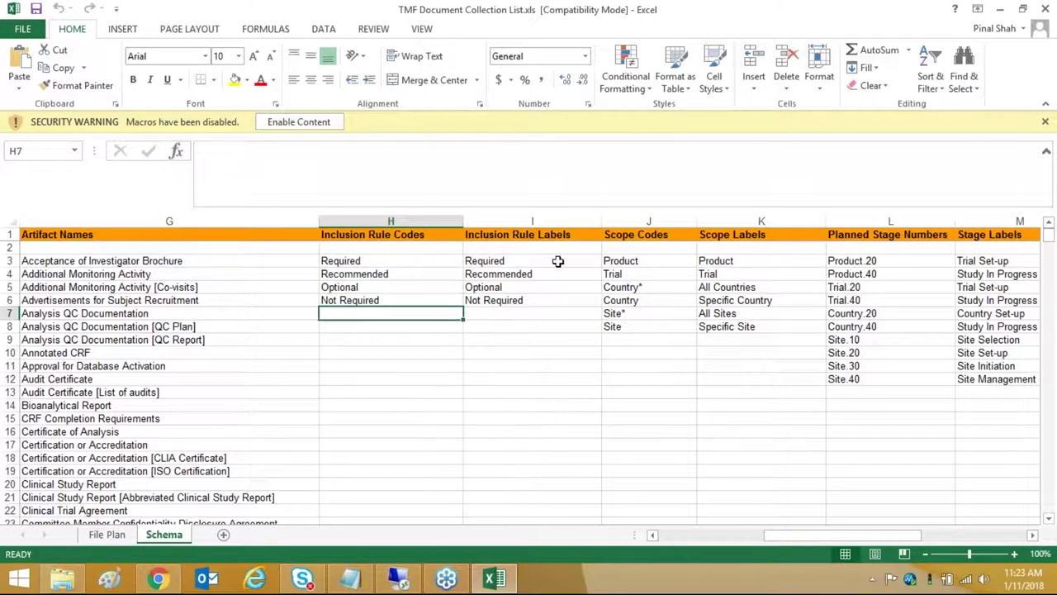
pyautogui.click(627, 261)
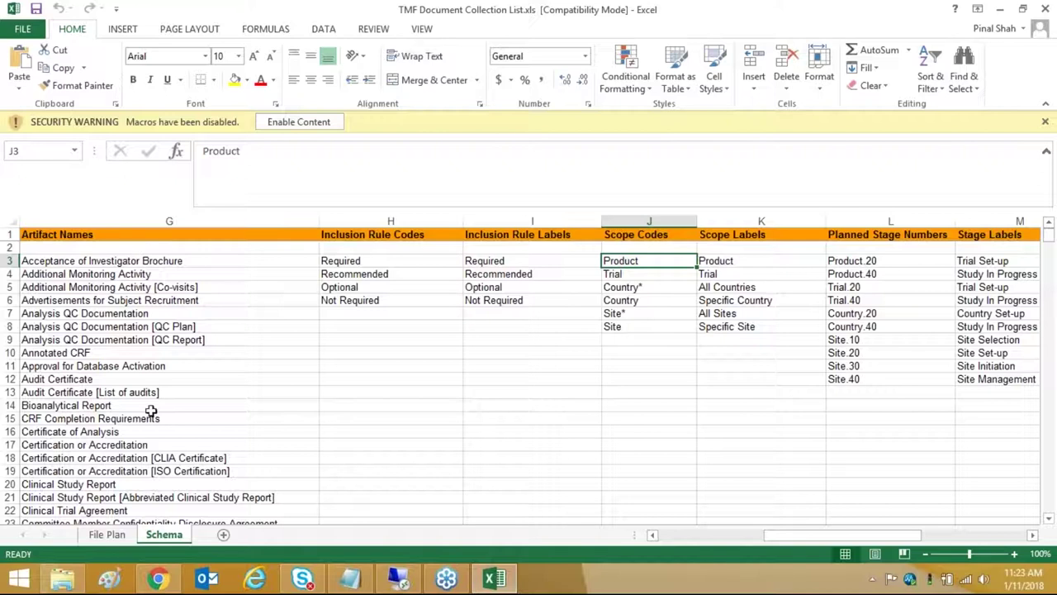
pyautogui.click(717, 261)
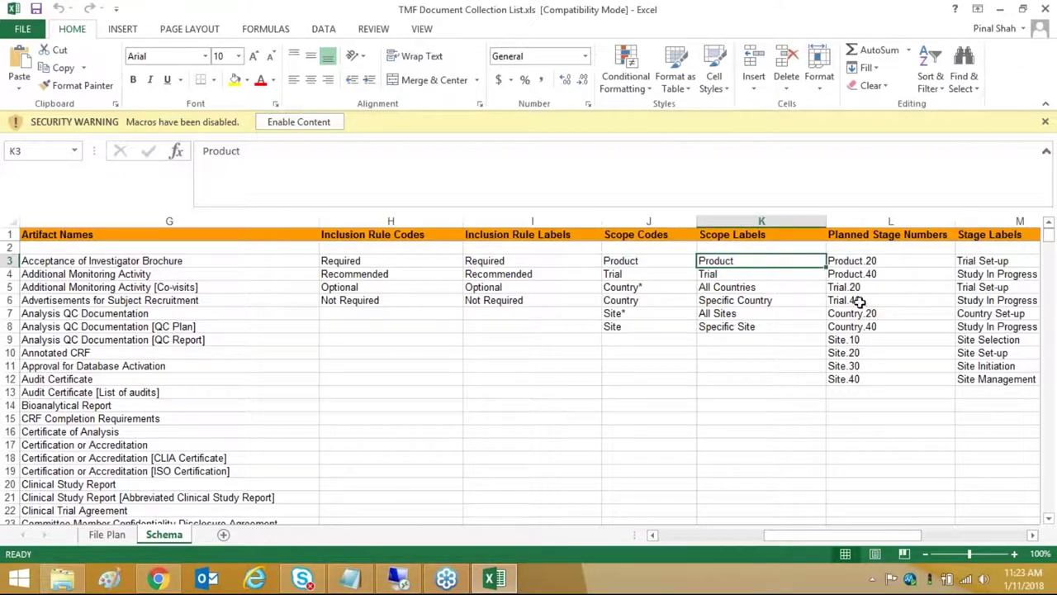
pyautogui.click(56, 264)
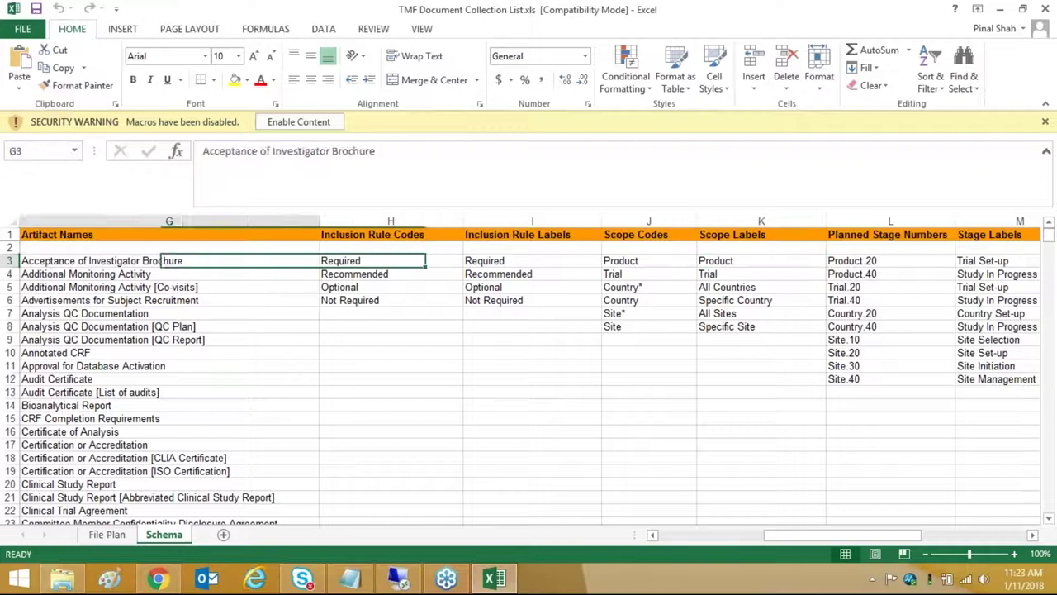
pyautogui.press('Right')
pyautogui.press('Right')
pyautogui.press('Right')
pyautogui.press('Right')
pyautogui.press('Right')
pyautogui.press('Right')
pyautogui.press('Right')
pyautogui.press('Right')
pyautogui.press('Right')
pyautogui.press('Right')
pyautogui.press('Right')
pyautogui.press('Right')
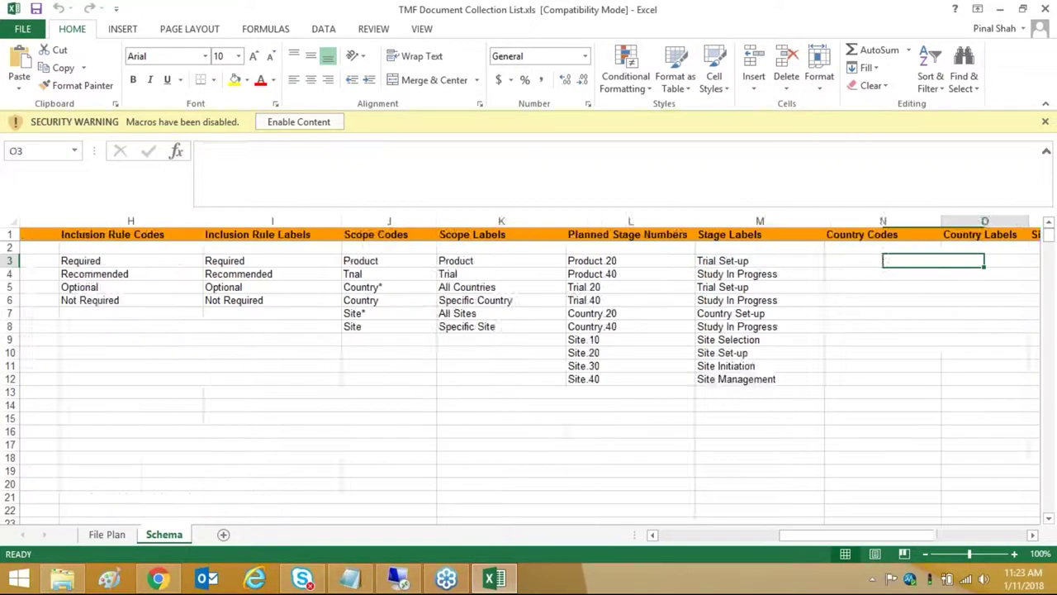
pyautogui.press('Right')
pyautogui.press('Right')
pyautogui.press('Right')
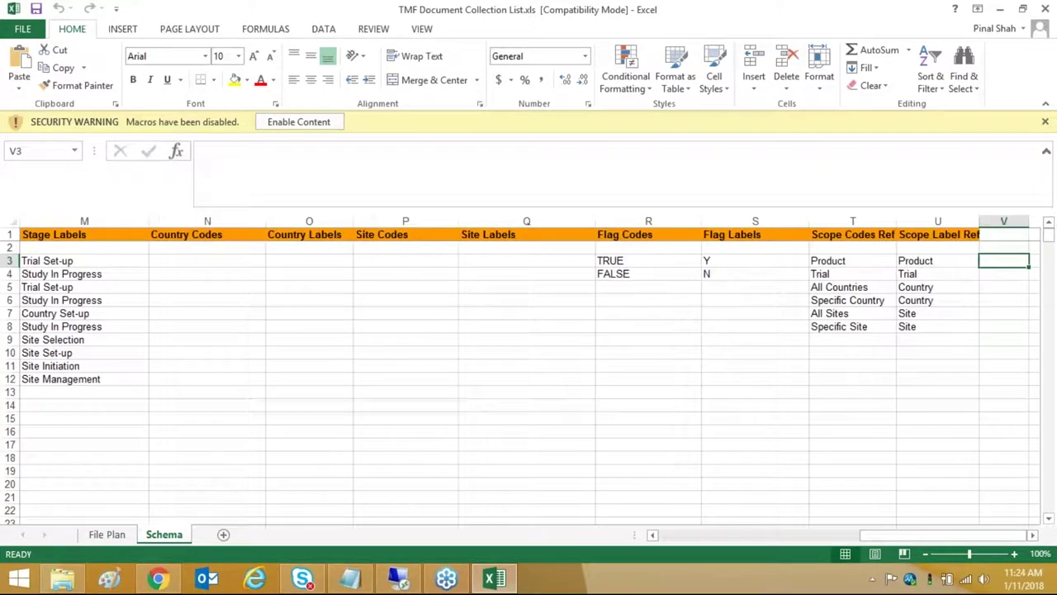
# - On the File Plan sheet, inspect row 2's Certificate of Analysis artifact and its columns
pyautogui.click(107, 534)
pyautogui.click(113, 243)
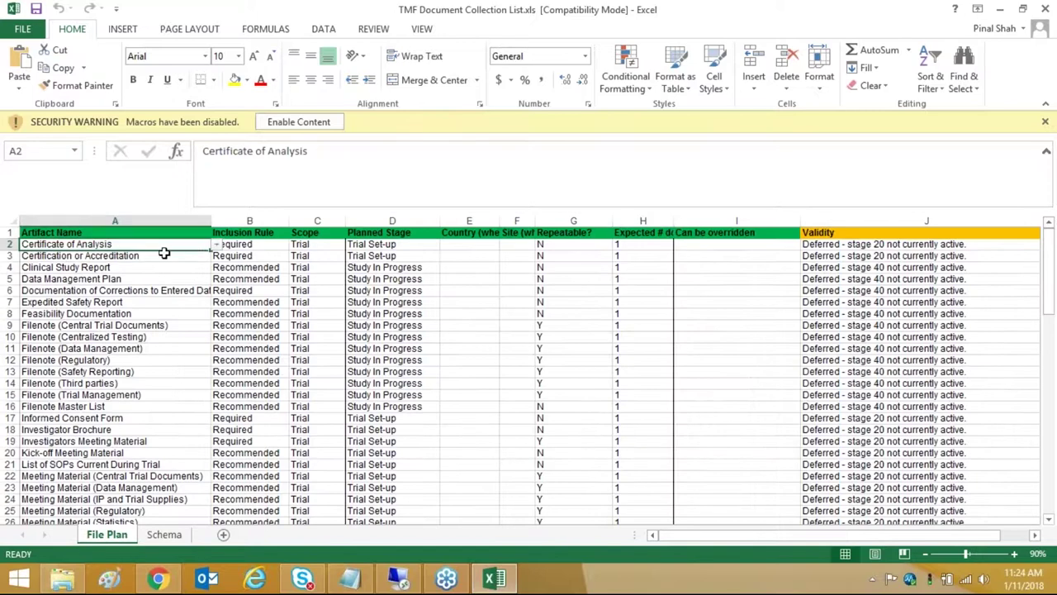
pyautogui.click(217, 245)
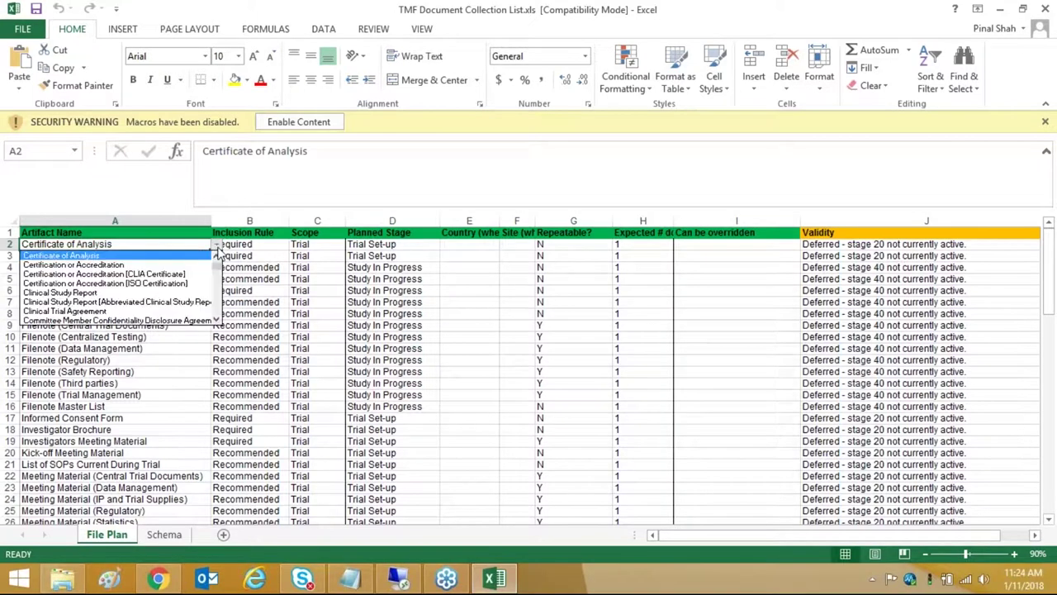
pyautogui.click(142, 255)
pyautogui.click(248, 246)
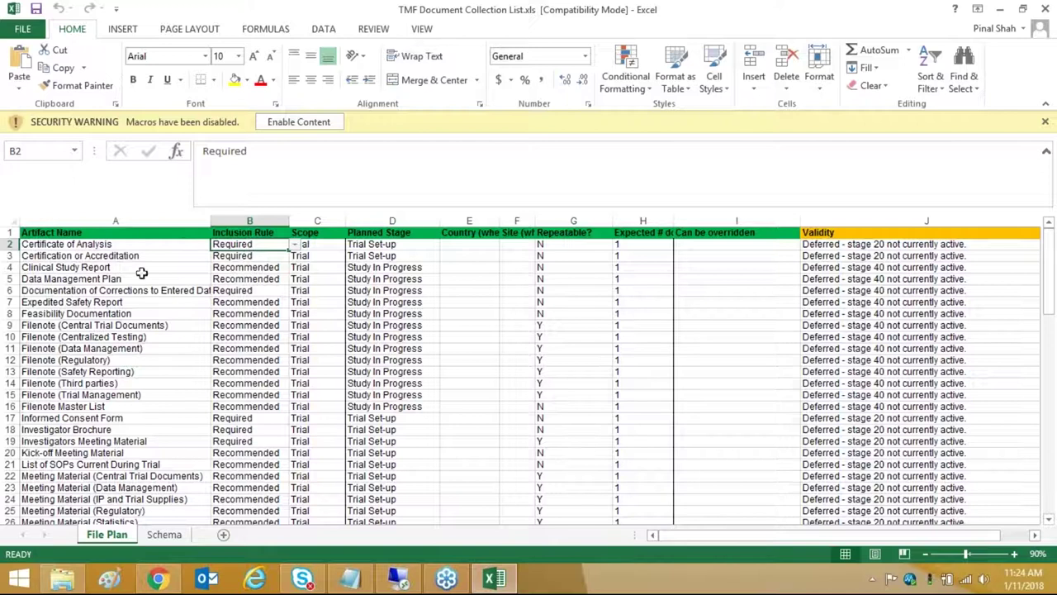
pyautogui.click(114, 248)
pyautogui.press('Right')
pyautogui.press('Right')
pyautogui.press('Right')
pyautogui.press('Right')
pyautogui.press('Right')
pyautogui.press('Right')
pyautogui.press('Right')
pyautogui.press('Right')
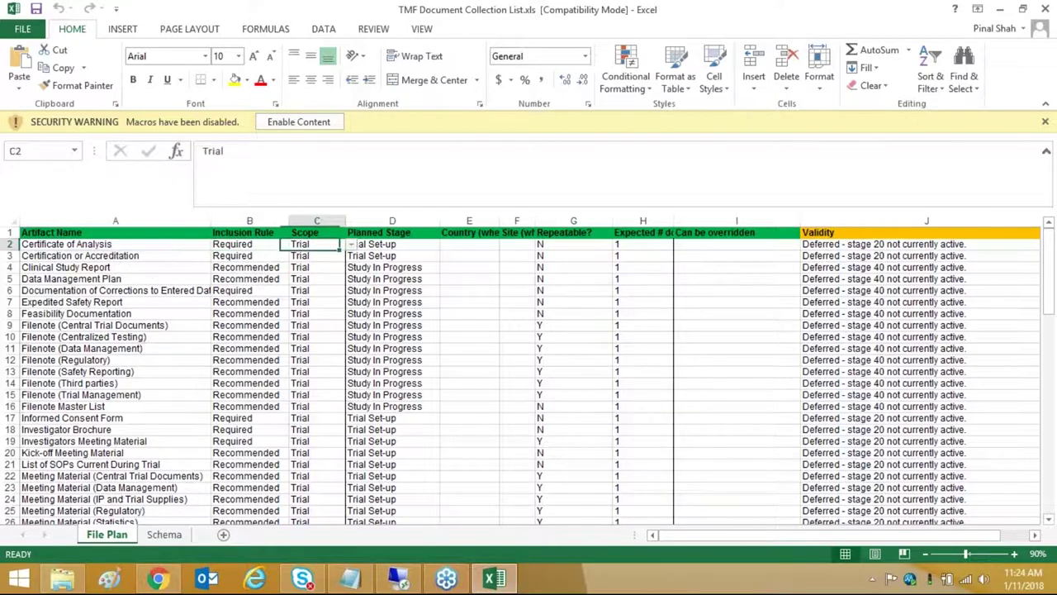
pyautogui.press('Right')
pyautogui.press('Right')
pyautogui.press('Right')
pyautogui.press('Right')
pyautogui.press('Right')
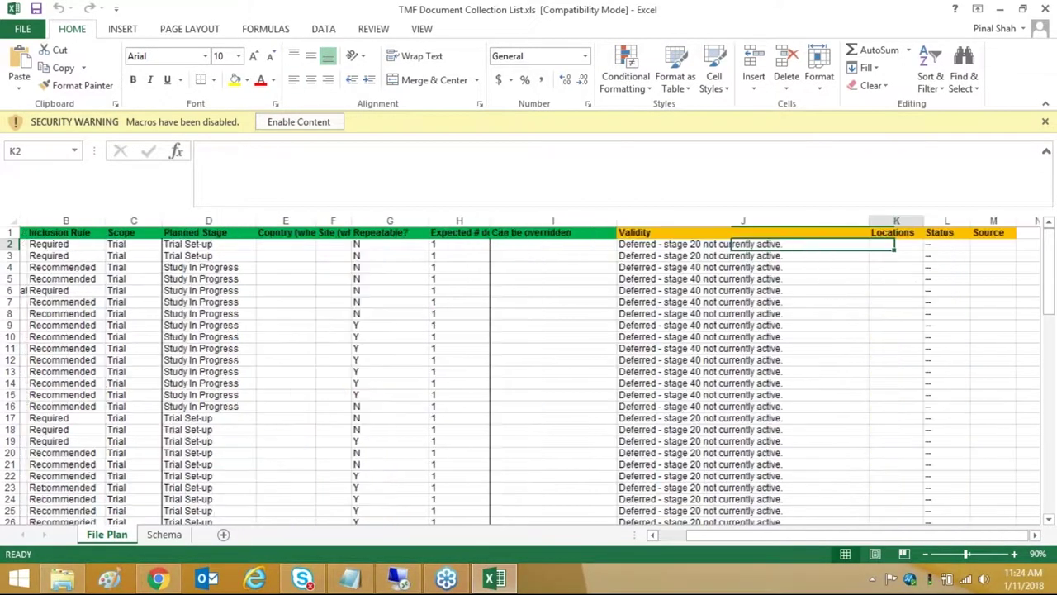
pyautogui.press('Left')
pyautogui.press('Left')
pyautogui.press('Left')
pyautogui.press('Left')
pyautogui.press('Left')
pyautogui.press('Left')
pyautogui.press('Left')
pyautogui.press('Left')
pyautogui.press('Left')
pyautogui.press('Left')
pyautogui.press('Left')
pyautogui.press('Left')
pyautogui.press('Left')
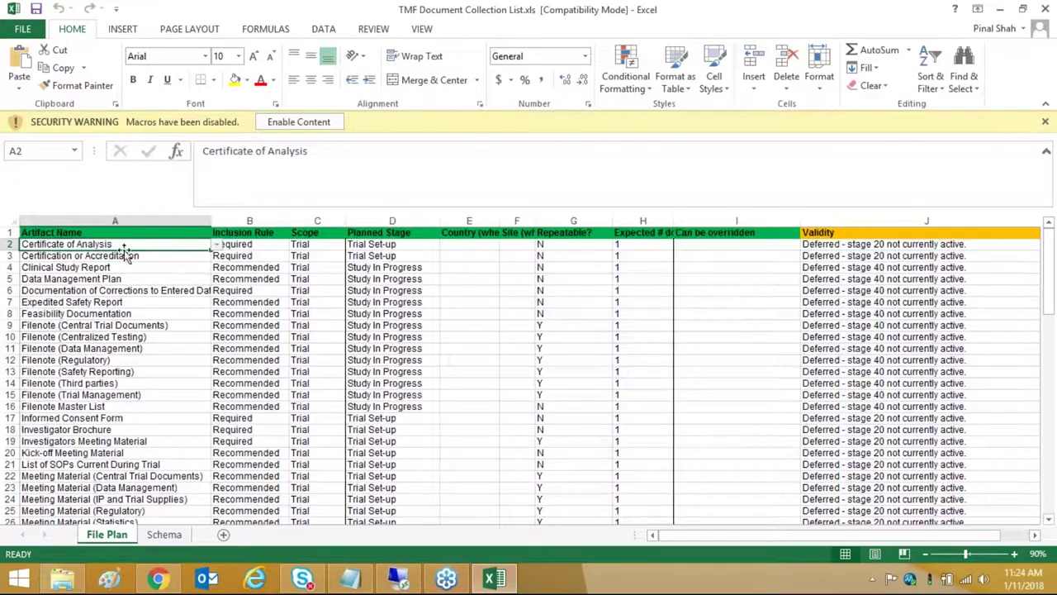
# - Check row 28's planned stage, then return to D2 with the NEW menu showing
pyautogui.scroll(-9, 269, 332)
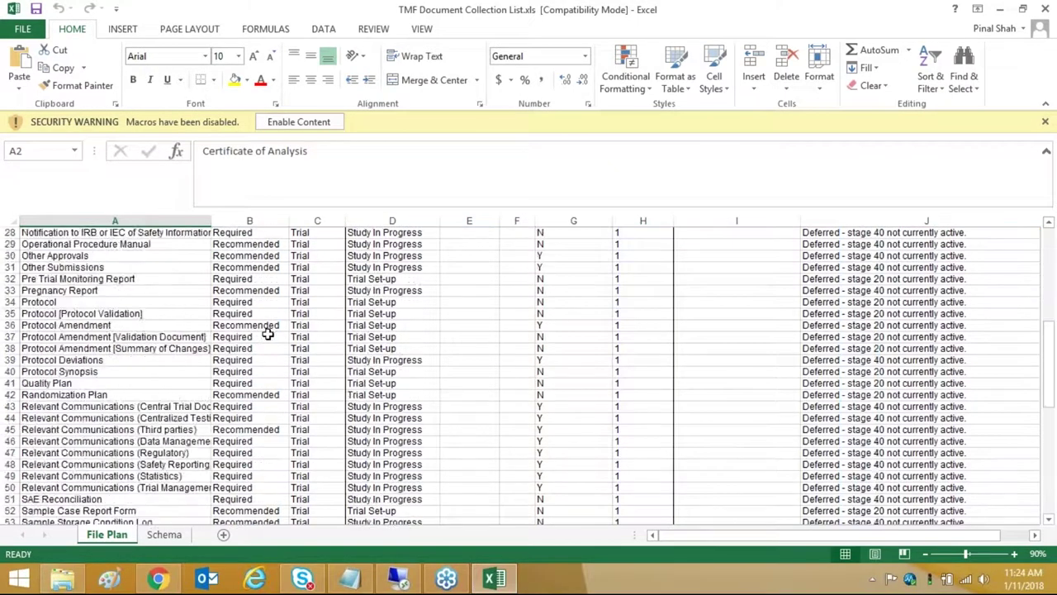
pyautogui.scroll(-14, 270, 333)
pyautogui.scroll(10, 262, 364)
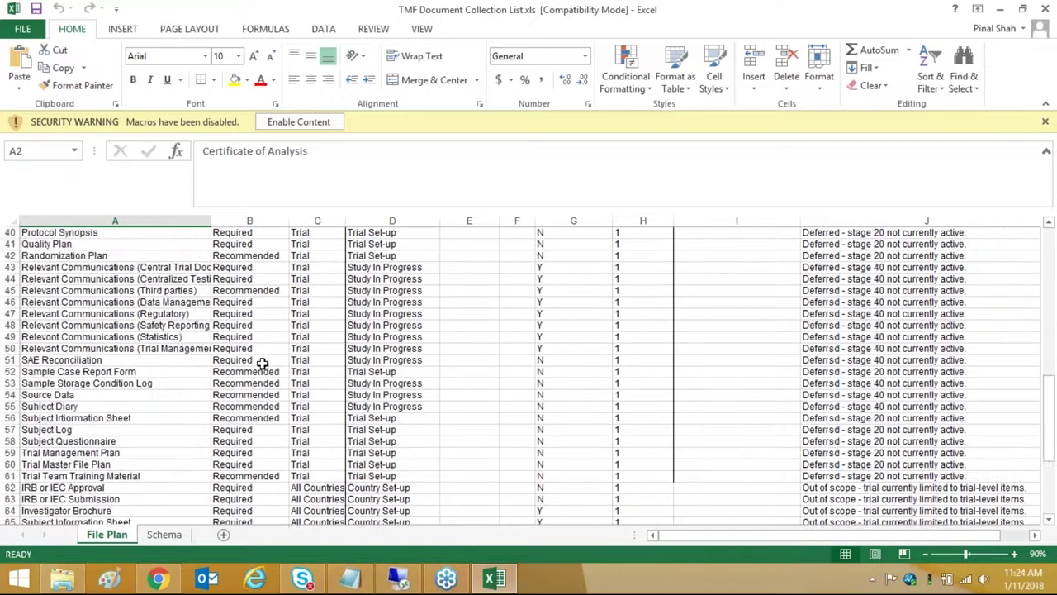
pyautogui.scroll(5, 262, 365)
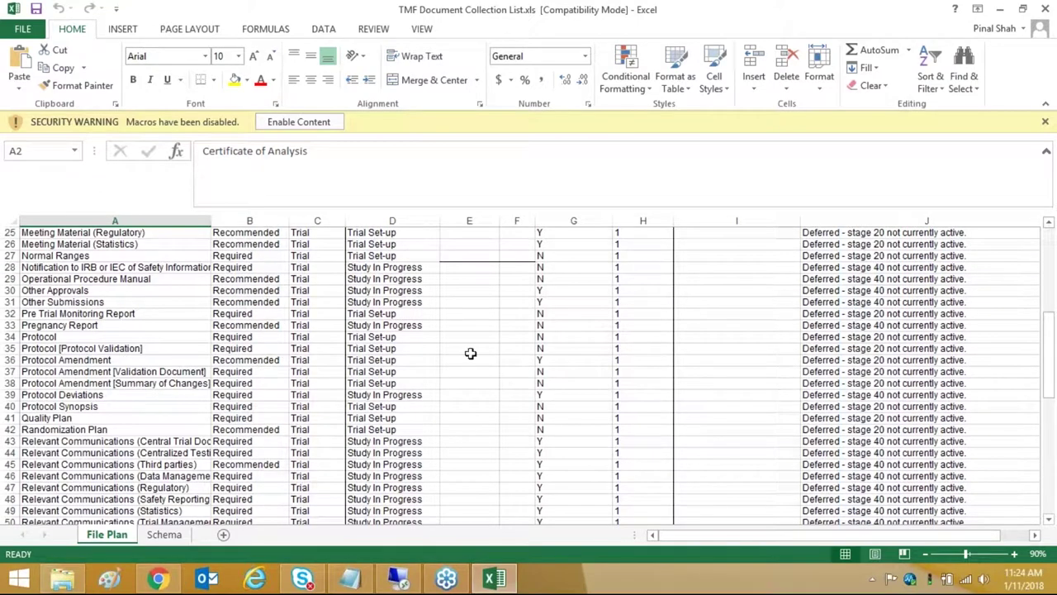
pyautogui.click(386, 266)
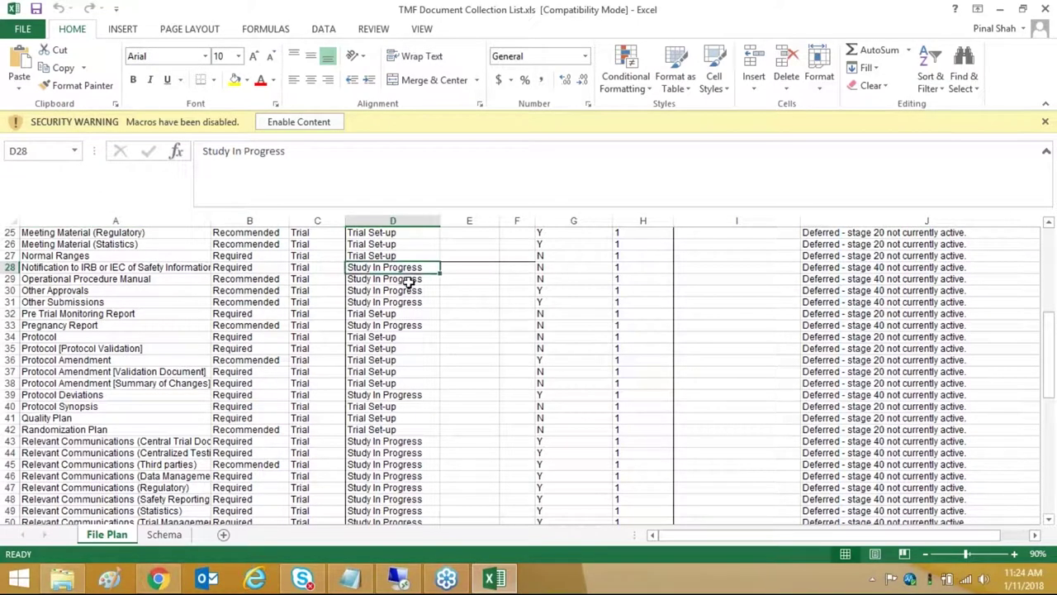
pyautogui.scroll(8, 470, 299)
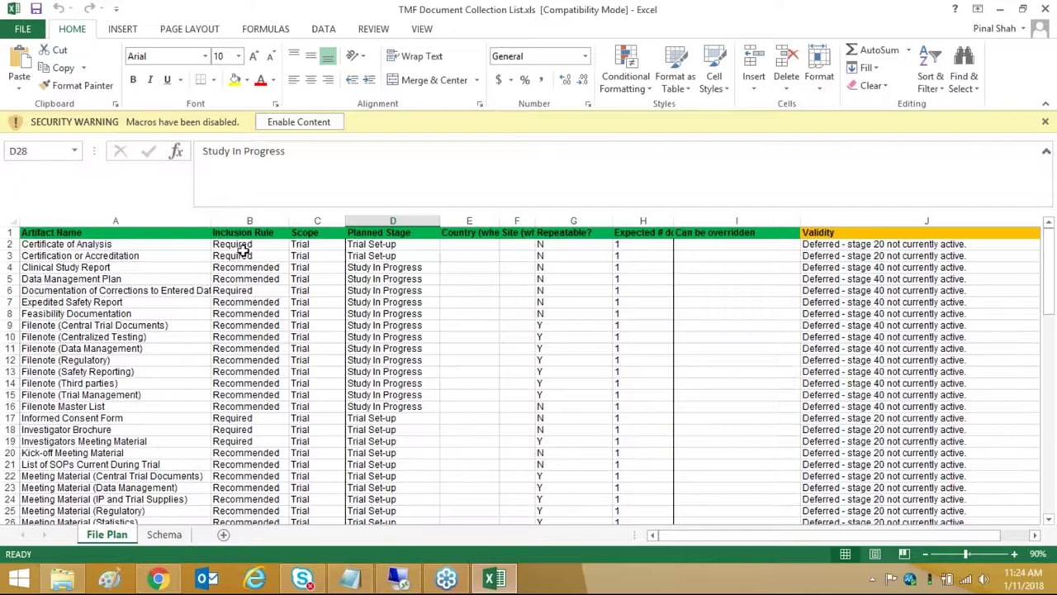
pyautogui.click(157, 578)
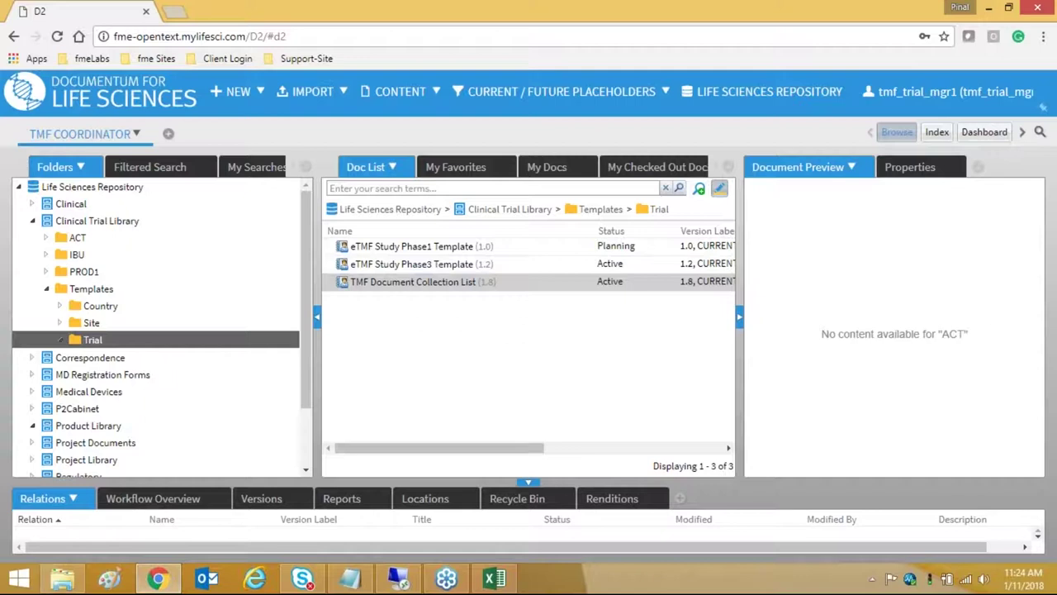
pyautogui.click(251, 99)
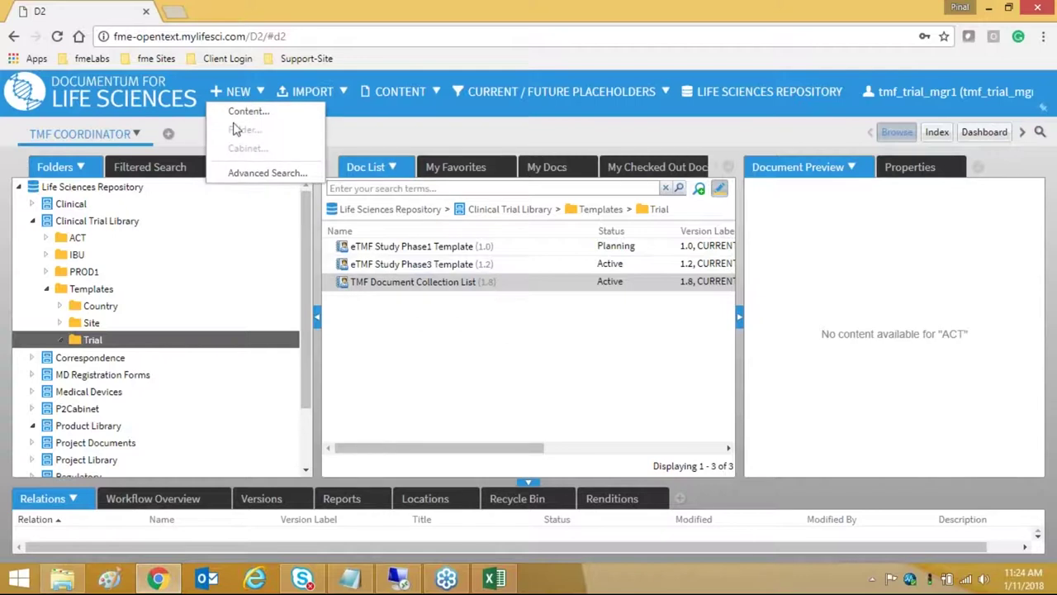
# - Start new content with the Trial Management profile and Template File Plan document type
pyautogui.click(248, 111)
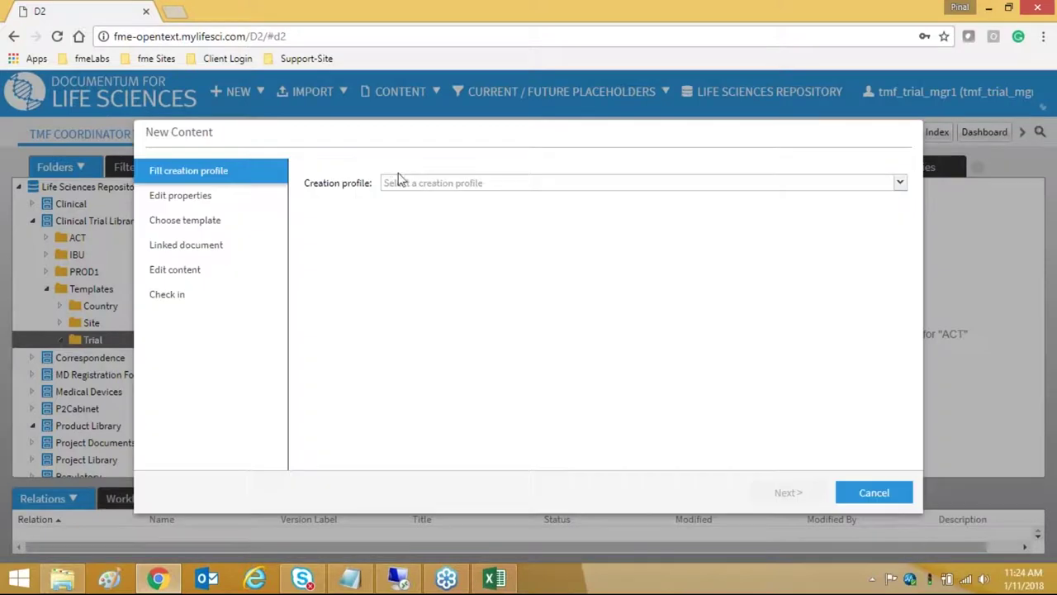
pyautogui.click(396, 180)
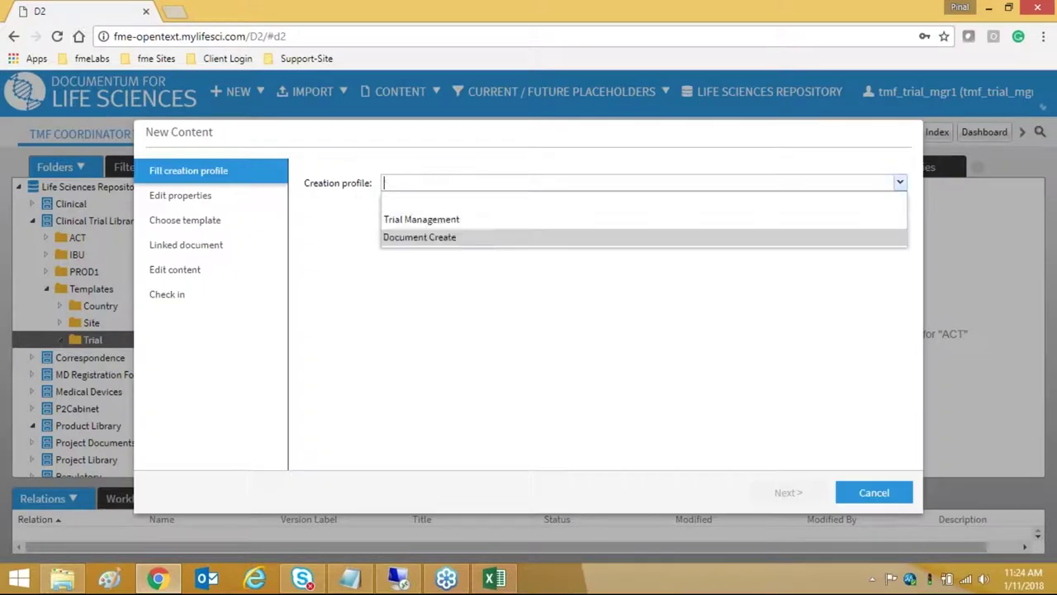
pyautogui.click(438, 217)
pyautogui.click(418, 205)
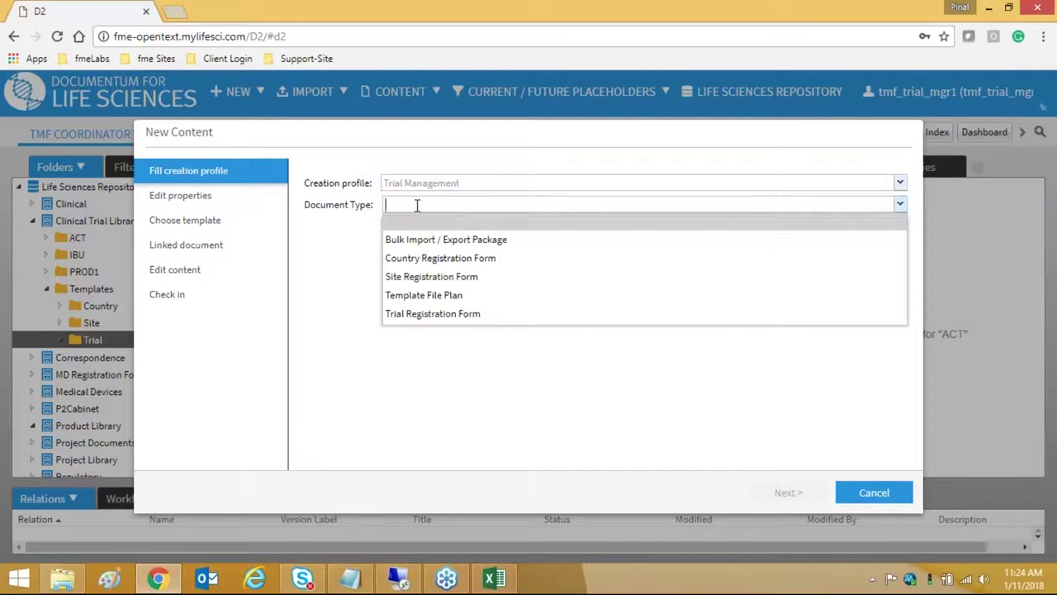
pyautogui.click(423, 297)
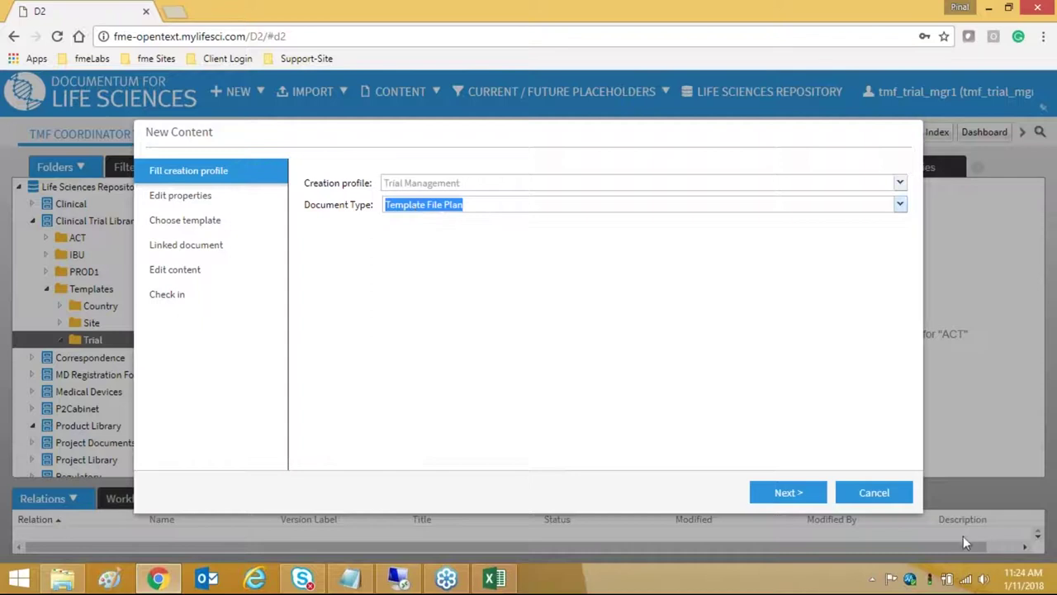
pyautogui.click(799, 494)
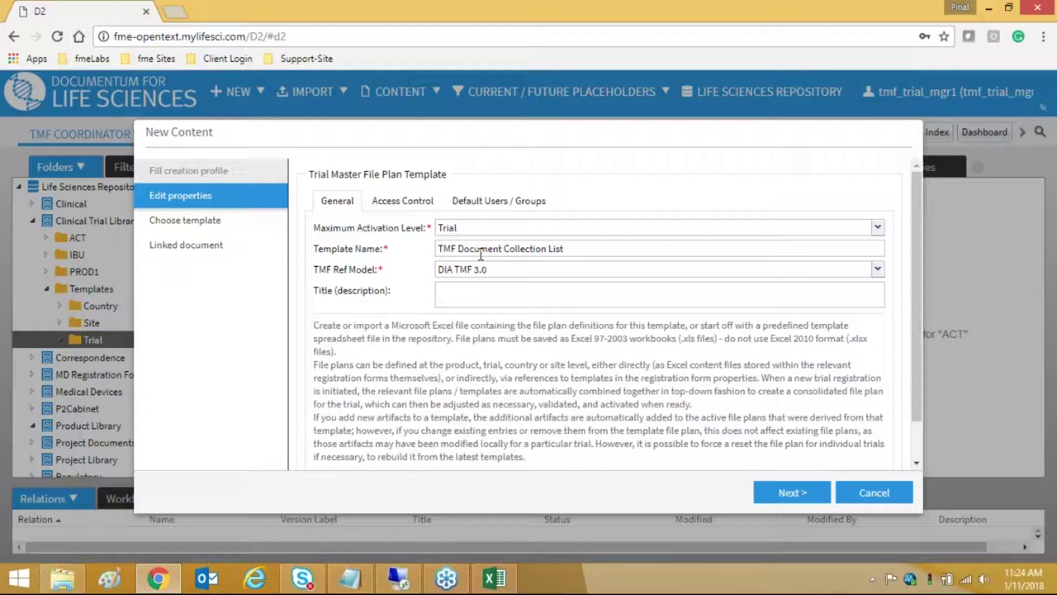
# - Replace the template name with 'Demo Trail' and keep DIA TMF 3.0 as reference model
pyautogui.click(573, 250)
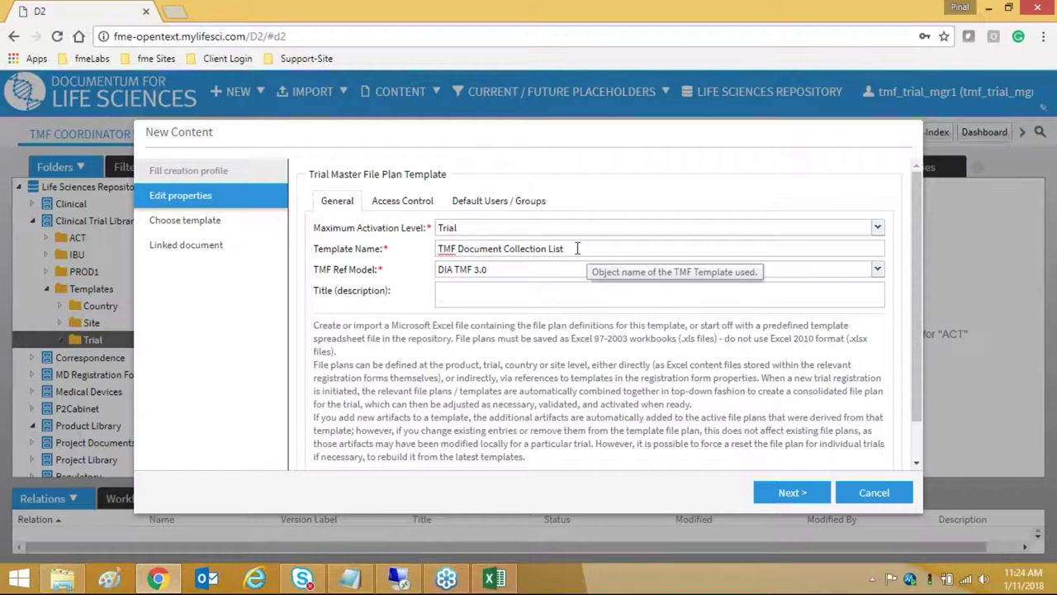
pyautogui.moveTo(577, 248); pyautogui.dragTo(373, 271)
pyautogui.write('Demo Trail')
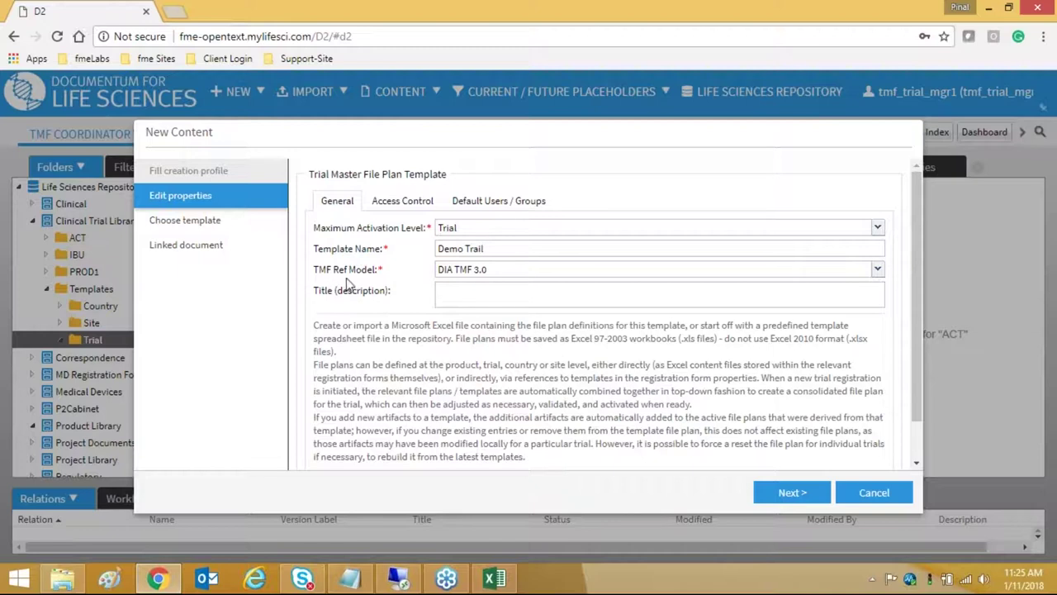
pyautogui.click(489, 271)
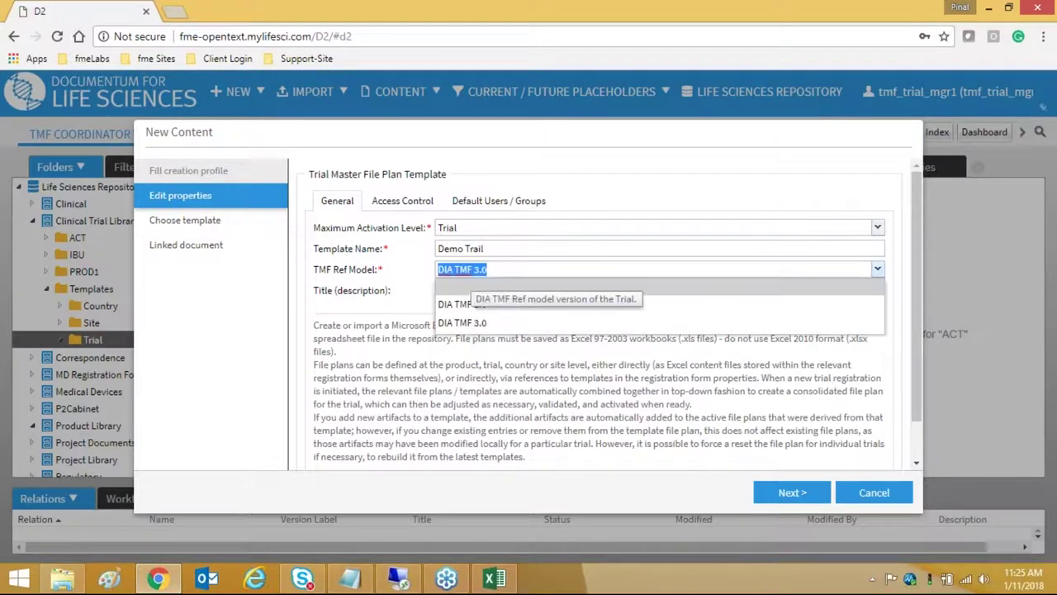
pyautogui.click(476, 269)
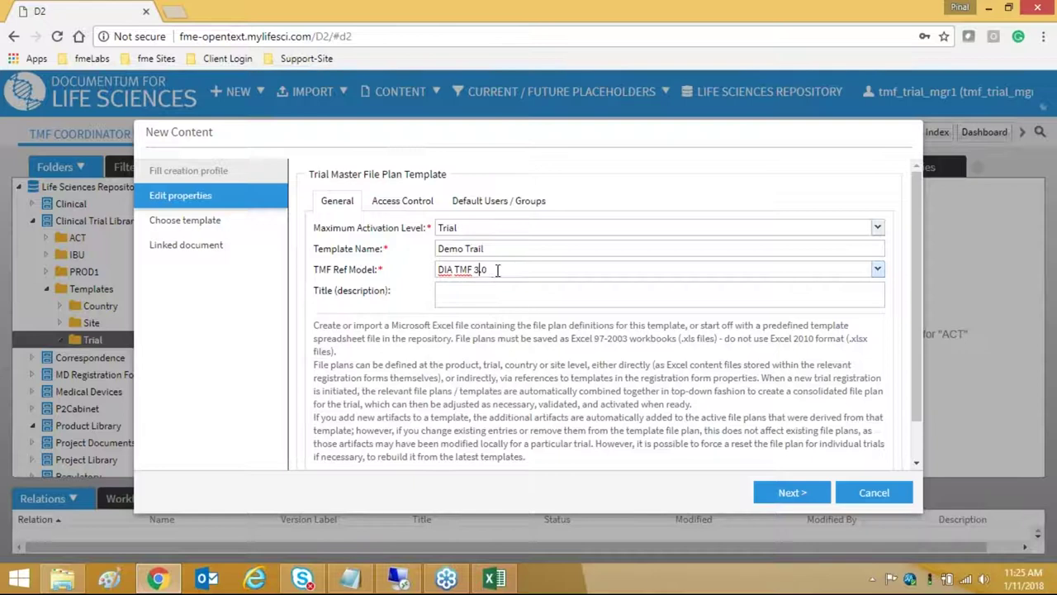
pyautogui.hotkey('ctrl', 'a')
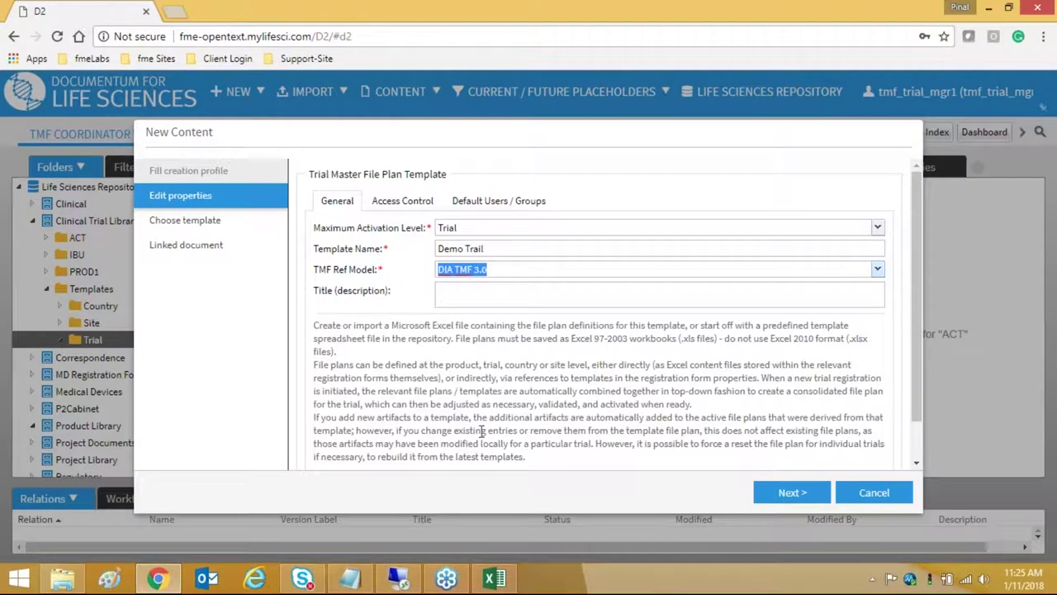
# - Finish the wizard without template content, creating Demo Trail 1.0 in Planning
pyautogui.click(791, 492)
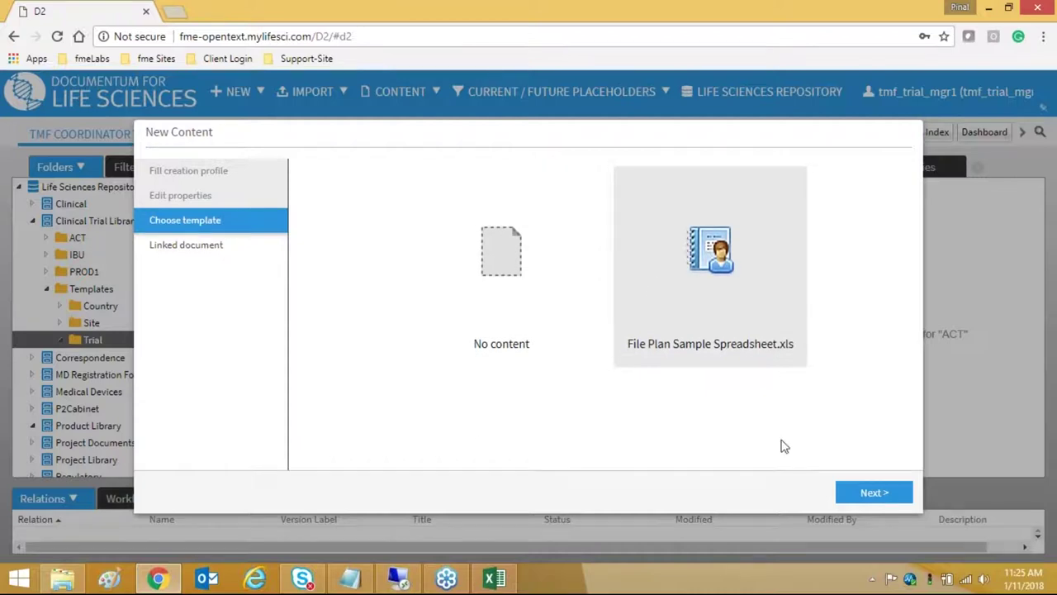
pyautogui.click(874, 493)
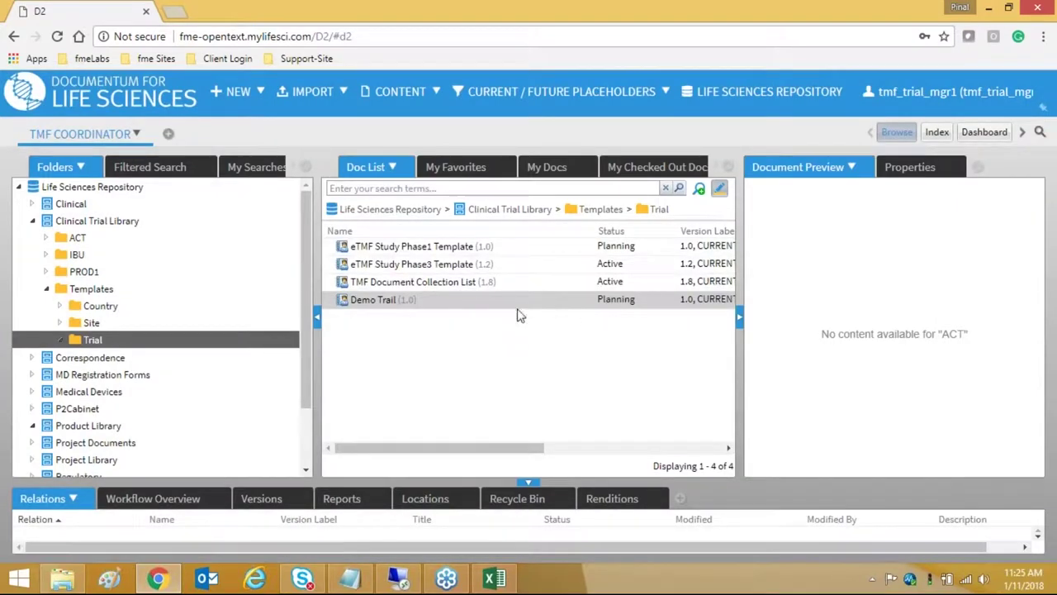
pyautogui.rightClick(517, 306)
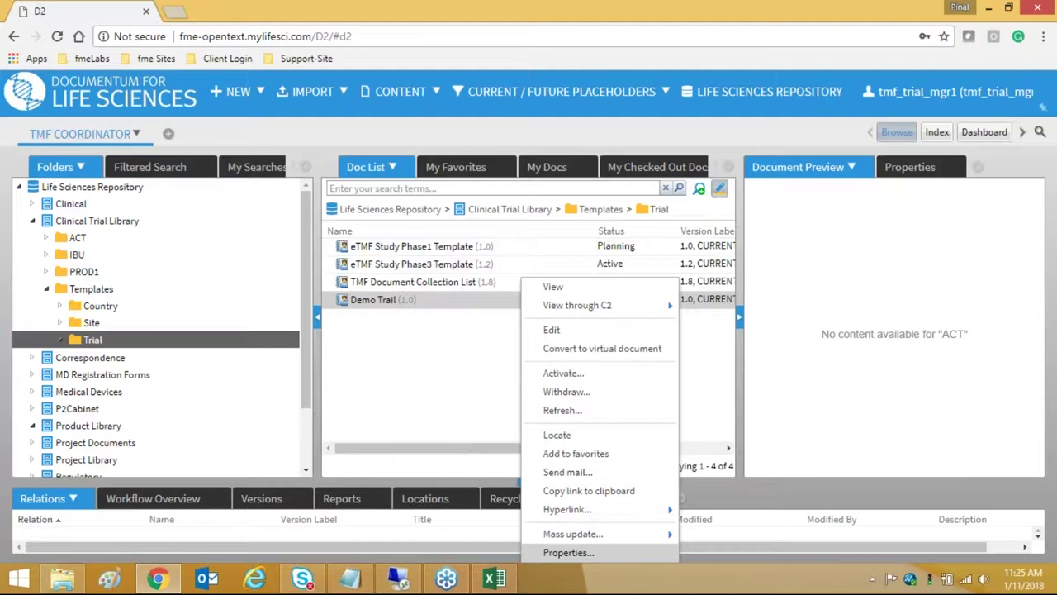
# - Review Demo Trail's properties: form info, default groups, access control and general tabs
pyautogui.click(568, 552)
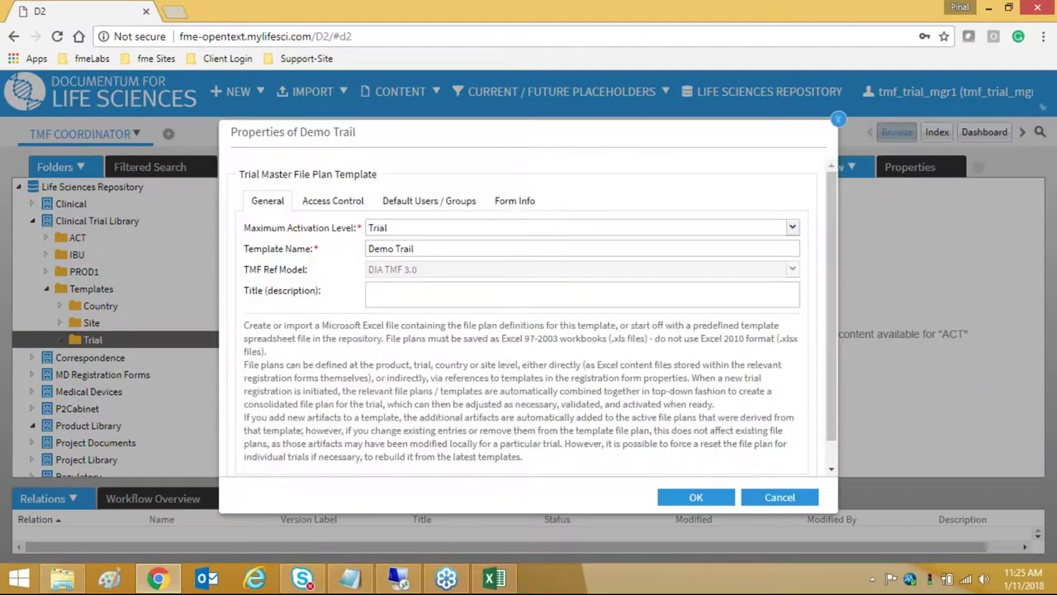
pyautogui.click(517, 202)
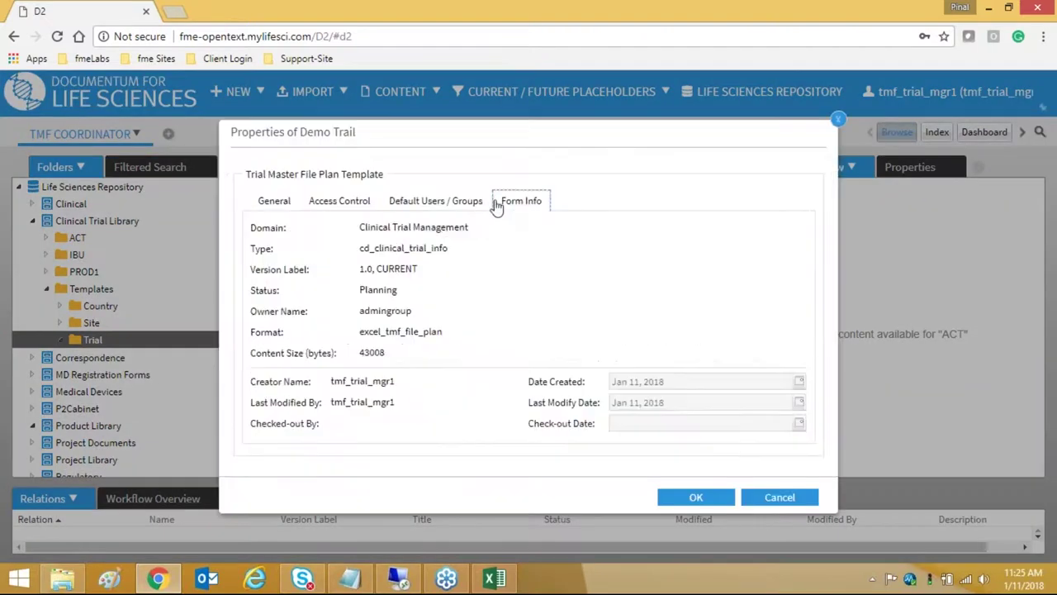
pyautogui.click(435, 201)
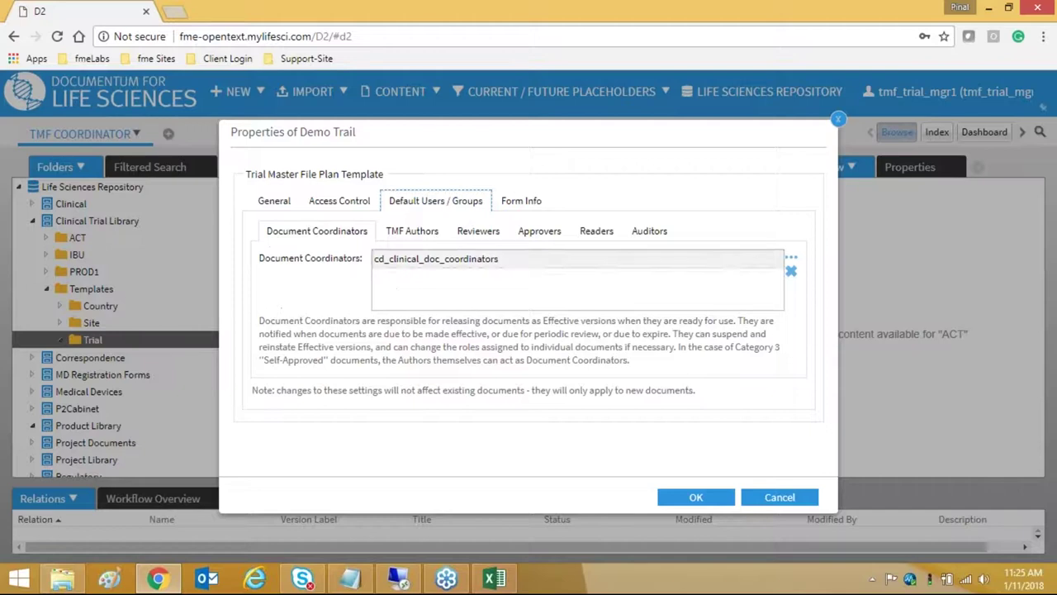
pyautogui.click(388, 238)
pyautogui.click(472, 239)
pyautogui.click(539, 239)
pyautogui.click(598, 238)
pyautogui.click(650, 238)
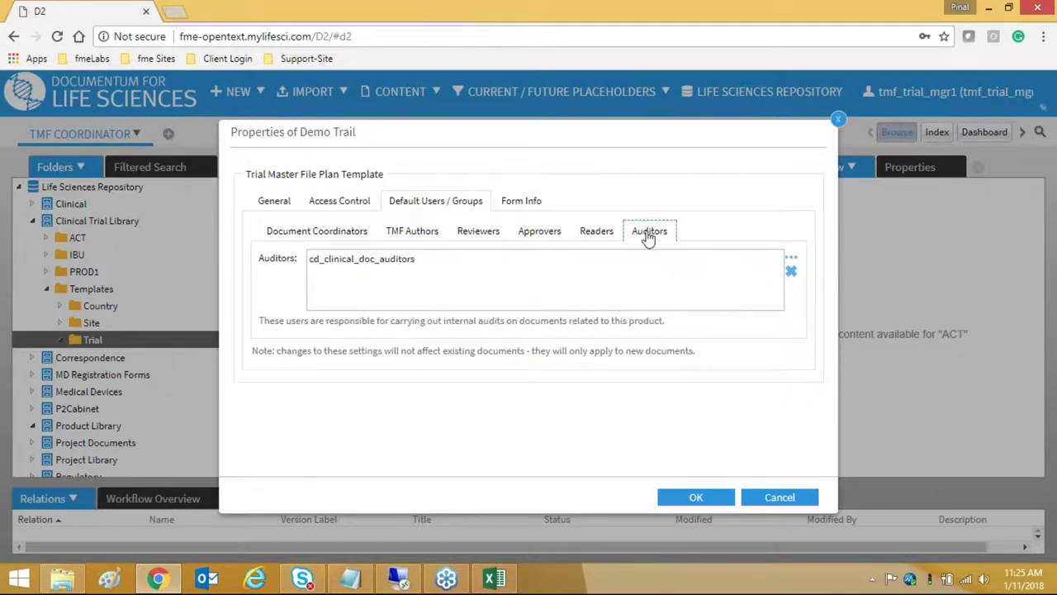
pyautogui.click(334, 205)
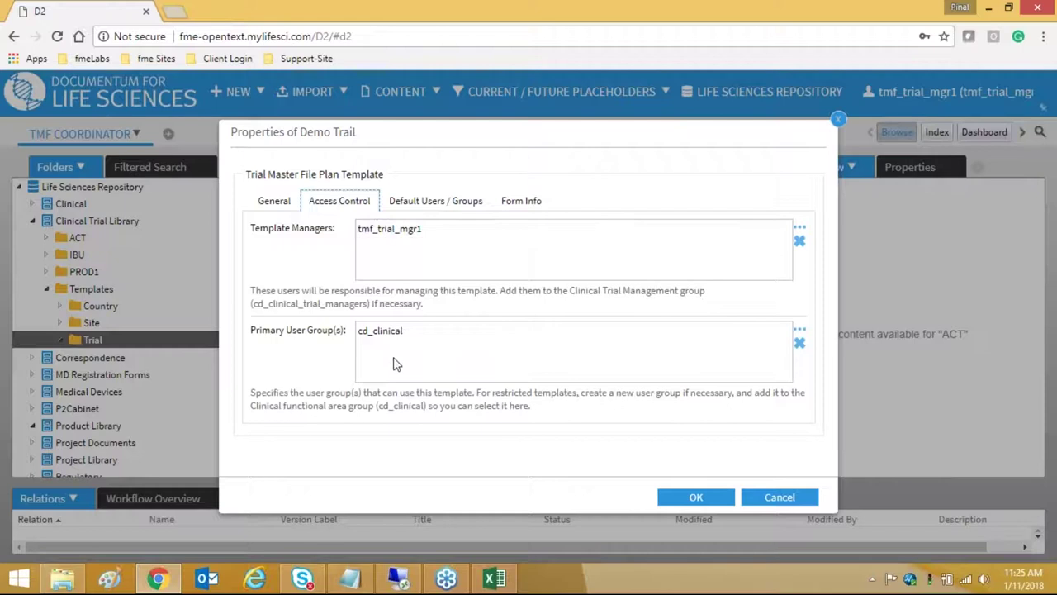
pyautogui.click(273, 200)
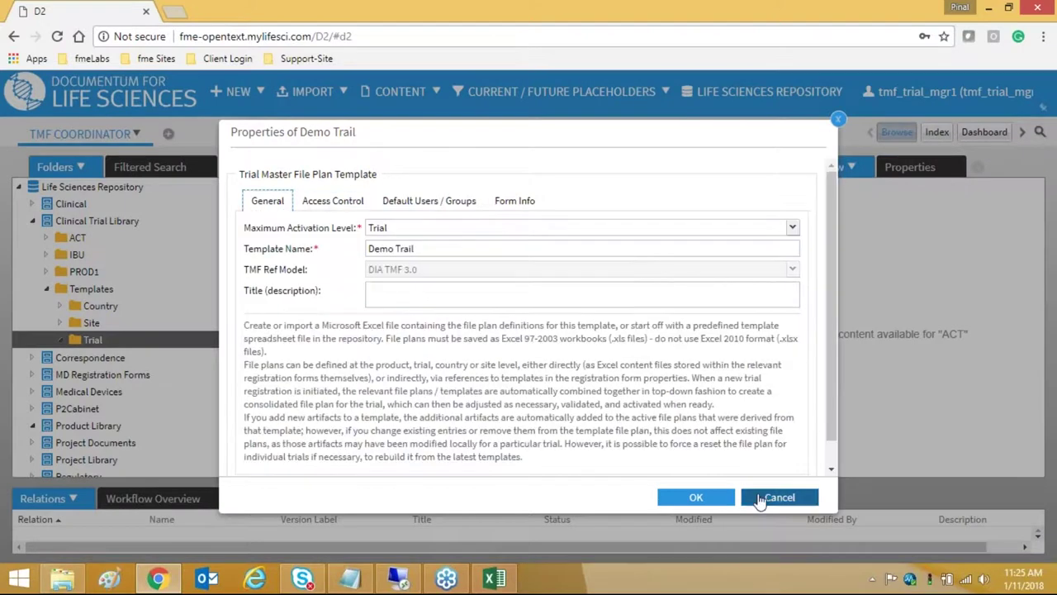
# - Keep Trial as the maximum activation level and save the properties
pyautogui.click(759, 499)
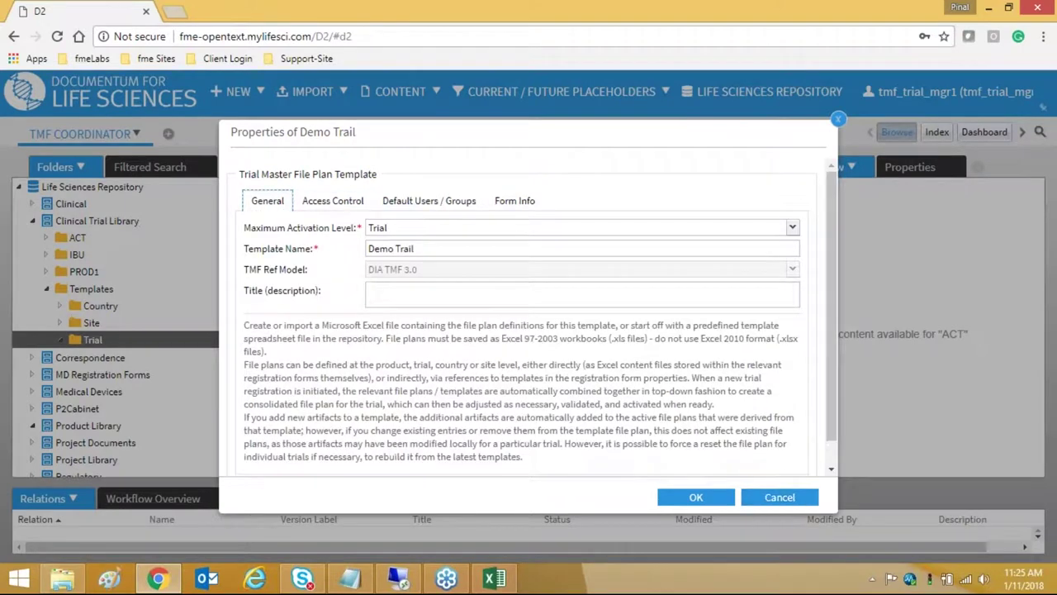
pyautogui.click(369, 228)
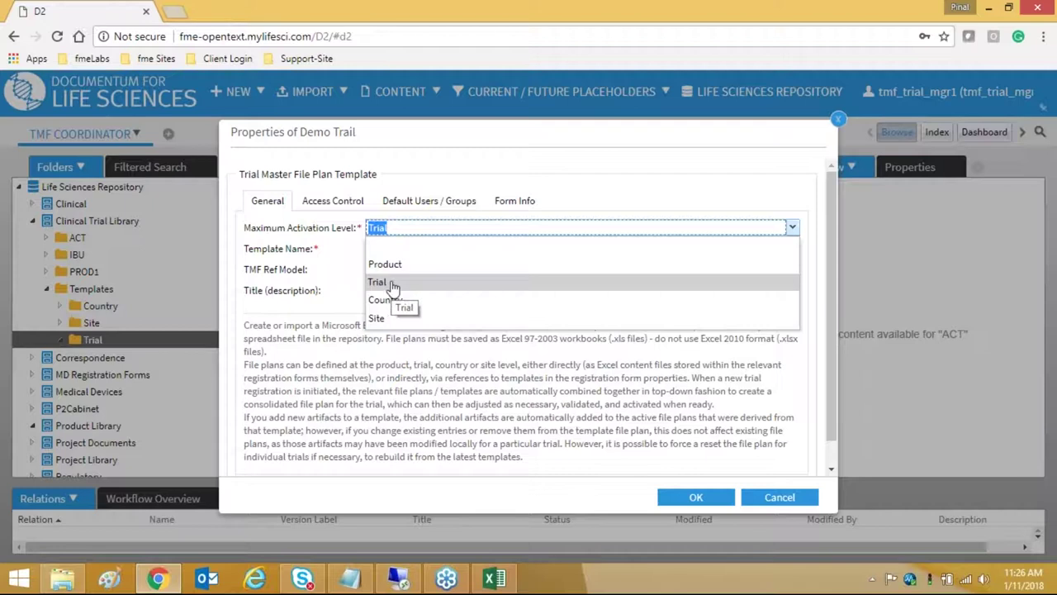
pyautogui.click(393, 282)
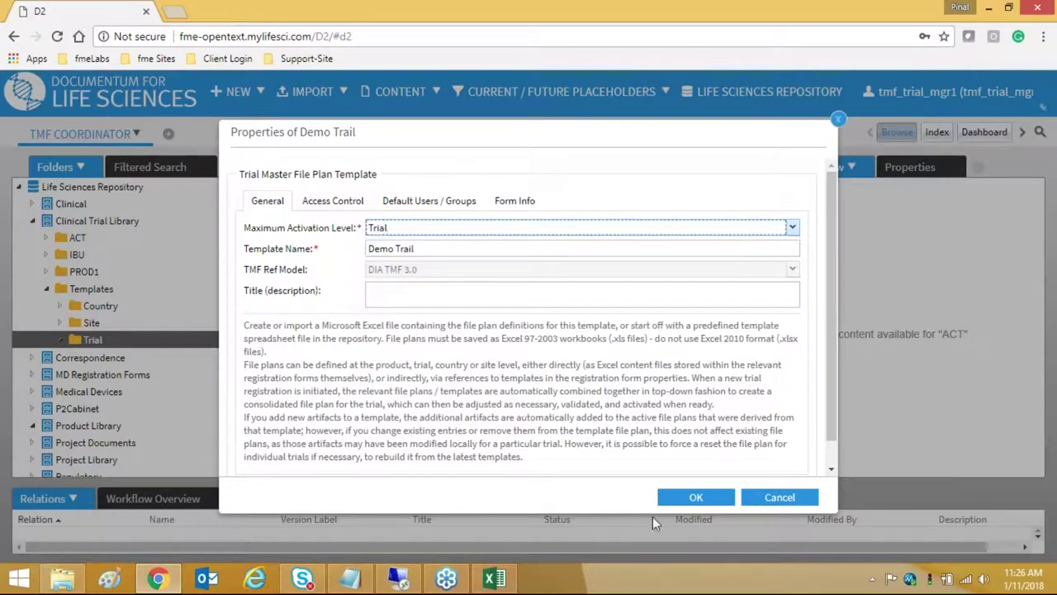
pyautogui.click(695, 496)
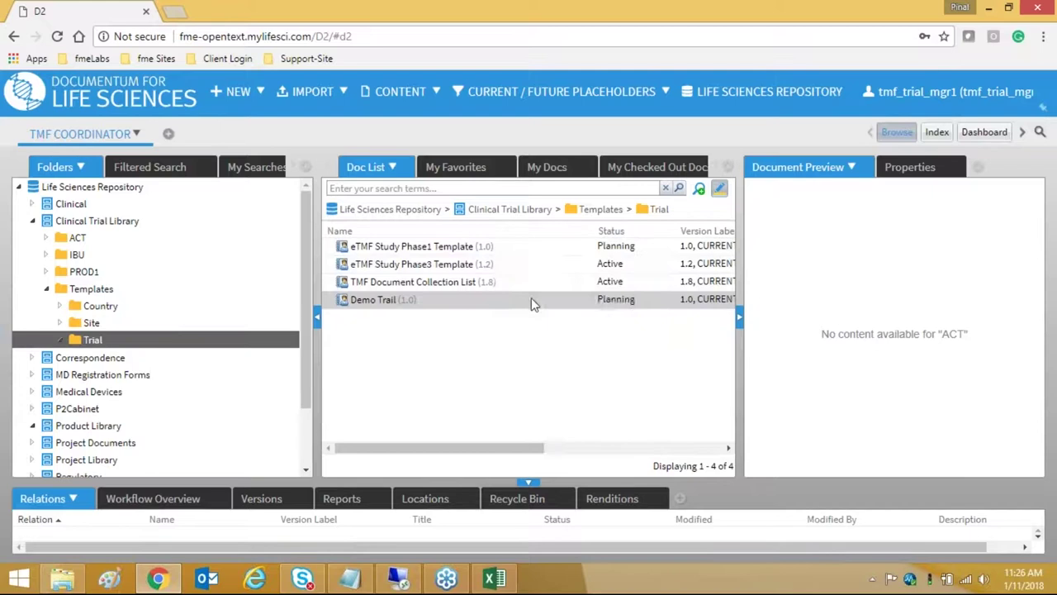
pyautogui.rightClick(531, 302)
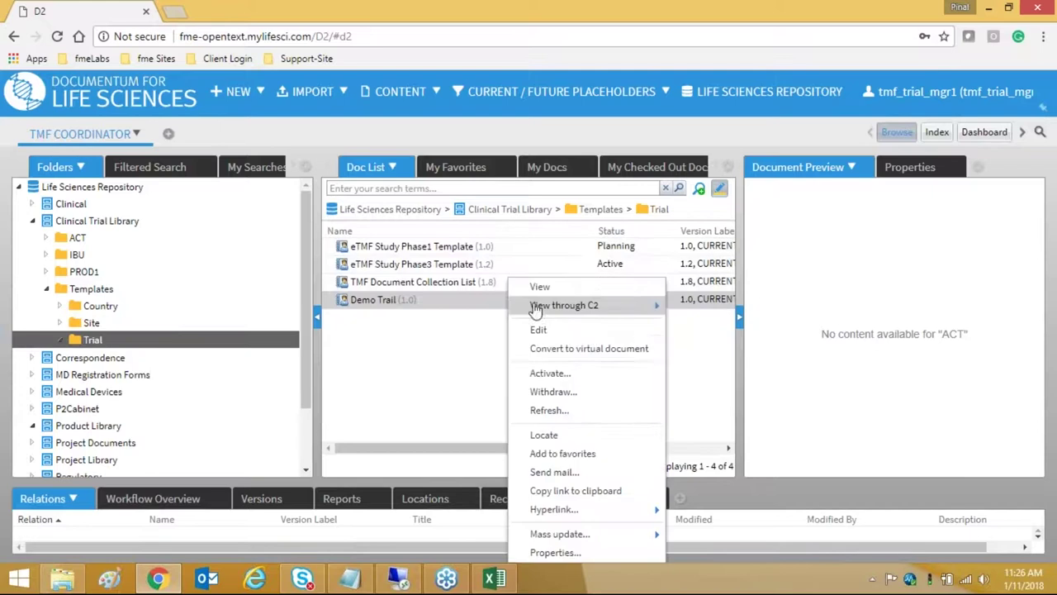
# - Activate the Demo Trail template, confirm with Yes, and refresh the Trial folder list
pyautogui.click(549, 374)
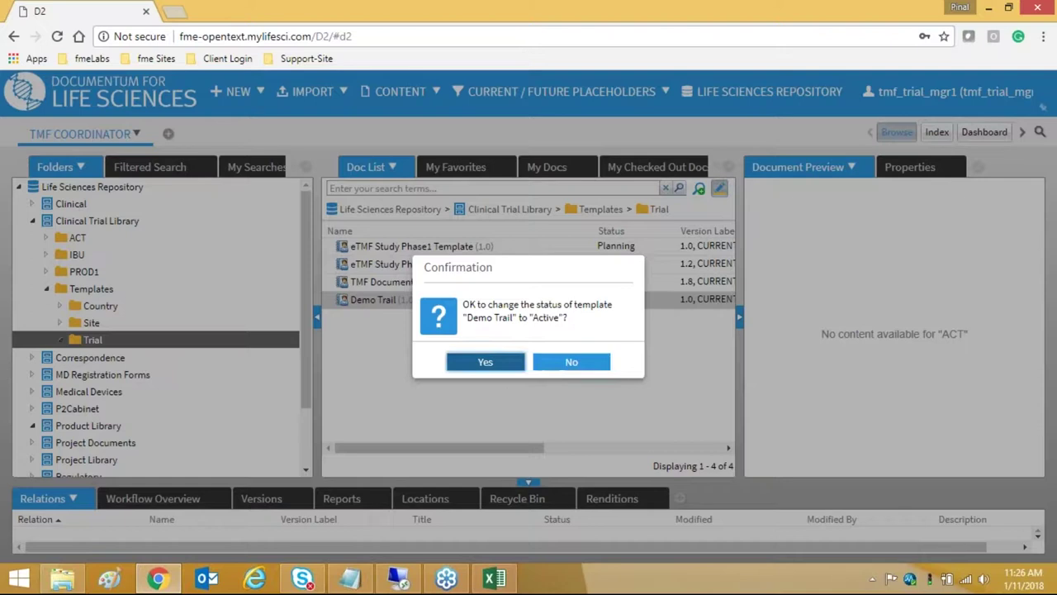
pyautogui.click(500, 367)
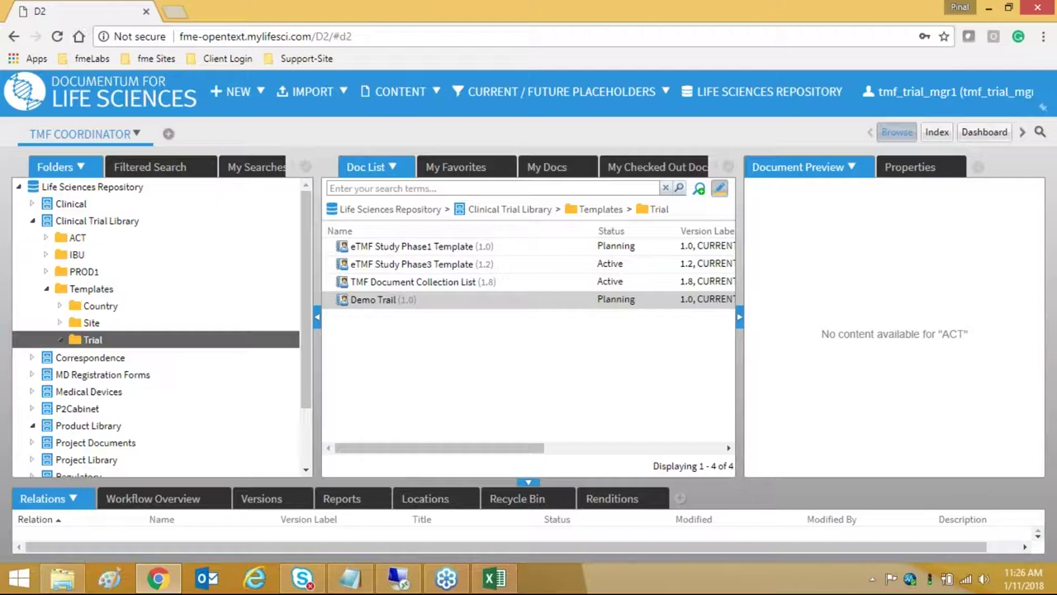
pyautogui.click(120, 339)
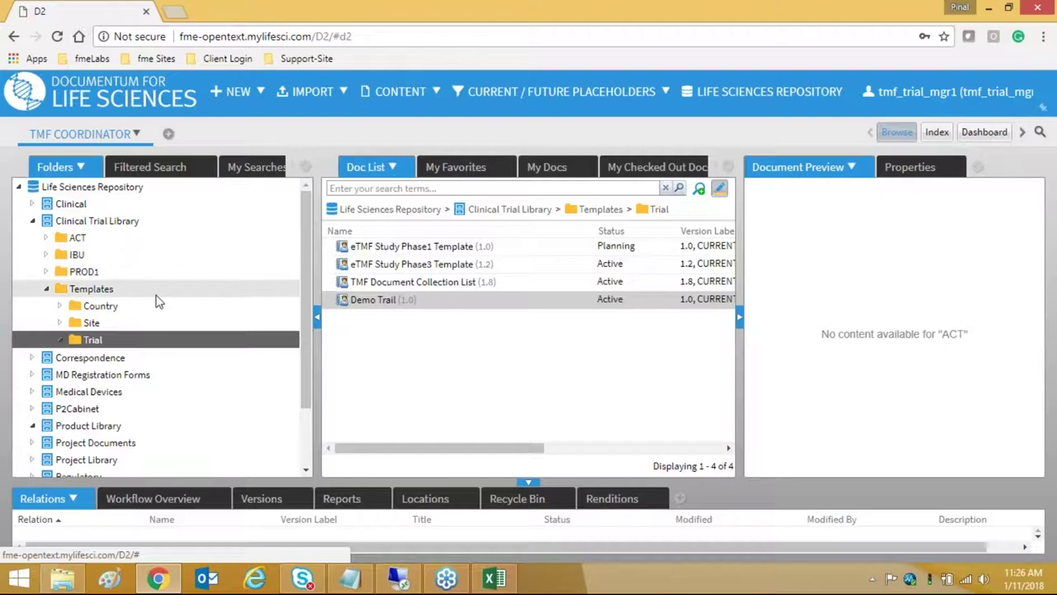
# - Start new Trial Management content of type Trial Registration Form
pyautogui.click(239, 91)
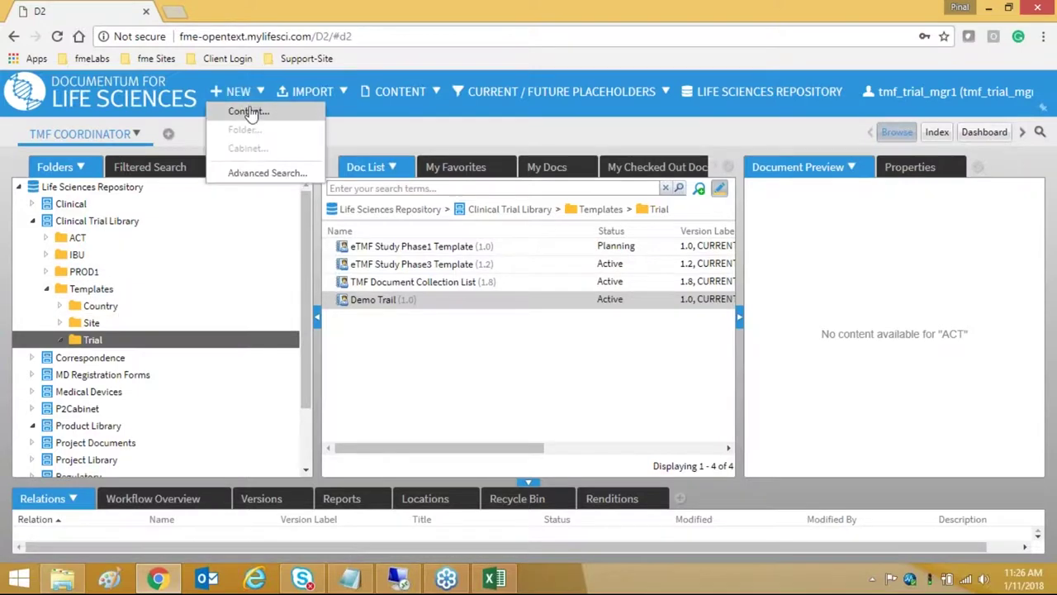
pyautogui.click(245, 111)
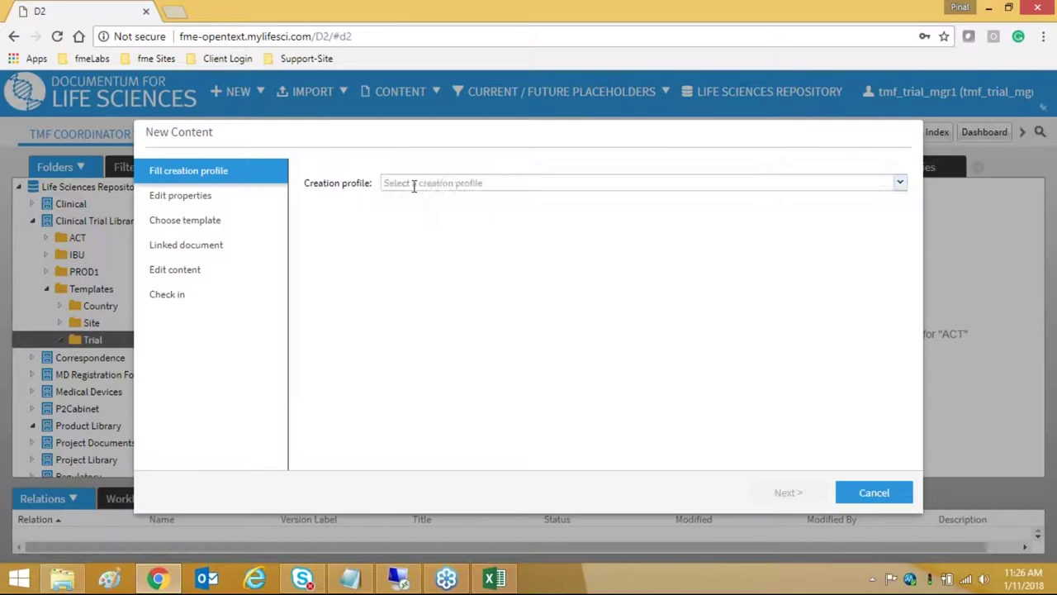
pyautogui.click(413, 183)
pyautogui.click(420, 221)
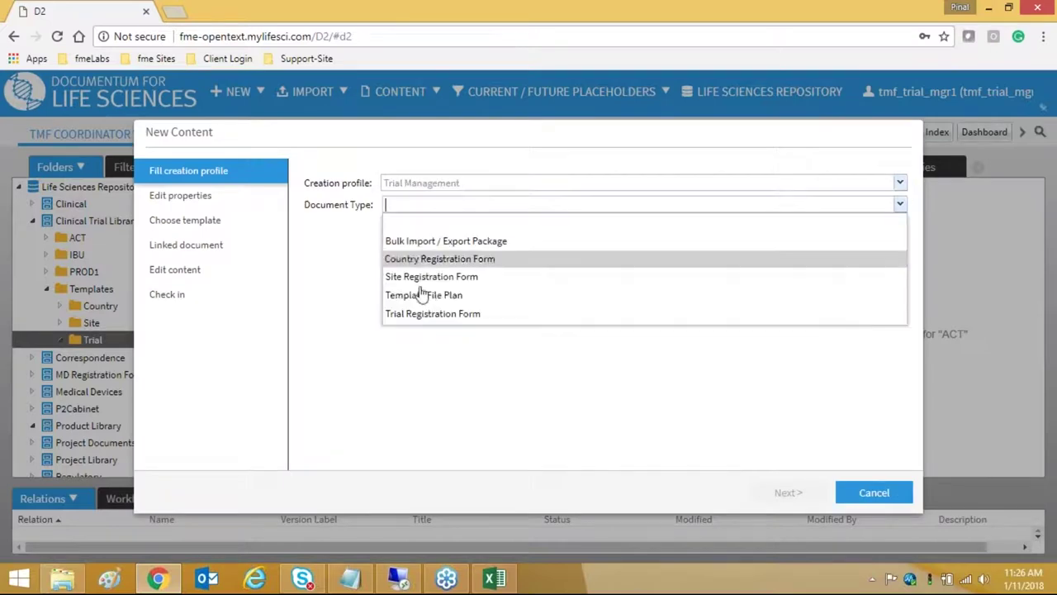
pyautogui.click(419, 315)
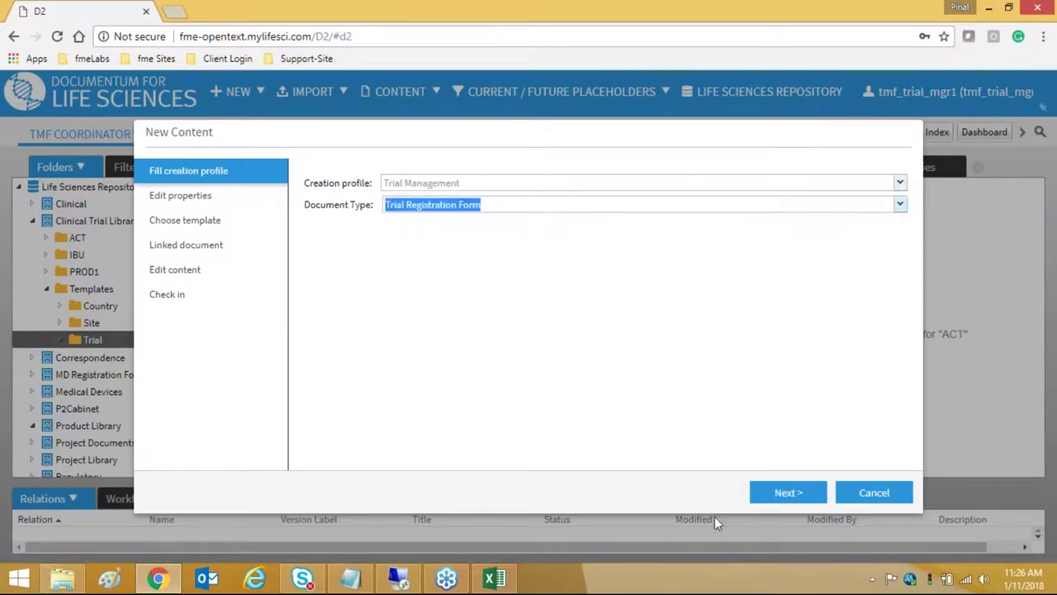
pyautogui.click(788, 493)
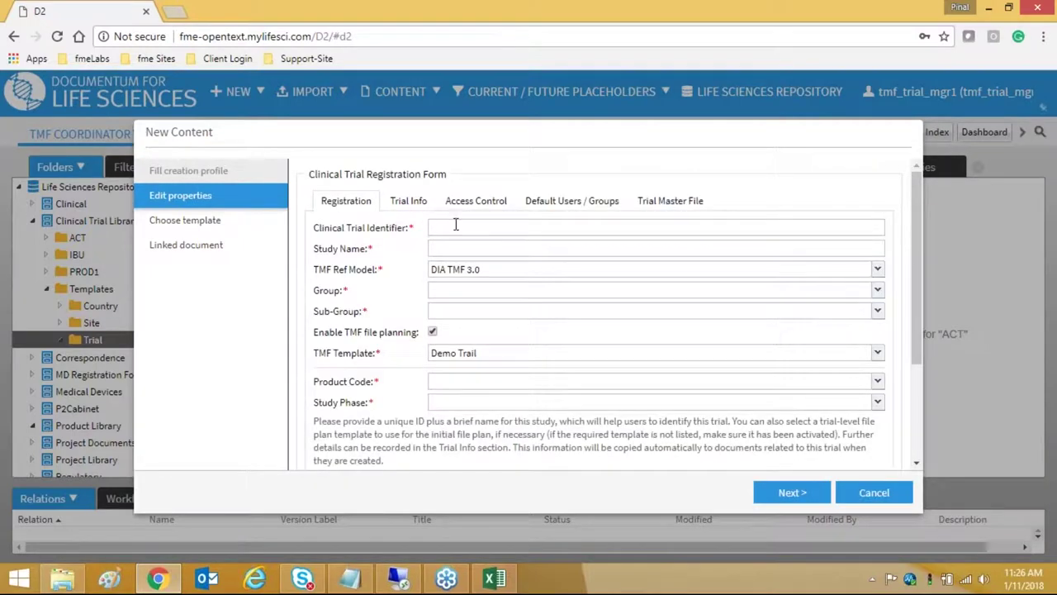
# - Enter clinical trial identifier 111 and study name Demo
pyautogui.click(456, 227)
pyautogui.write('Demo')
pyautogui.press('Tab')
pyautogui.write('Dem')
pyautogui.doubleClick(458, 227)
pyautogui.write('111')
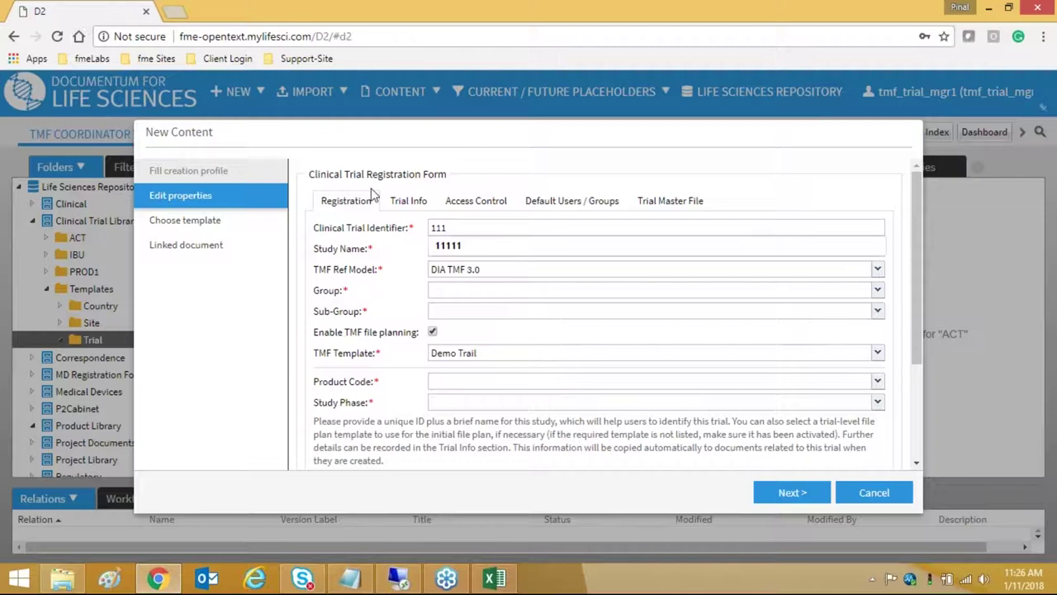
pyautogui.click(405, 249)
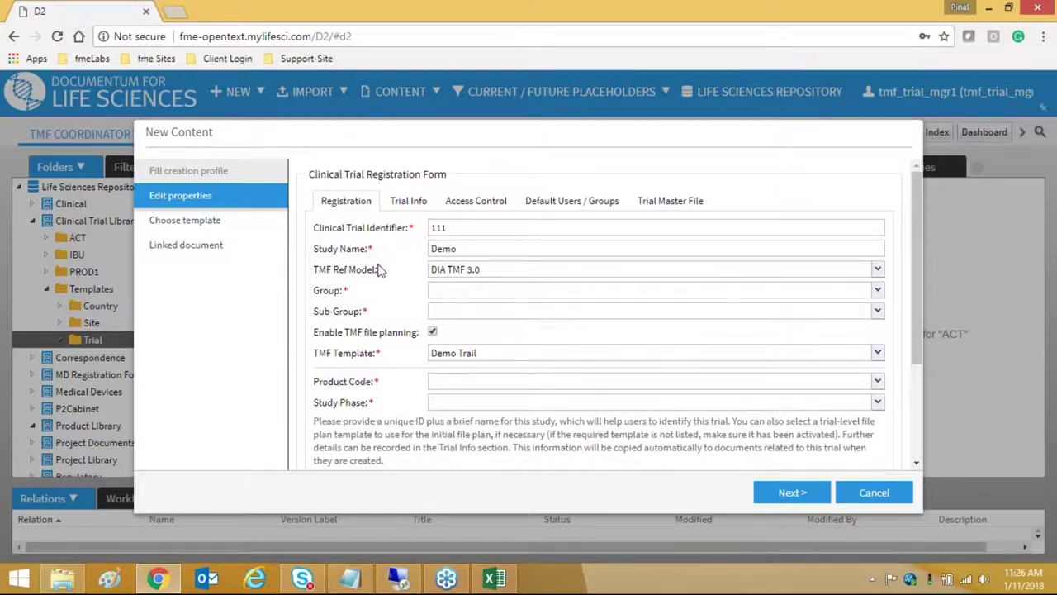
# - Set group Efficacy and Safety with sub-group Controlled Clinical Studies Pertinent to the Claimed Indication
pyautogui.click(443, 291)
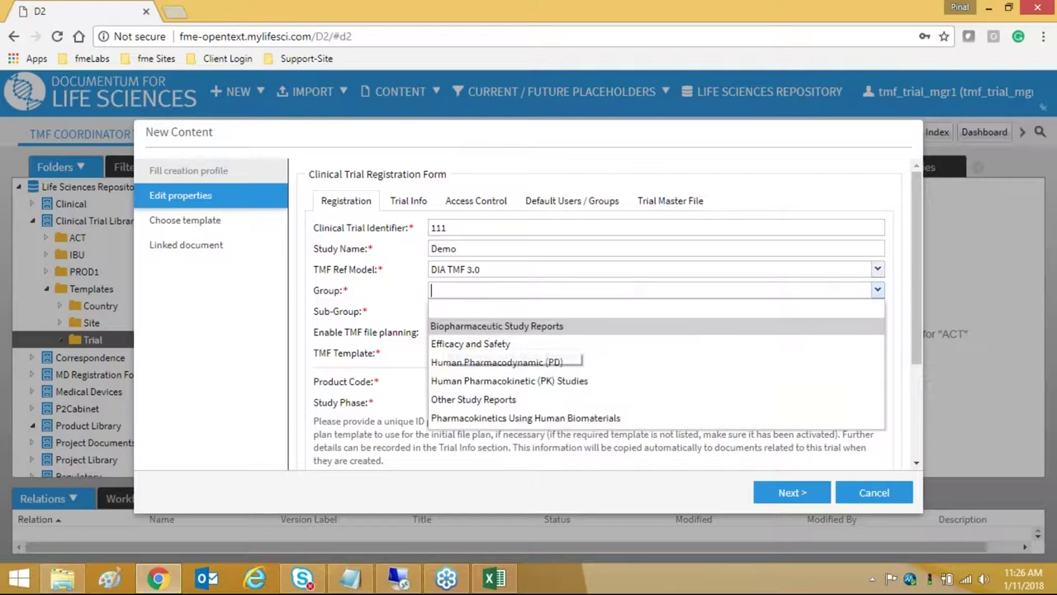
pyautogui.click(446, 347)
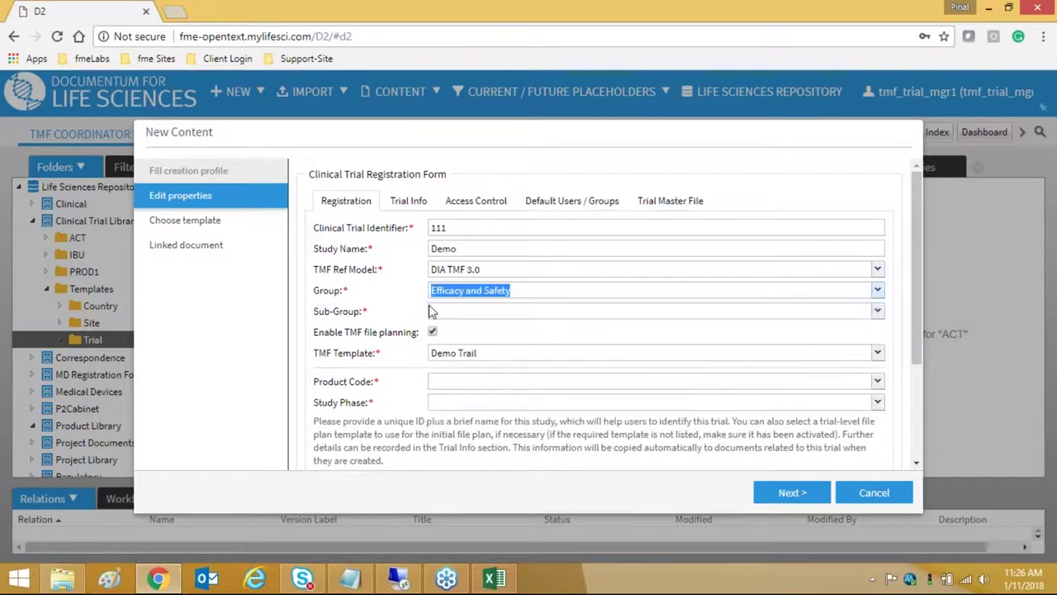
pyautogui.click(463, 310)
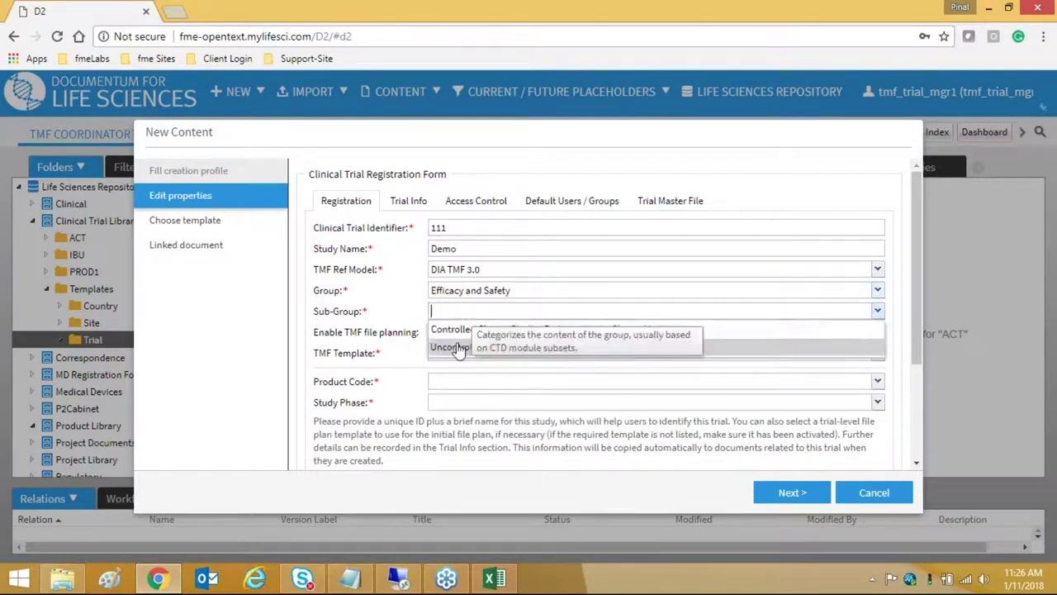
pyautogui.click(462, 328)
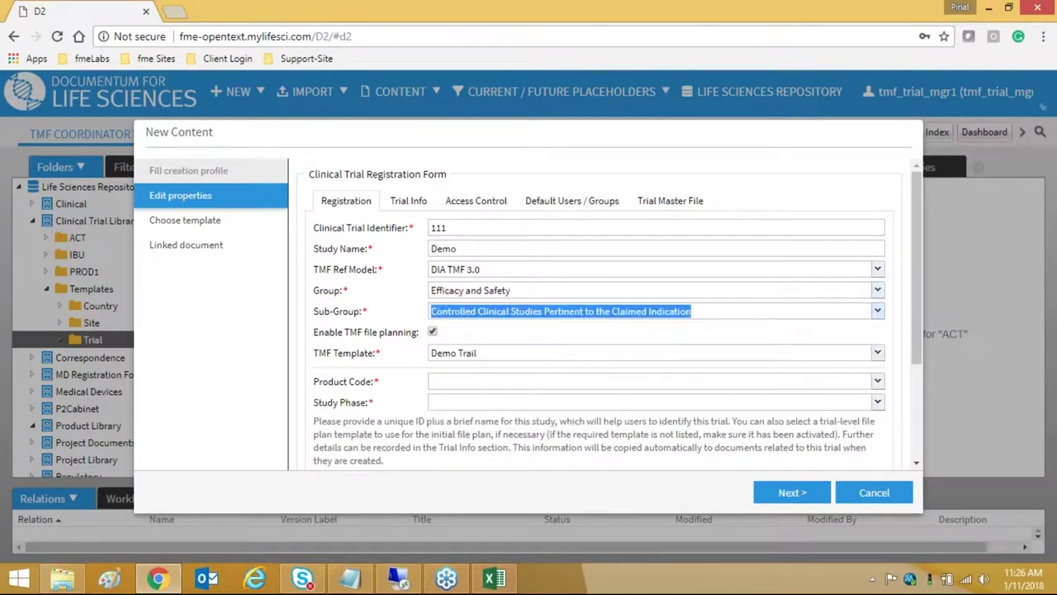
pyautogui.click(460, 291)
pyautogui.click(450, 361)
pyautogui.click(462, 310)
pyautogui.click(464, 291)
pyautogui.click(462, 324)
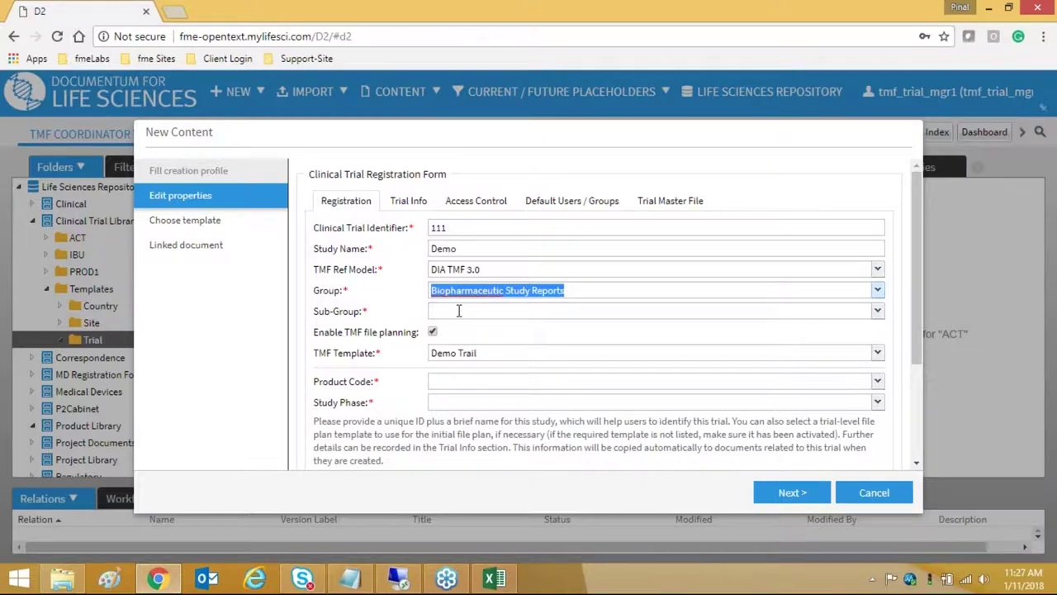
pyautogui.click(458, 310)
pyautogui.click(454, 343)
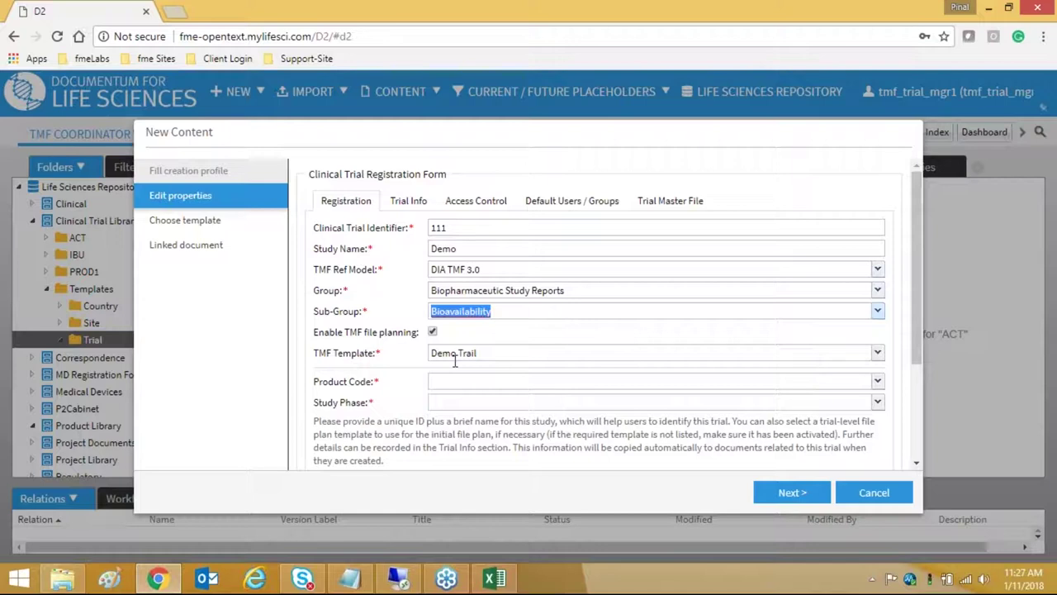
pyautogui.click(473, 291)
pyautogui.click(475, 325)
pyautogui.click(465, 311)
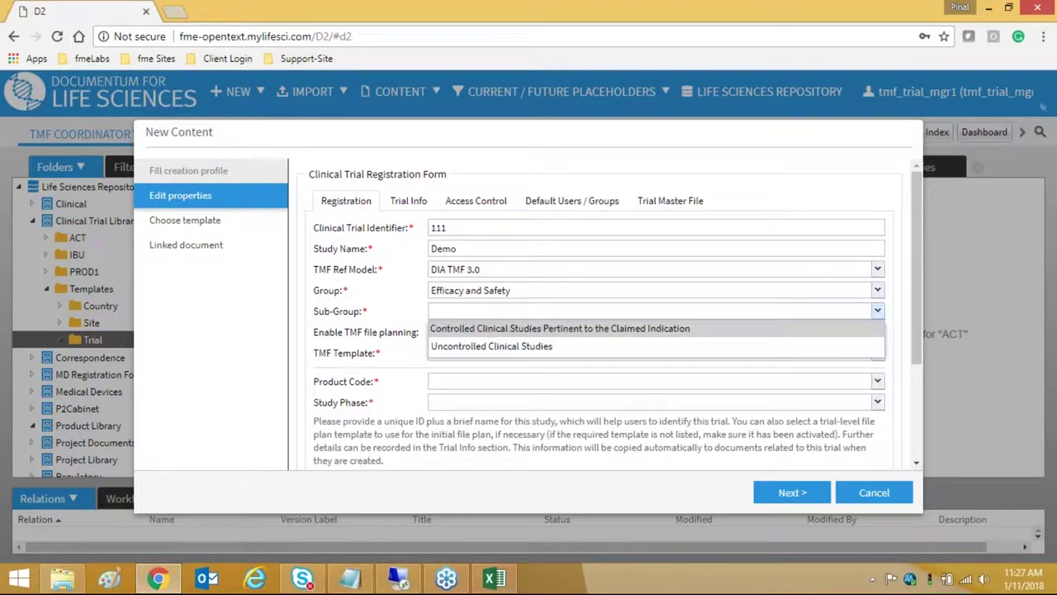
pyautogui.click(452, 326)
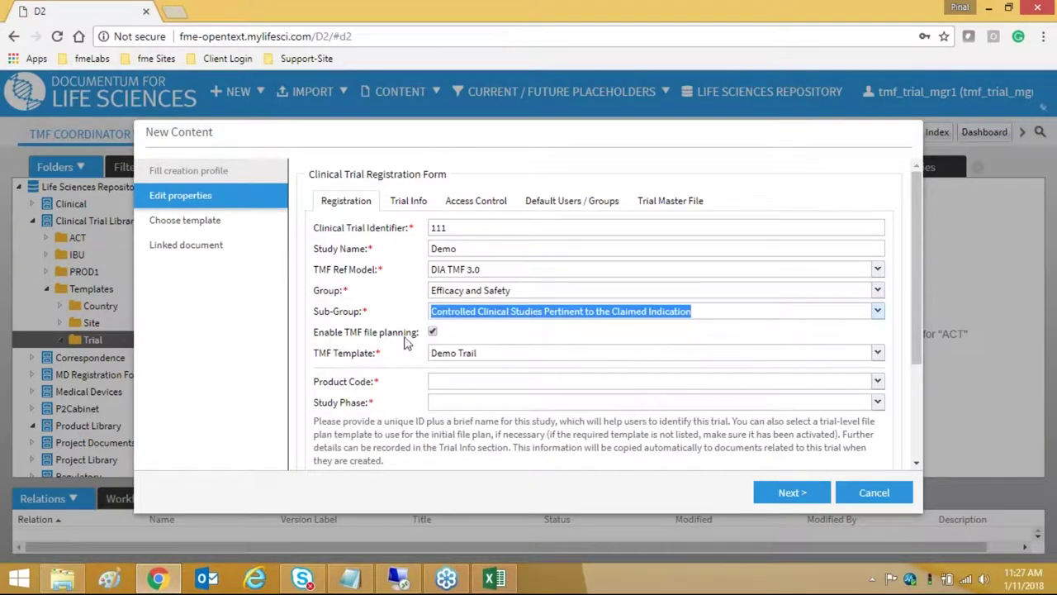
# - Set TMF template to TMF Document Collection List, product code IBU and Phase I
pyautogui.moveTo(431, 335)
pyautogui.click(455, 357)
pyautogui.press('BackSpace')
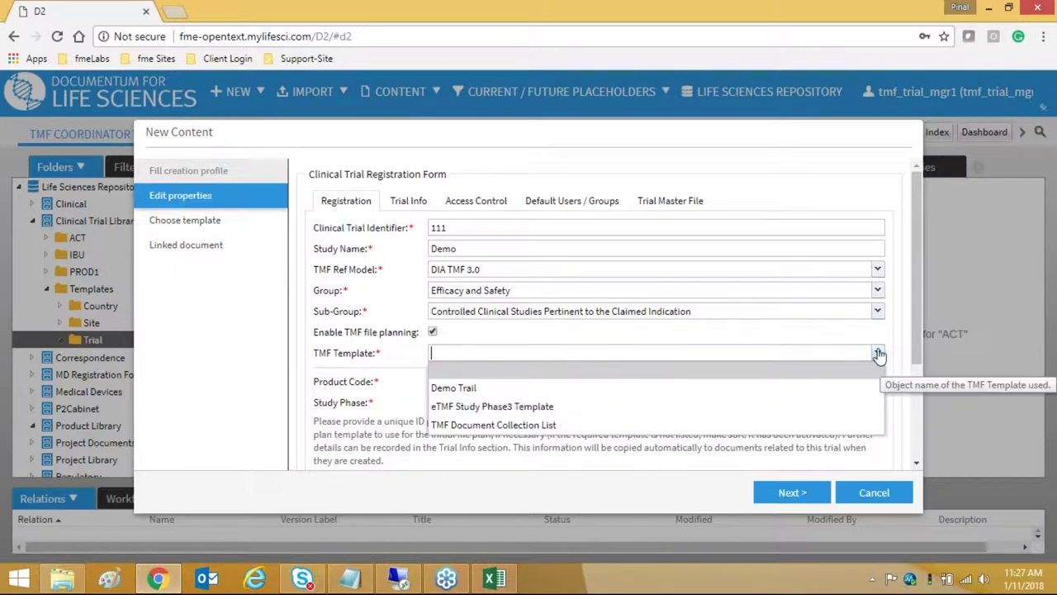
pyautogui.click(505, 425)
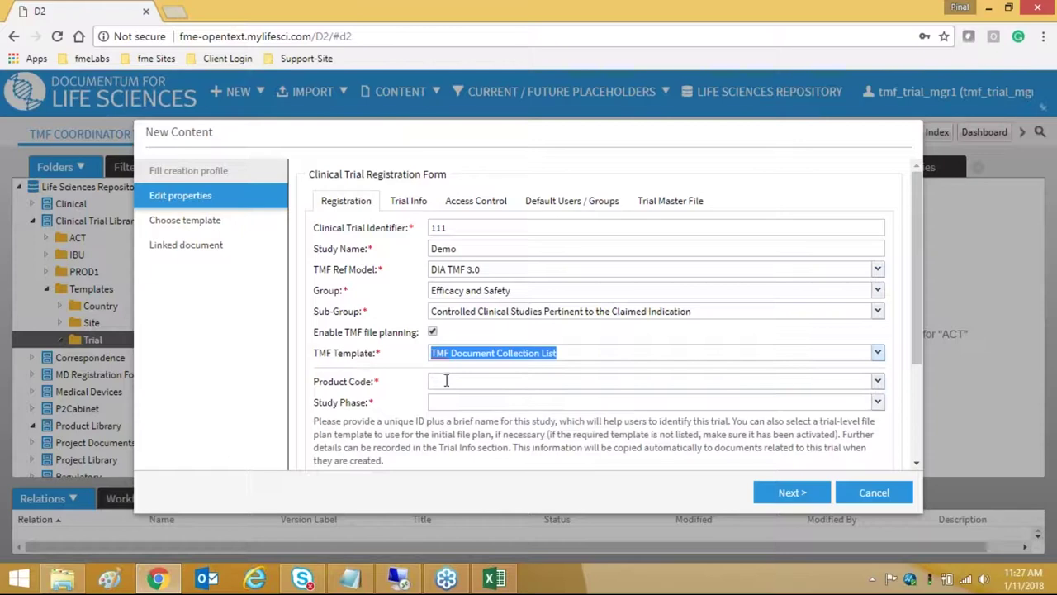
pyautogui.click(446, 379)
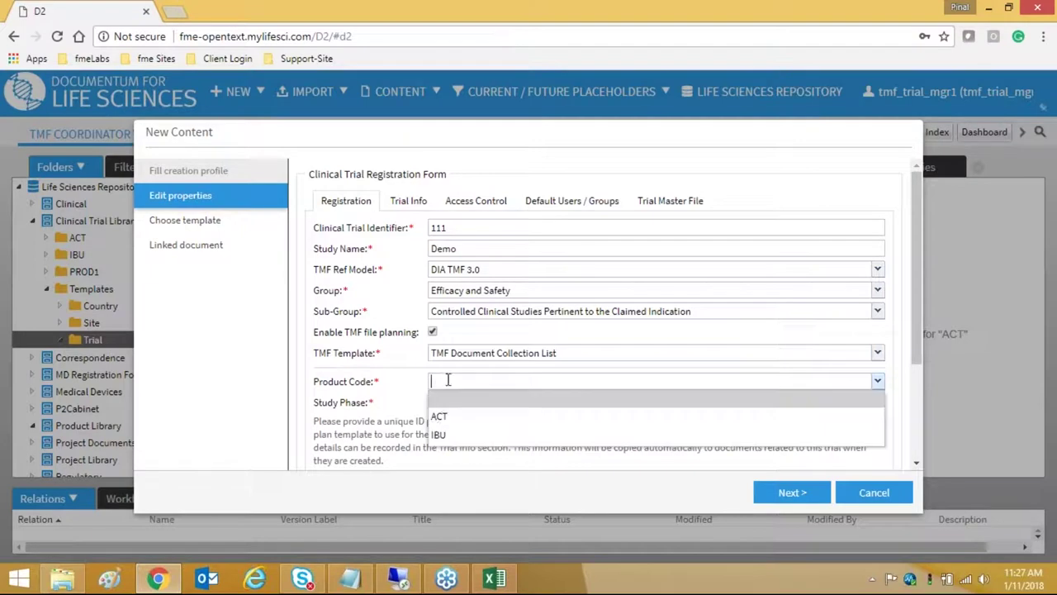
pyautogui.click(438, 431)
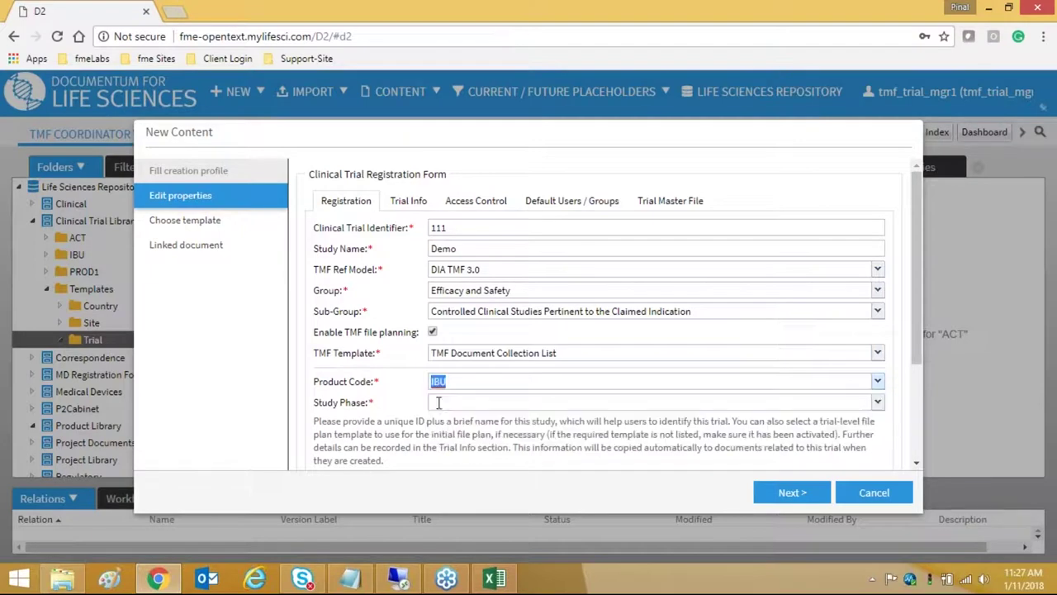
pyautogui.click(437, 402)
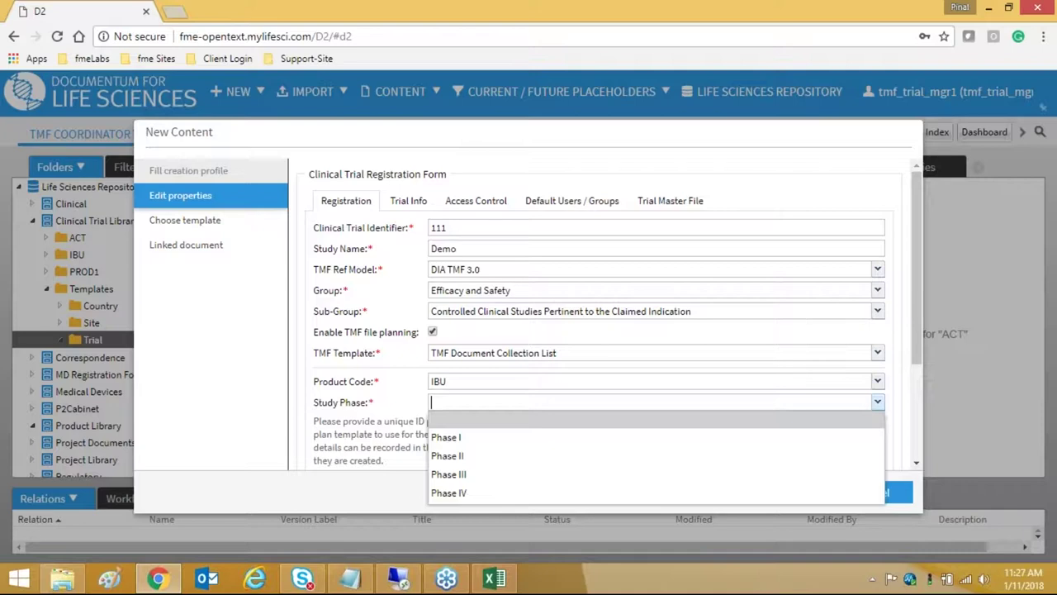
pyautogui.click(441, 434)
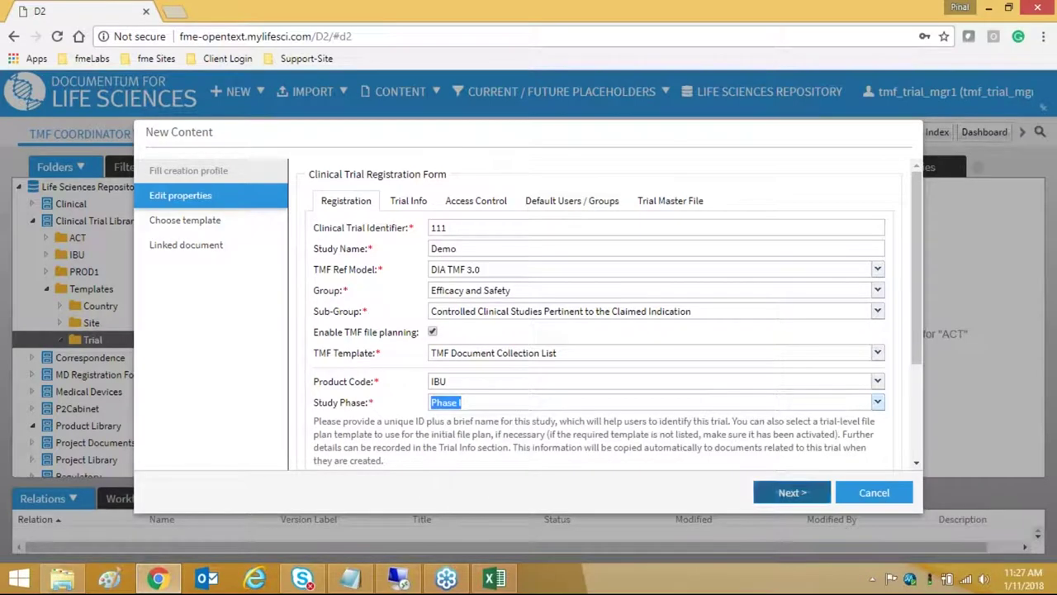
# - On Trial Info choose Placebo concurrent control, Aerosol 5mg, Auricular (Otic) route, Pain indication
pyautogui.click(798, 498)
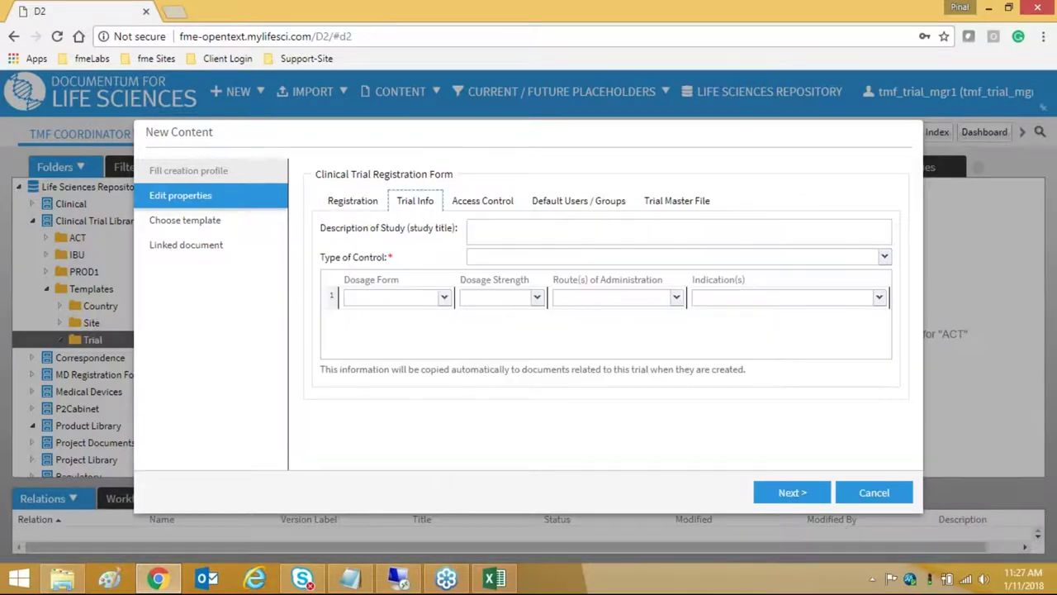
pyautogui.click(480, 257)
pyautogui.click(484, 292)
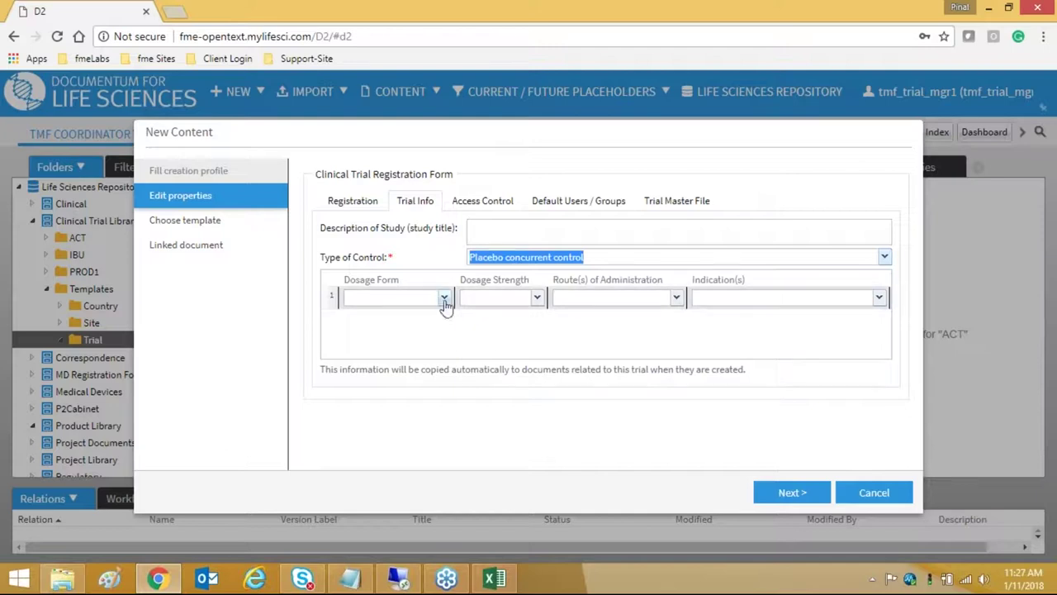
pyautogui.click(442, 297)
pyautogui.click(404, 315)
pyautogui.click(537, 298)
pyautogui.click(496, 315)
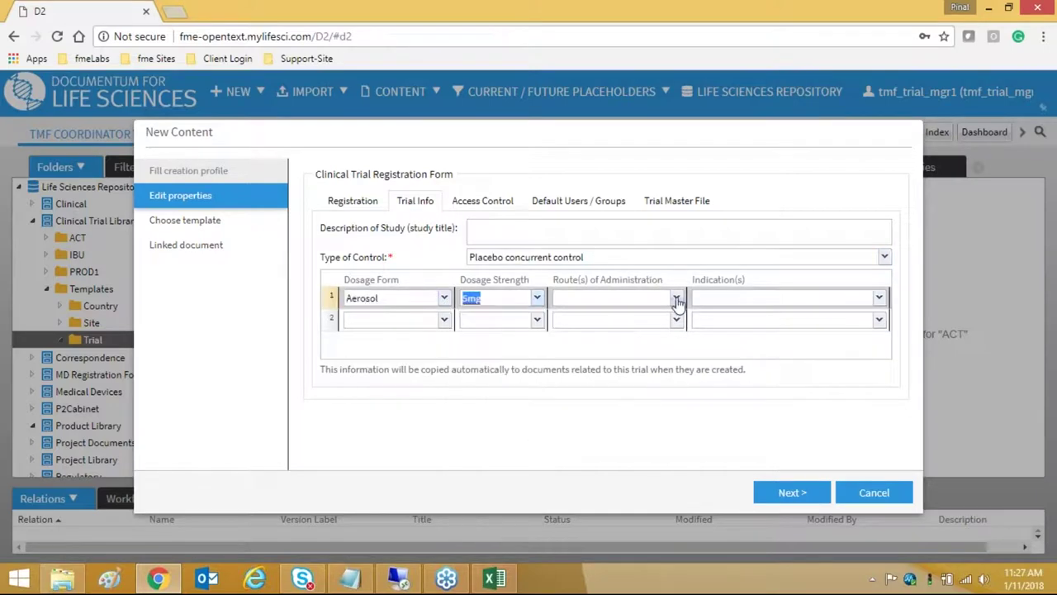
pyautogui.click(675, 298)
pyautogui.click(628, 315)
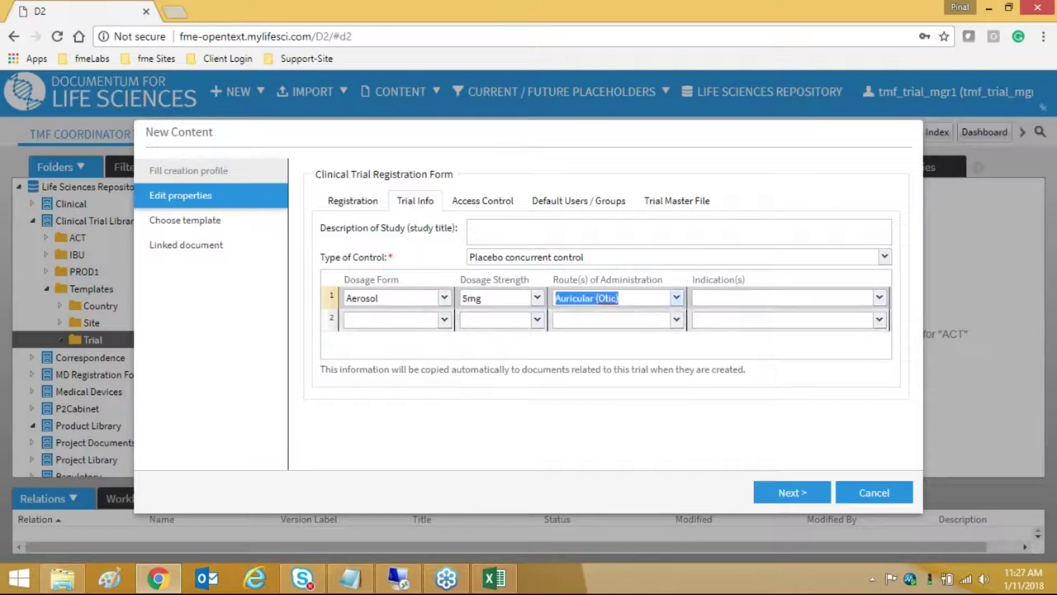
pyautogui.click(878, 298)
pyautogui.click(710, 333)
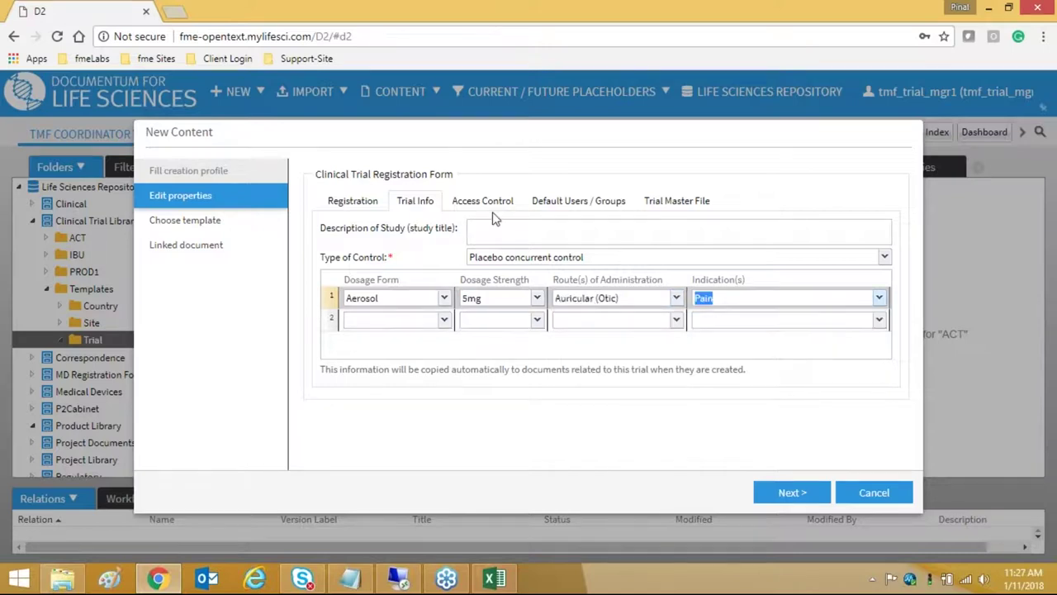
# - Set the Trial Master File activation level to Trial and submit the registration form
pyautogui.click(484, 203)
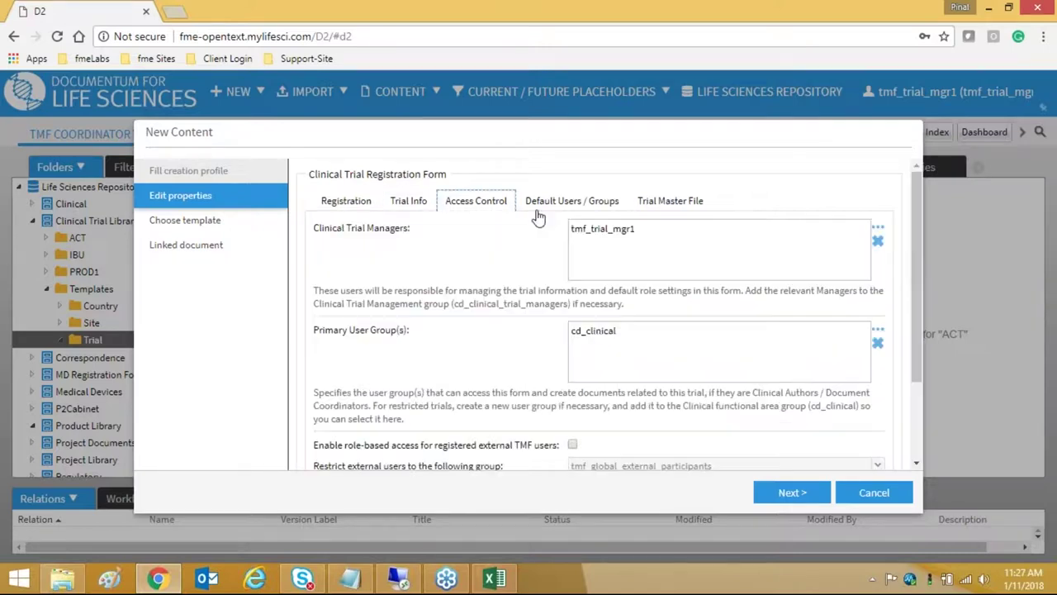
pyautogui.click(592, 202)
pyautogui.click(675, 201)
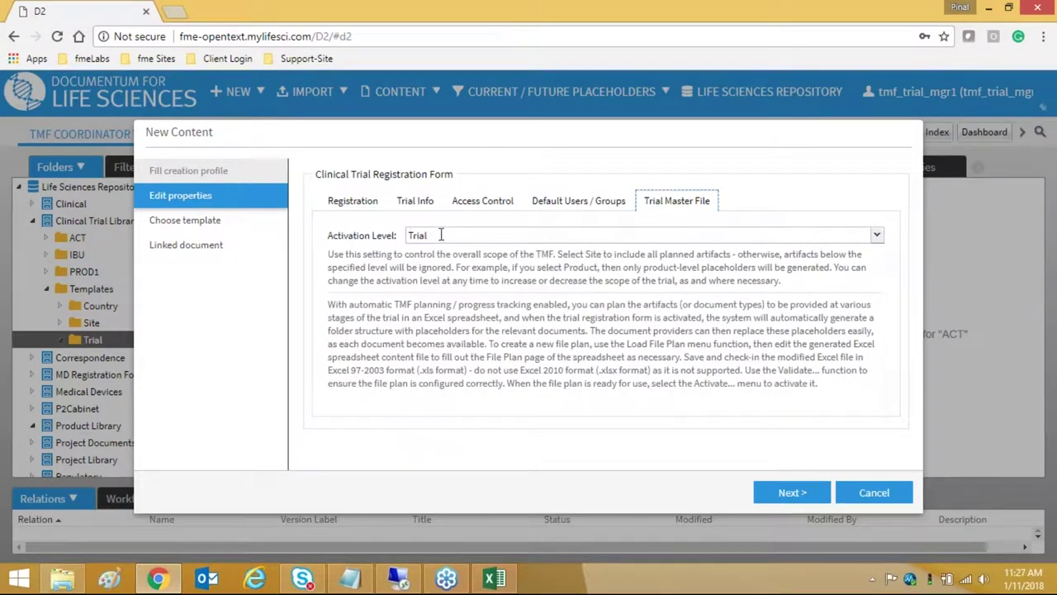
pyautogui.click(441, 235)
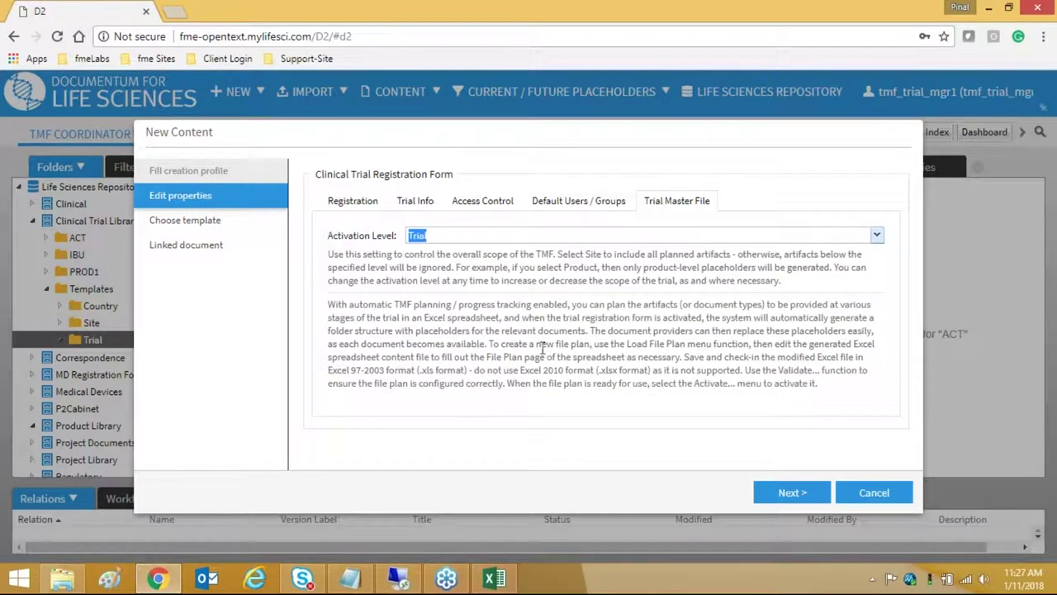
pyautogui.click(787, 495)
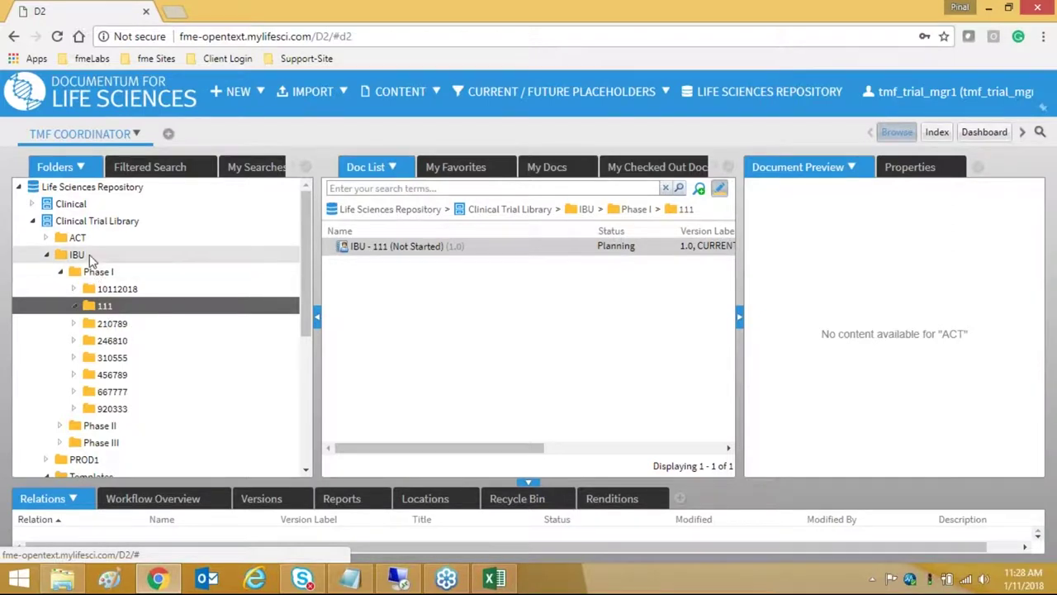
# - Open IBU's Phase I trial folder 111 to show the IBU - 111 registration in Planning
pyautogui.click(90, 258)
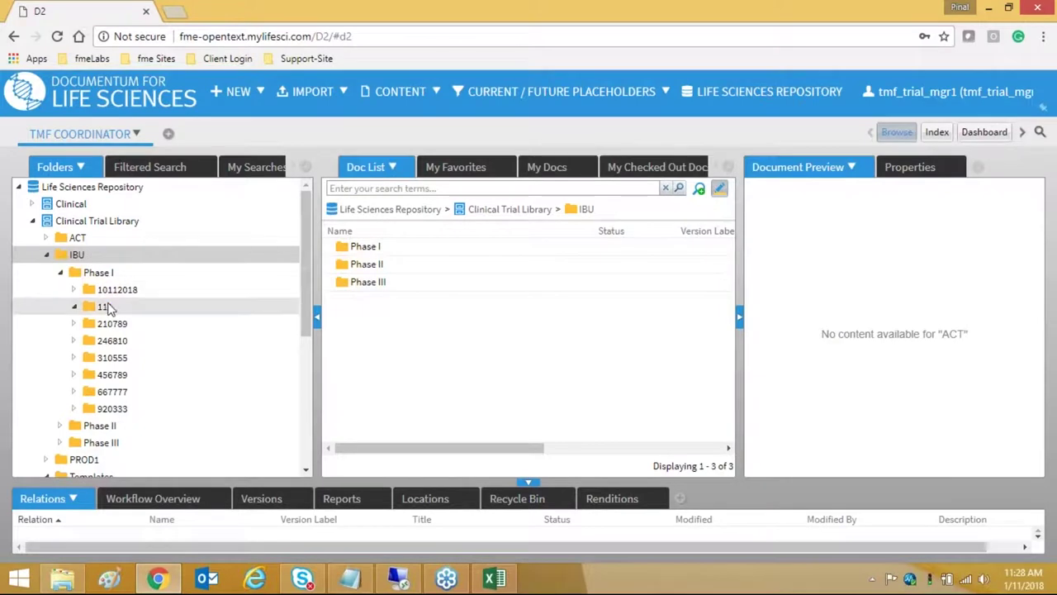
pyautogui.click(110, 307)
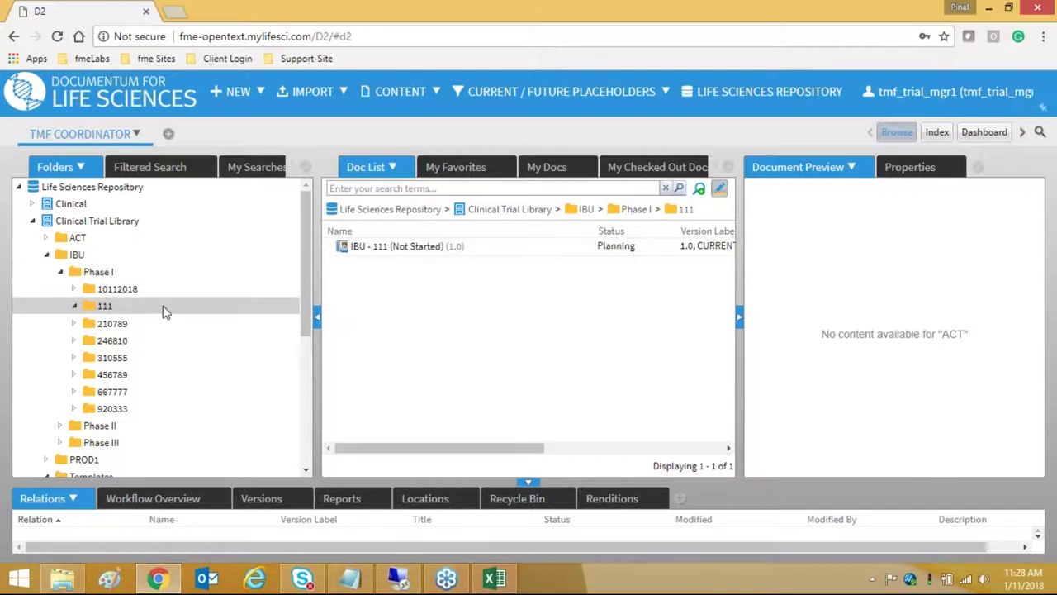
pyautogui.rightClick(414, 247)
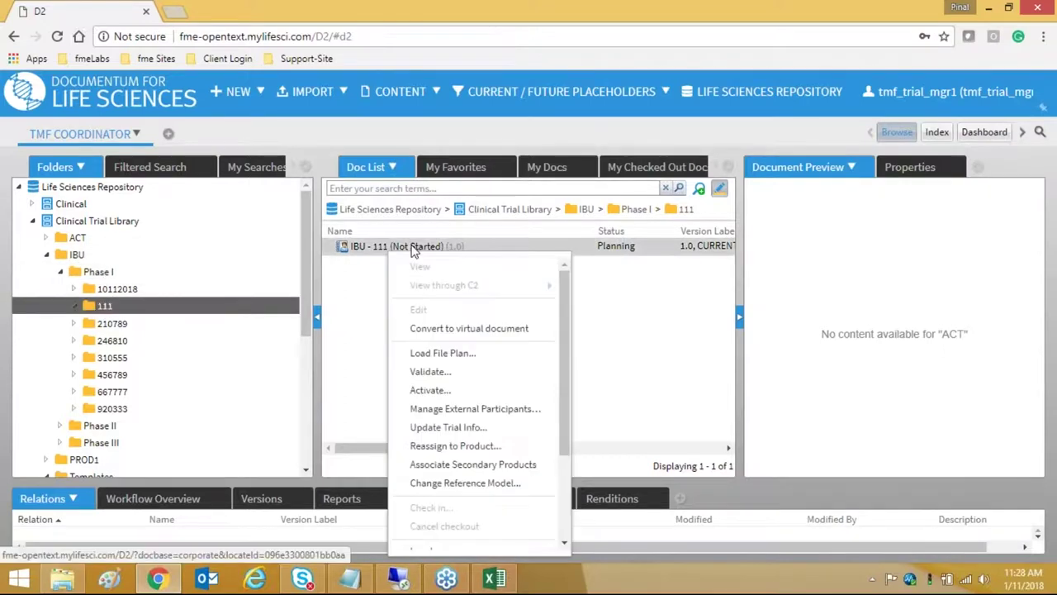
pyautogui.click(441, 355)
pyautogui.scroll(-3, 479, 479)
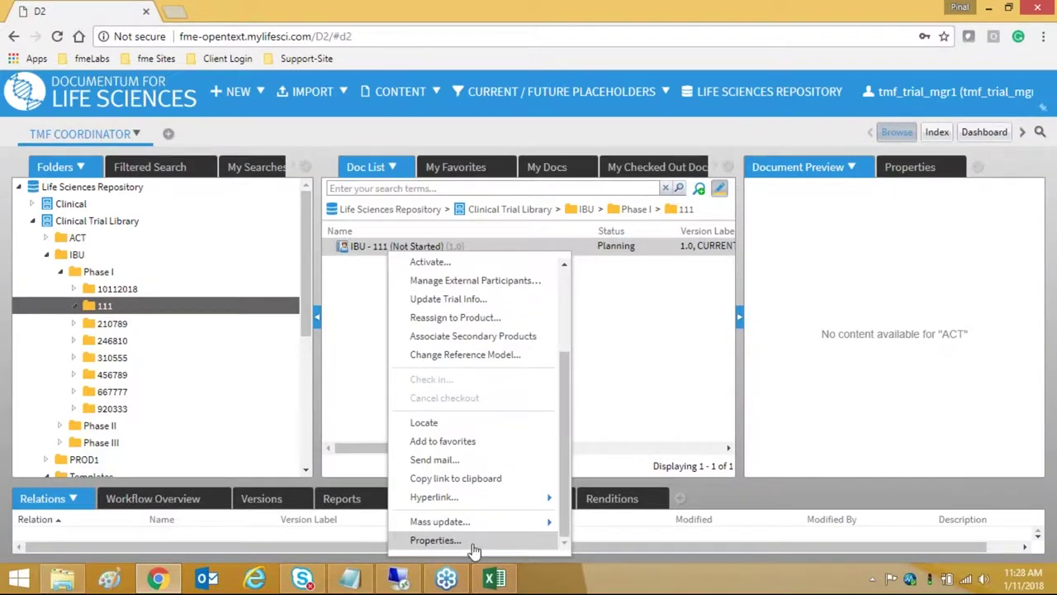
pyautogui.click(436, 541)
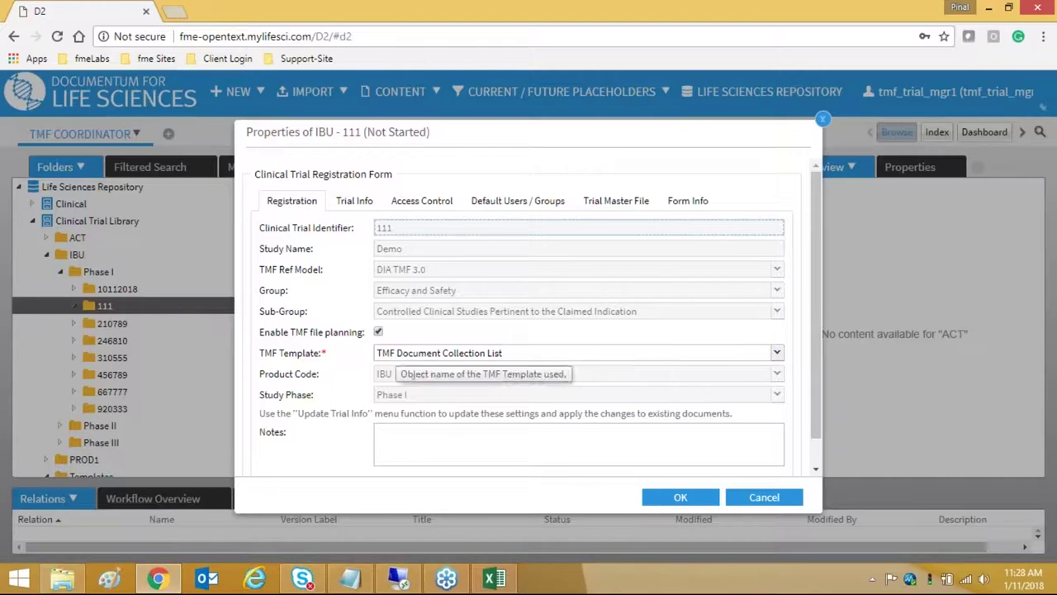
pyautogui.click(679, 496)
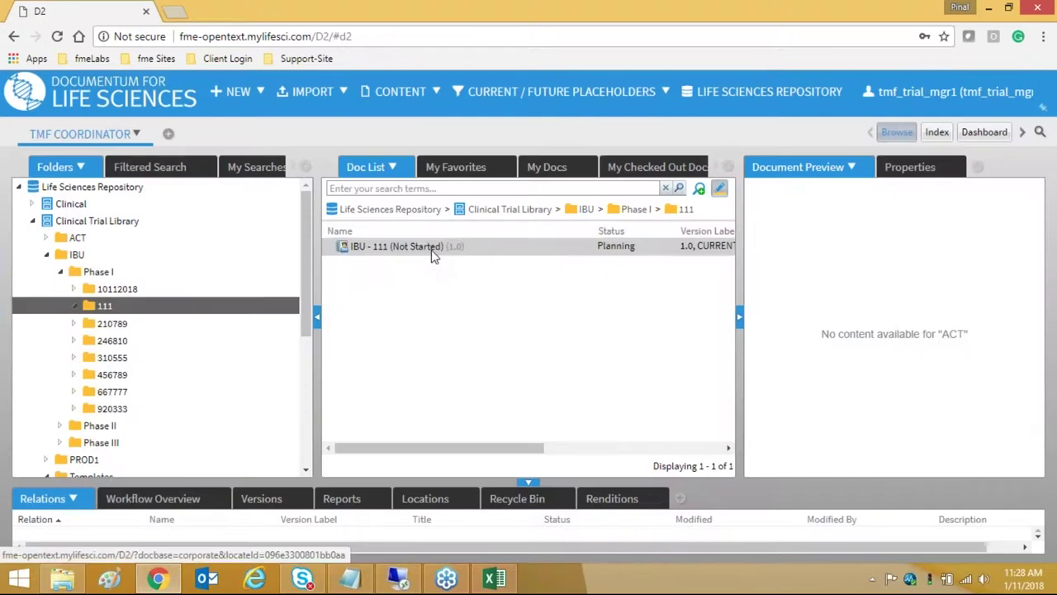
pyautogui.rightClick(431, 253)
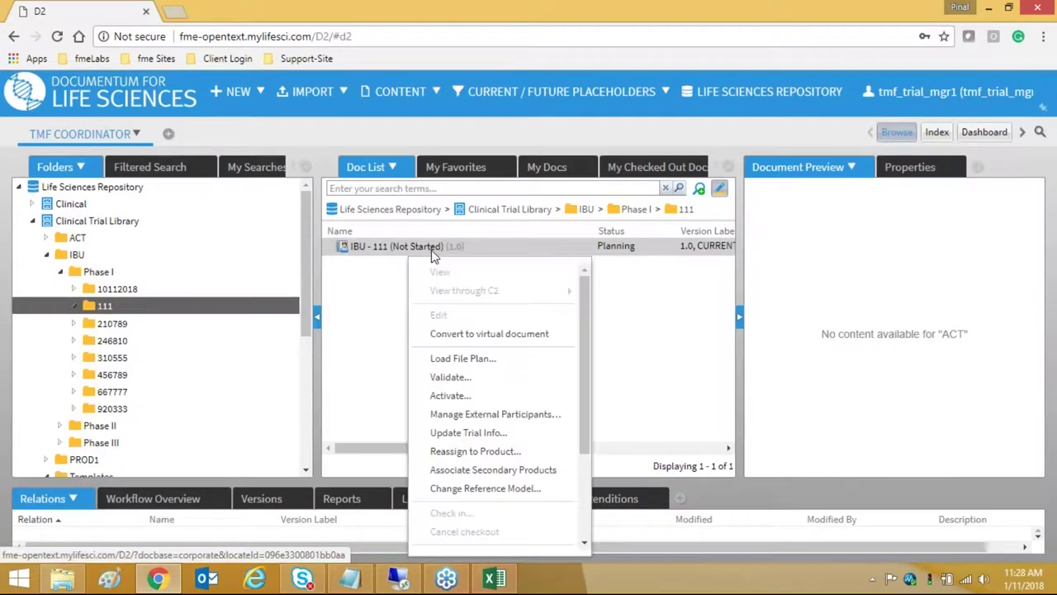
pyautogui.click(33, 205)
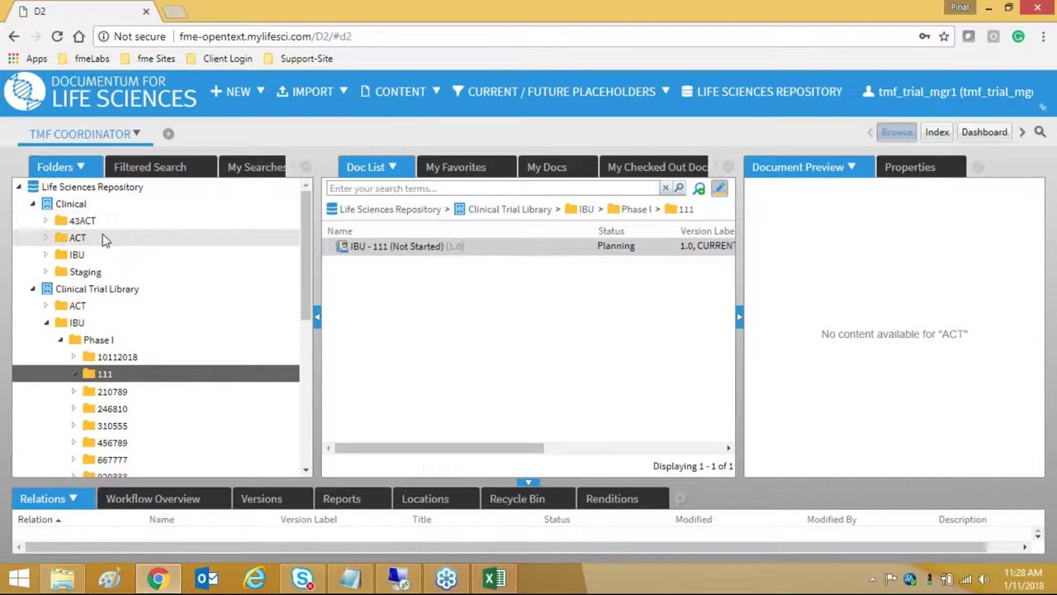
pyautogui.click(46, 256)
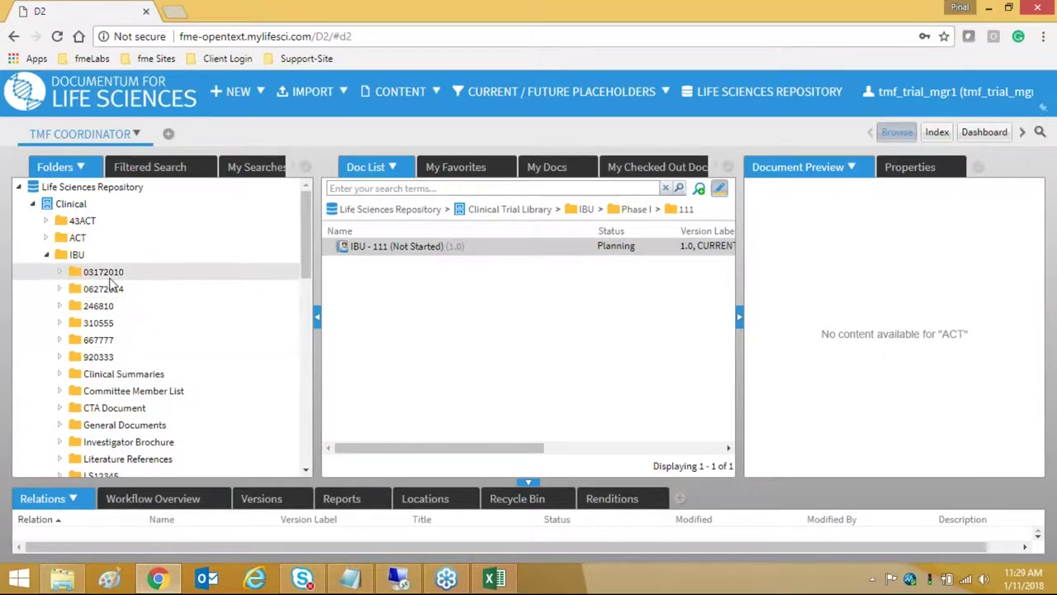
pyautogui.scroll(-3, 206, 281)
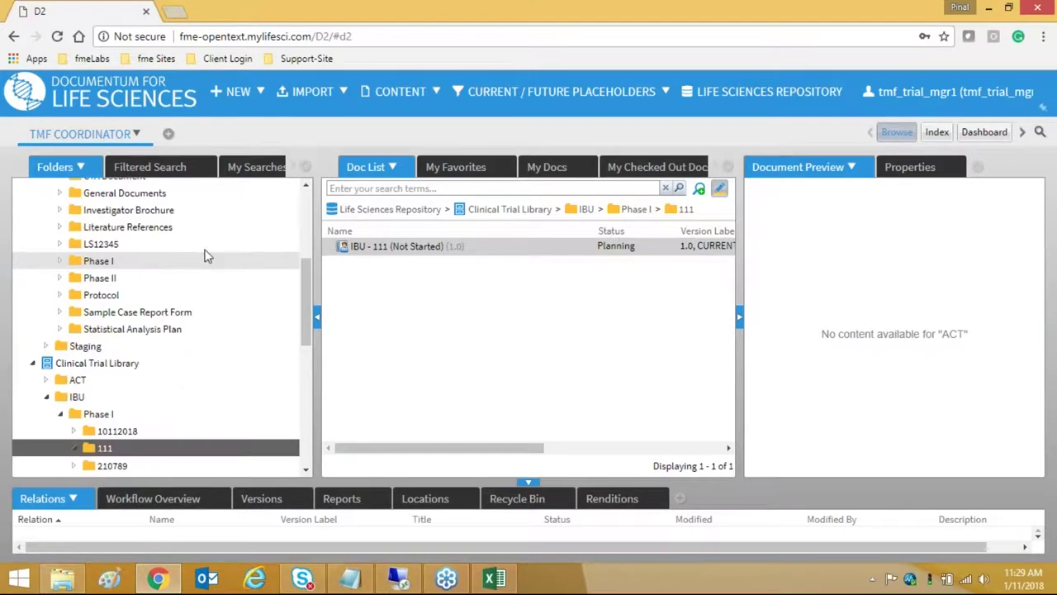
pyautogui.scroll(3, 204, 262)
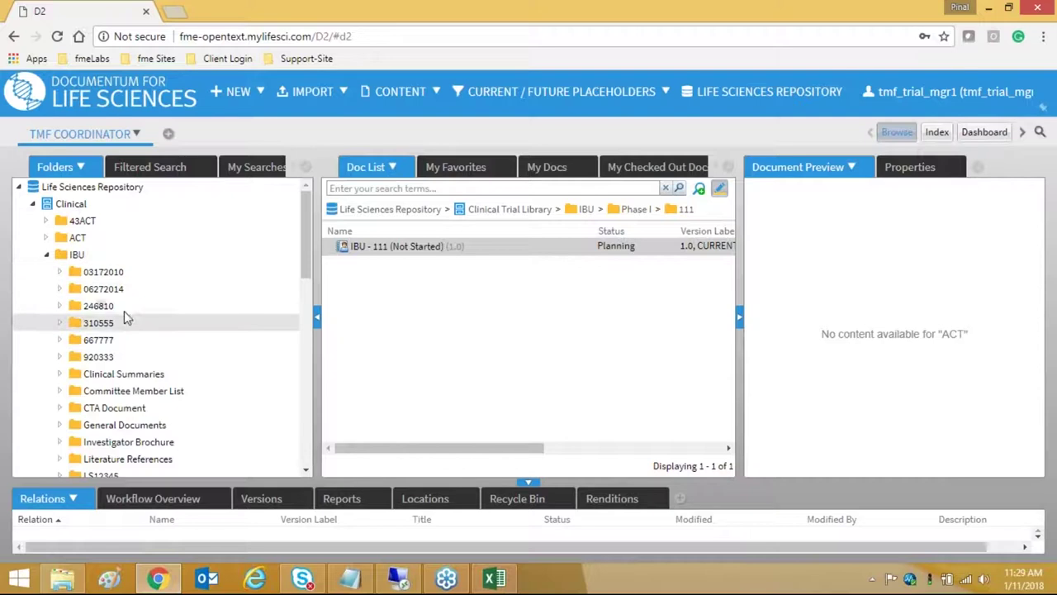
pyautogui.click(31, 205)
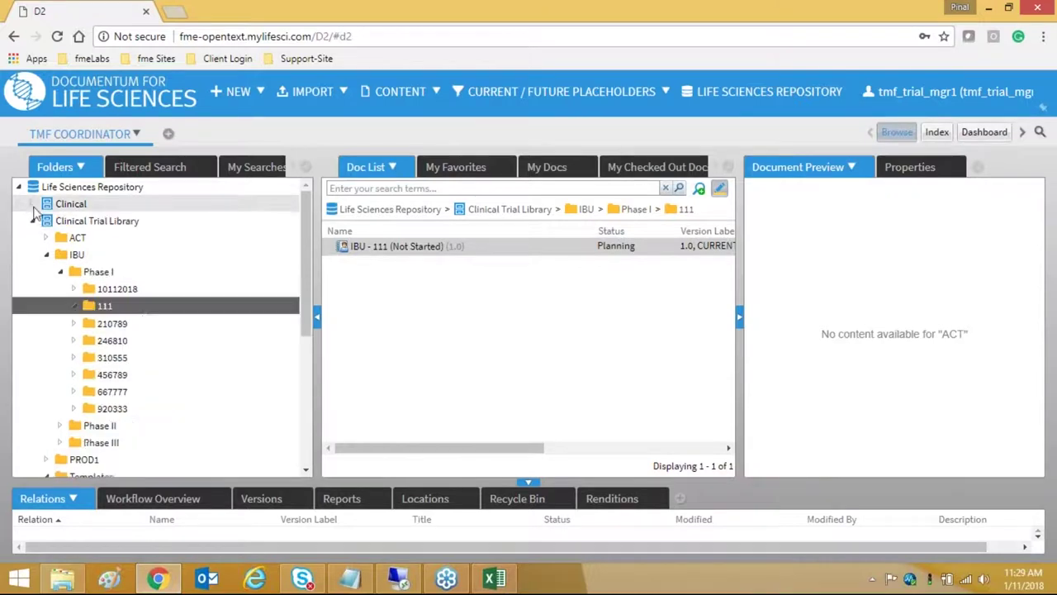
# - Load a new file plan for the IBU - 111 registration and confirm building it
pyautogui.rightClick(421, 253)
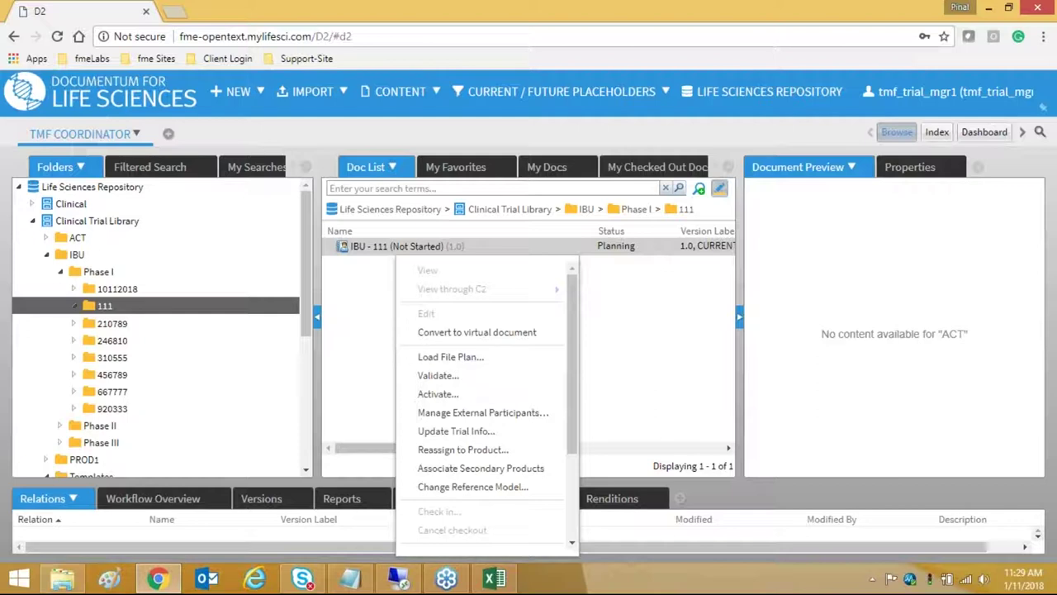
pyautogui.click(457, 364)
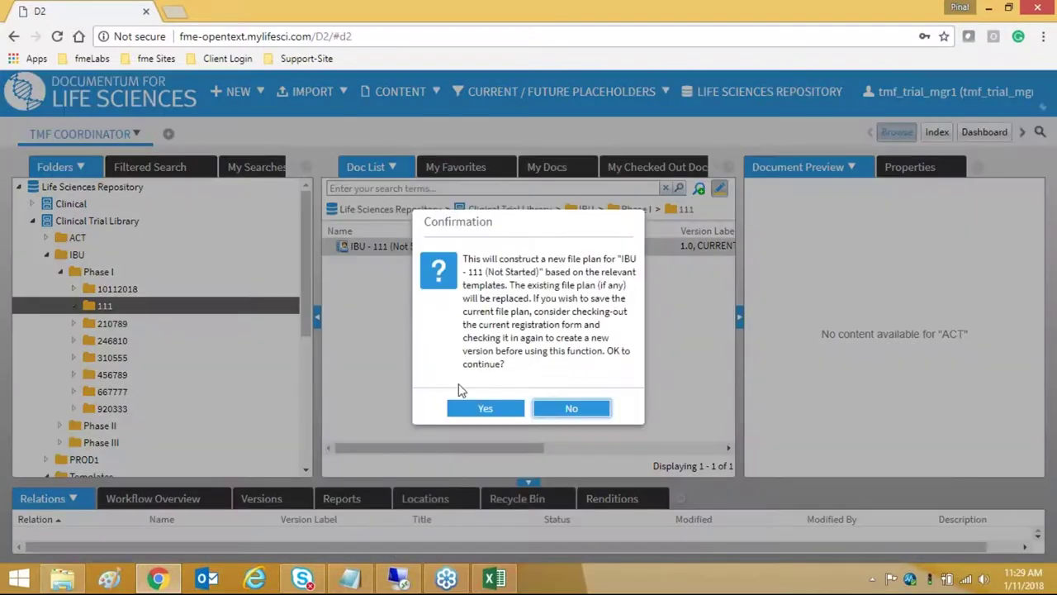
pyautogui.click(470, 404)
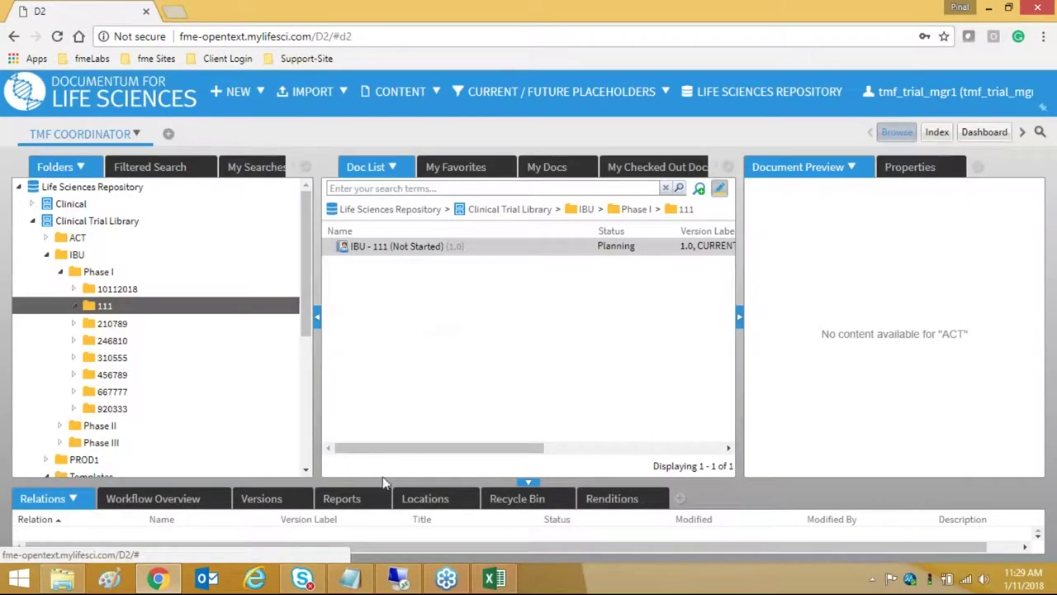
pyautogui.moveTo(444, 449); pyautogui.dragTo(673, 433)
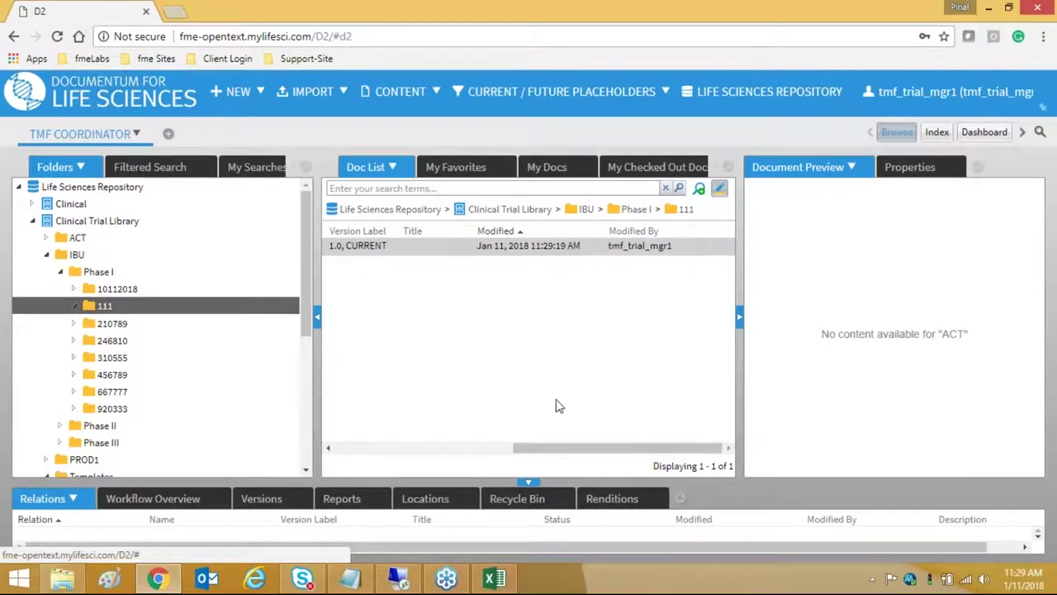
pyautogui.moveTo(548, 450); pyautogui.dragTo(331, 408)
pyautogui.moveTo(556, 449); pyautogui.dragTo(345, 450)
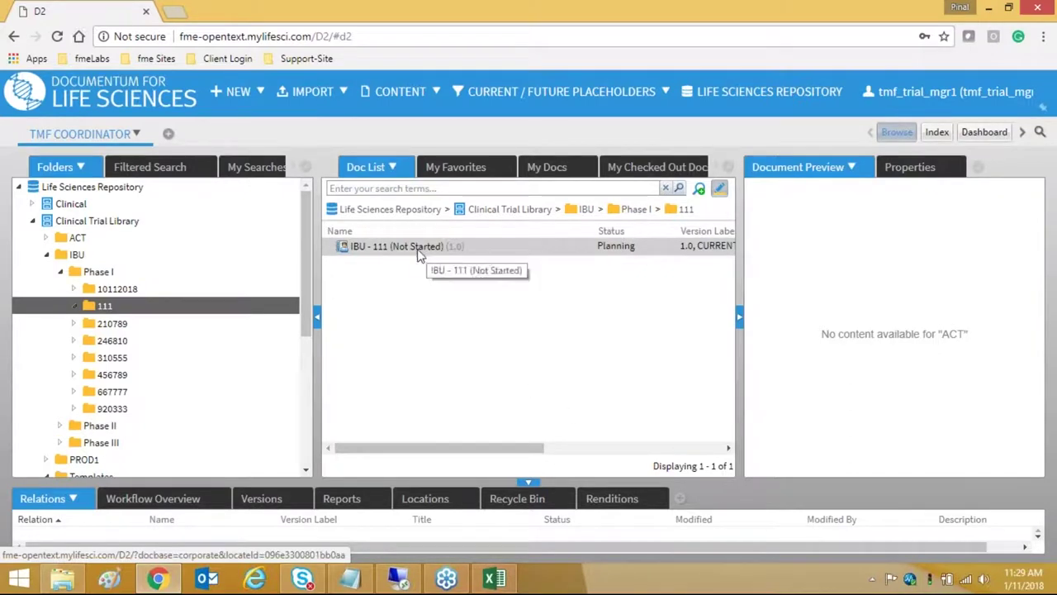
# - Refresh folder 111 and activate the IBU - 111 trial, confirming the state change
pyautogui.click(130, 312)
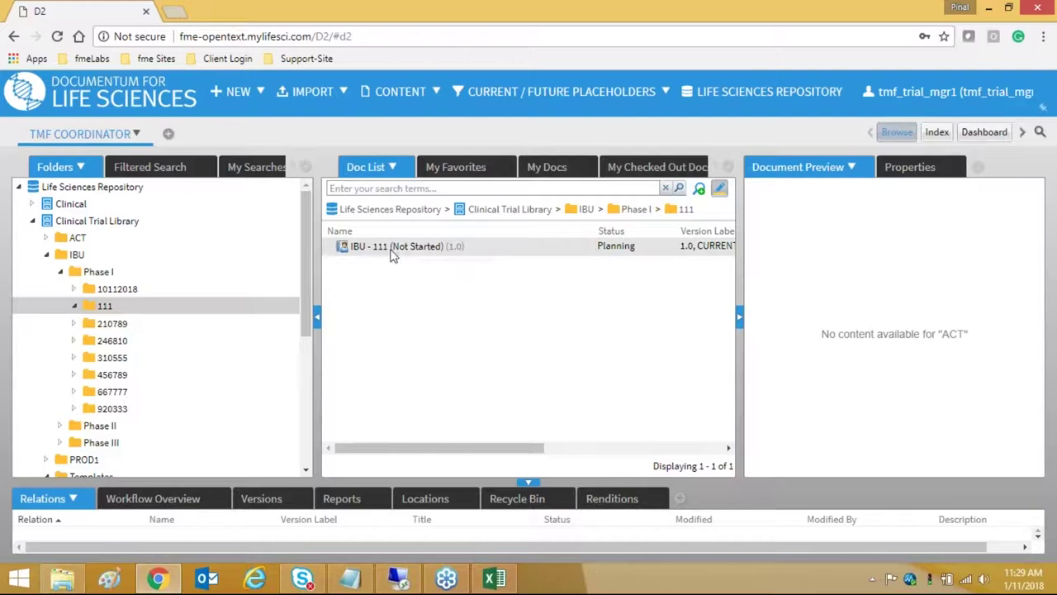
pyautogui.rightClick(405, 248)
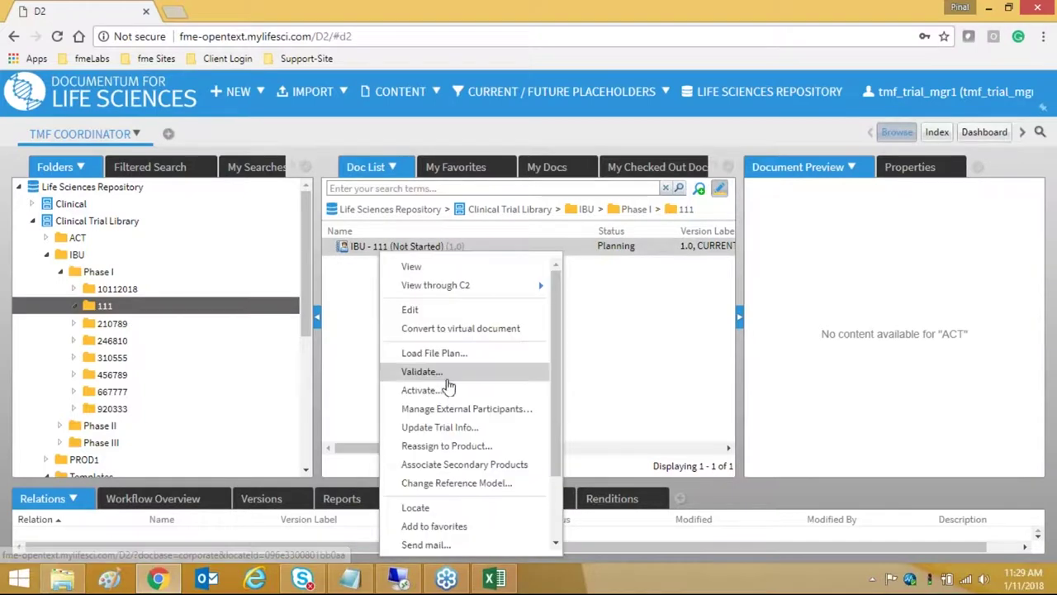
pyautogui.click(448, 395)
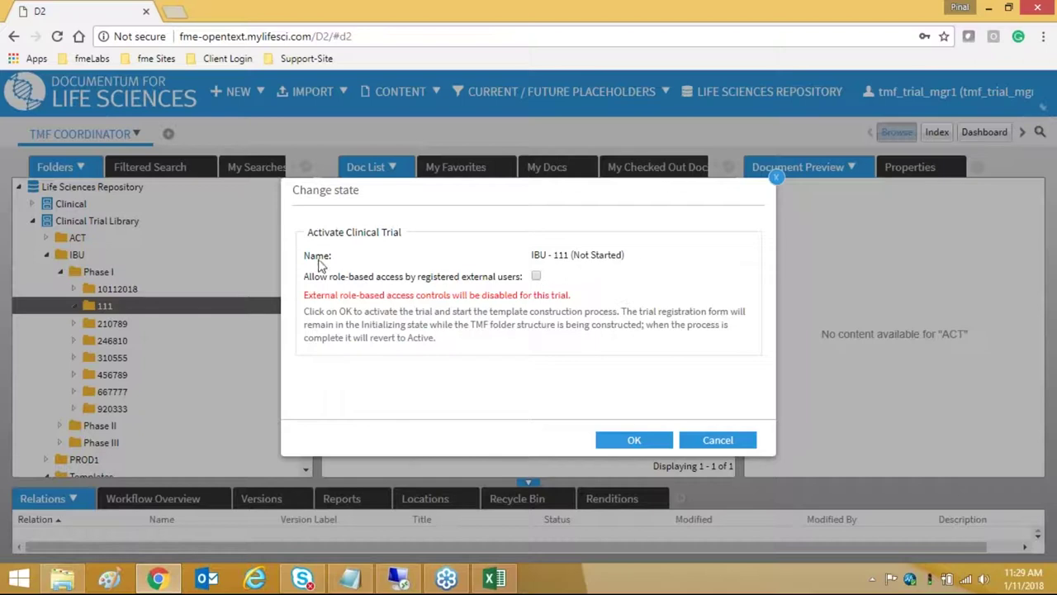
pyautogui.click(636, 443)
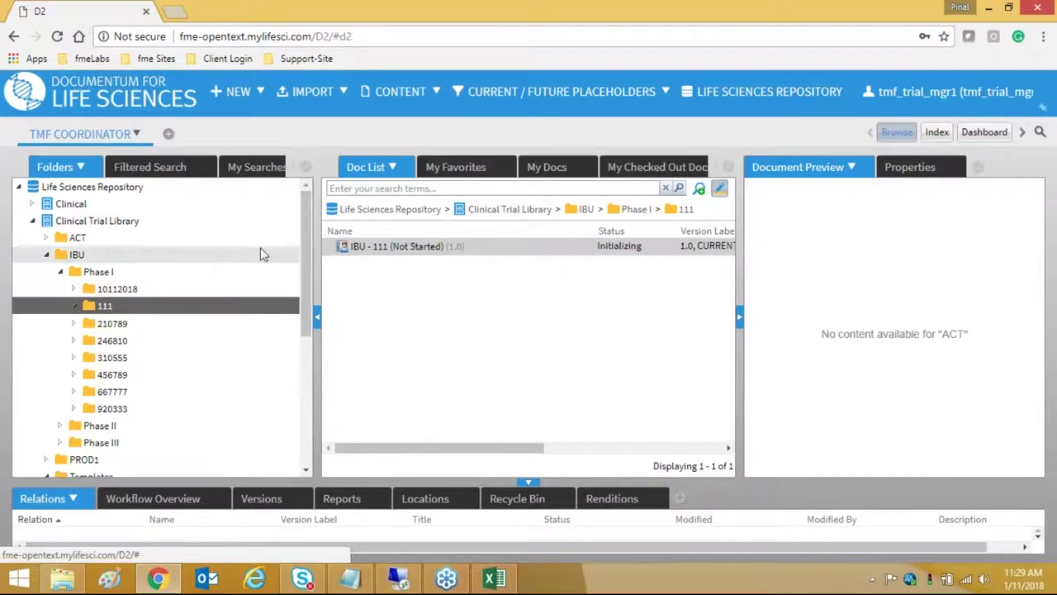
pyautogui.click(138, 312)
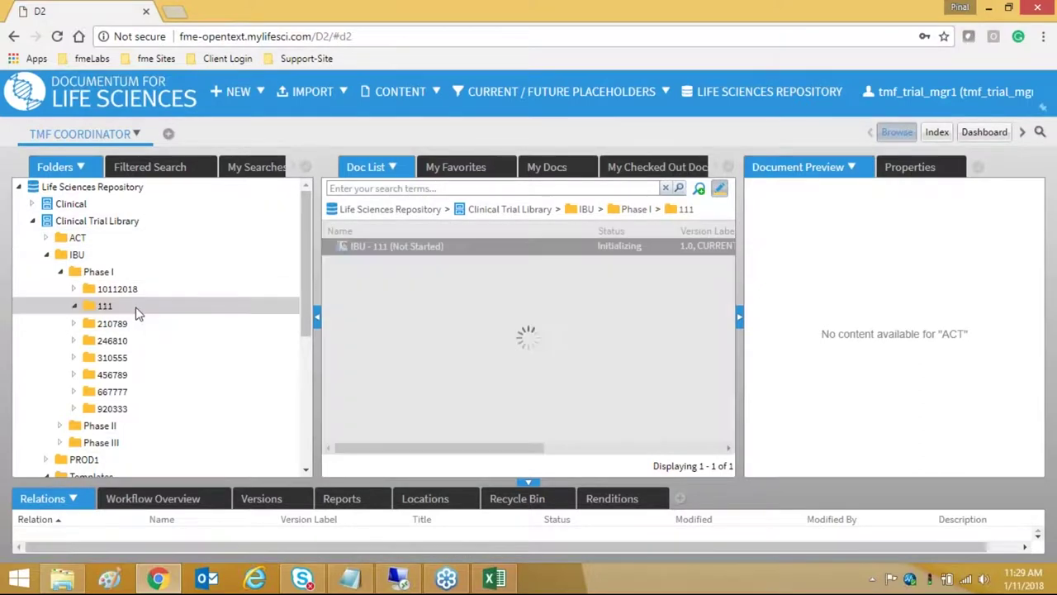
pyautogui.click(32, 204)
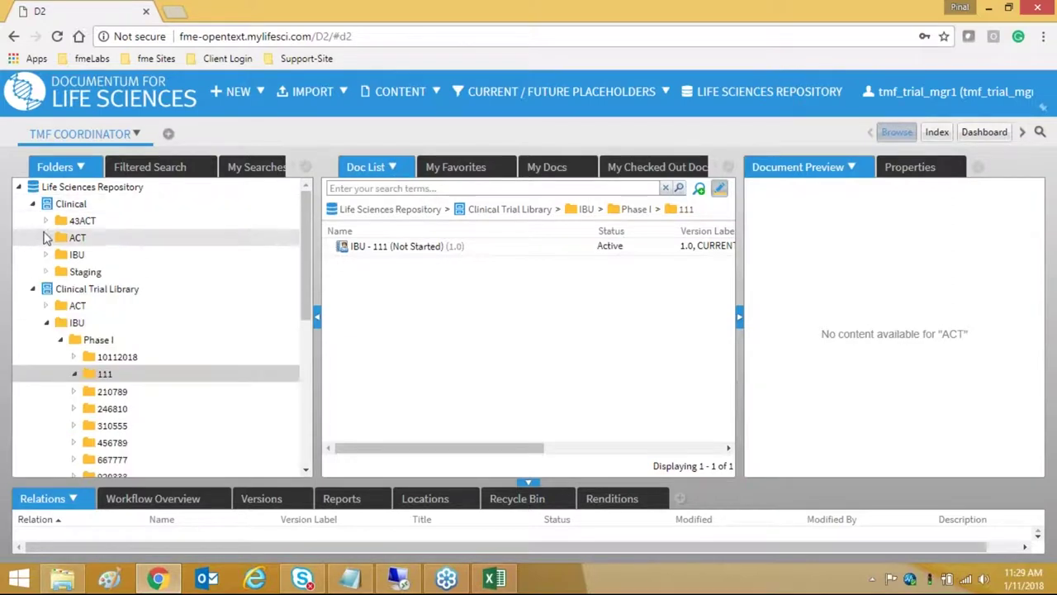
pyautogui.click(46, 255)
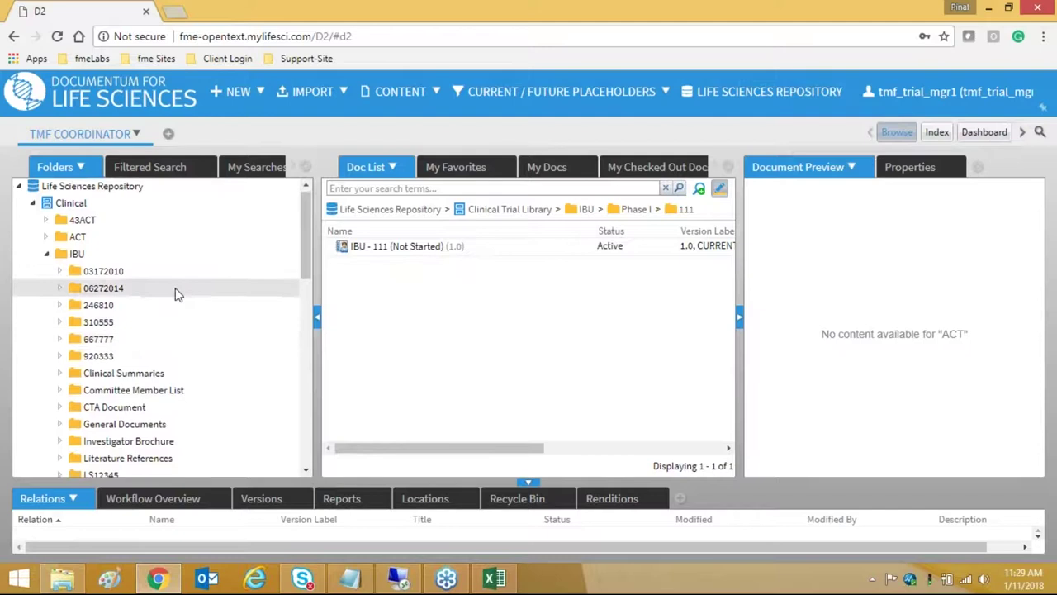
pyautogui.scroll(-3, 176, 293)
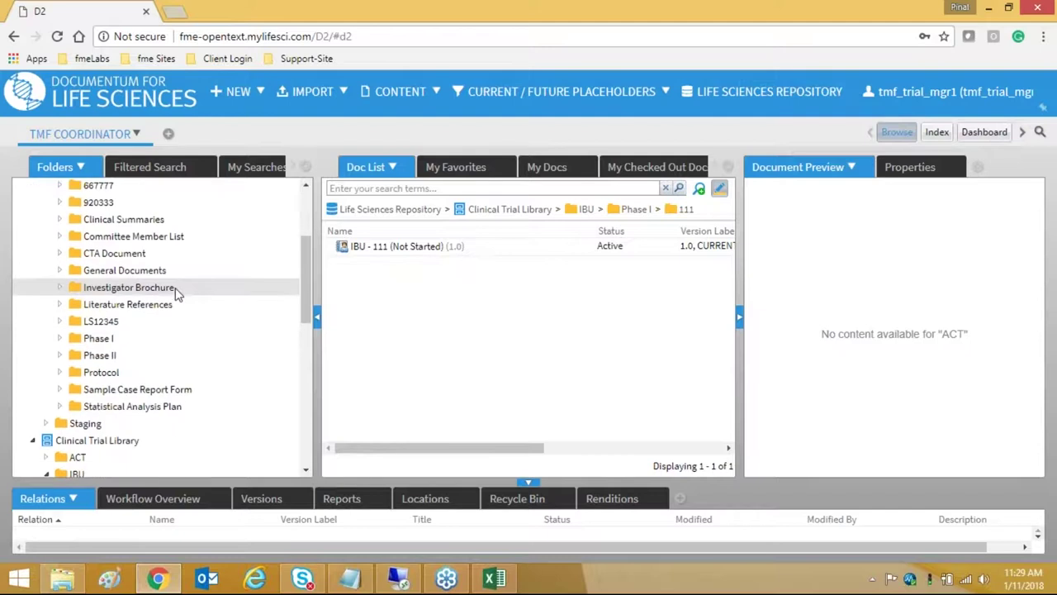
pyautogui.click(59, 338)
pyautogui.scroll(-2, 223, 334)
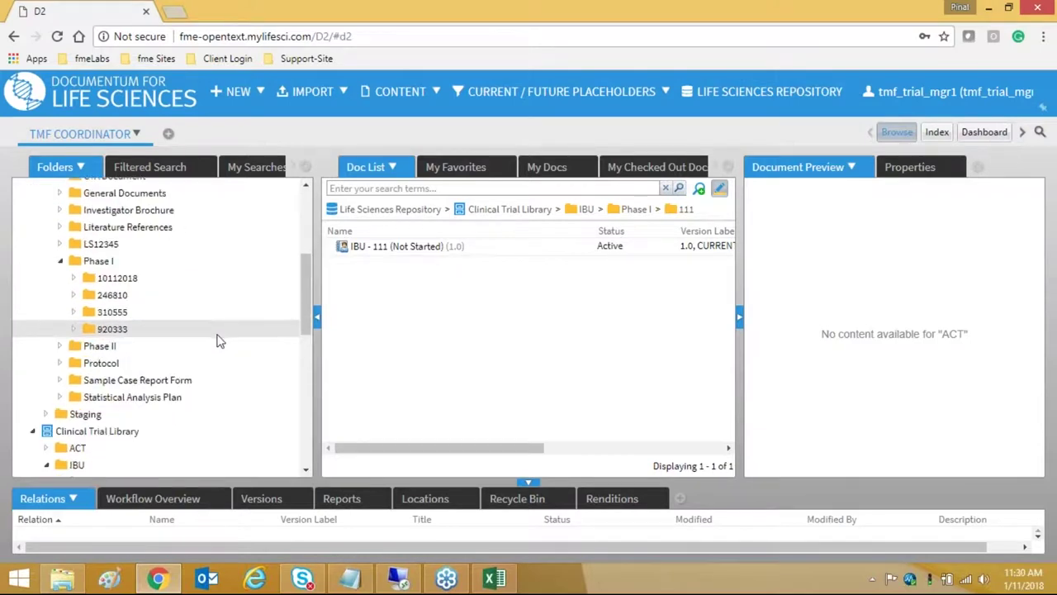
pyautogui.scroll(3, 220, 339)
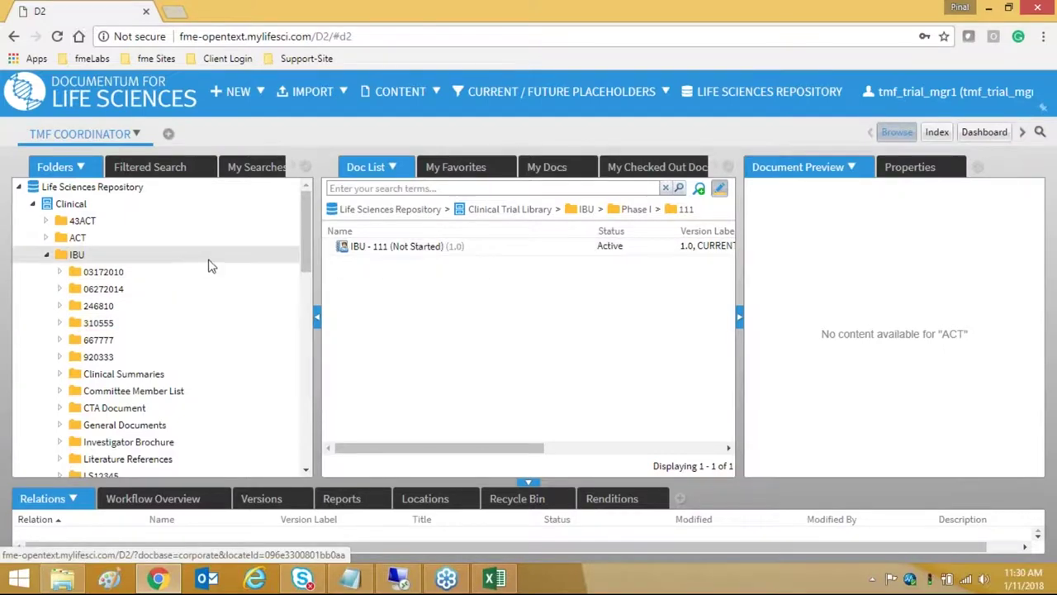
pyautogui.scroll(-2, 211, 264)
pyautogui.scroll(2, 211, 263)
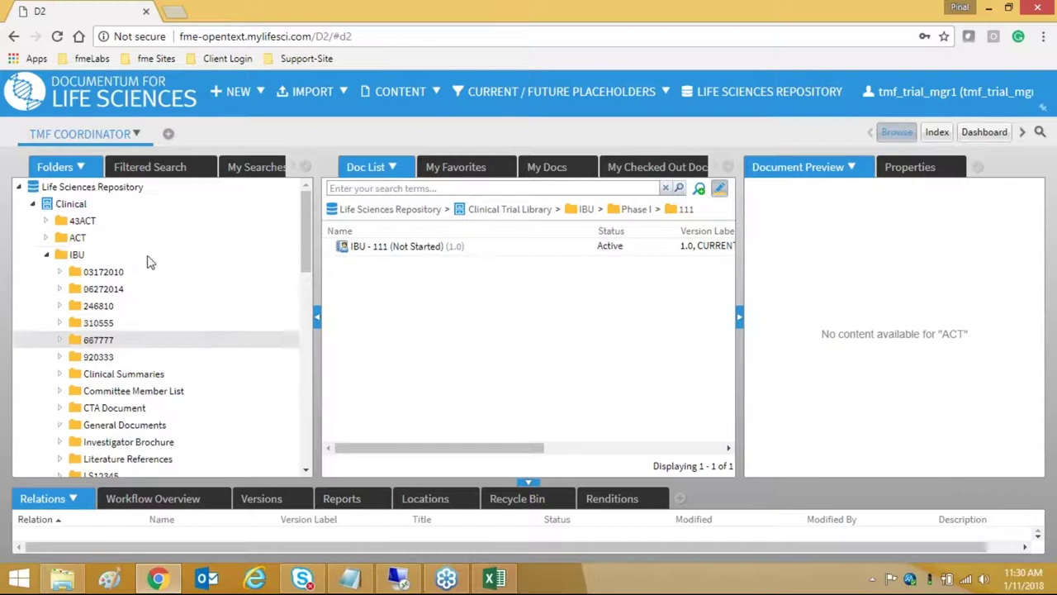
pyautogui.click(79, 255)
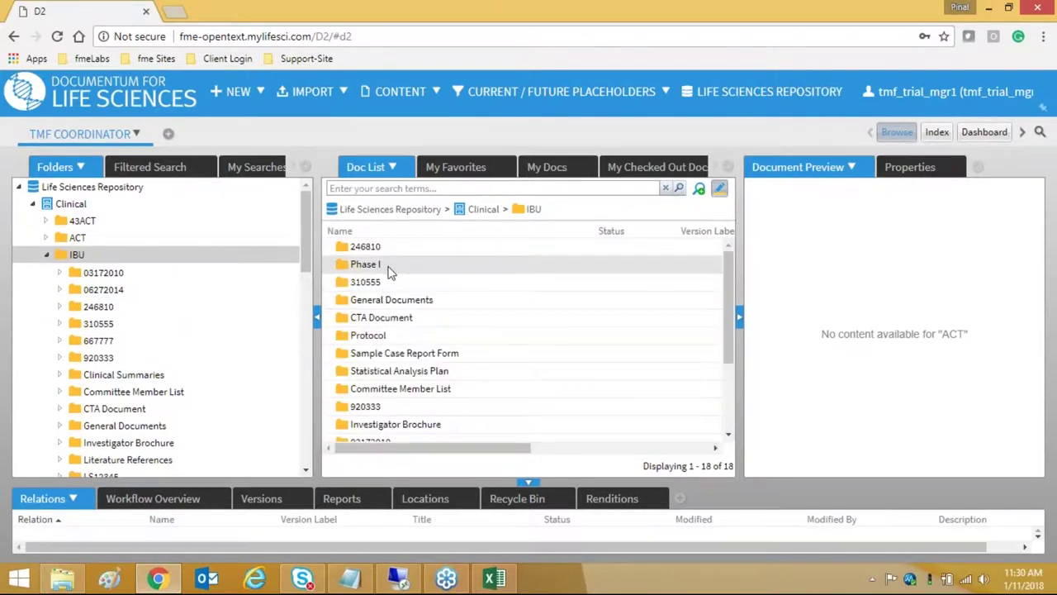
pyautogui.click(389, 265)
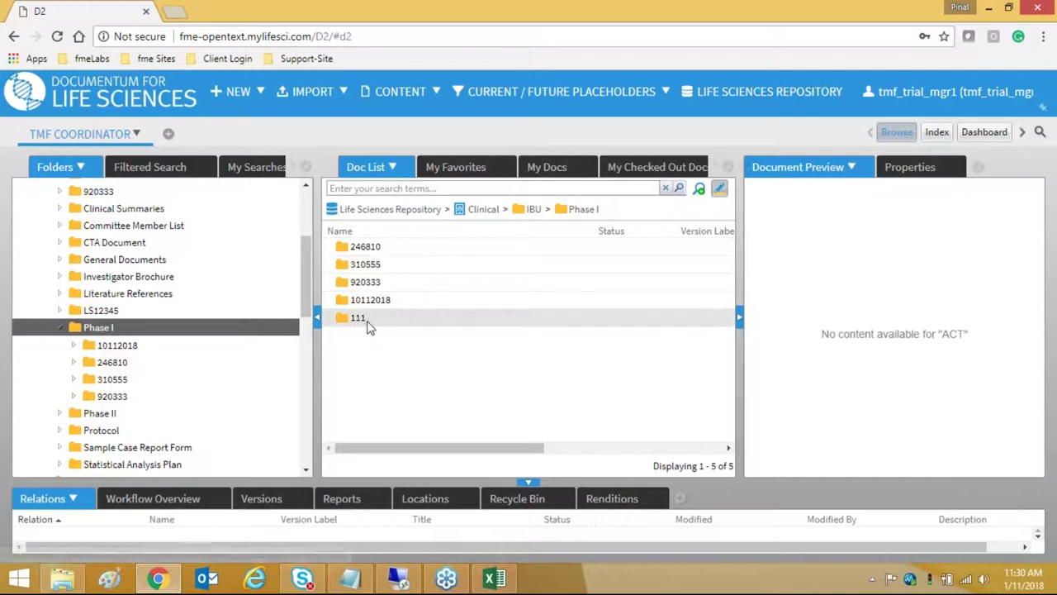
pyautogui.doubleClick(366, 324)
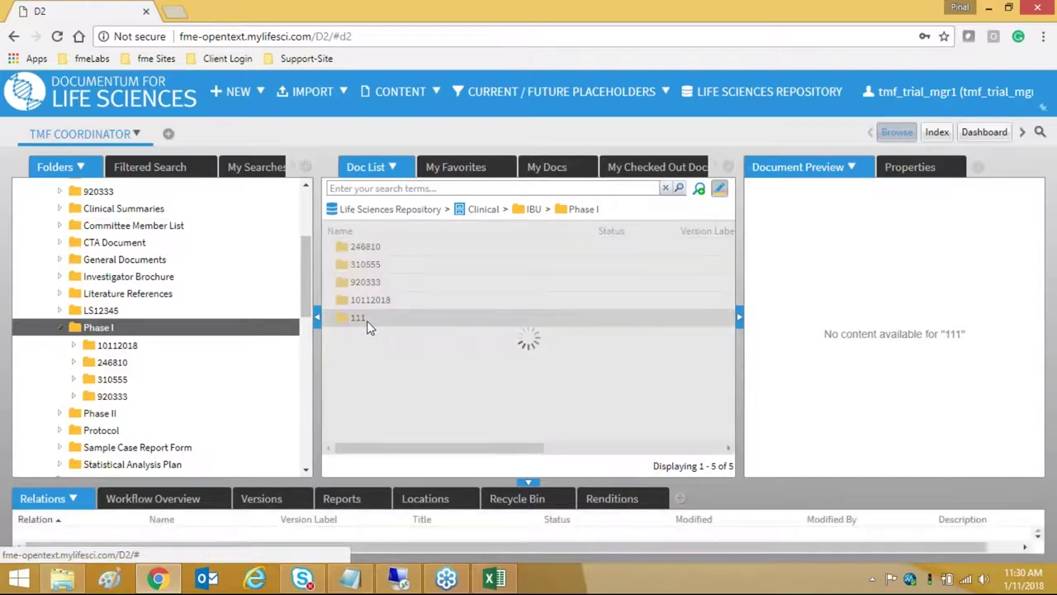
pyautogui.doubleClick(379, 247)
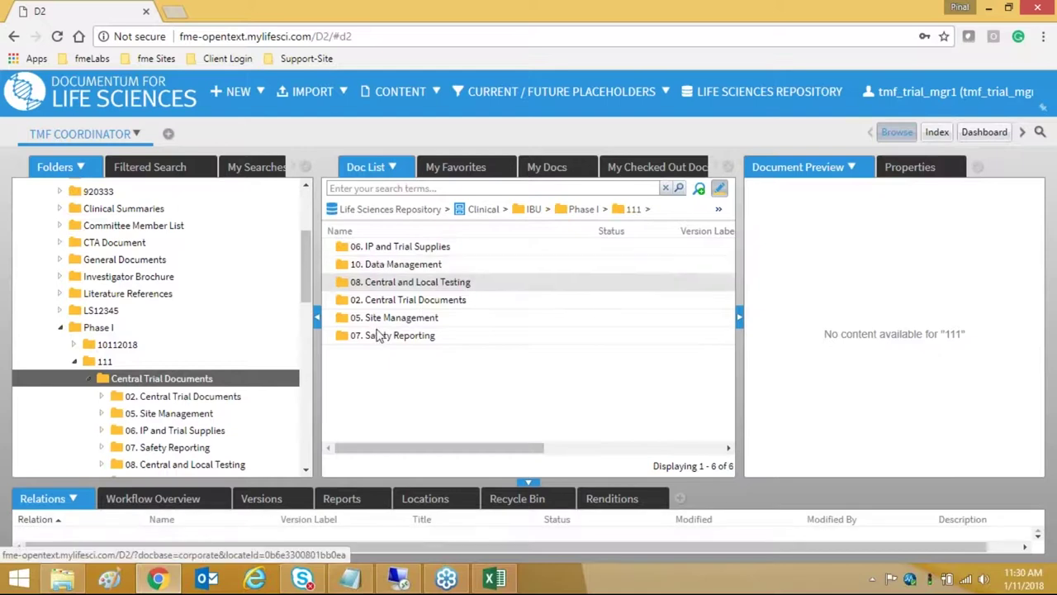
pyautogui.doubleClick(396, 248)
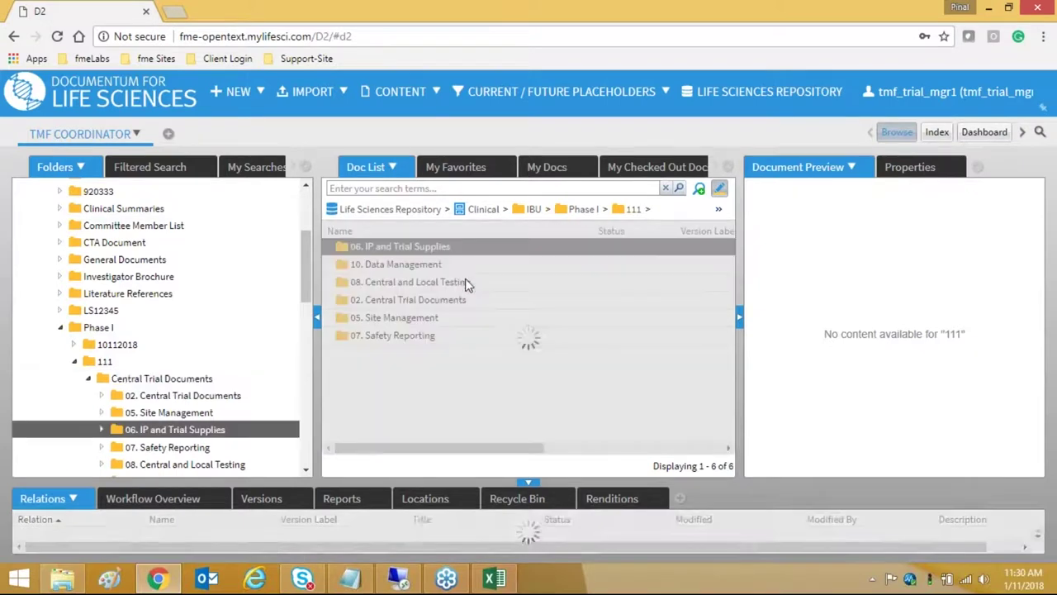
pyautogui.doubleClick(464, 250)
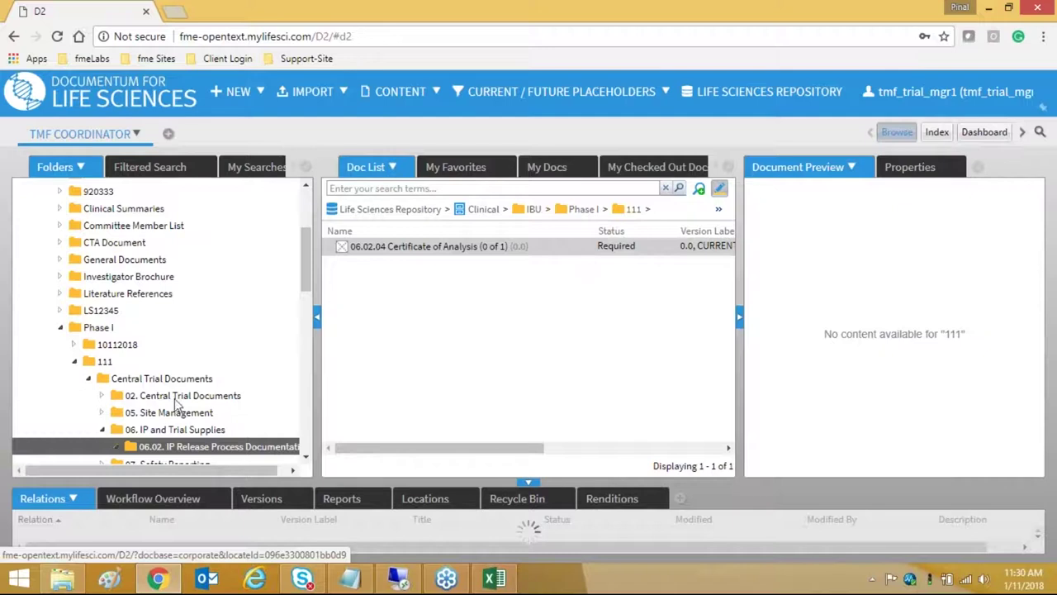
pyautogui.click(124, 396)
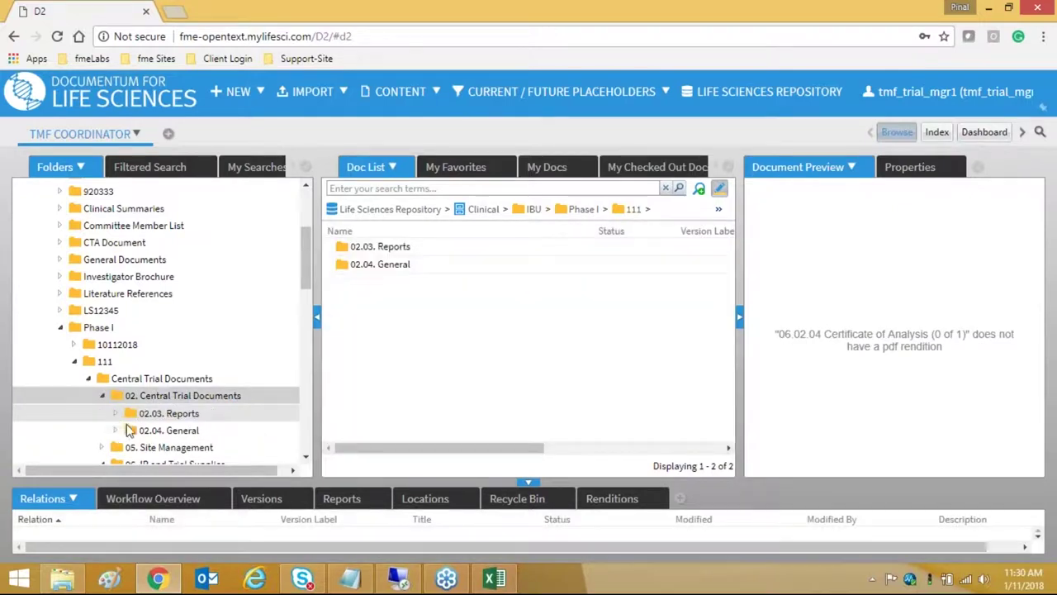
pyautogui.click(169, 413)
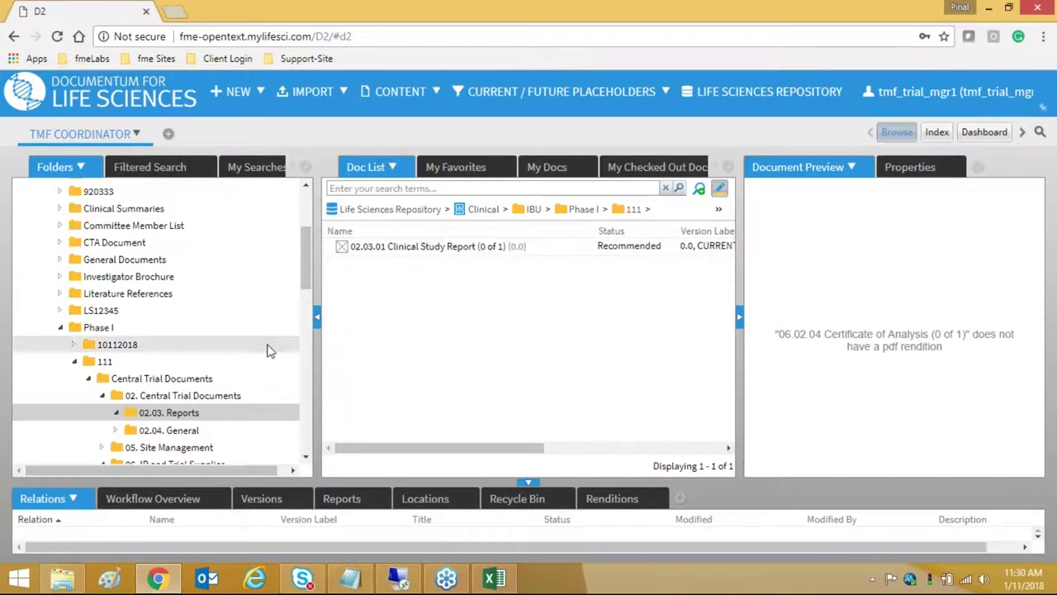
pyautogui.scroll(-5, 243, 373)
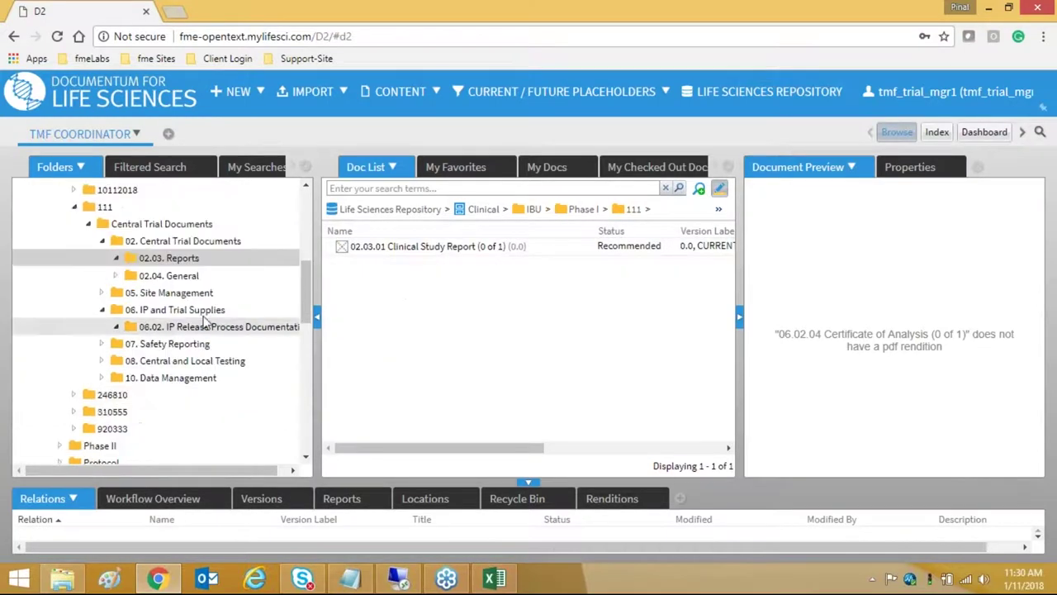
pyautogui.click(206, 295)
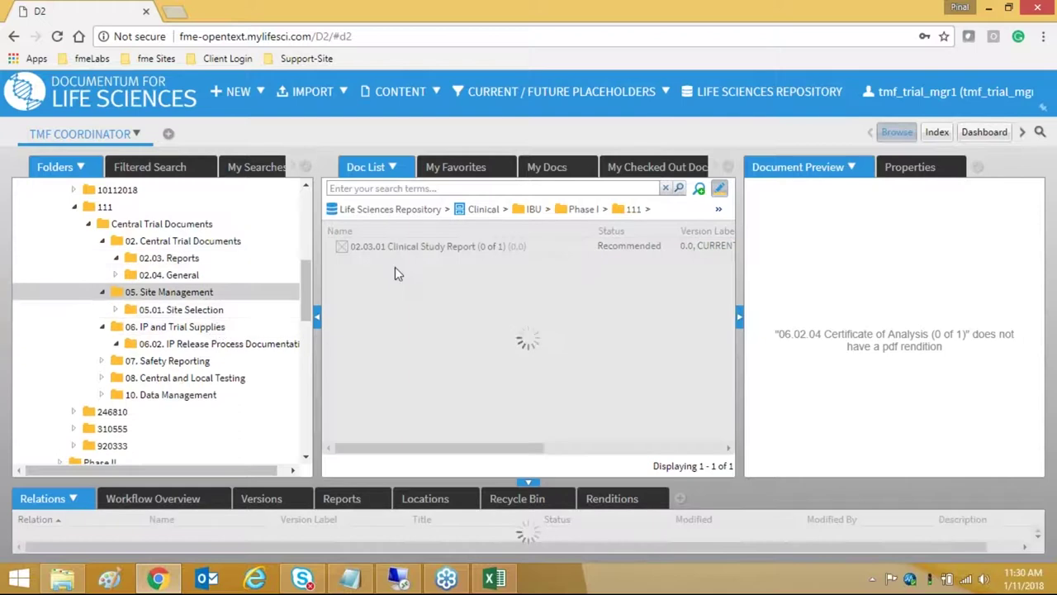
pyautogui.click(217, 311)
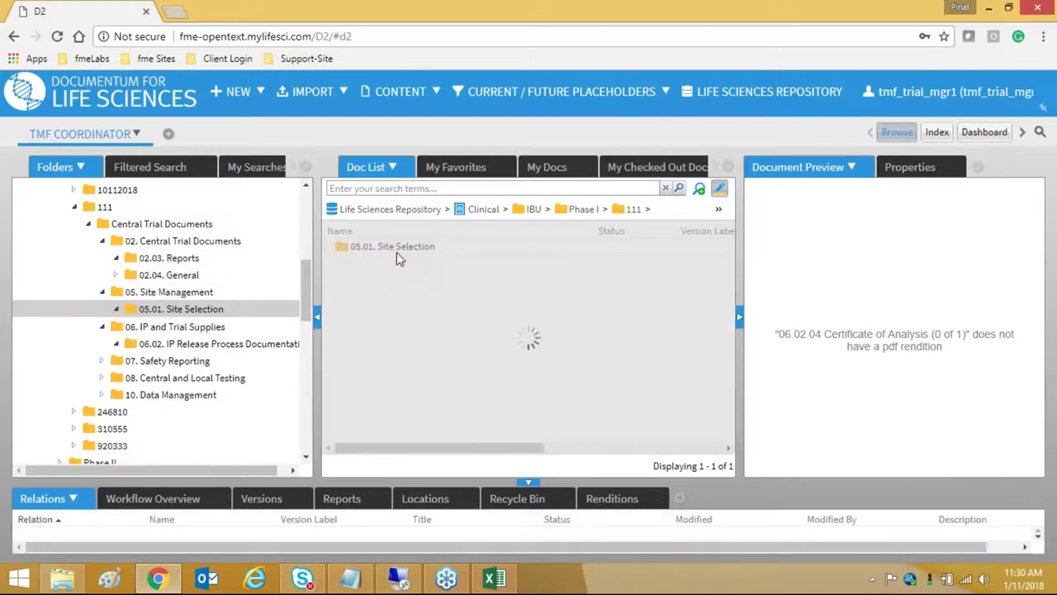
pyautogui.click(337, 93)
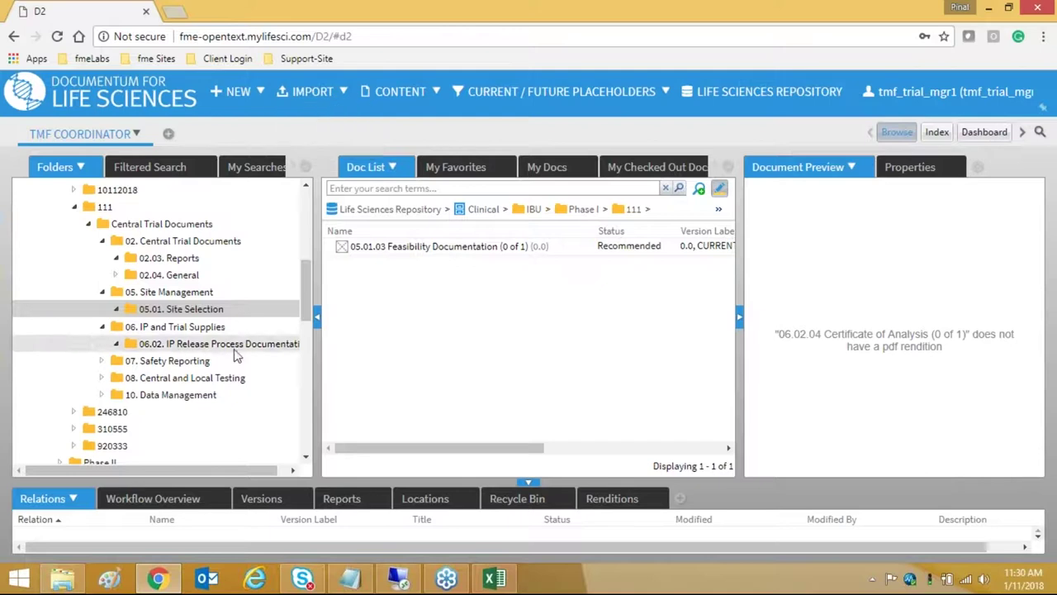
pyautogui.scroll(-3, 223, 363)
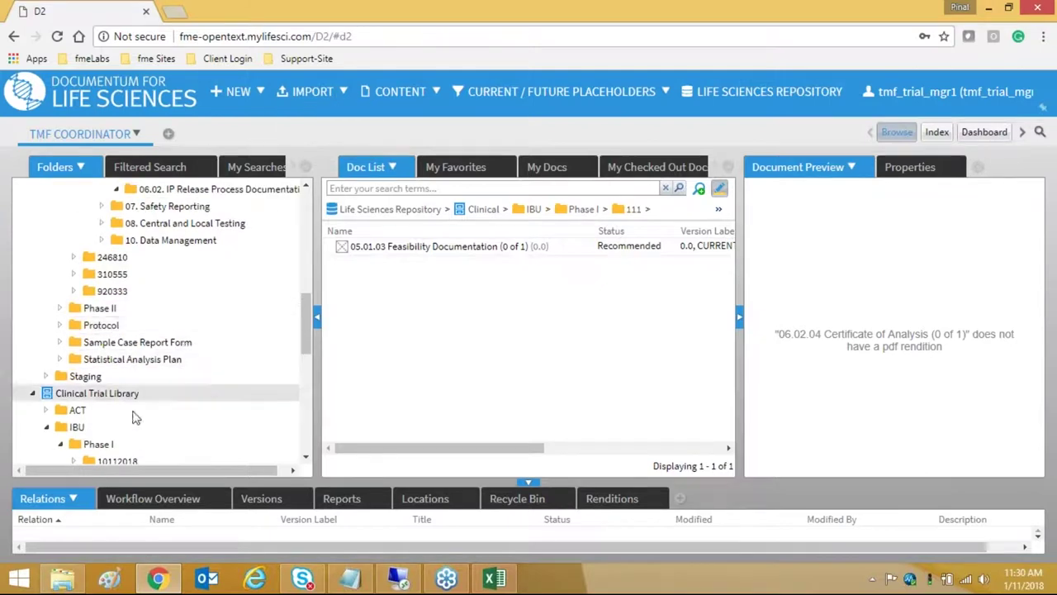
pyautogui.scroll(-2, 198, 388)
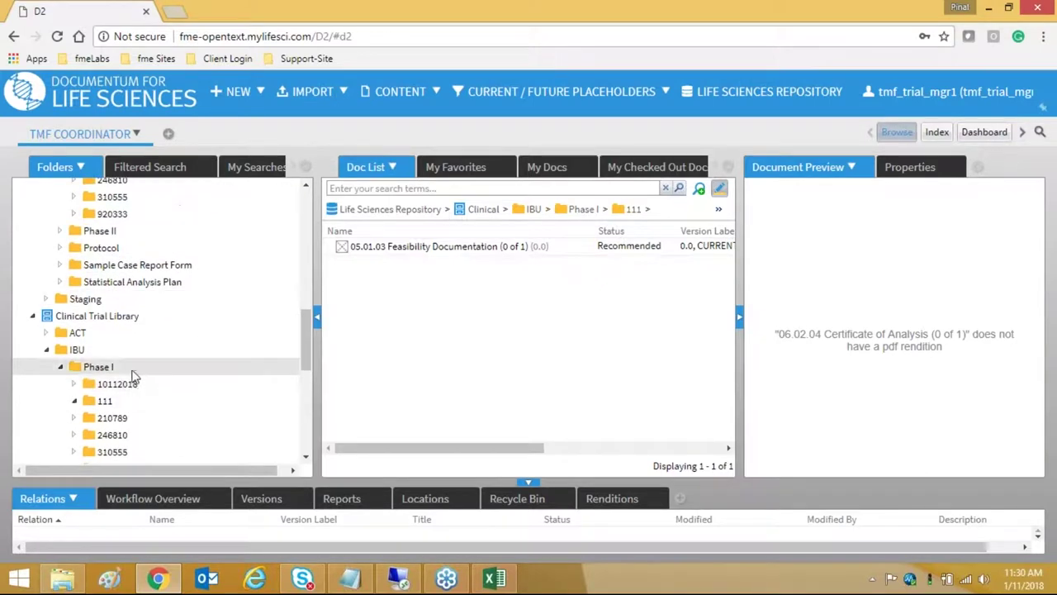
pyautogui.click(130, 400)
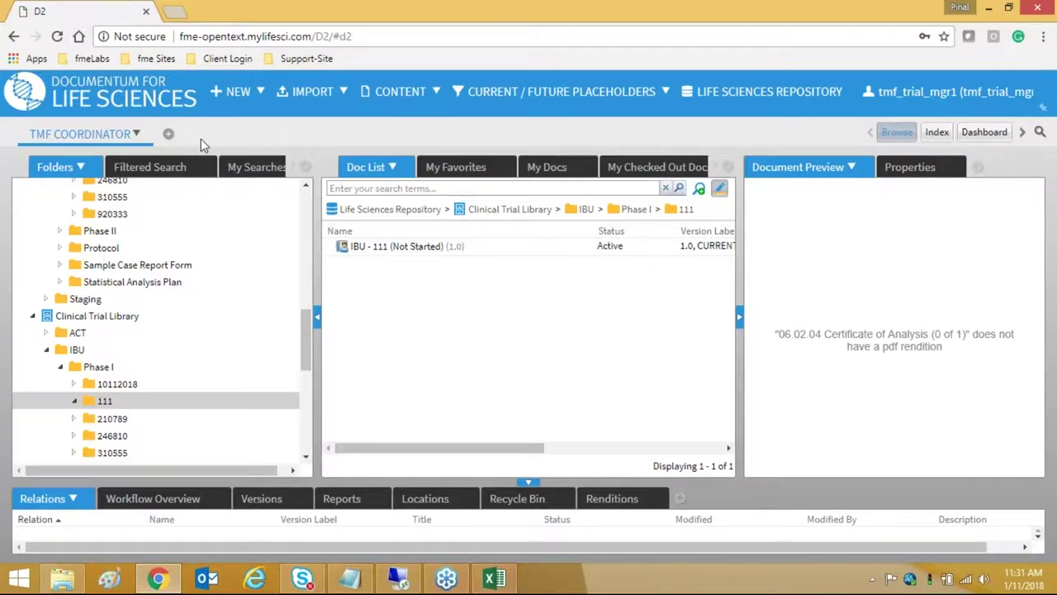
# - Log in to a new workspace with the saved clinical author login and password
pyautogui.click(167, 134)
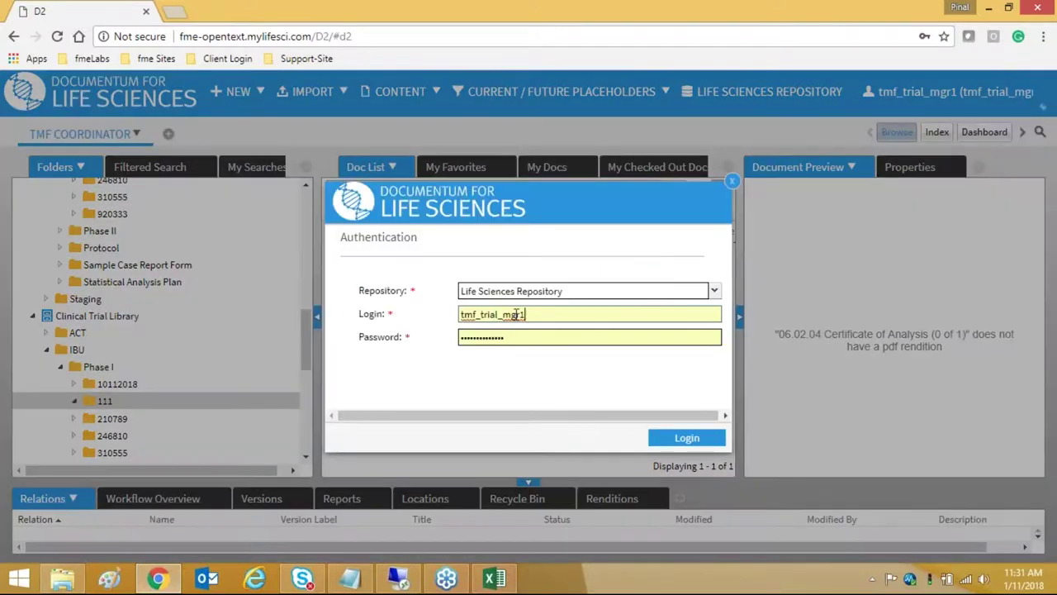
pyautogui.doubleClick(517, 314)
pyautogui.write('tmf')
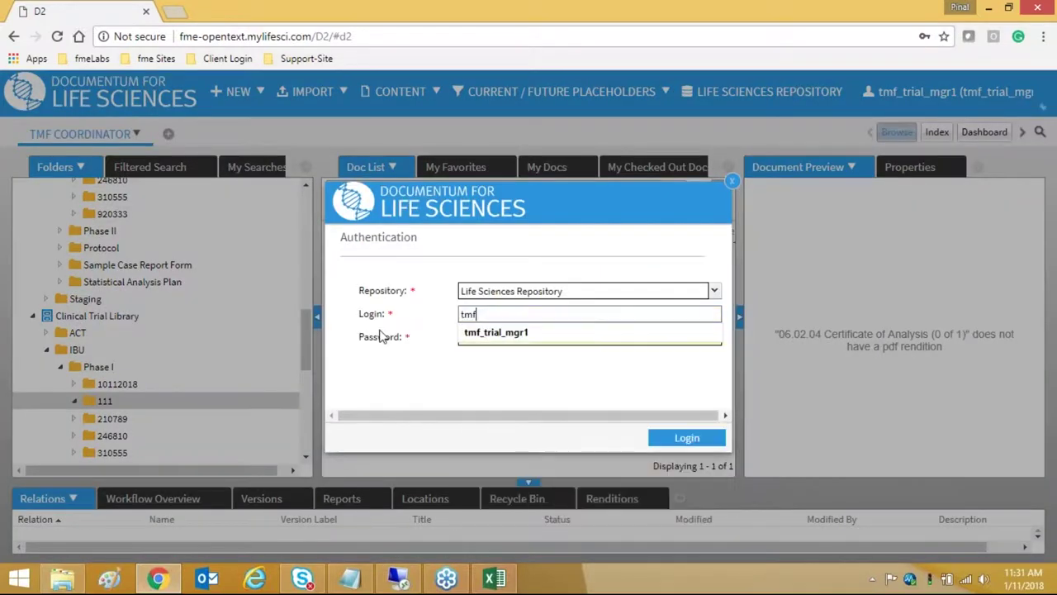
pyautogui.write('_a')
pyautogui.press('BackSpace')
pyautogui.press('BackSpace')
pyautogui.press('BackSpace')
pyautogui.write('cli')
pyautogui.press('Down')
pyautogui.press('Return')
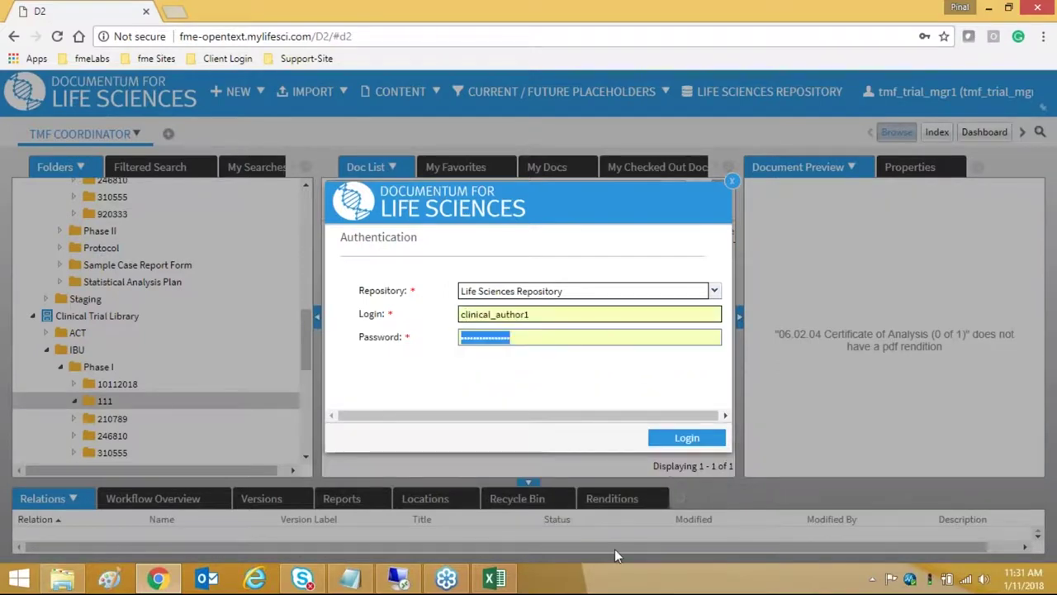
pyautogui.click(686, 437)
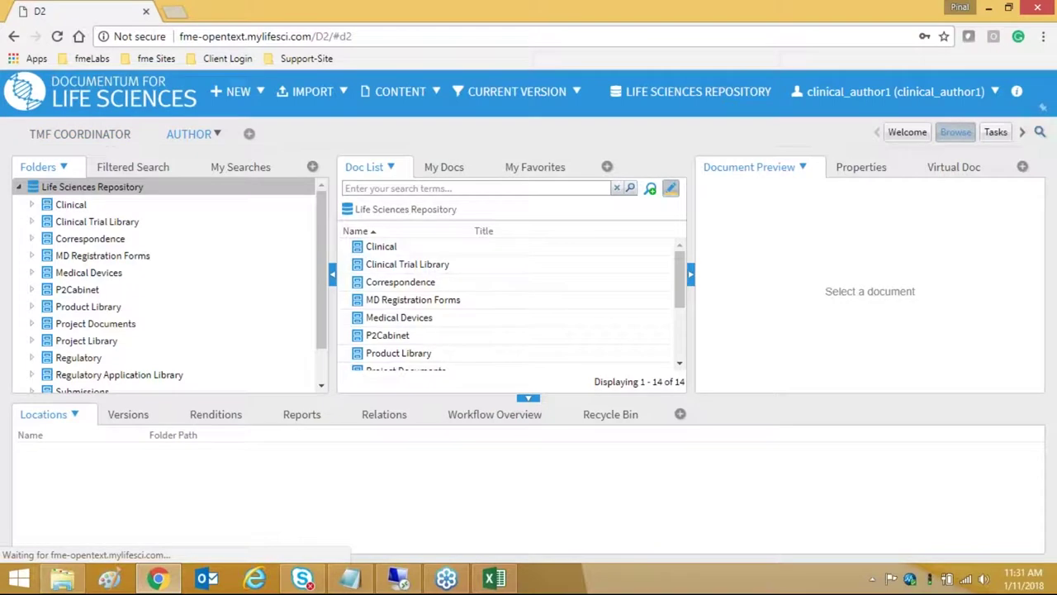
# - Navigate the Clinical cabinet through IBU to the Phase I folder
pyautogui.click(55, 209)
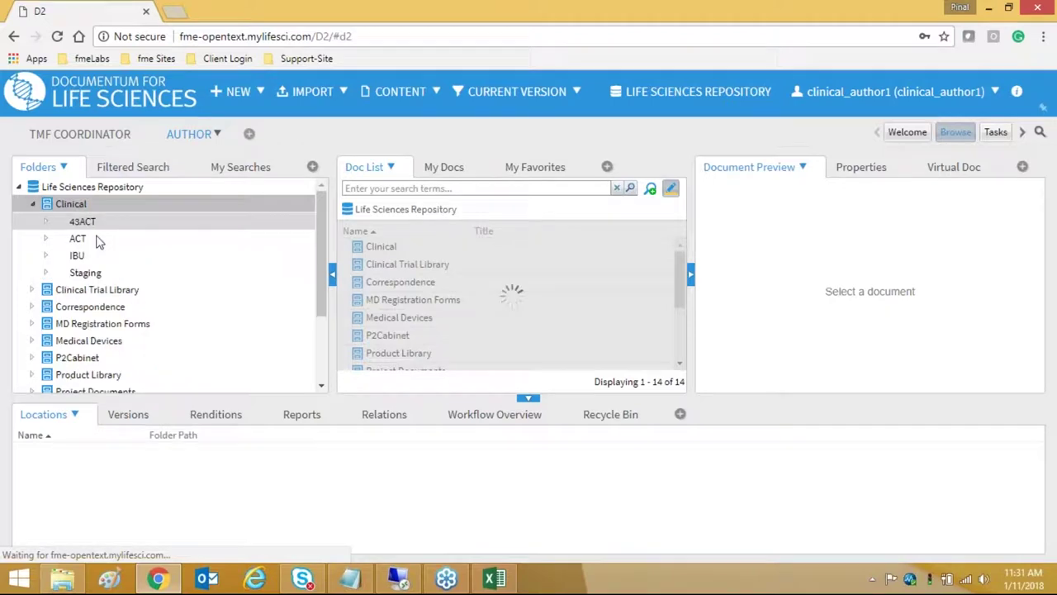
pyautogui.click(83, 258)
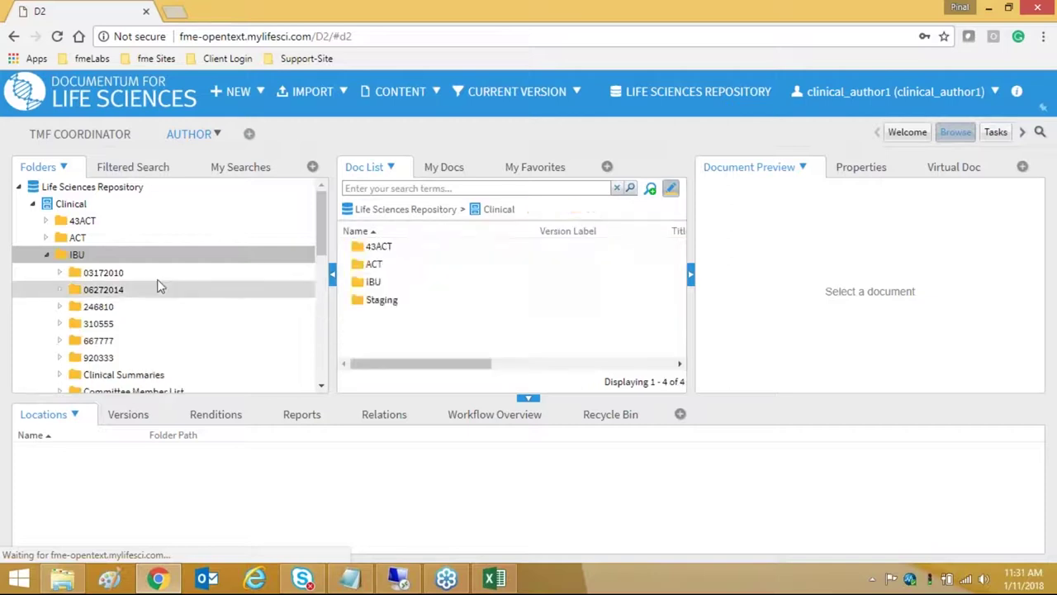
pyautogui.scroll(-2, 150, 290)
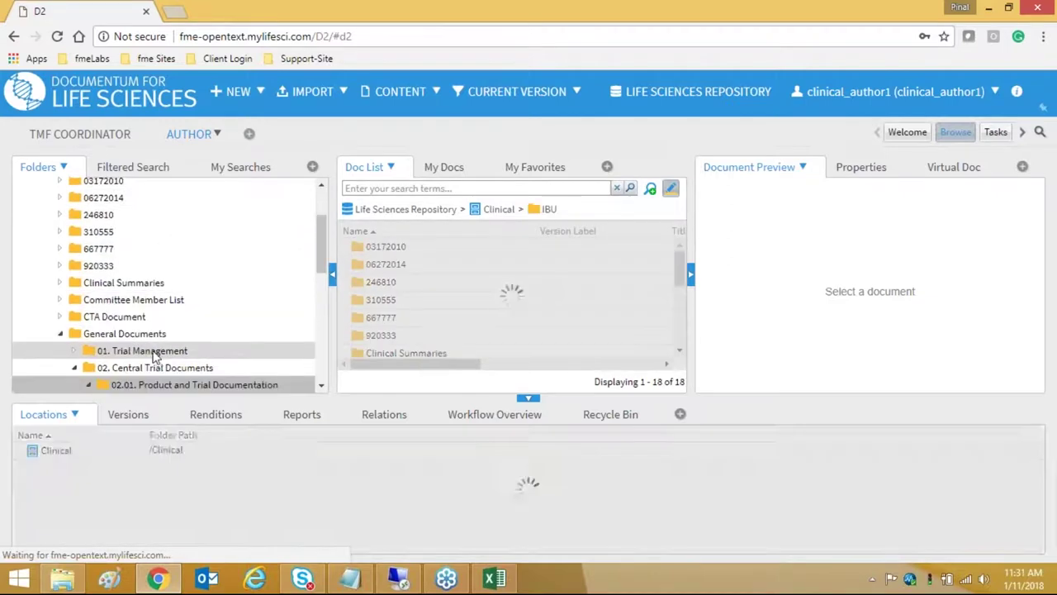
pyautogui.scroll(3, 201, 318)
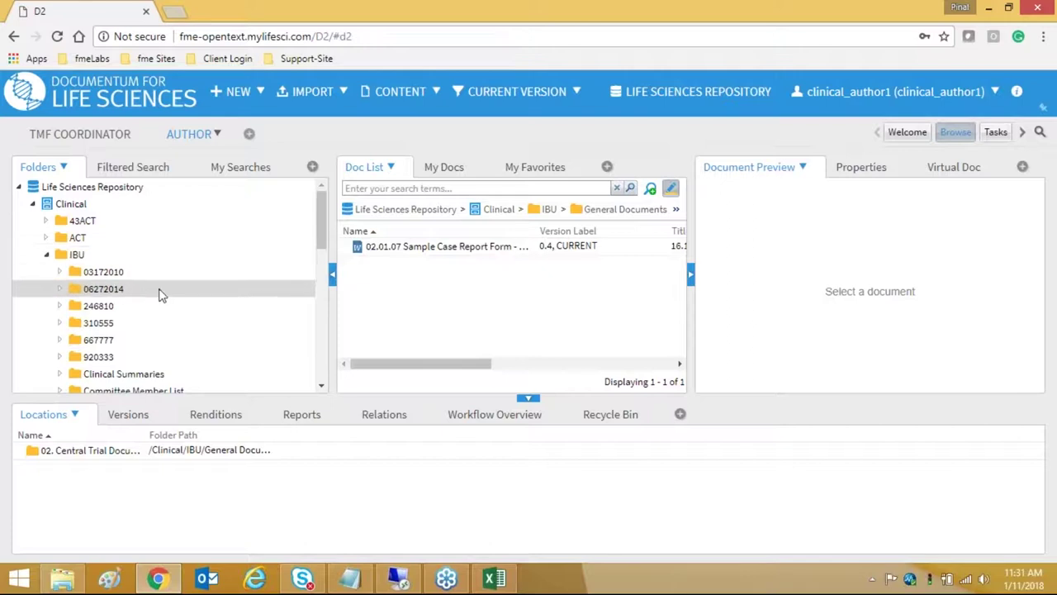
pyautogui.scroll(-5, 157, 314)
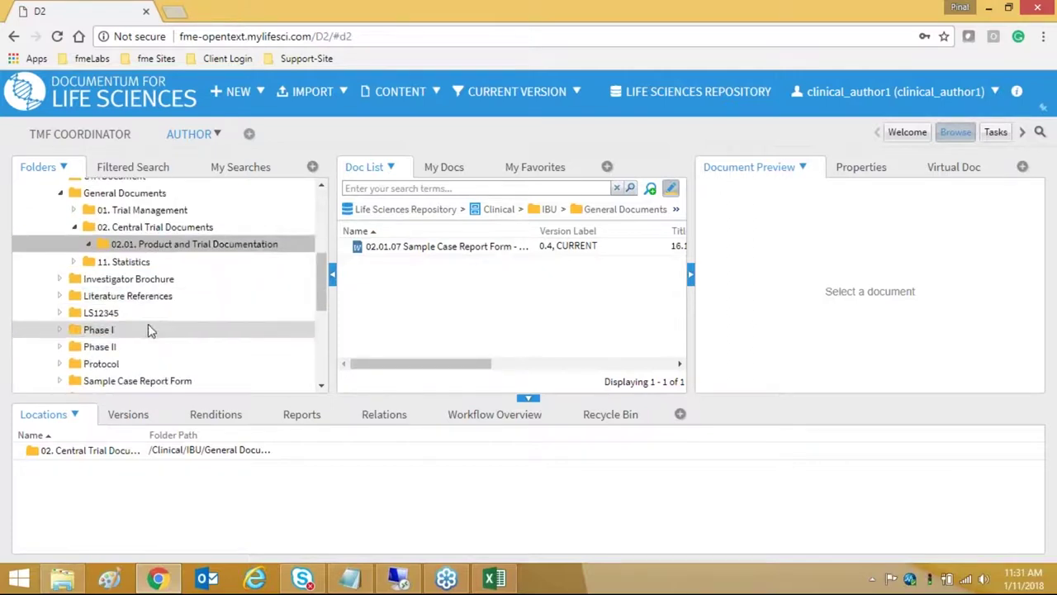
pyautogui.click(158, 330)
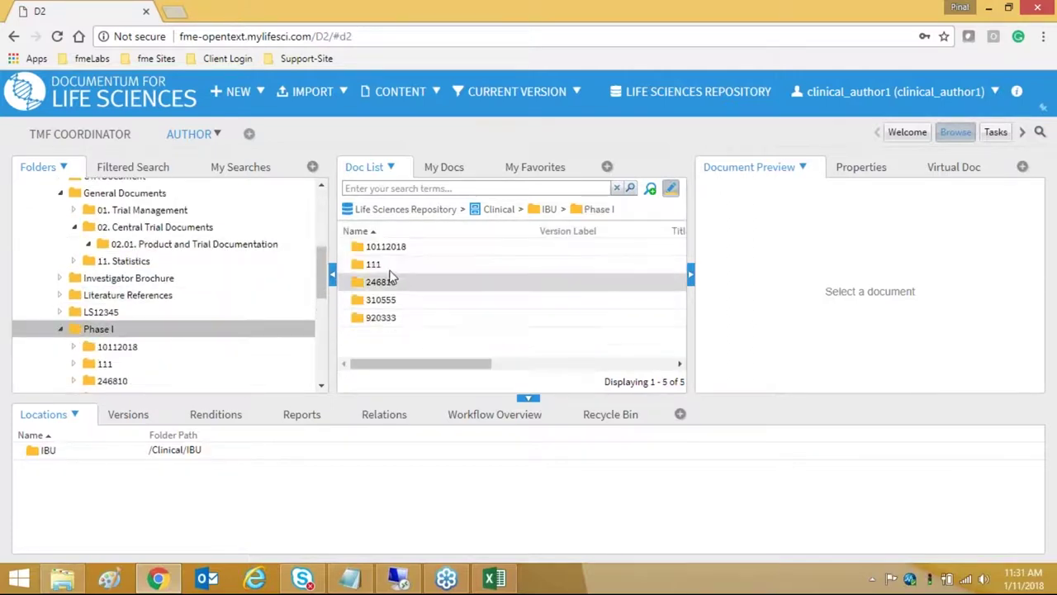
# - Open 111 > Central Trial Documents > 01. Trial Management > 01.01. Trial Oversight
pyautogui.doubleClick(405, 264)
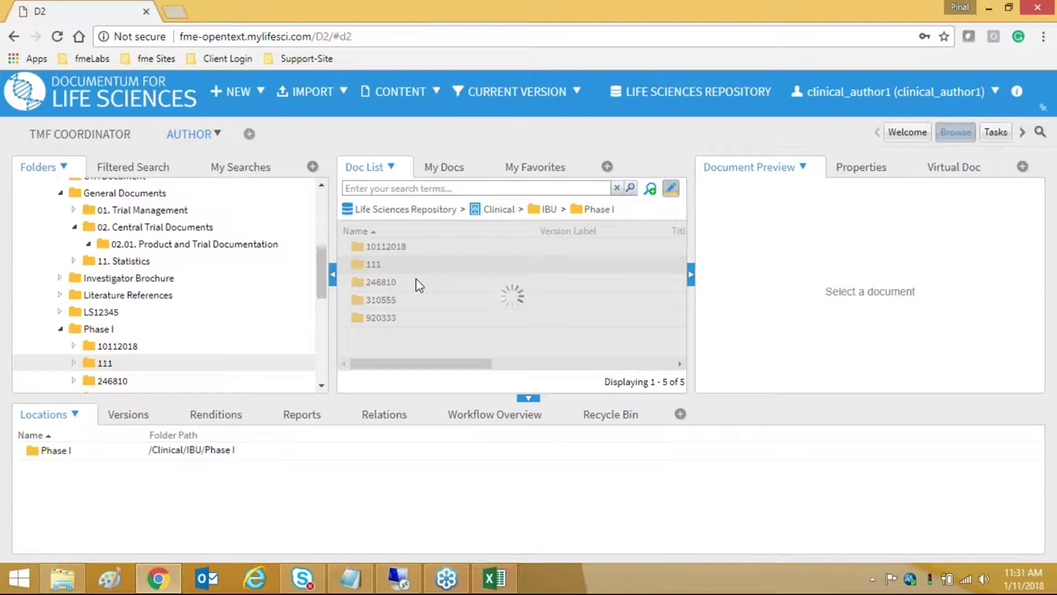
pyautogui.click(411, 250)
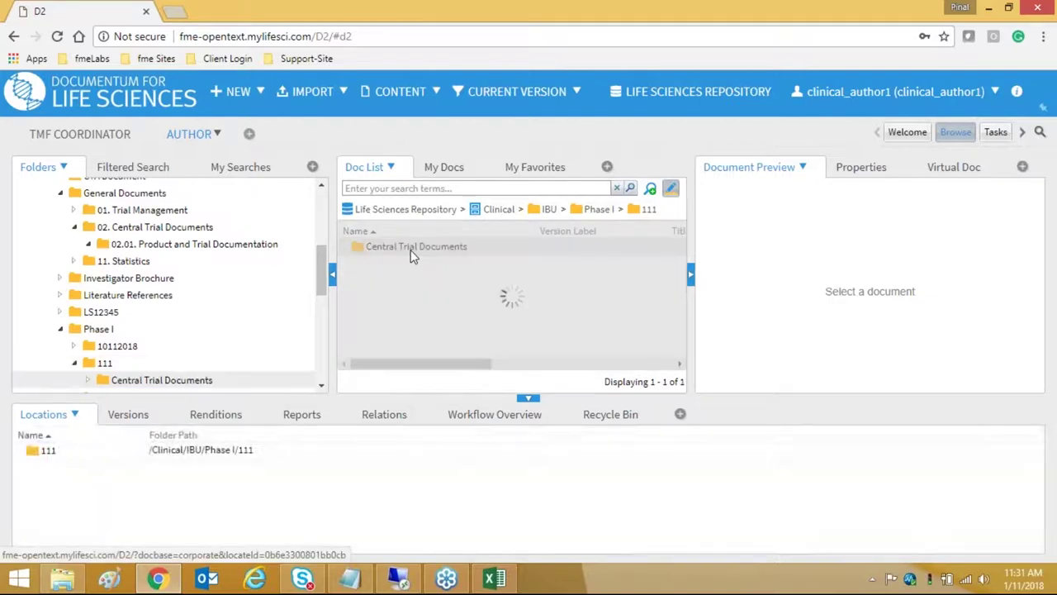
pyautogui.doubleClick(410, 249)
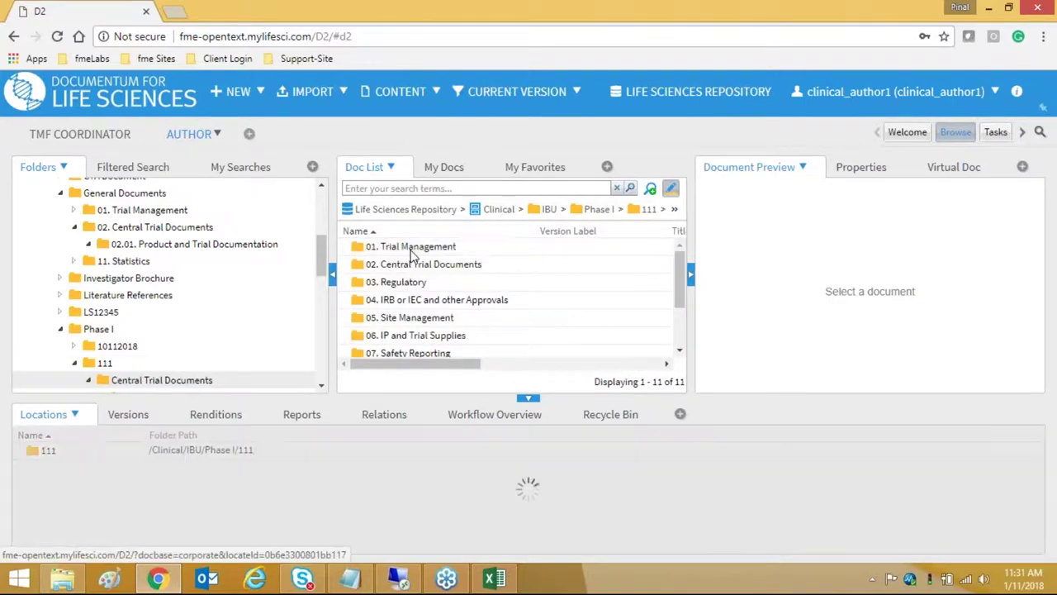
pyautogui.click(411, 249)
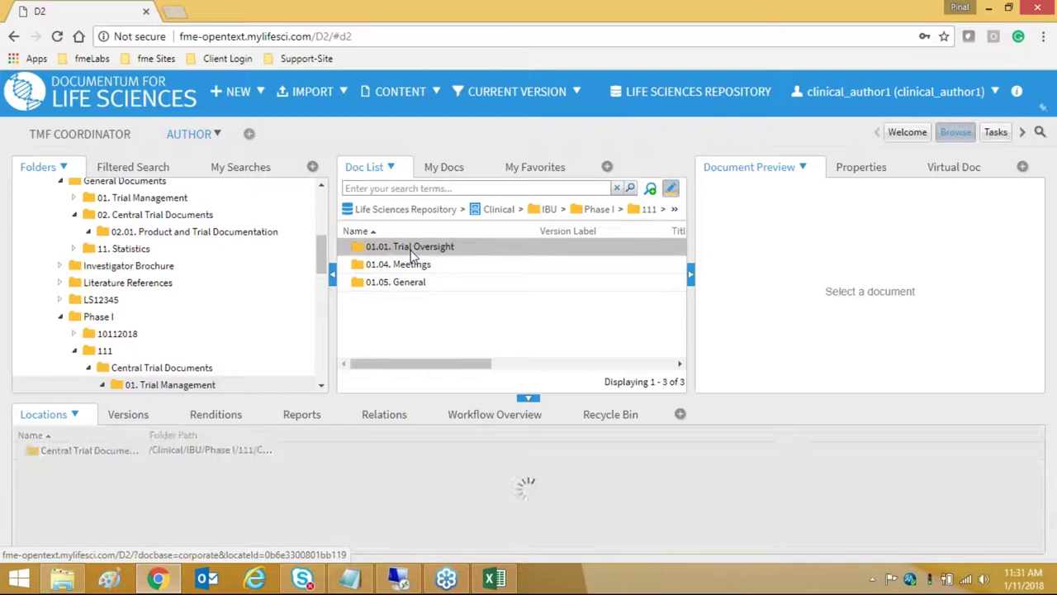
pyautogui.doubleClick(410, 250)
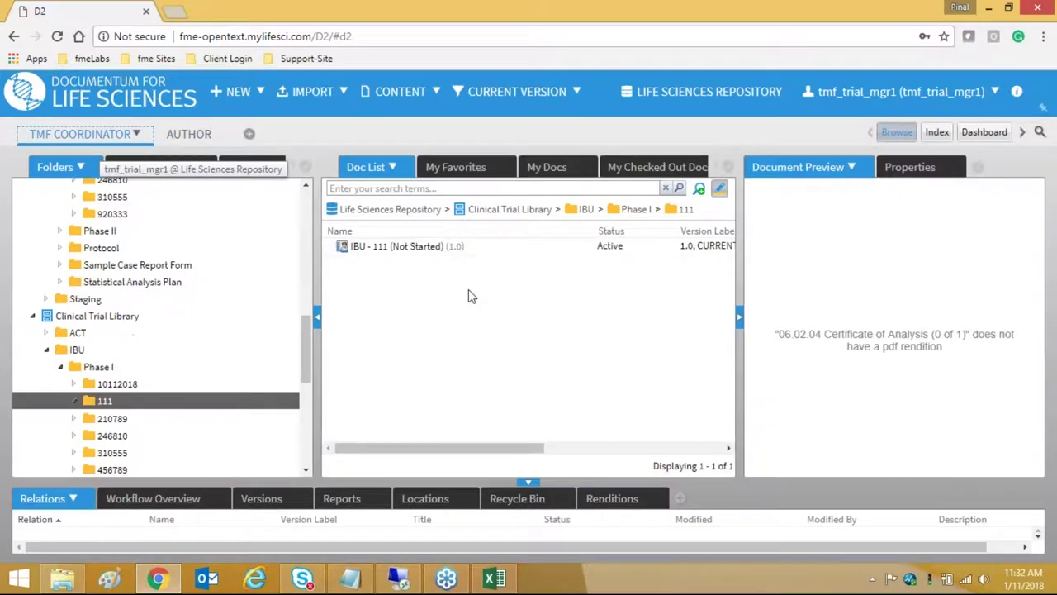
# - Change the IBU - 111 trial's current stage from Not Started to Trial Set-up
pyautogui.rightClick(464, 246)
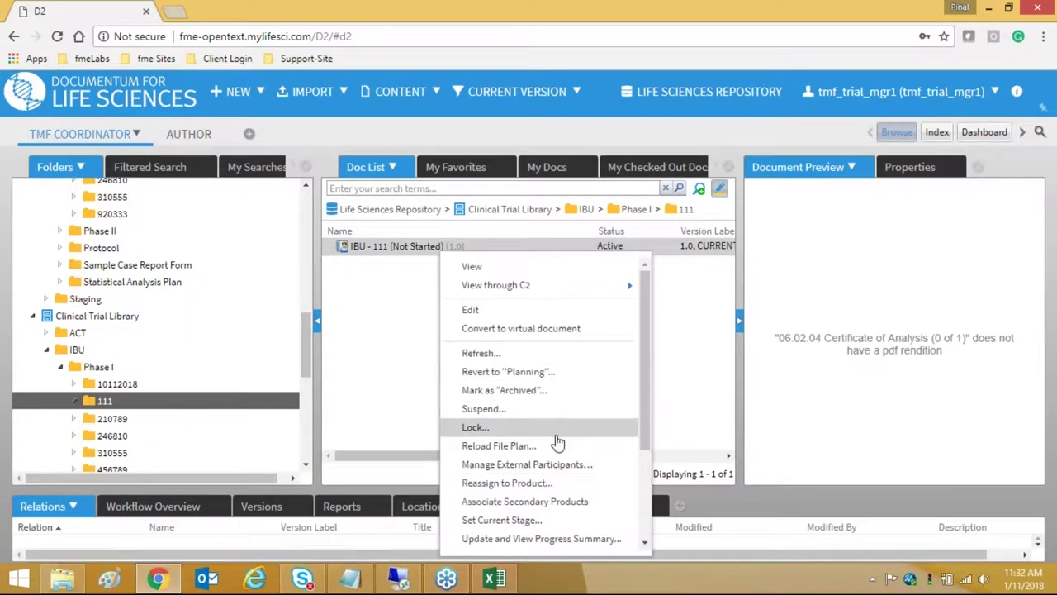
pyautogui.scroll(-3, 559, 443)
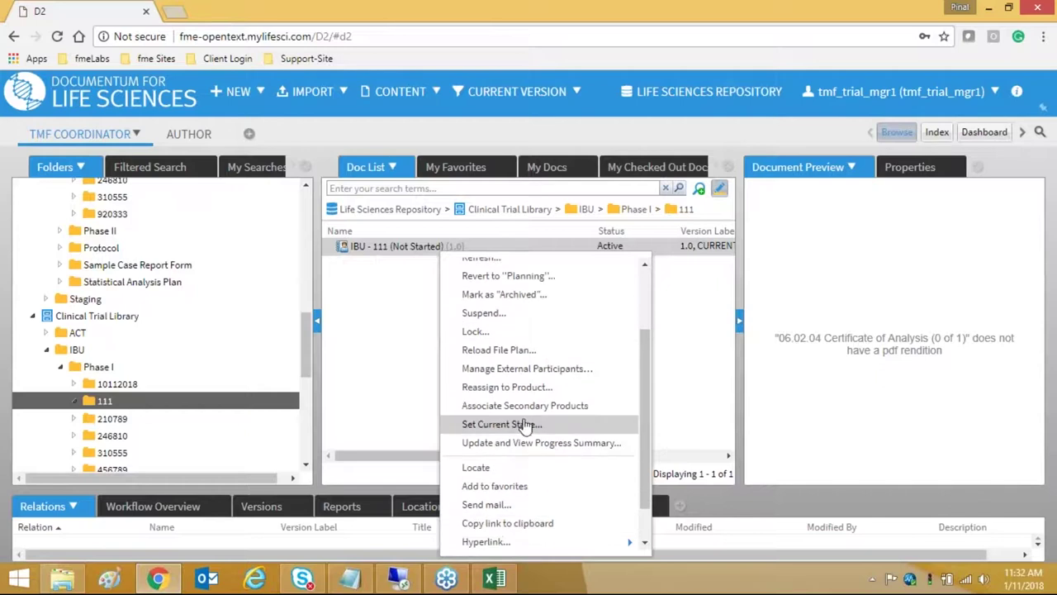
pyautogui.click(538, 424)
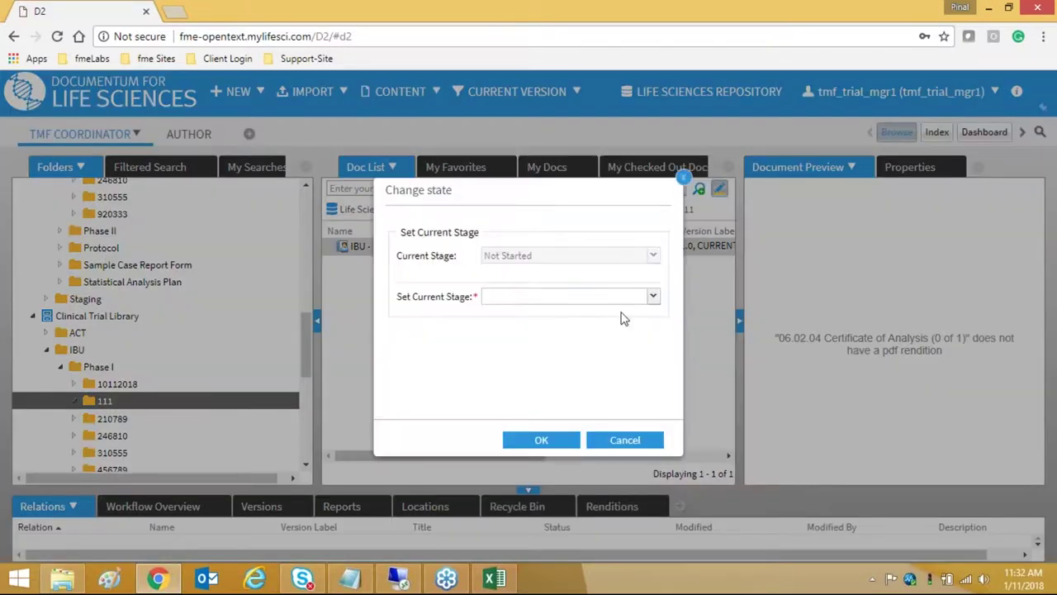
pyautogui.click(653, 296)
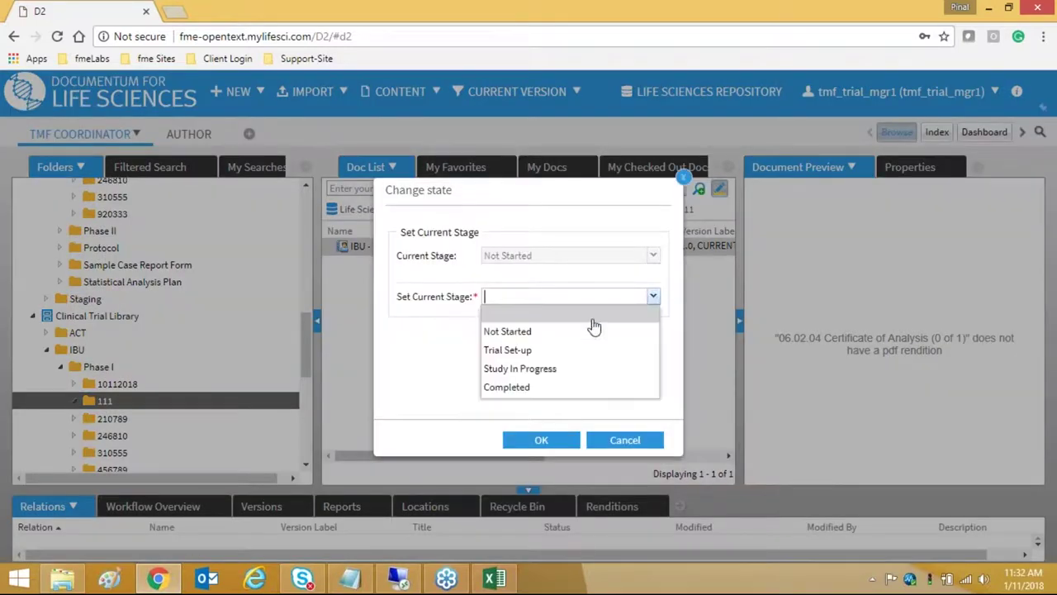
pyautogui.click(532, 354)
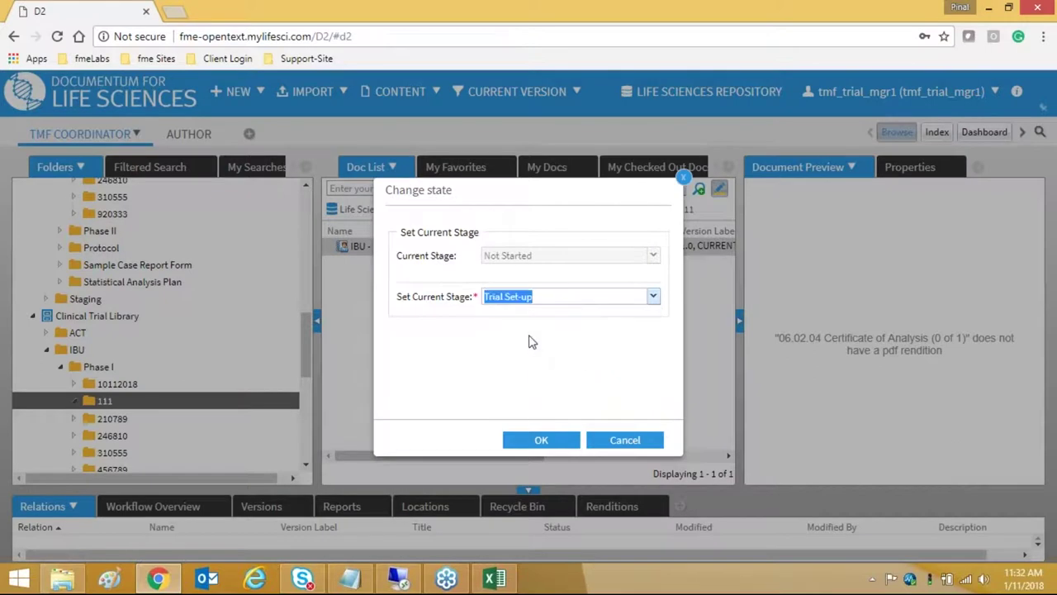
pyautogui.click(544, 439)
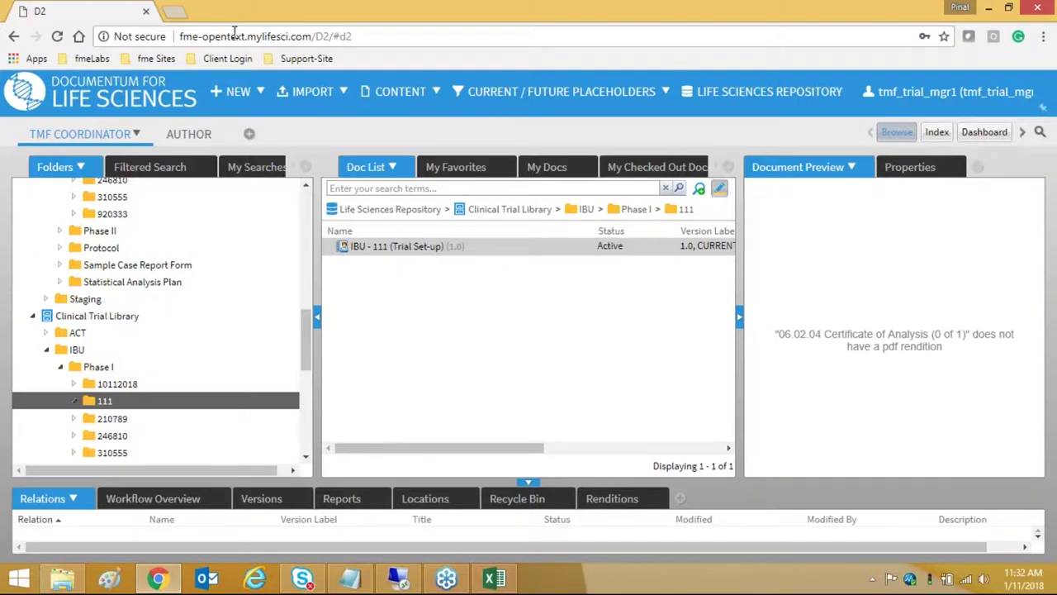
# - View the four new placeholders in 01.01. Trial Oversight as Author, then return to TMF Coordinator
pyautogui.click(189, 135)
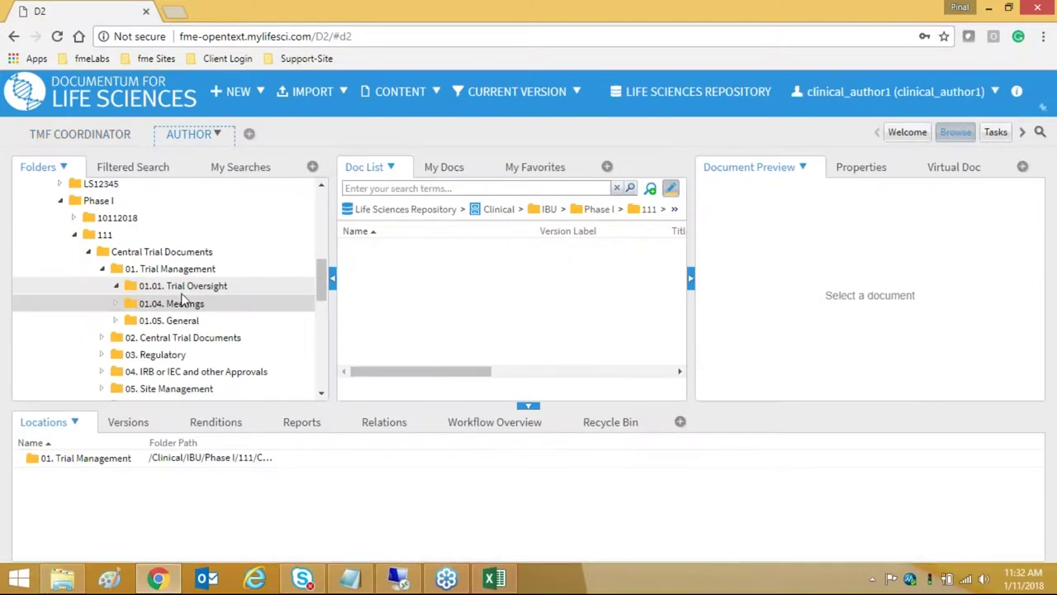
pyautogui.click(183, 287)
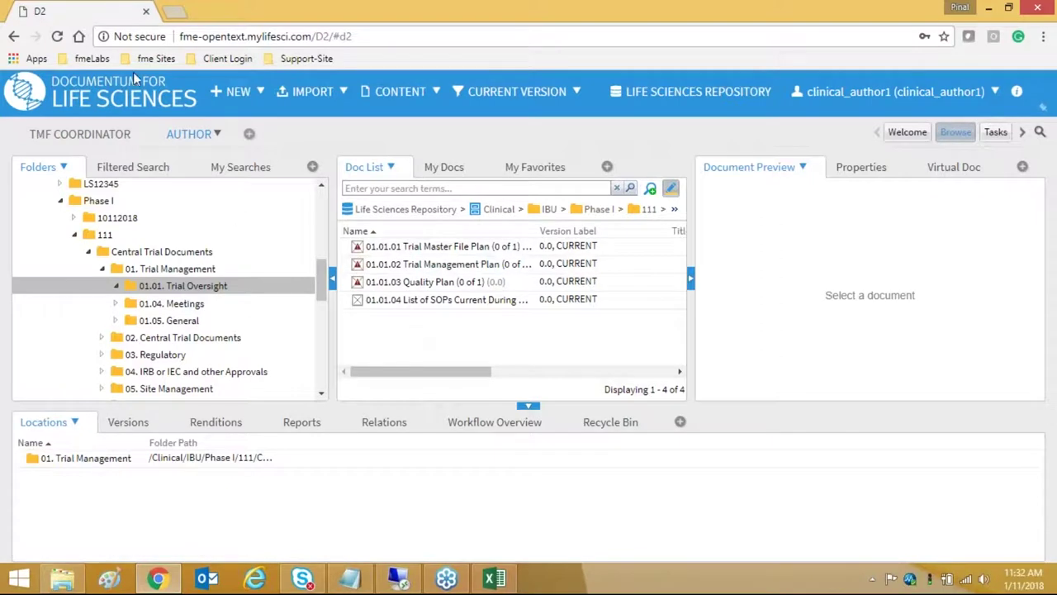
pyautogui.click(86, 137)
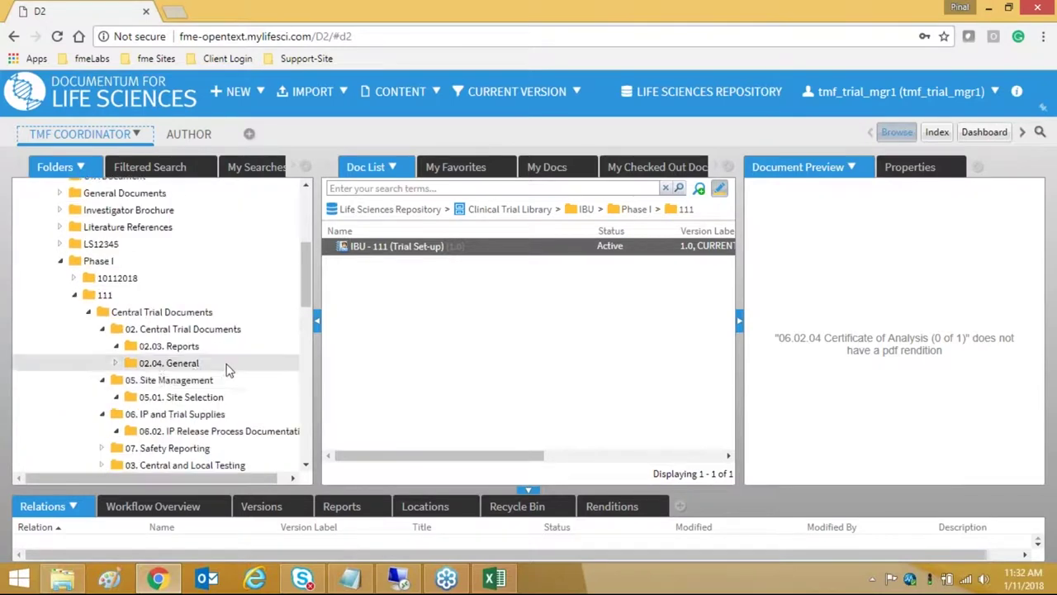
# - Start a file import for the 02.04.04 Filenote placeholder in 02.04. General, then open File Explorer
pyautogui.click(219, 363)
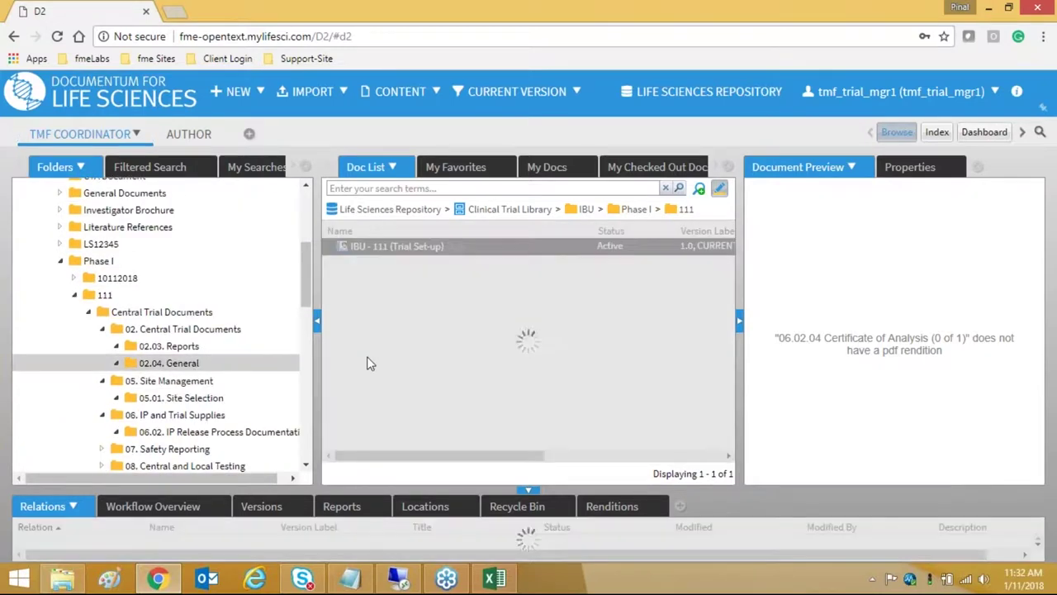
pyautogui.click(401, 281)
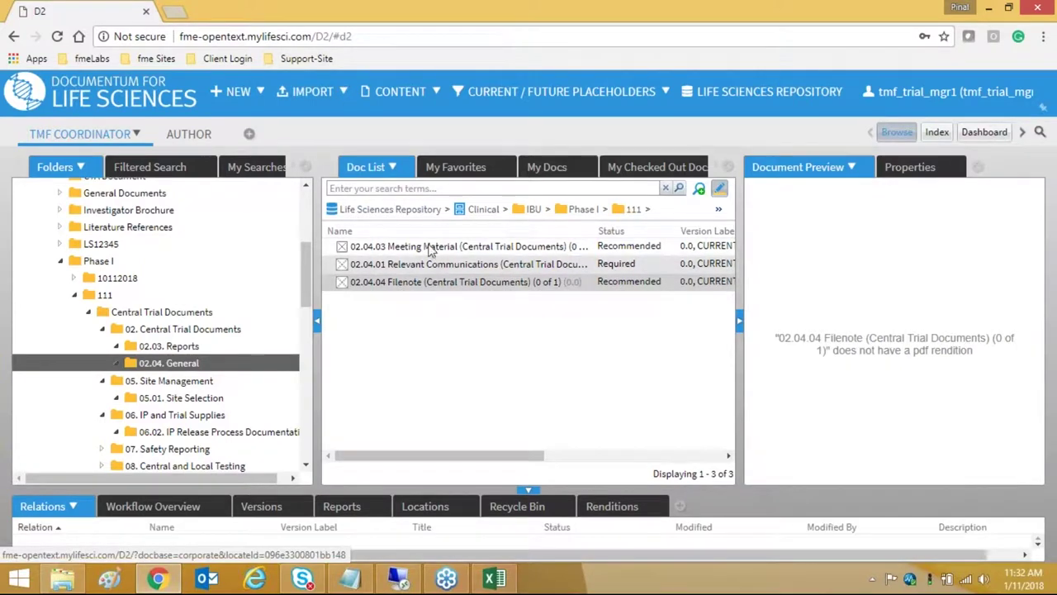
pyautogui.click(328, 93)
pyautogui.click(306, 110)
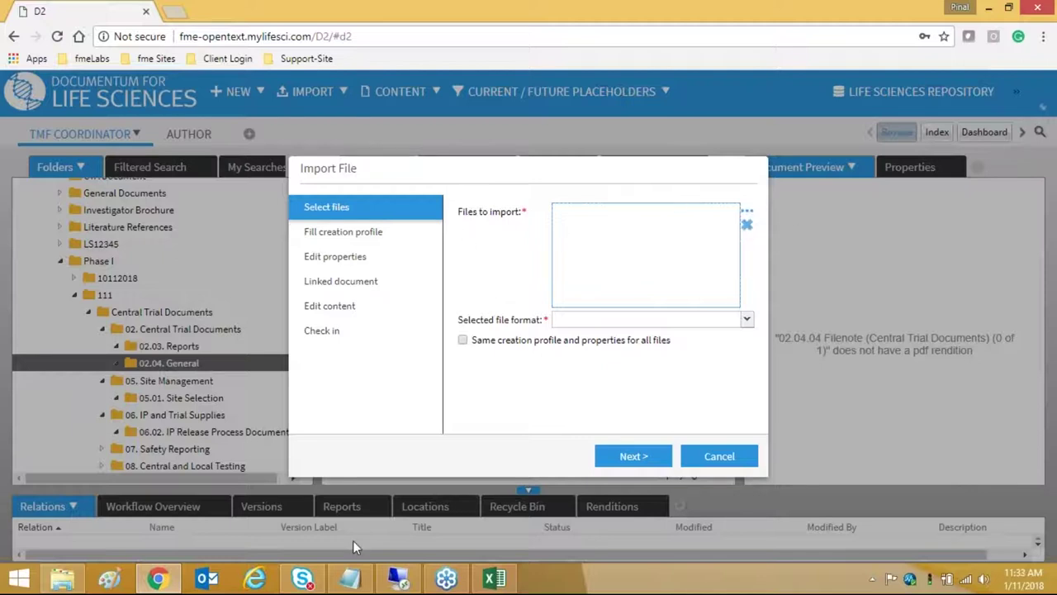
pyautogui.click(62, 578)
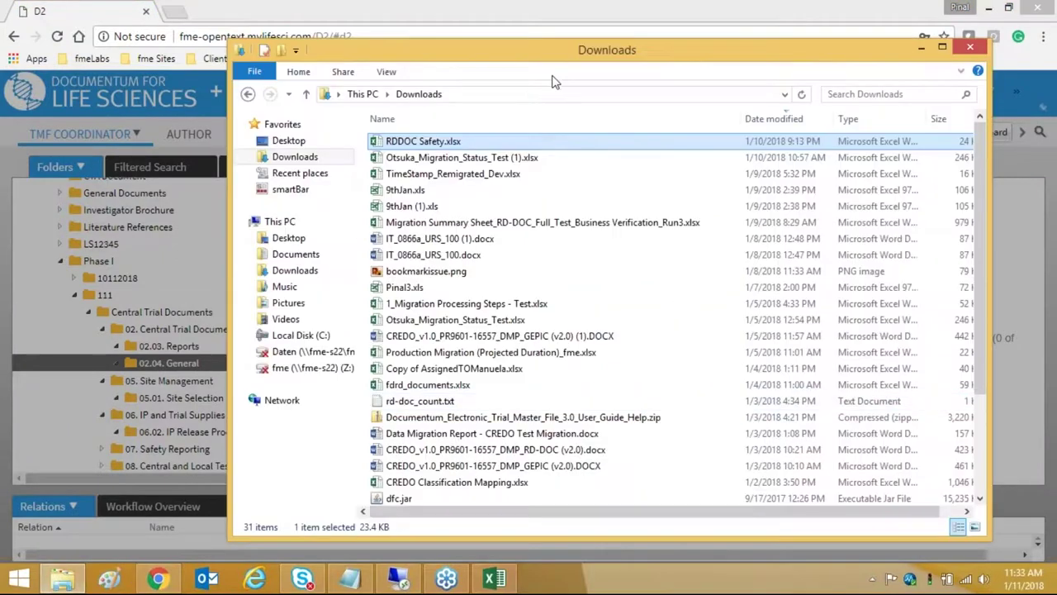
# - Place Explorer beside the import dialog and browse the Temp and PoC Startup Kit folders
pyautogui.moveTo(576, 51); pyautogui.dragTo(943, 58)
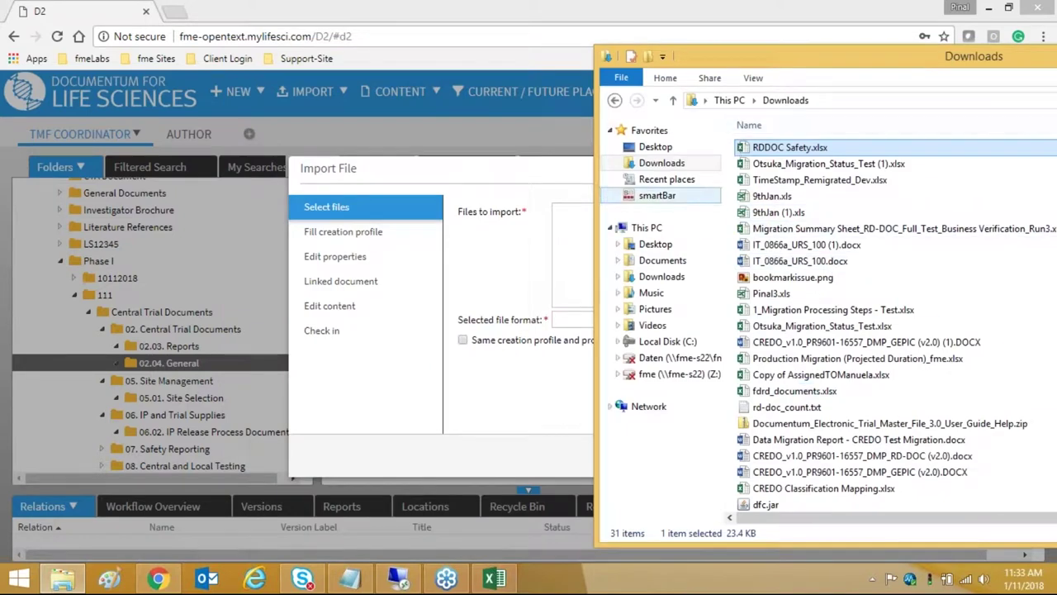
pyautogui.scroll(-3, 747, 210)
pyautogui.scroll(3, 748, 210)
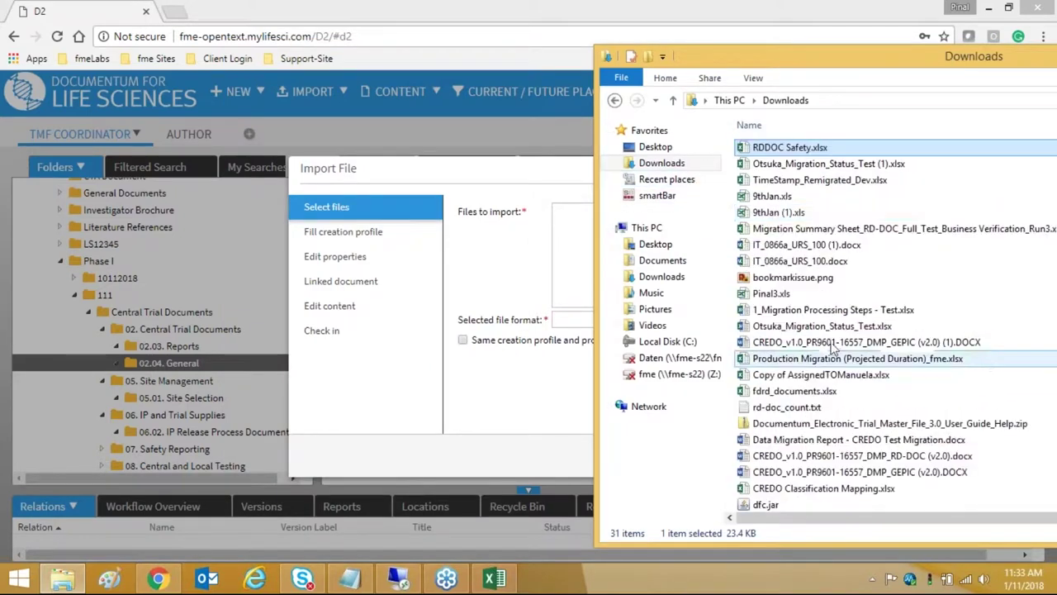
pyautogui.click(672, 180)
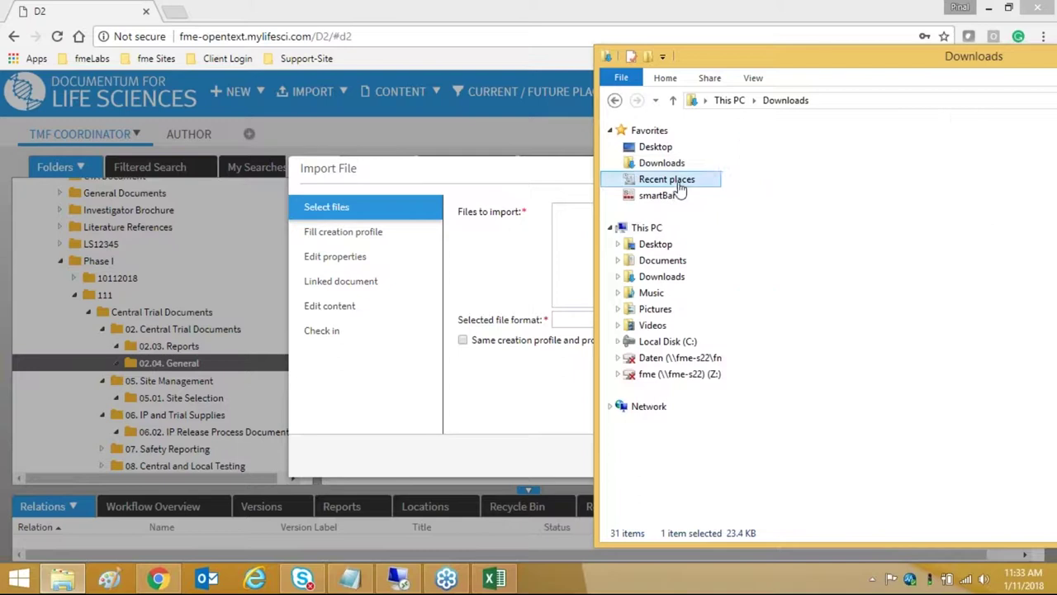
pyautogui.click(774, 151)
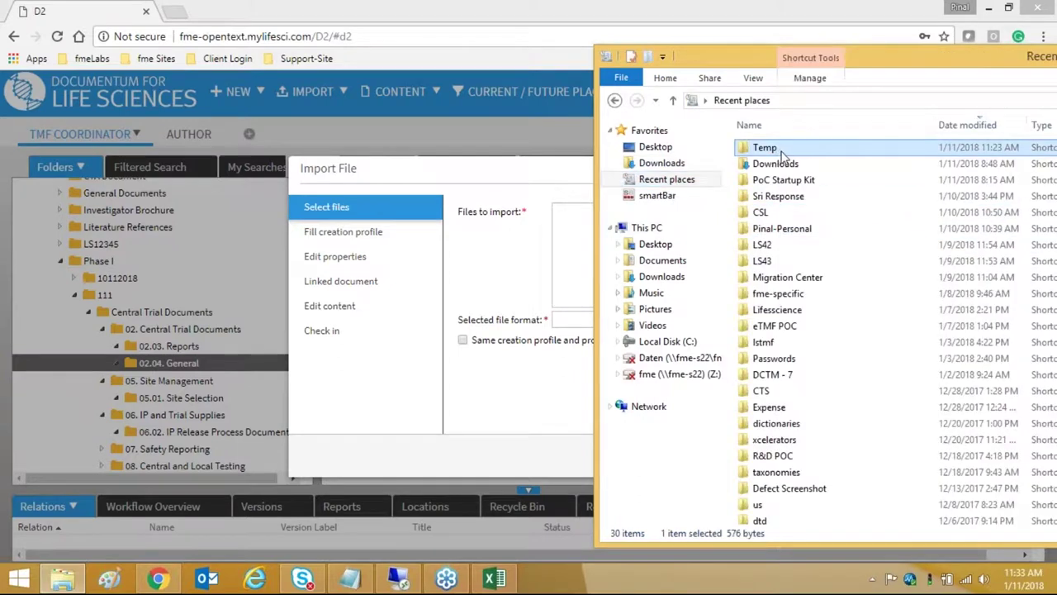
pyautogui.doubleClick(777, 149)
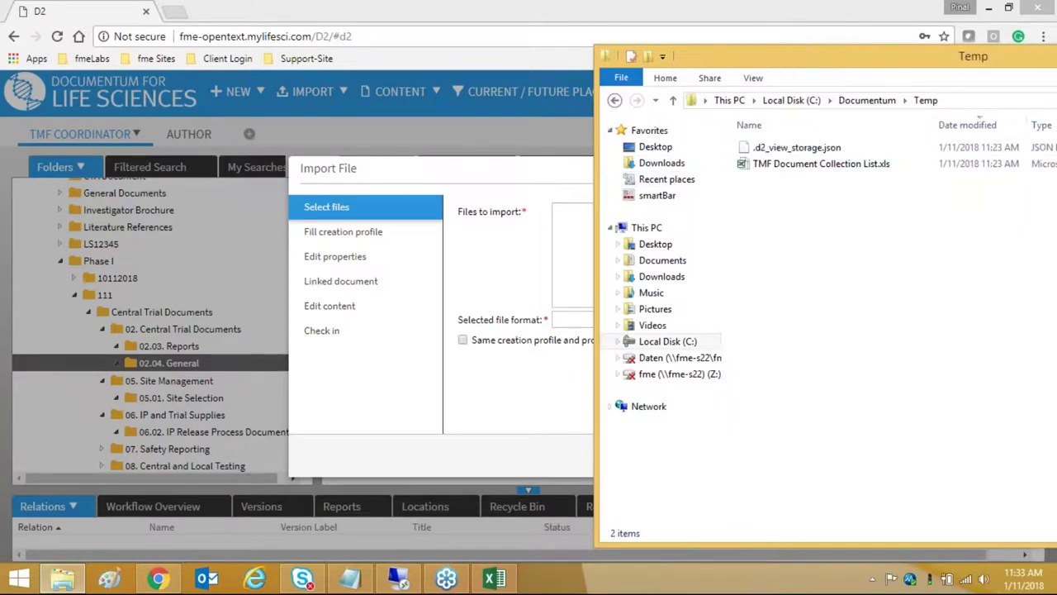
pyautogui.click(614, 99)
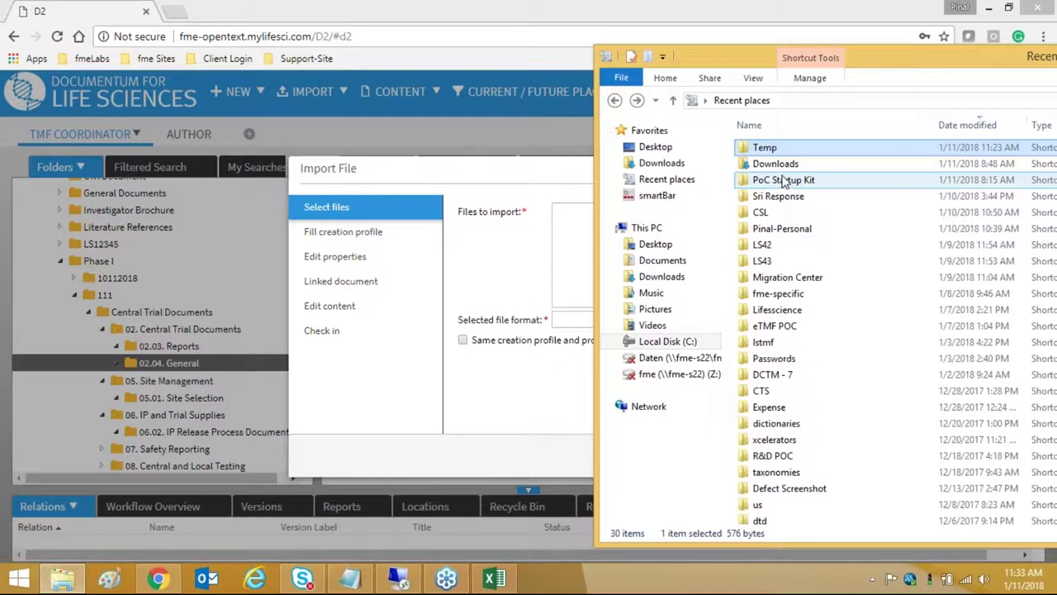
pyautogui.doubleClick(785, 181)
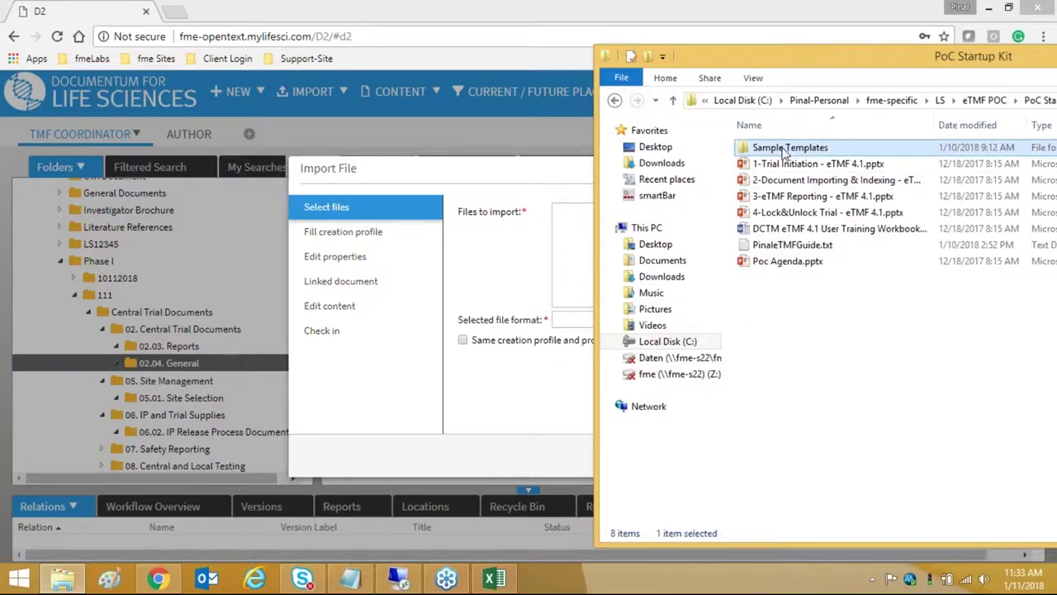
pyautogui.doubleClick(785, 149)
pyautogui.click(615, 100)
pyautogui.click(616, 99)
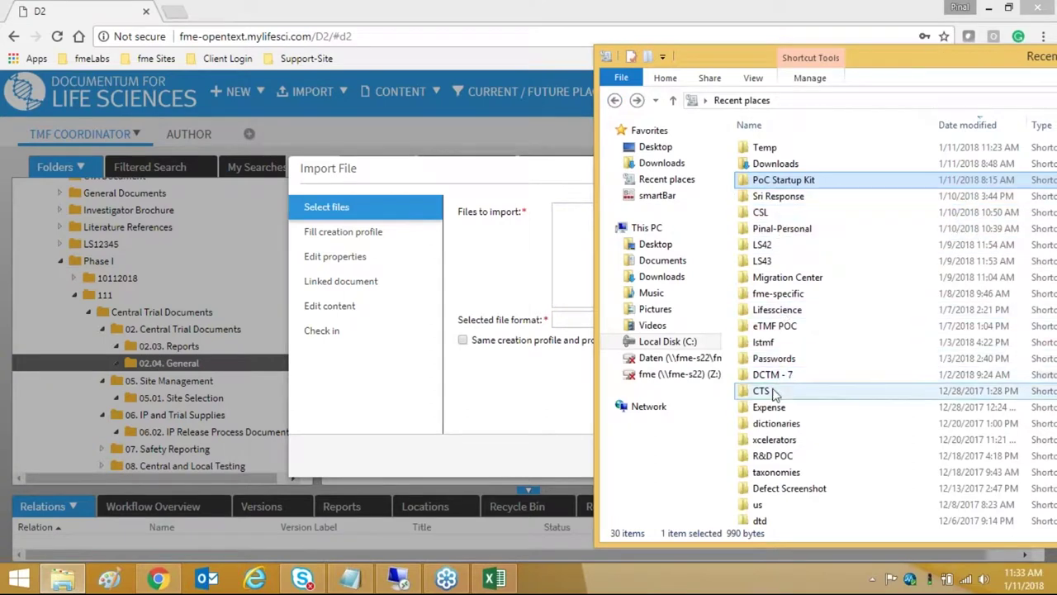
pyautogui.doubleClick(778, 182)
# - Open LS > eTMF POC > Controlled Print Template and drag blank overlay.pdf toward Files to import
pyautogui.click(939, 100)
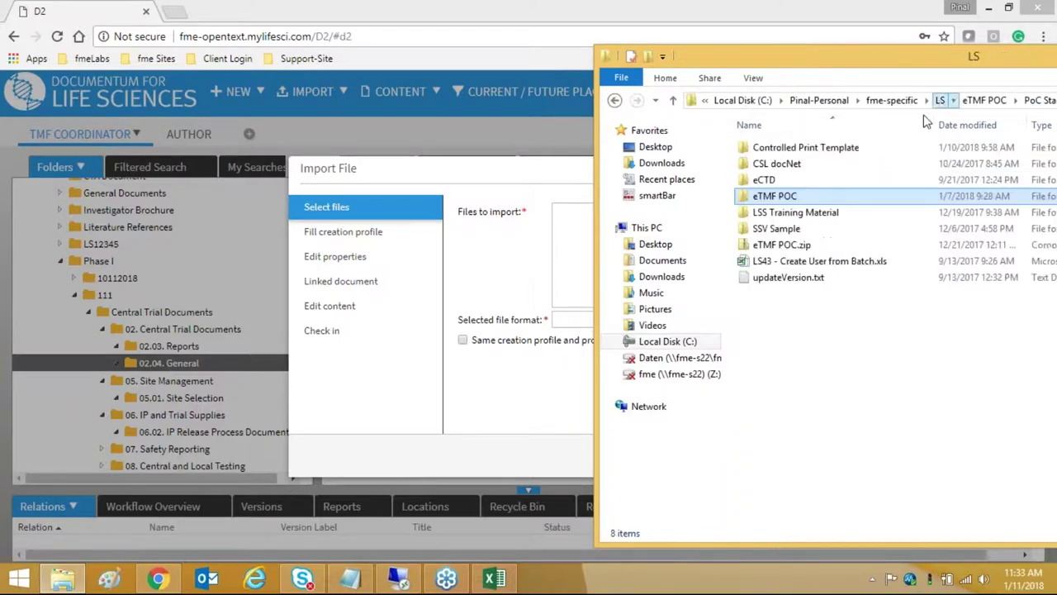
pyautogui.click(793, 195)
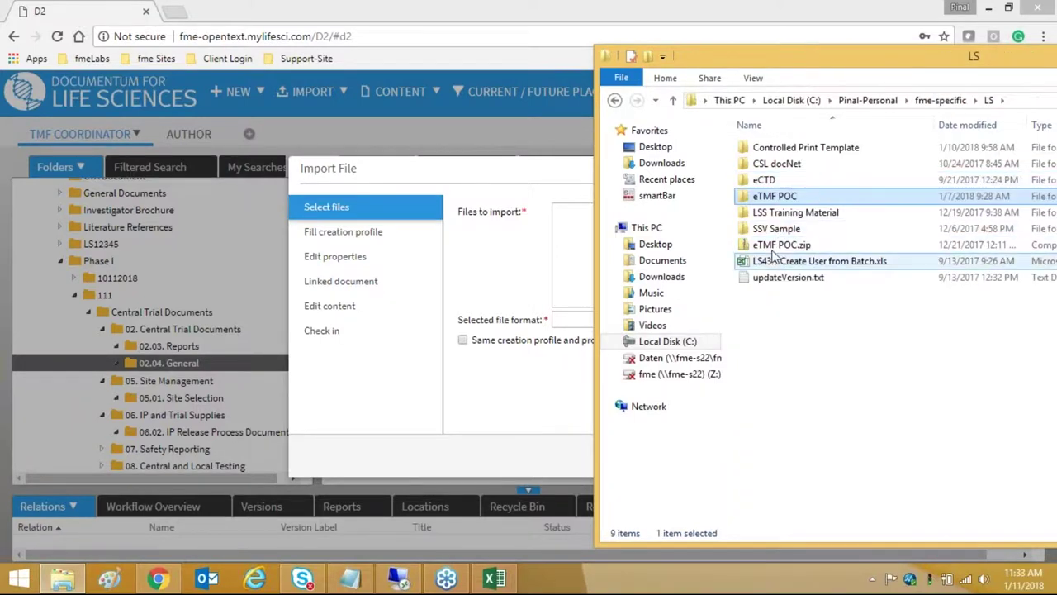
pyautogui.click(789, 150)
pyautogui.doubleClick(789, 150)
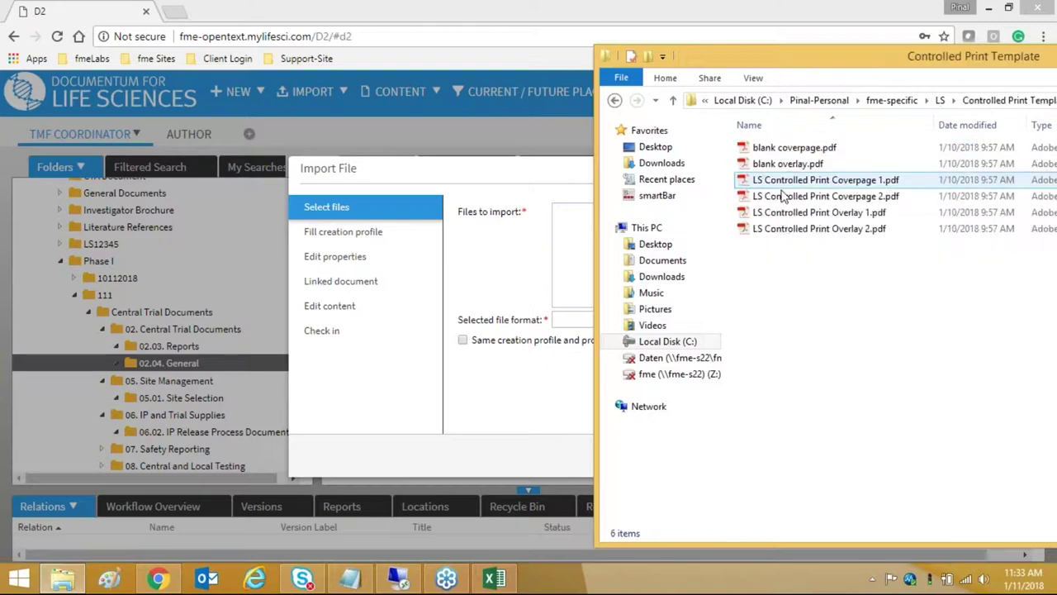
pyautogui.click(789, 165)
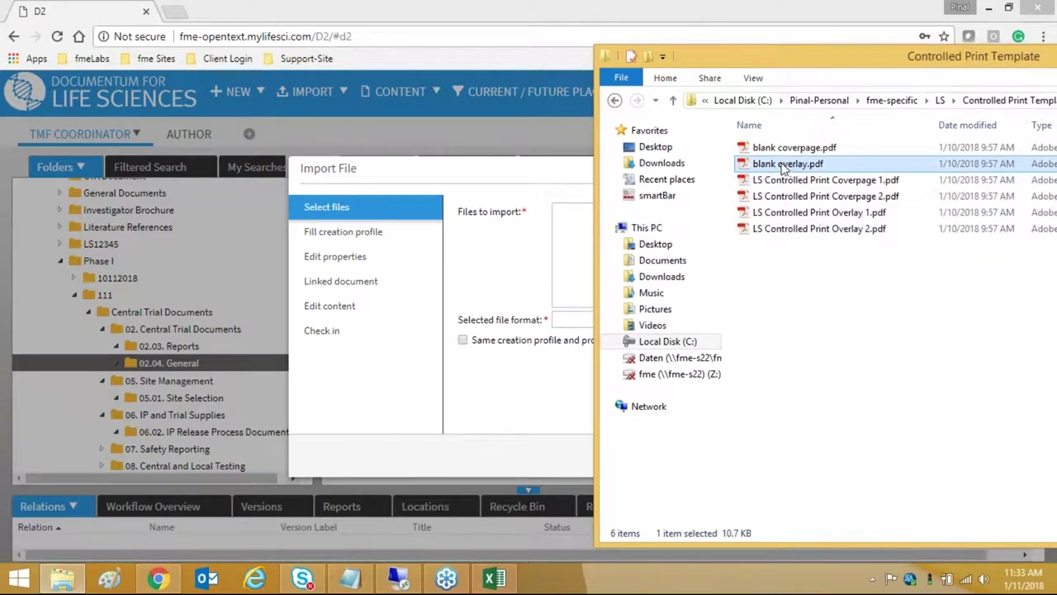
pyautogui.doubleClick(802, 56)
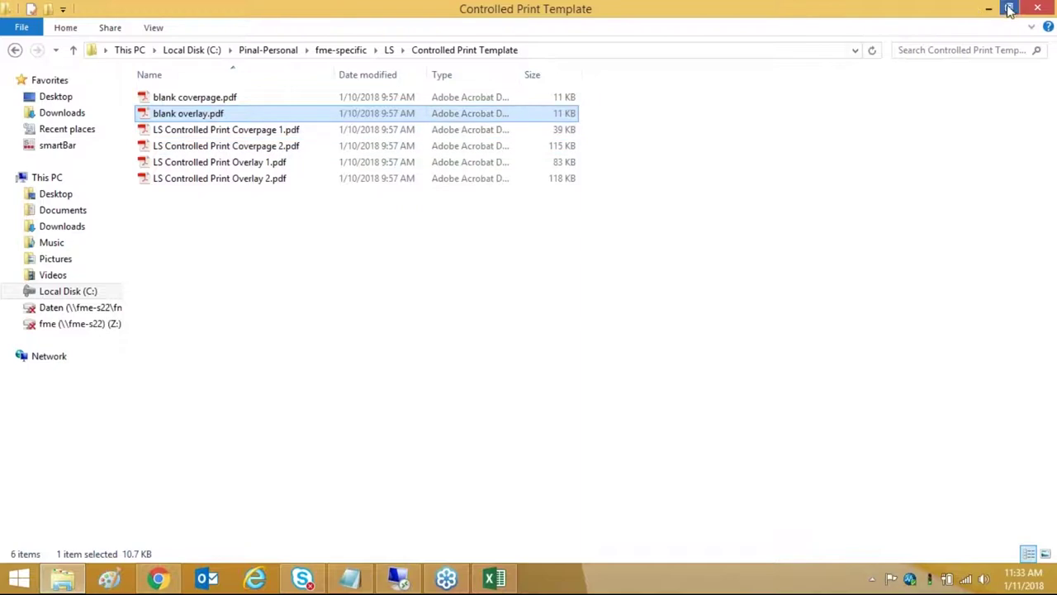
pyautogui.moveTo(669, 19); pyautogui.dragTo(682, 15)
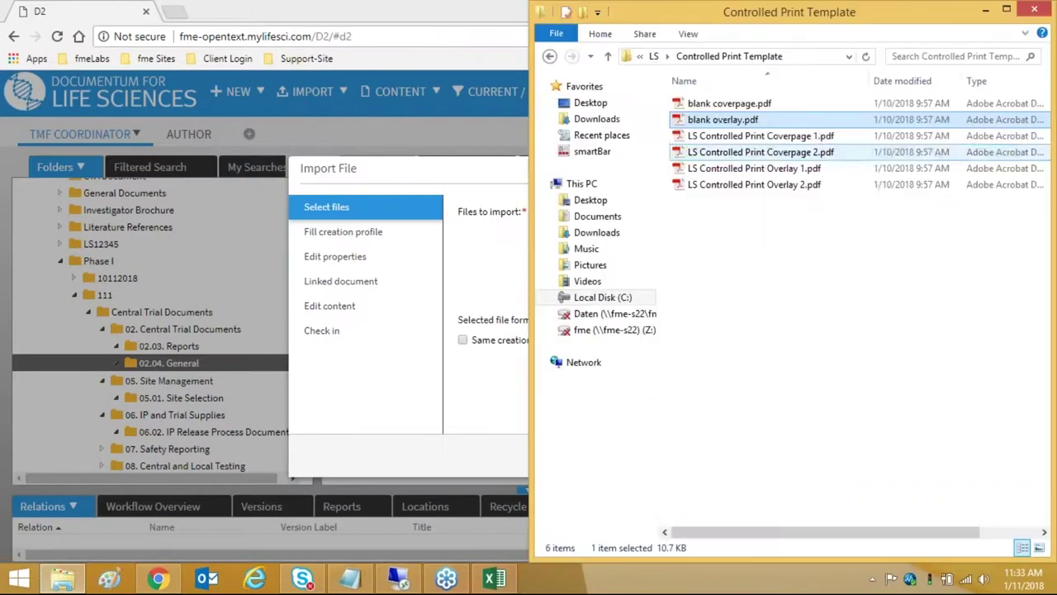
pyautogui.moveTo(727, 120); pyautogui.dragTo(498, 275)
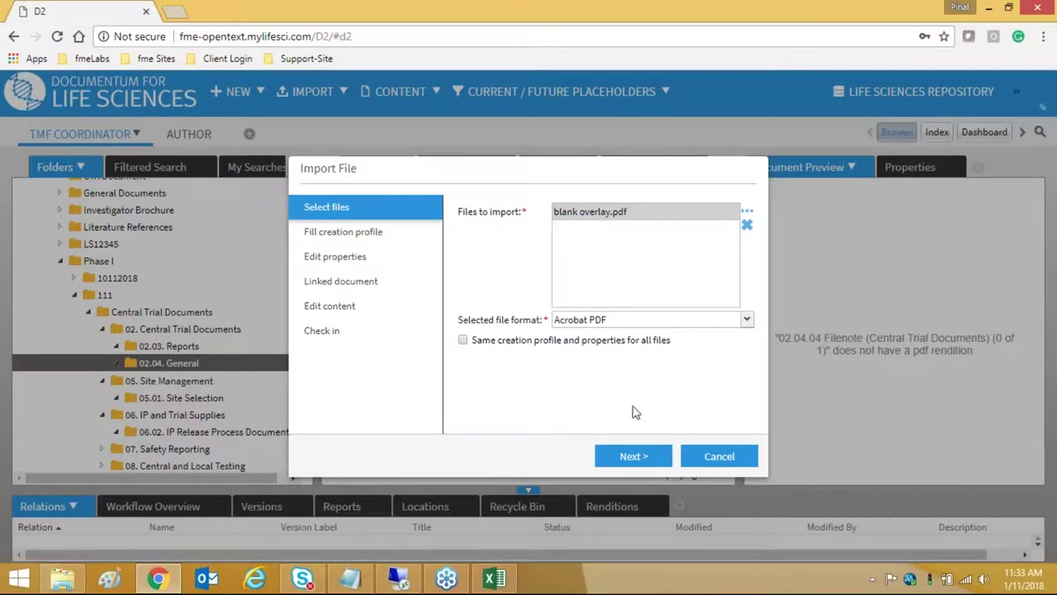
# - Restart the file import, drag blank overlay.pdf into Files to import, and continue
pyautogui.click(708, 458)
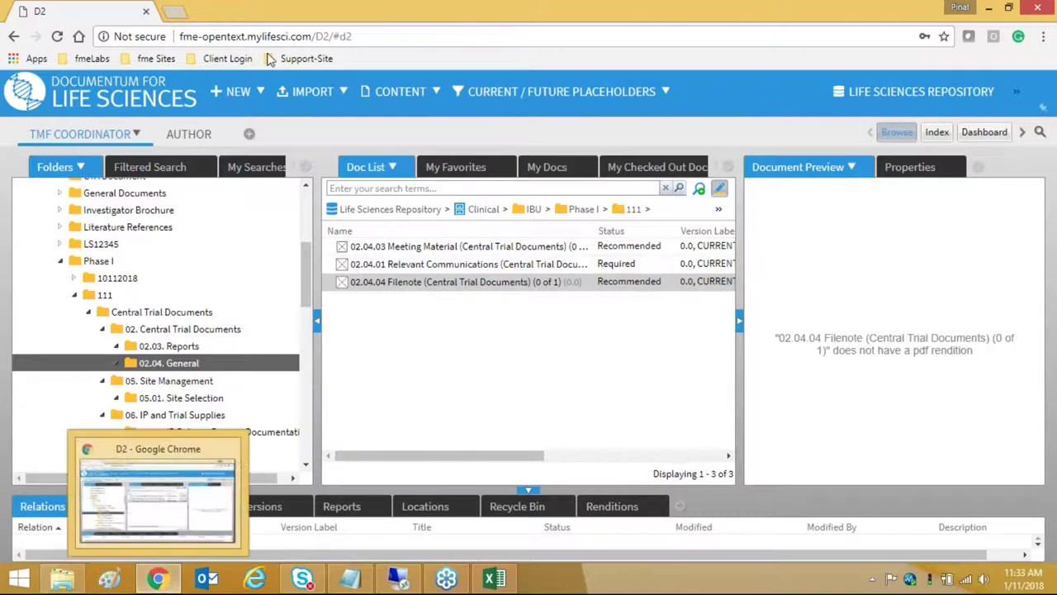
pyautogui.click(314, 93)
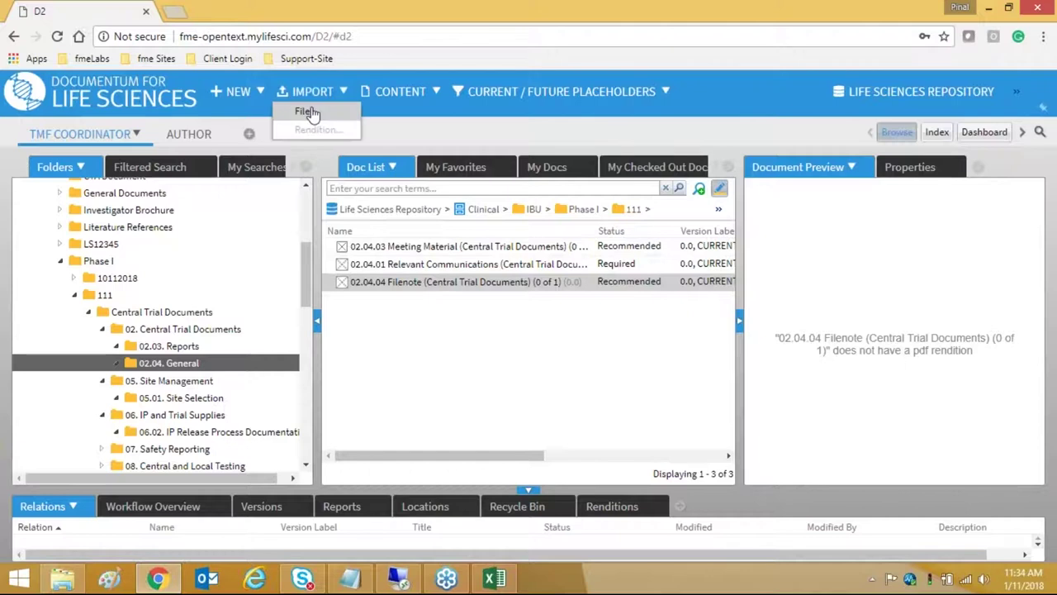
pyautogui.click(302, 109)
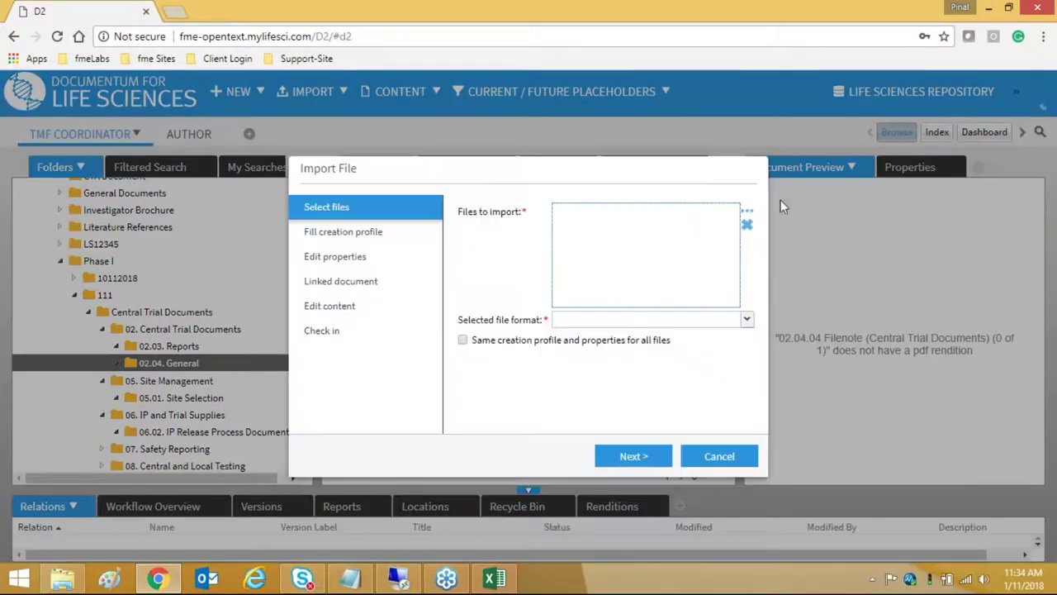
pyautogui.click(747, 213)
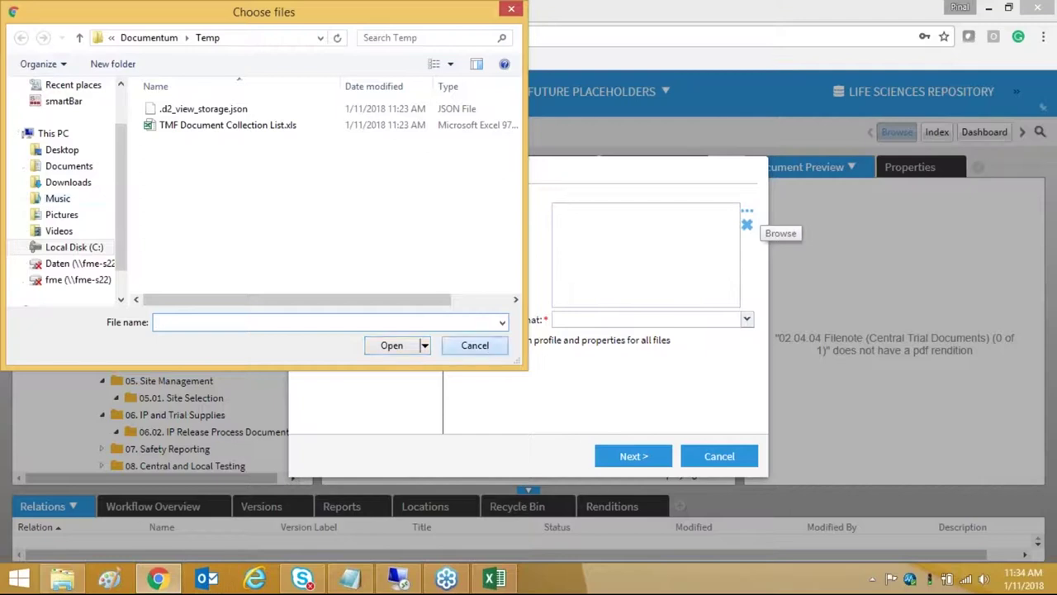
pyautogui.click(489, 347)
pyautogui.click(62, 582)
pyautogui.moveTo(720, 120); pyautogui.dragTo(468, 300)
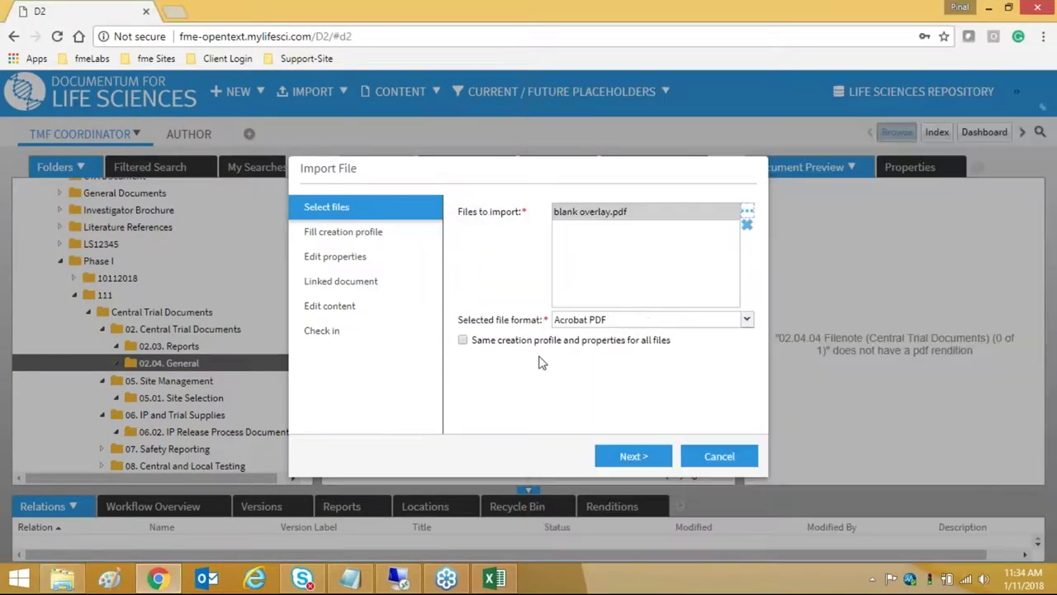
pyautogui.click(634, 456)
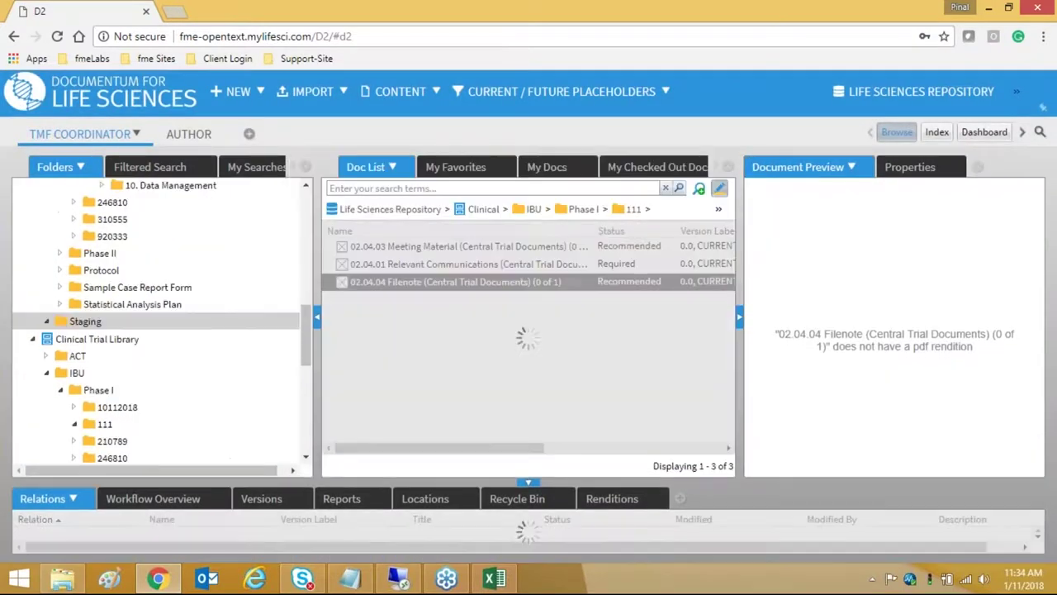
# - Send the 02.04.04 Filenote from the Staging folder to the Index workspace for finalize indexing
pyautogui.click(85, 321)
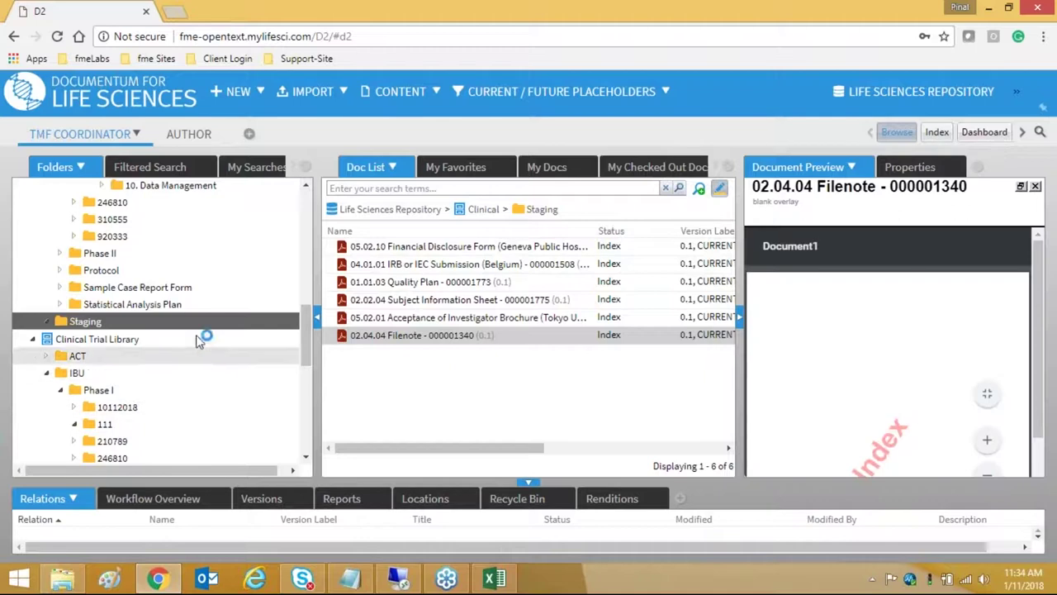
pyautogui.moveTo(395, 335); pyautogui.dragTo(334, 355)
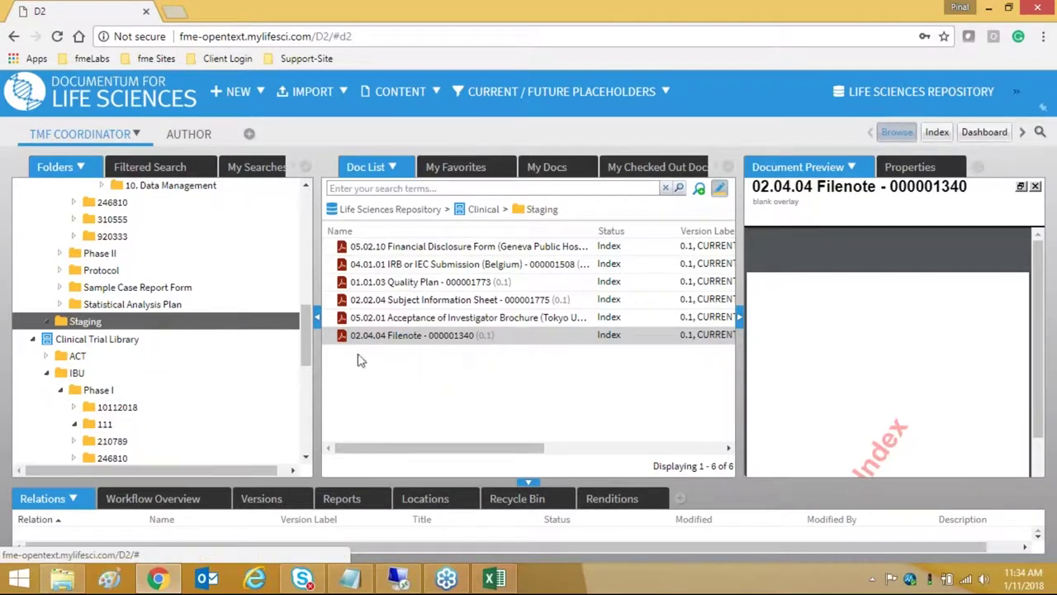
pyautogui.click(938, 133)
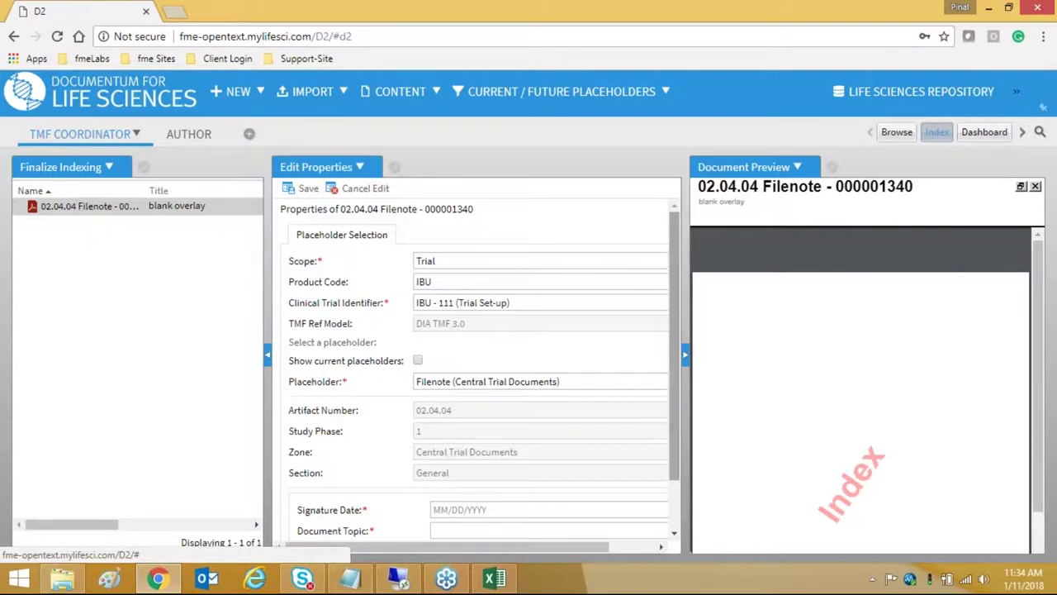
# - Review the Filenote's placeholder options and widen the properties form beside the preview
pyautogui.moveTo(673, 253); pyautogui.dragTo(667, 343)
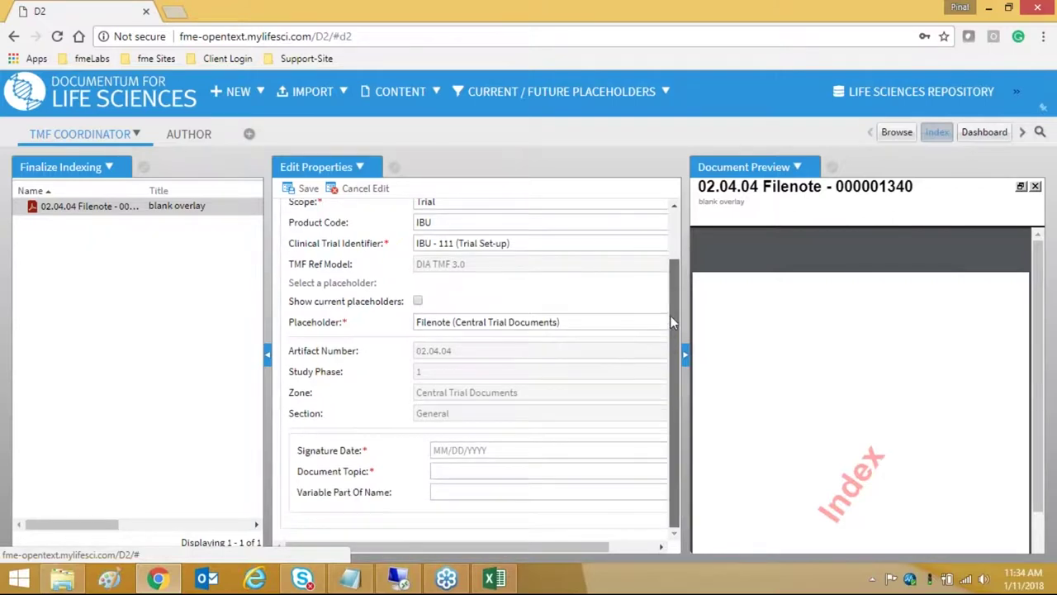
pyautogui.scroll(2, 660, 248)
pyautogui.scroll(-1, 661, 361)
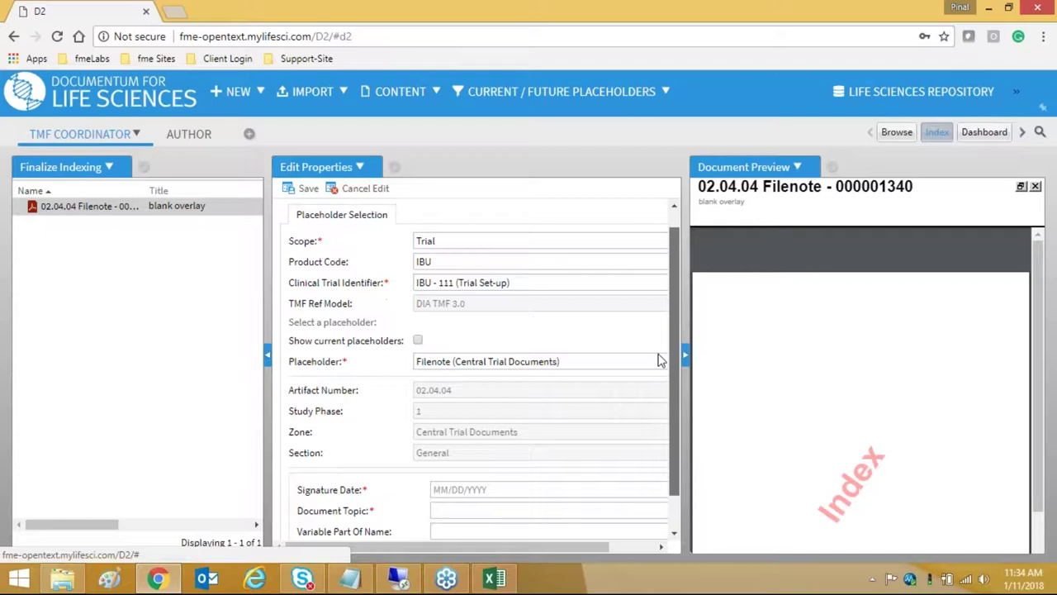
pyautogui.scroll(-1, 661, 361)
pyautogui.click(476, 448)
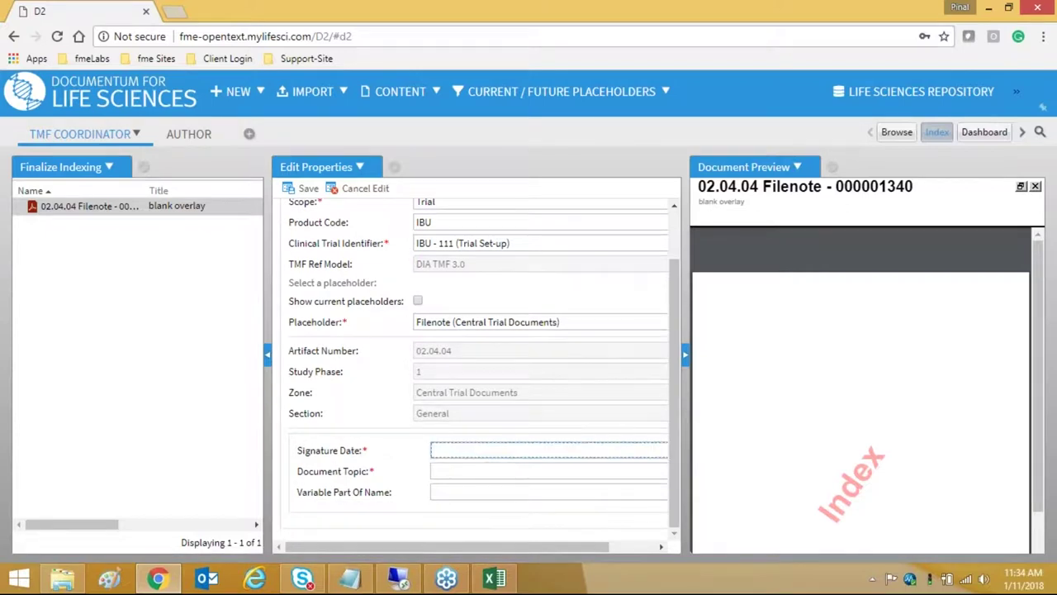
pyautogui.click(489, 322)
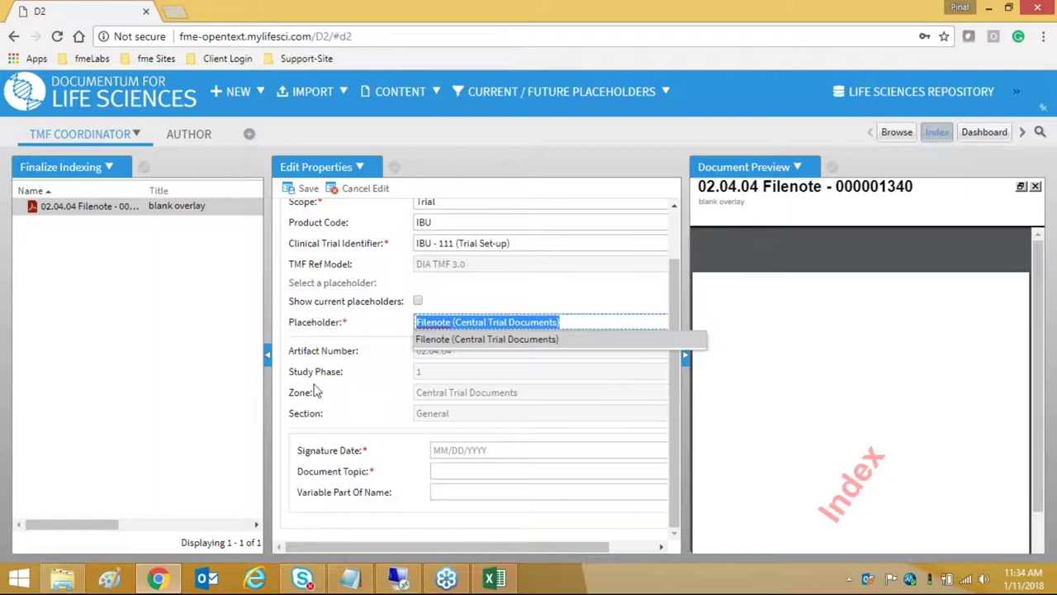
pyautogui.moveTo(692, 312); pyautogui.dragTo(789, 364)
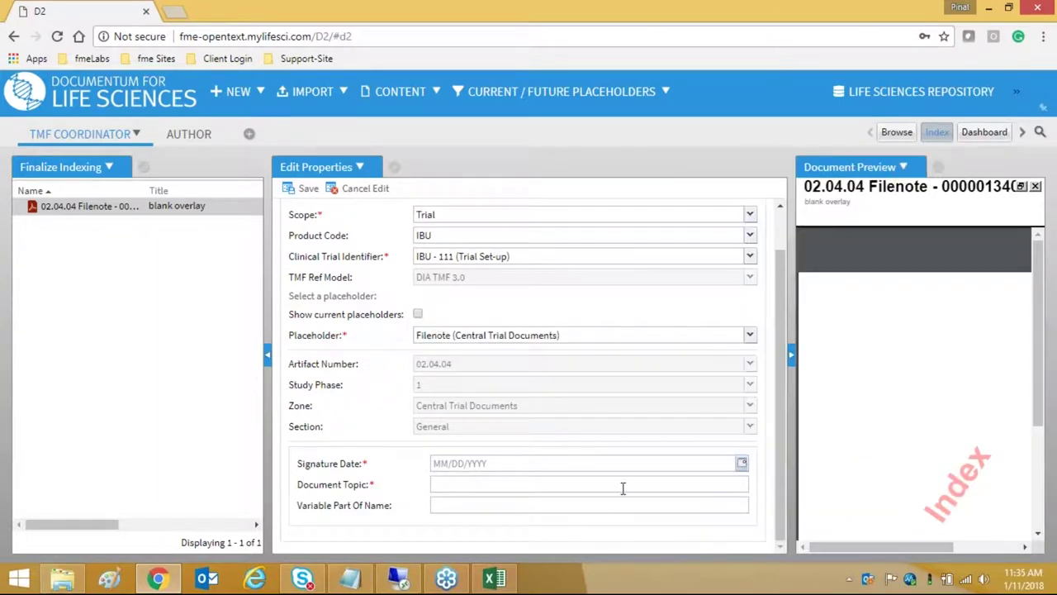
# - Set signature date to 11 Jan 2018 and Document Topic to 111, then save
pyautogui.click(742, 463)
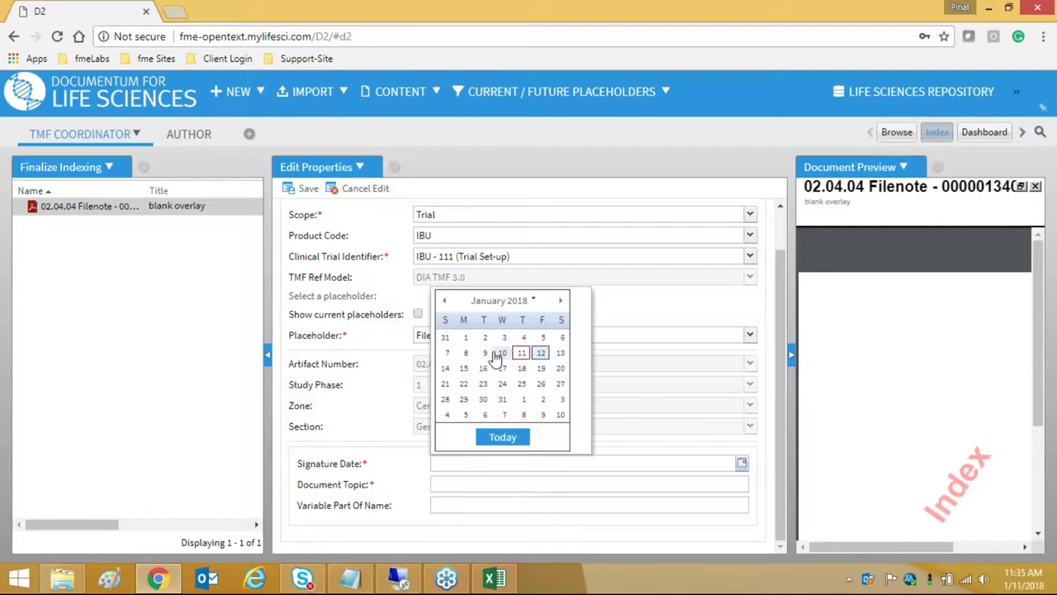
pyautogui.click(521, 353)
pyautogui.click(578, 485)
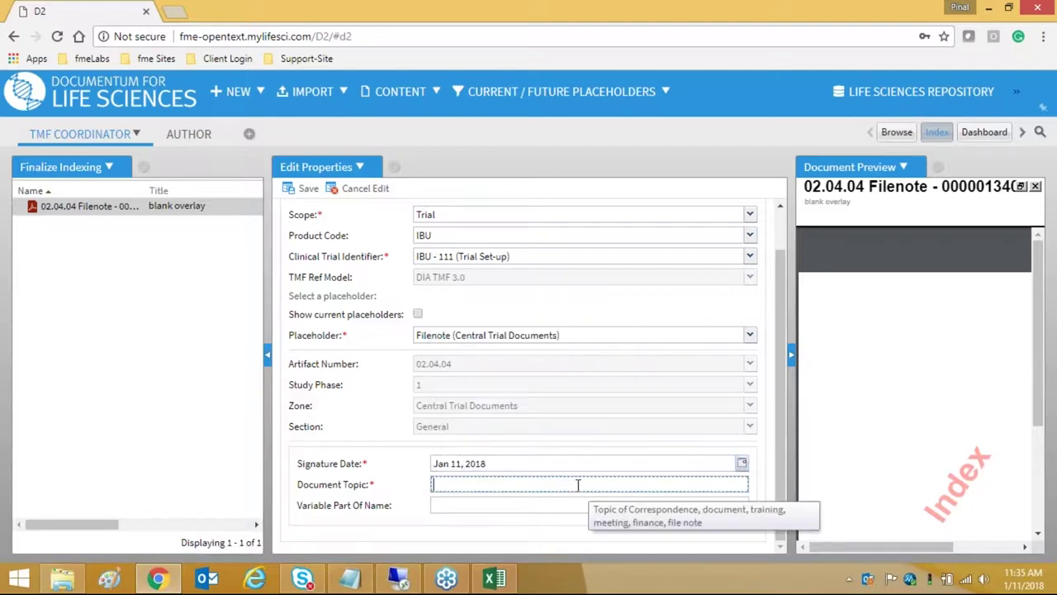
pyautogui.write('111')
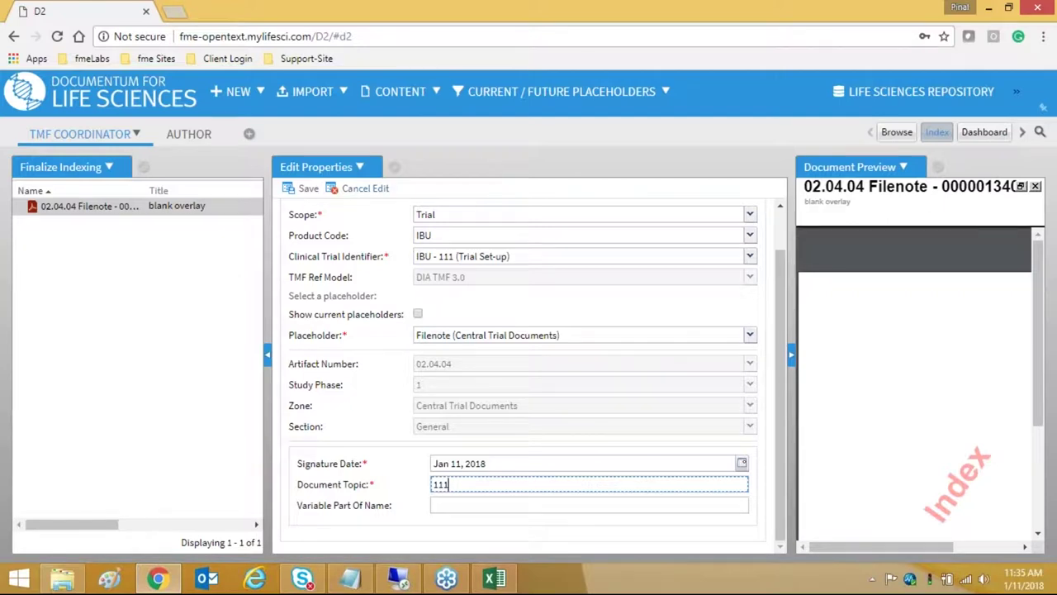
pyautogui.click(306, 188)
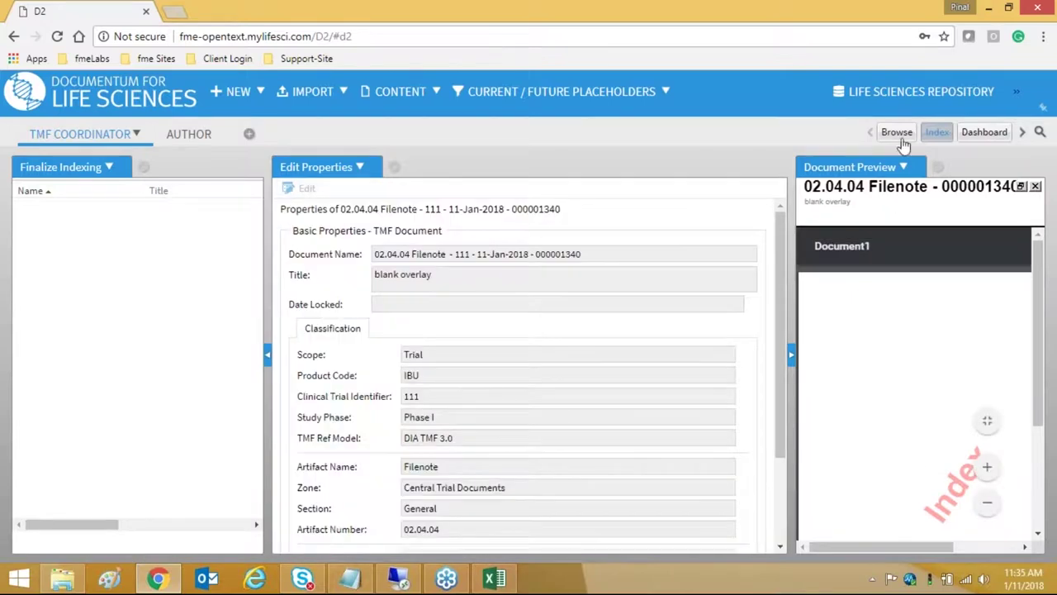
# - Browse to trial 111's 02.04. General folder and select the indexed Filenote in Quality Check
pyautogui.click(898, 134)
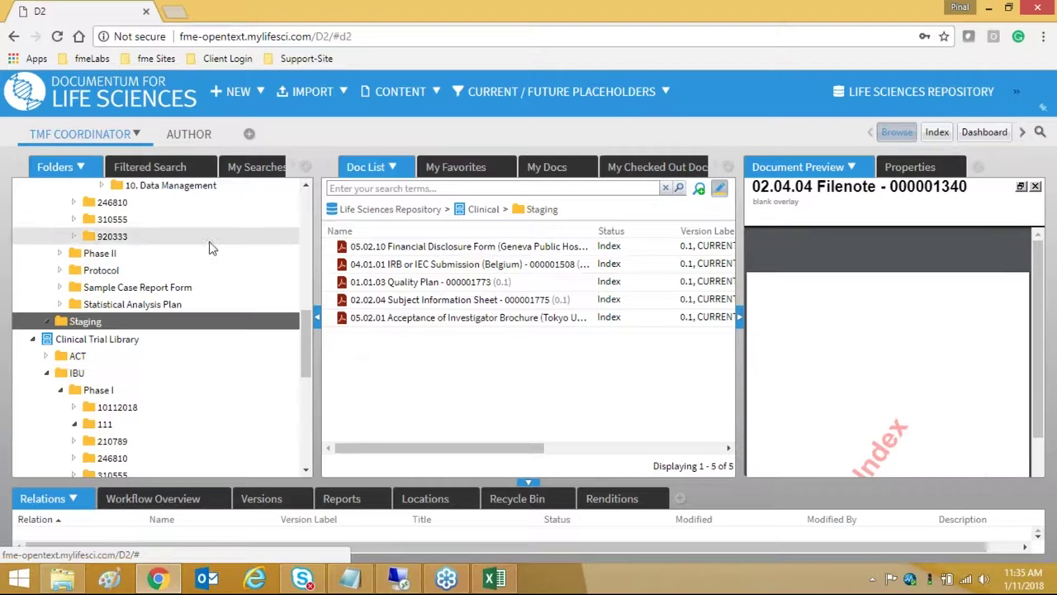
pyautogui.scroll(5, 219, 260)
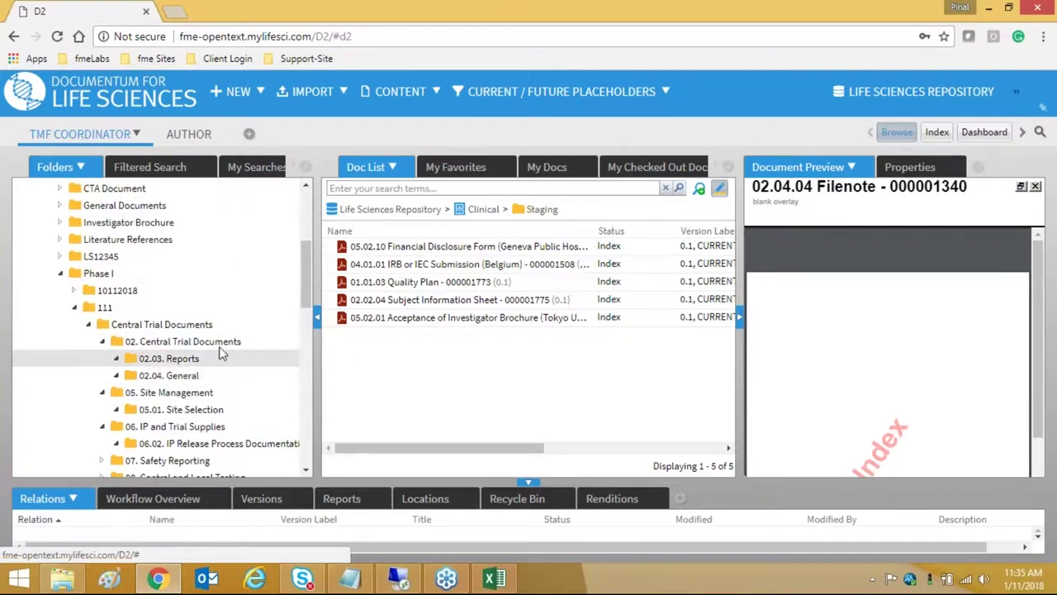
pyautogui.scroll(-2, 223, 347)
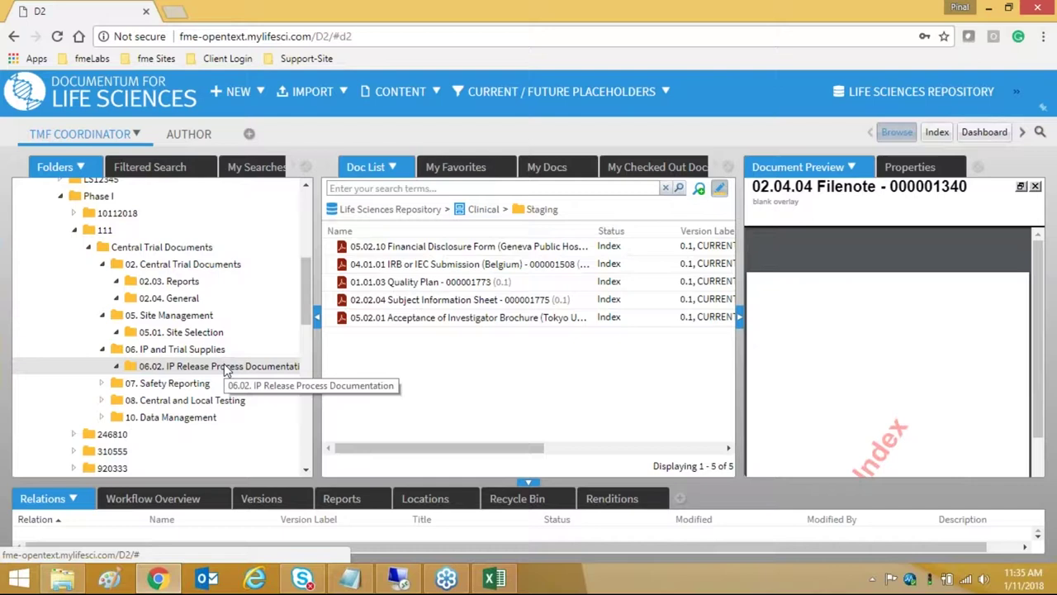
pyautogui.click(225, 367)
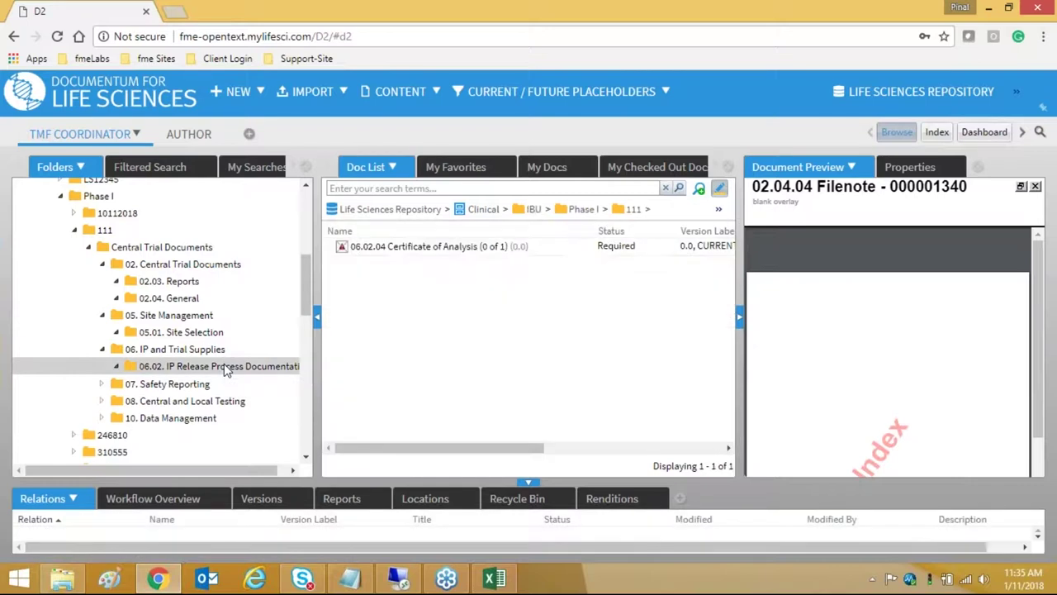
pyautogui.click(200, 300)
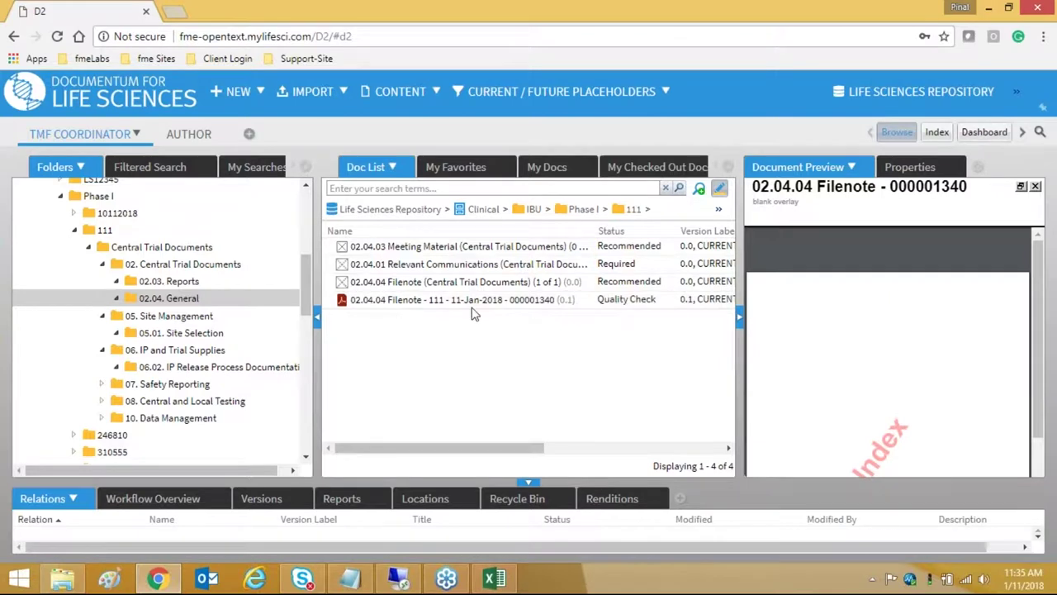
pyautogui.click(627, 308)
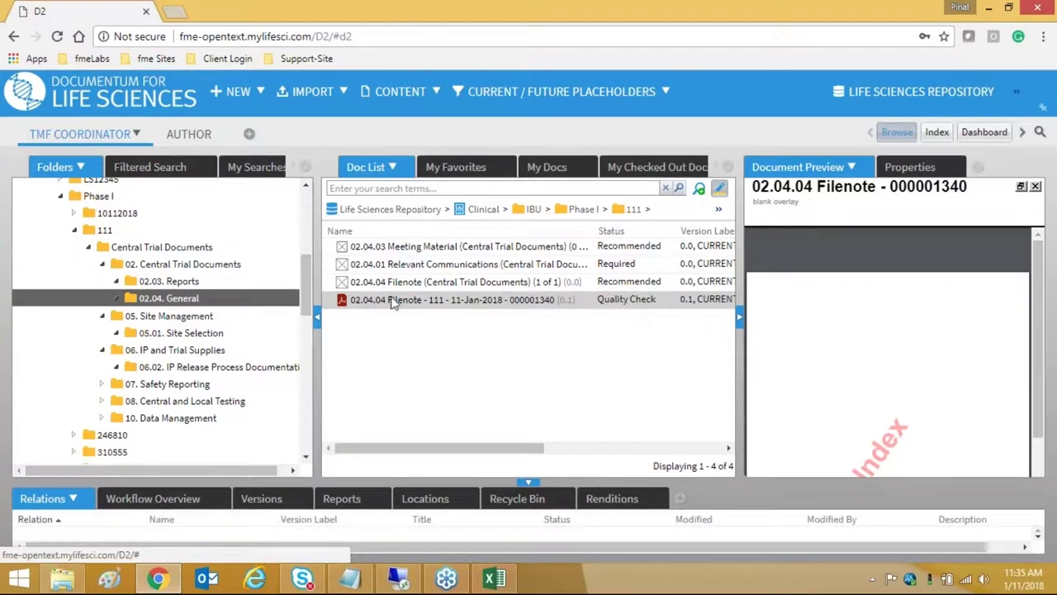
# - Enter the saved QC technician login and the account password in the Authentication dialog
pyautogui.click(247, 136)
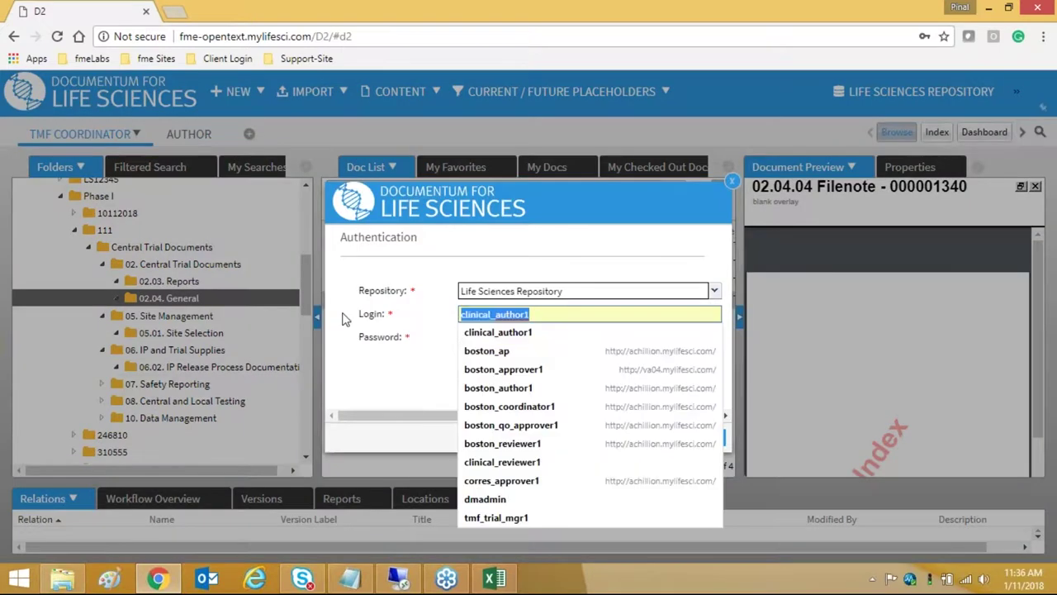
pyautogui.write('tm')
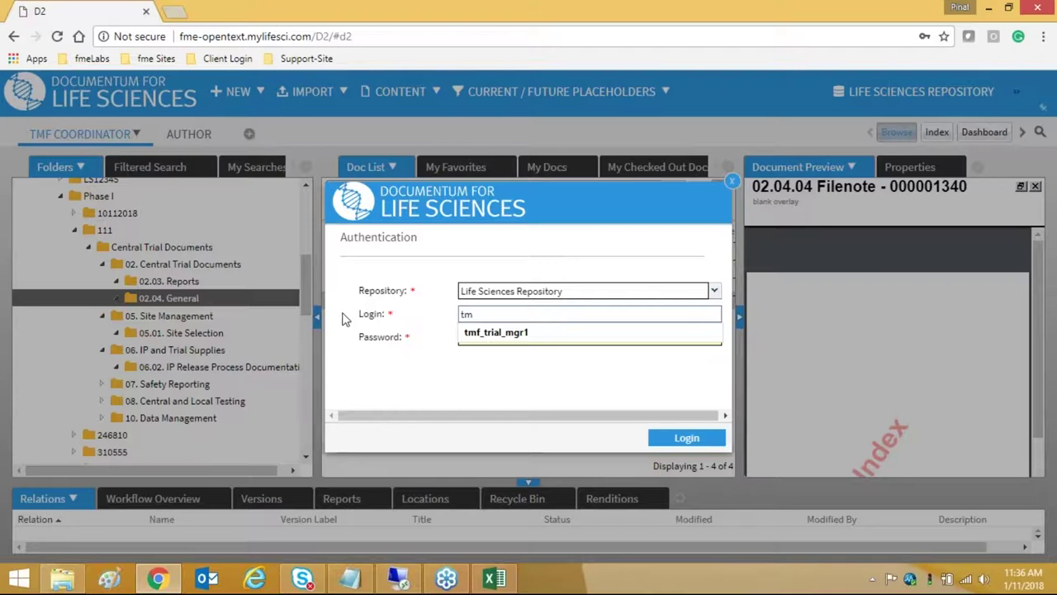
pyautogui.write('qc_tech1')
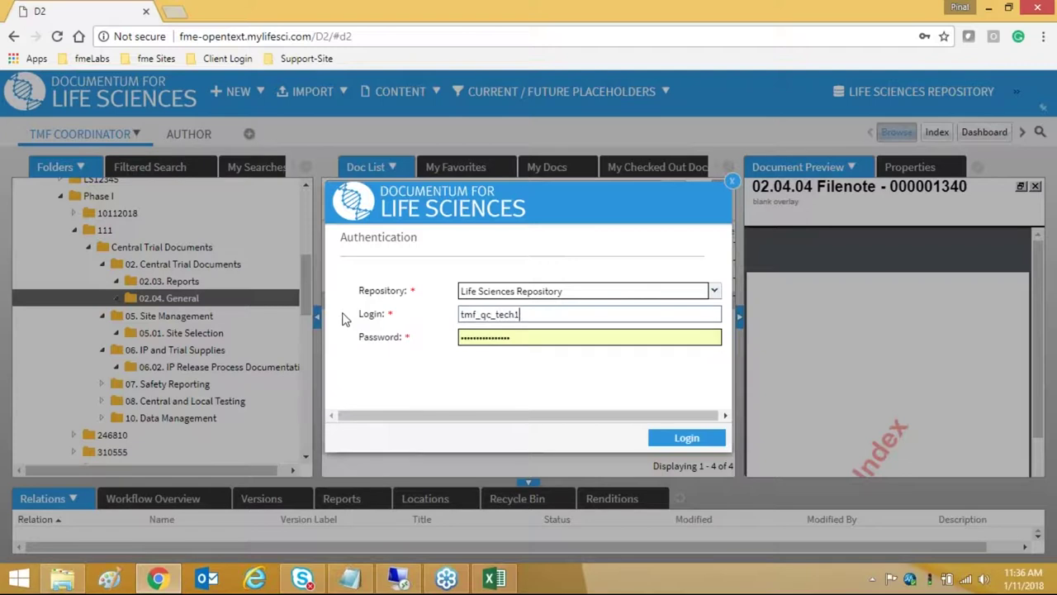
pyautogui.moveTo(538, 314); pyautogui.dragTo(442, 315)
pyautogui.press('BackSpace')
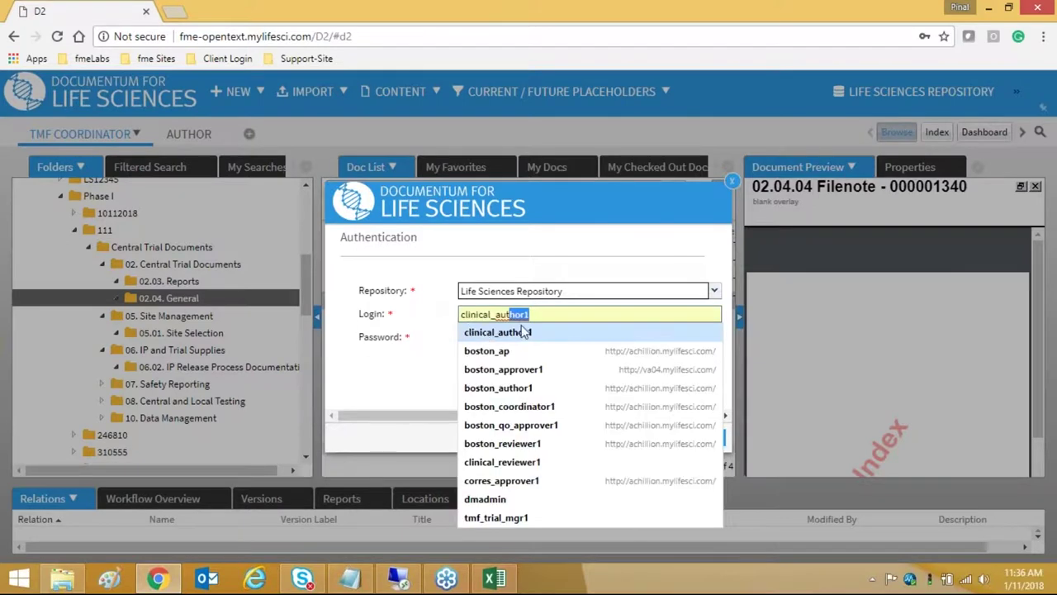
pyautogui.click(423, 328)
pyautogui.hotkey('ctrl', 'v')
pyautogui.doubleClick(551, 337)
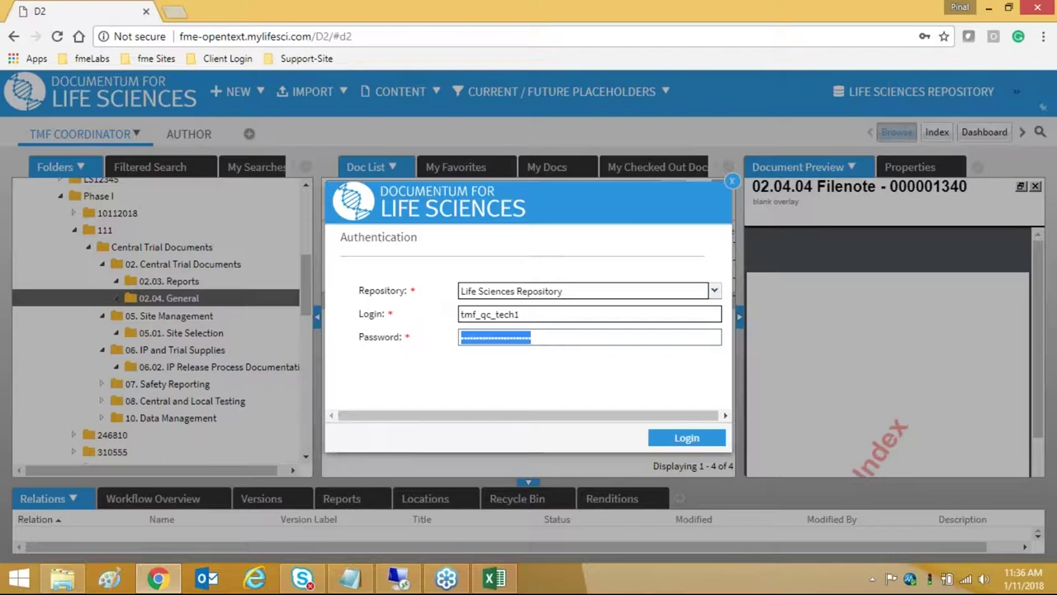
pyautogui.write('1234')
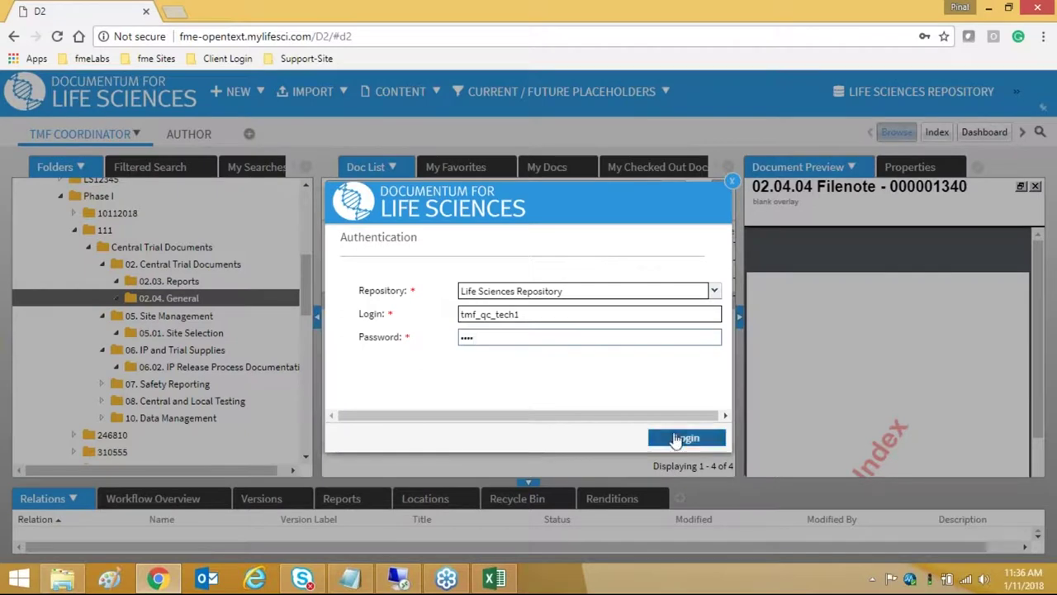
pyautogui.press('Return')
# - After the failed attempt, re-enter the correct password and sign in as the QC technician
pyautogui.click(532, 361)
pyautogui.doubleClick(542, 320)
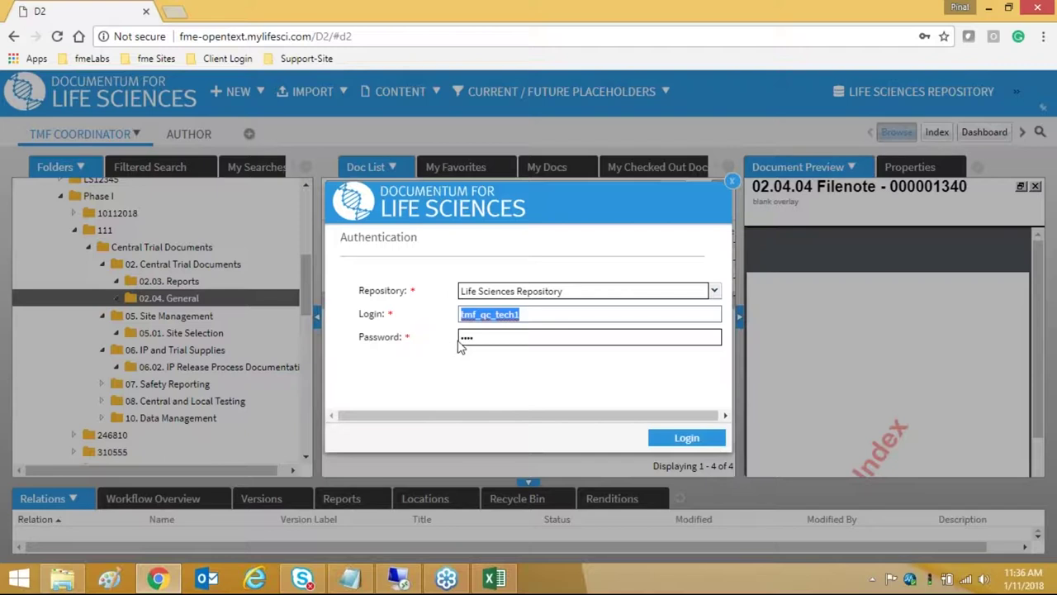
pyautogui.click(460, 337)
pyautogui.hotkey('ctrl', 'v')
pyautogui.click(670, 436)
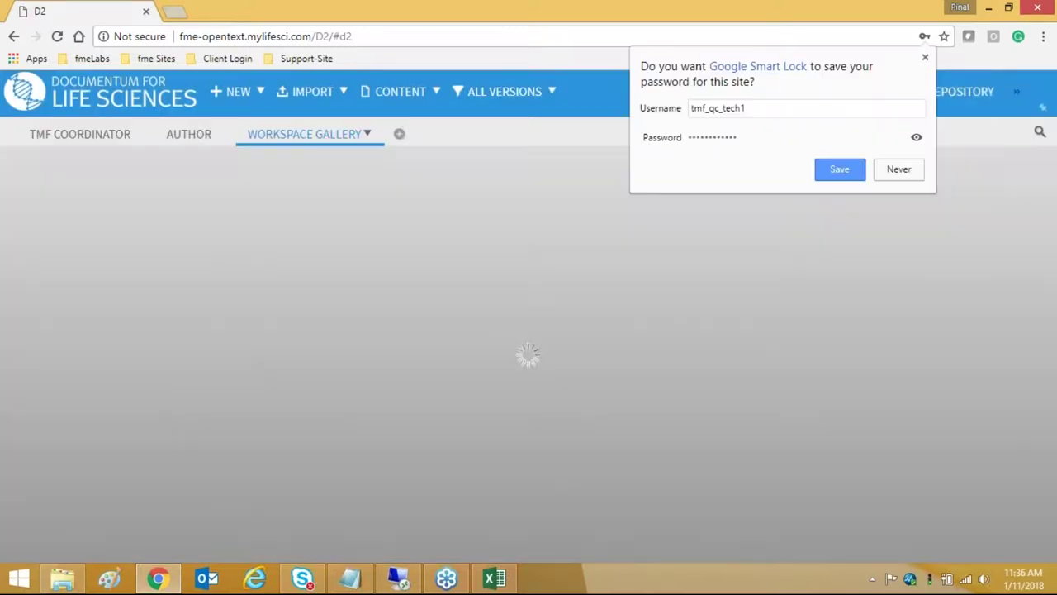
# - Save the password in Chrome and select the 02.04.04 Filenote in the Quality Check queue
pyautogui.click(860, 174)
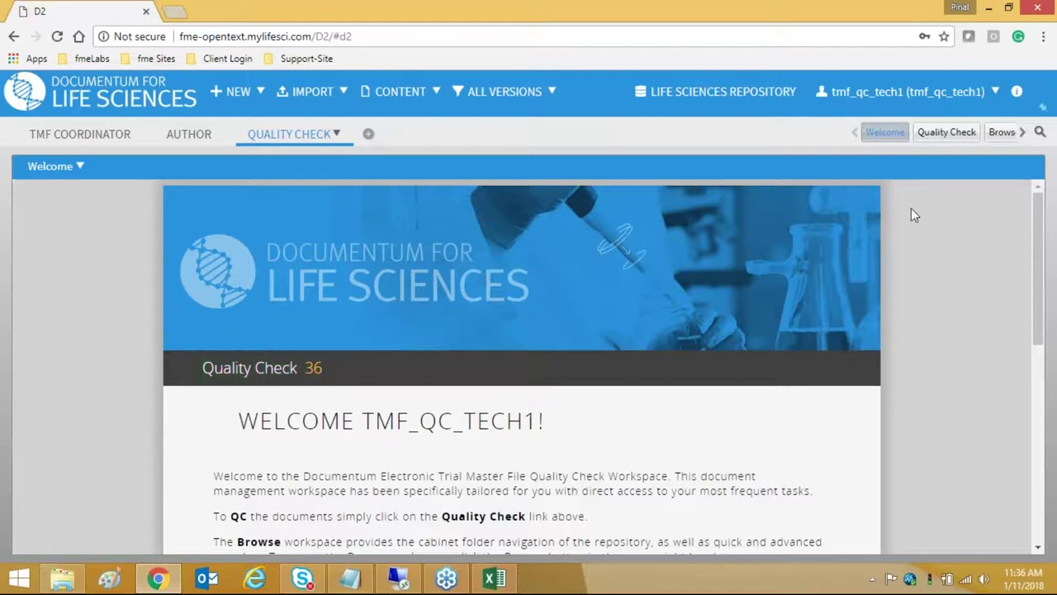
pyautogui.click(285, 376)
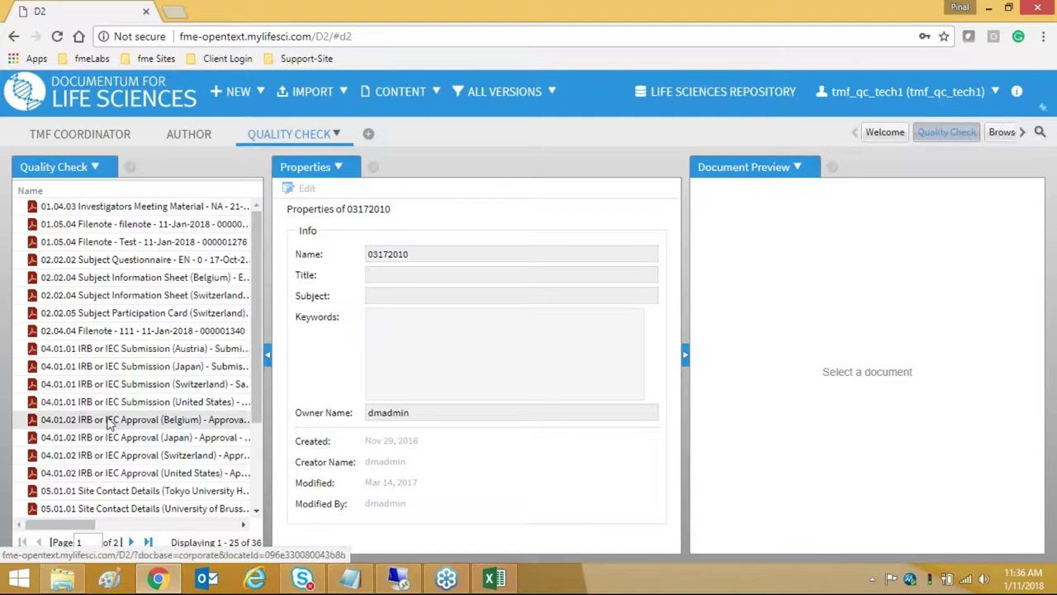
pyautogui.scroll(-2, 124, 400)
pyautogui.scroll(-1, 125, 403)
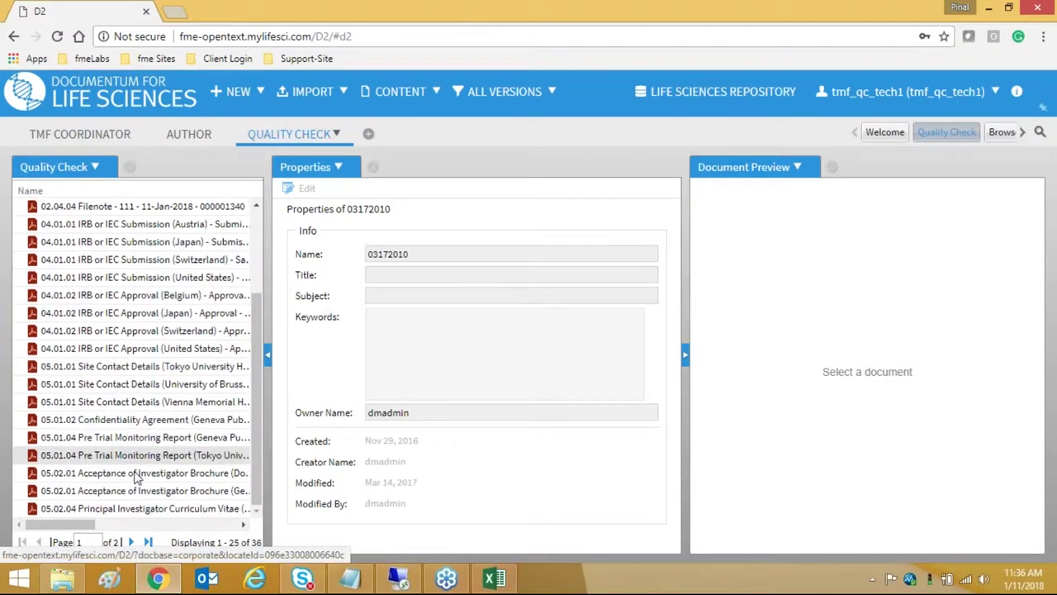
pyautogui.click(139, 509)
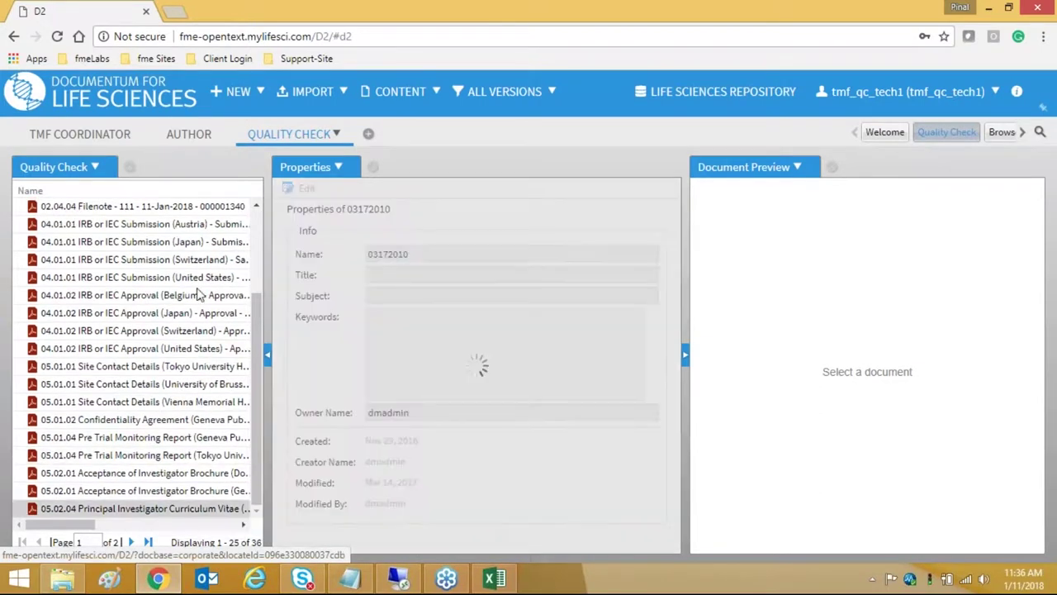
pyautogui.click(162, 209)
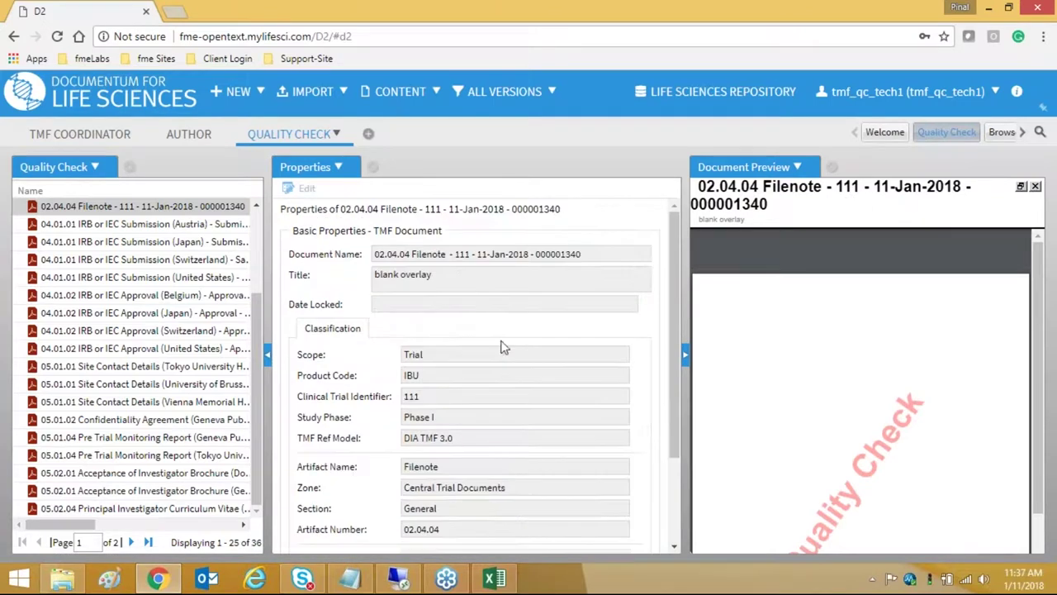
# - Review the Filenote's properties and locate it in trial 111's 02.04. General folder
pyautogui.scroll(-1, 426, 398)
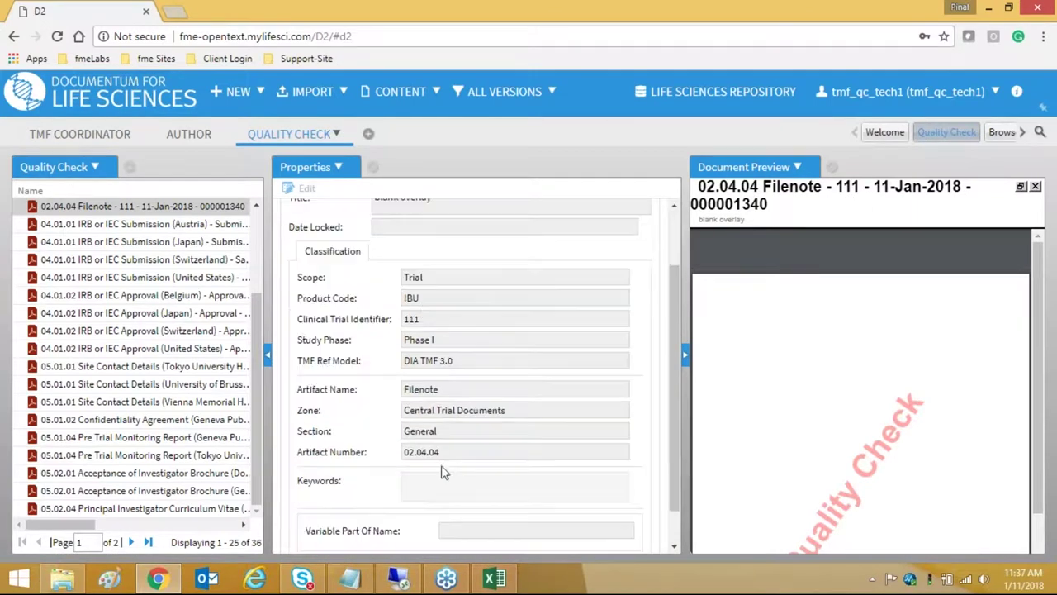
pyautogui.scroll(1, 427, 479)
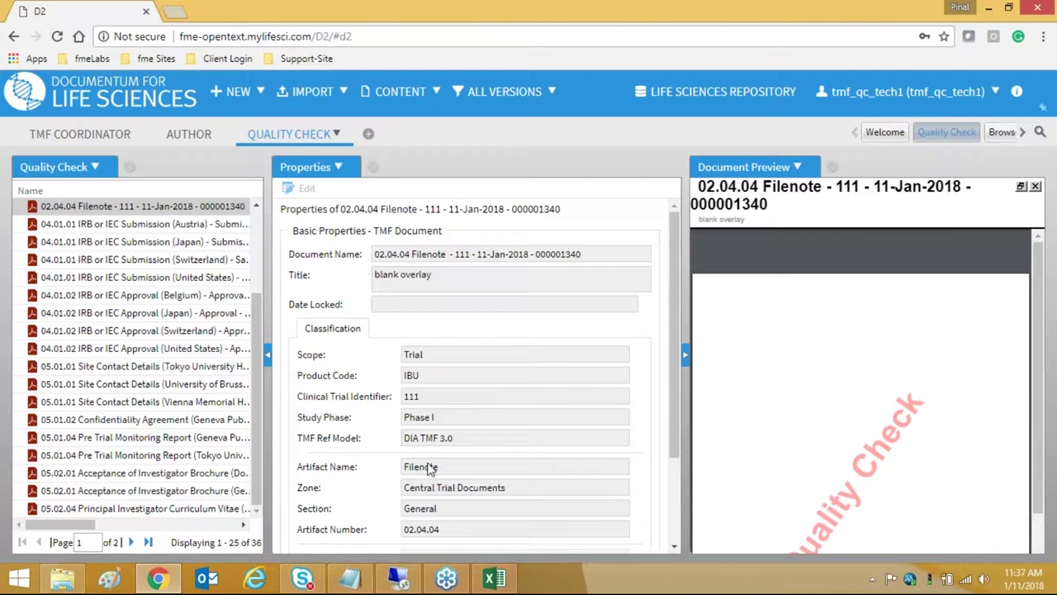
pyautogui.scroll(-1, 429, 340)
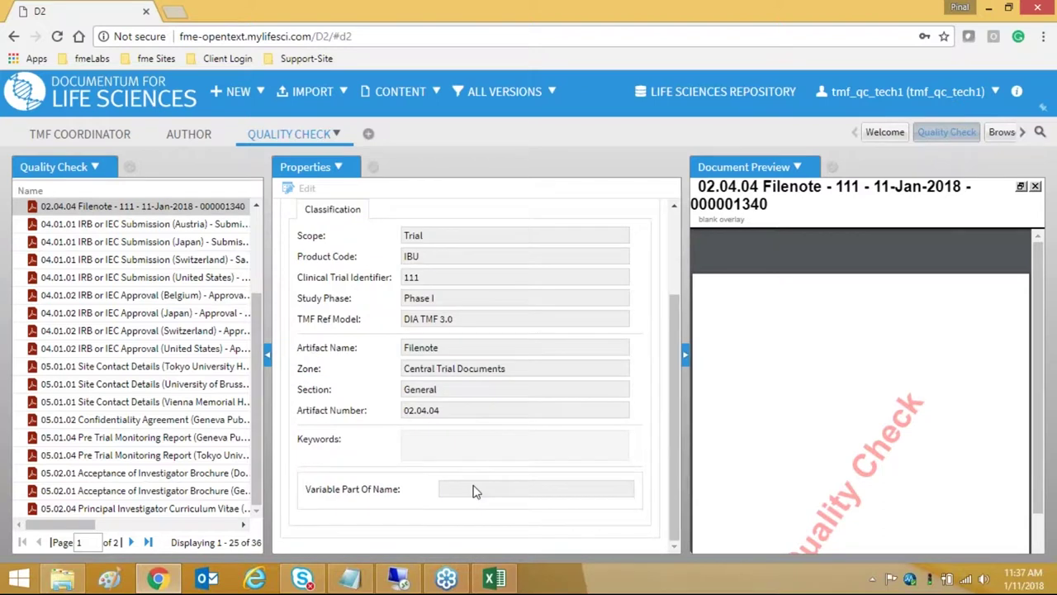
pyautogui.scroll(1, 474, 492)
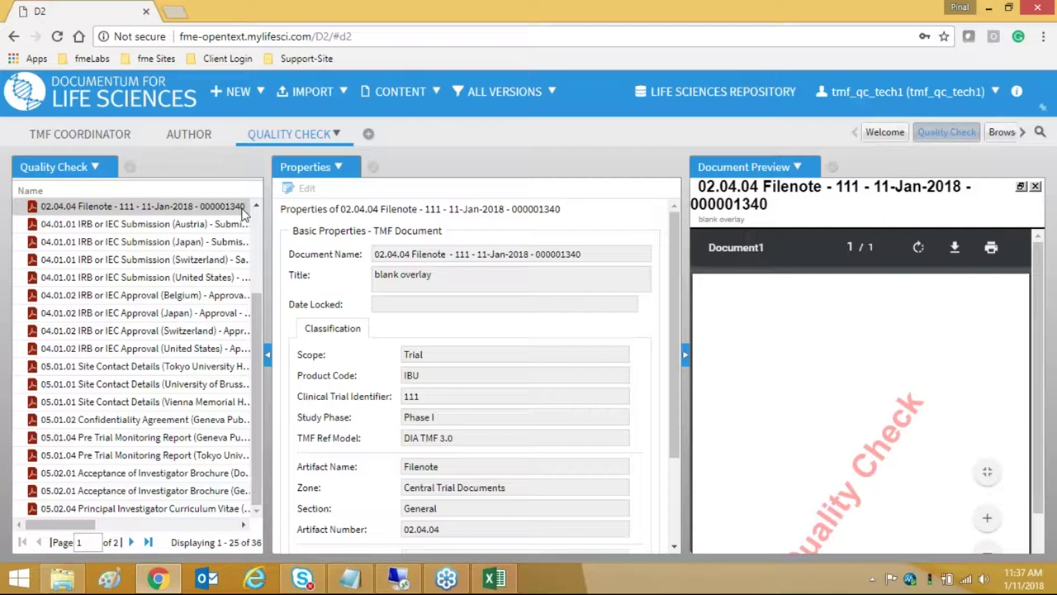
pyautogui.click(186, 207)
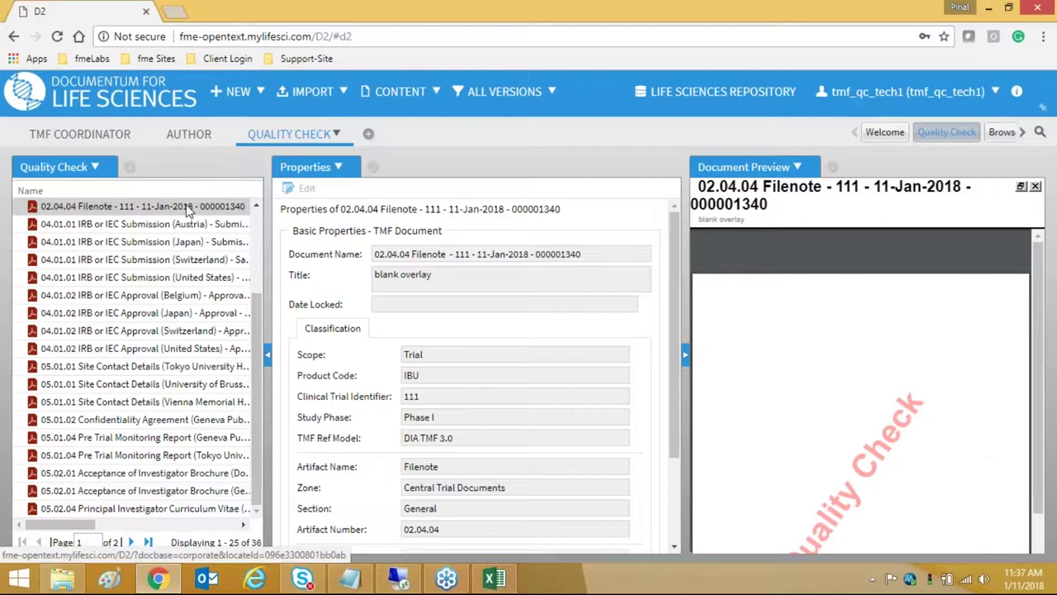
pyautogui.rightClick(186, 206)
pyautogui.click(199, 217)
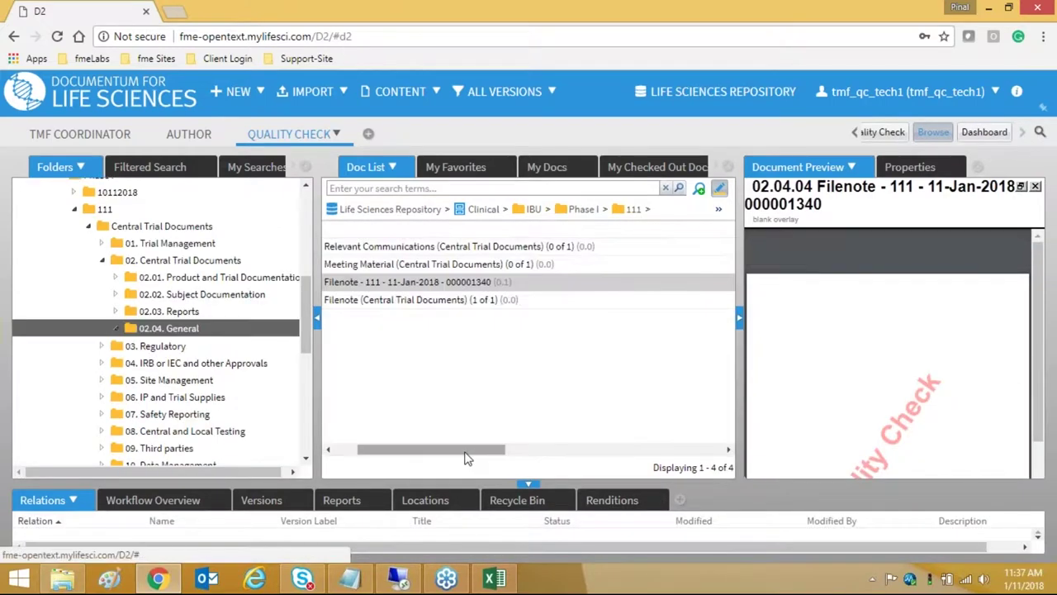
# - Pass quality check on the trial 111 Filenote, confirming it becomes Final
pyautogui.moveTo(466, 452); pyautogui.dragTo(443, 453)
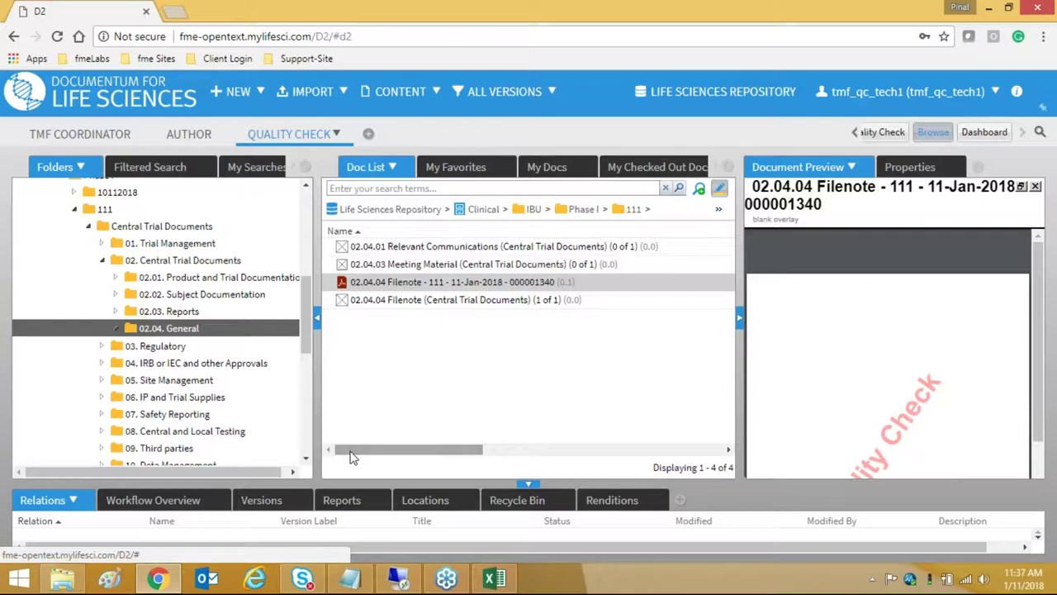
pyautogui.rightClick(418, 285)
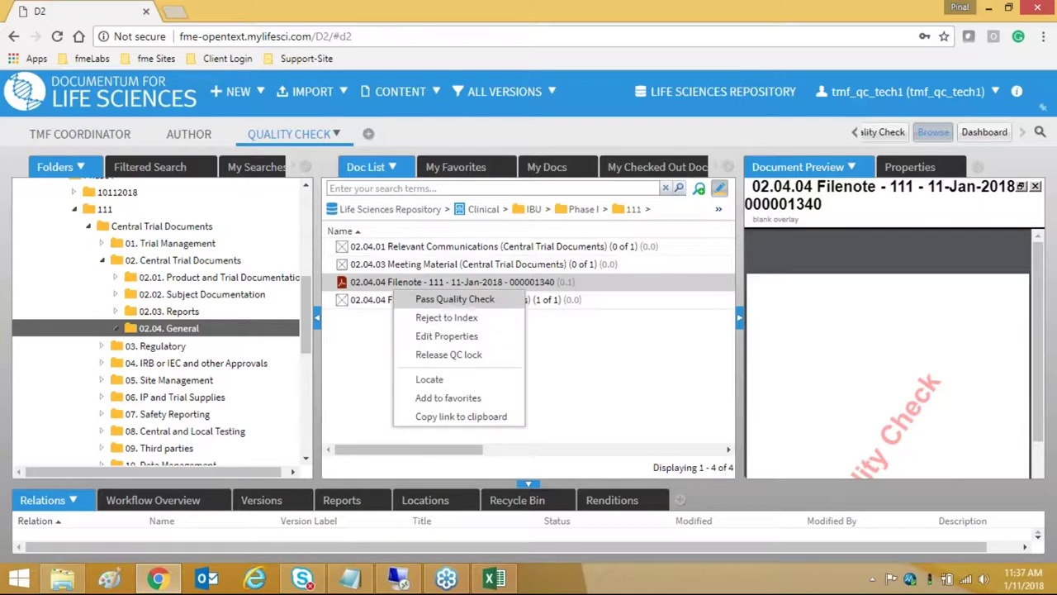
pyautogui.click(445, 303)
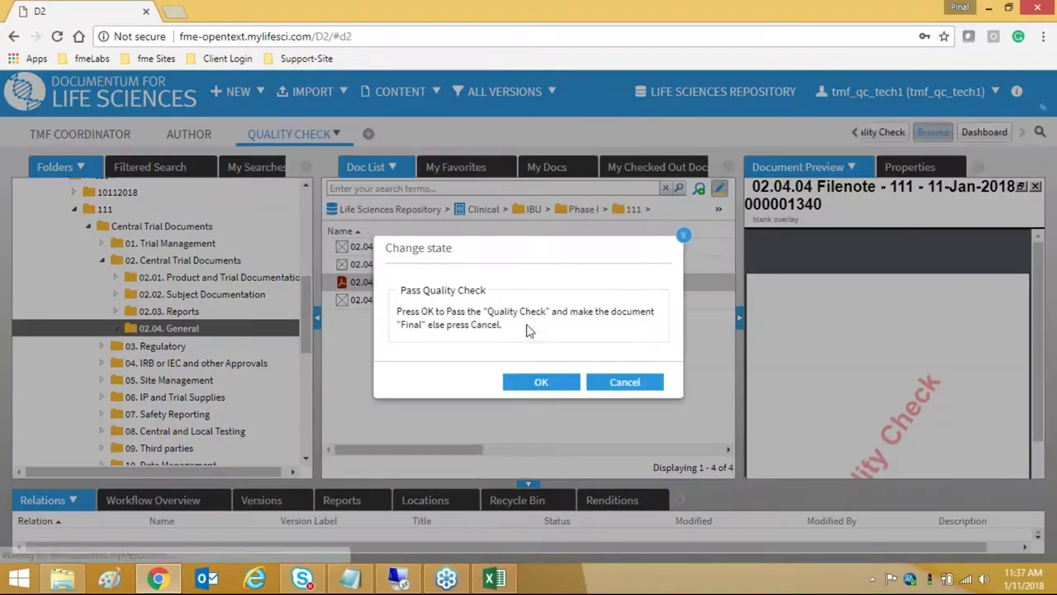
pyautogui.click(534, 379)
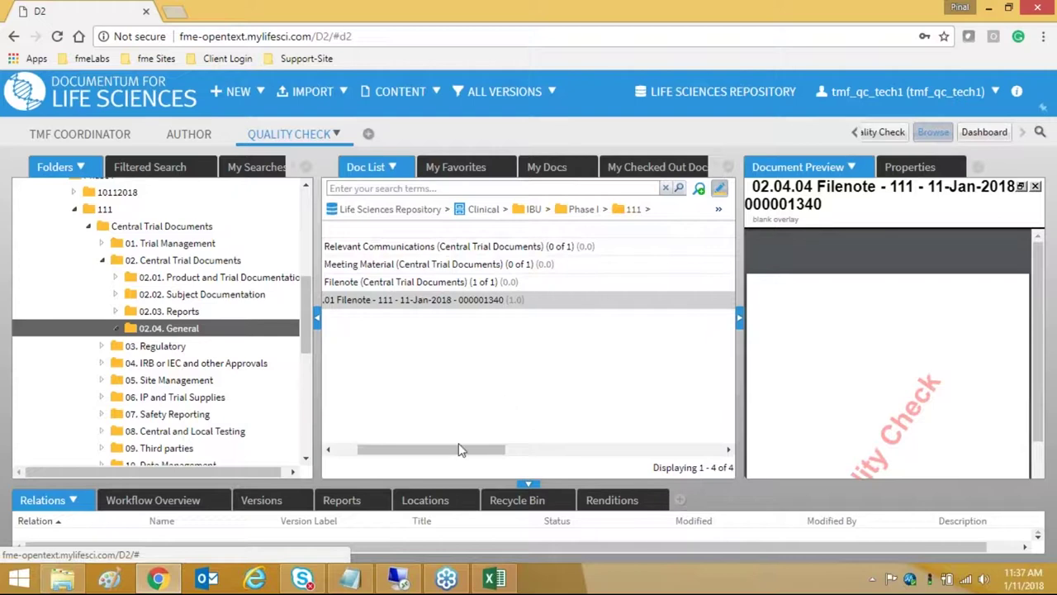
# - Verify the Status column shows Final and go to the Dashboard
pyautogui.moveTo(458, 453); pyautogui.dragTo(364, 454)
pyautogui.moveTo(456, 452); pyautogui.dragTo(645, 452)
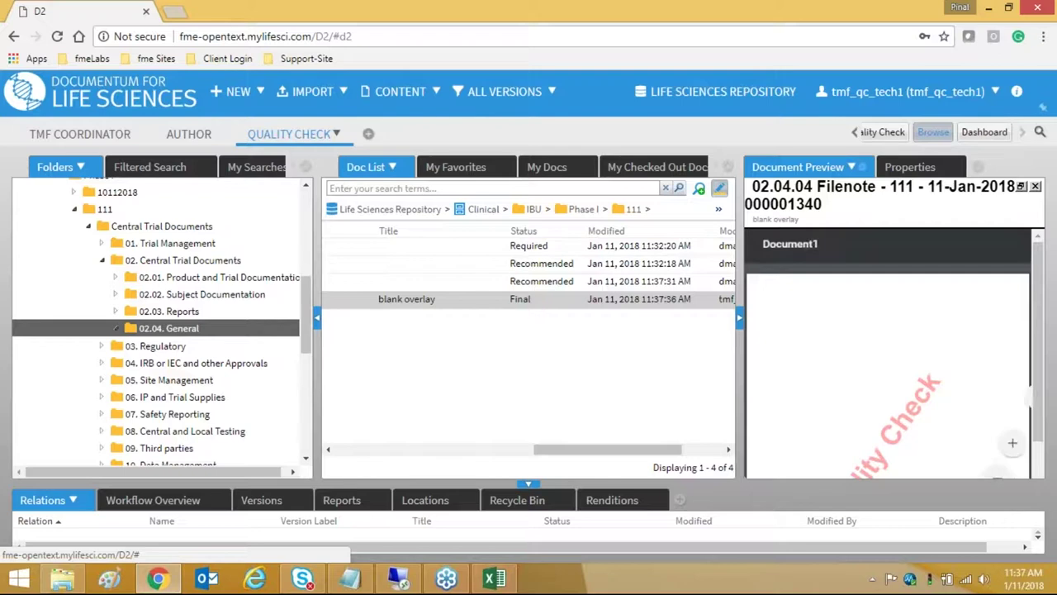
pyautogui.click(985, 133)
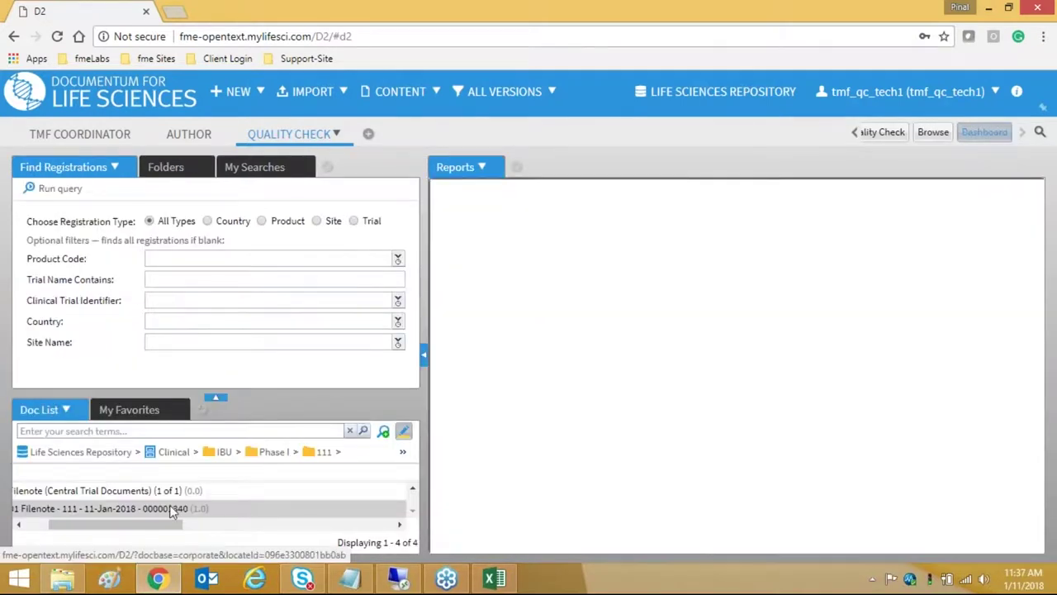
# - Search trial registrations for IBU - 111 (Trial Set-up) and list its six trial reports
pyautogui.moveTo(152, 529); pyautogui.dragTo(128, 530)
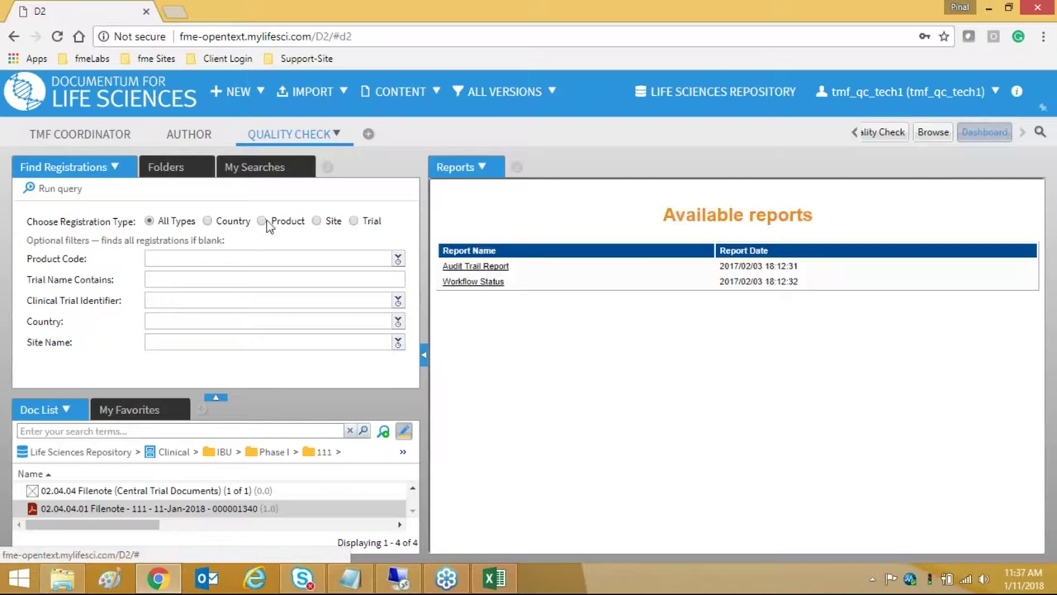
pyautogui.click(354, 221)
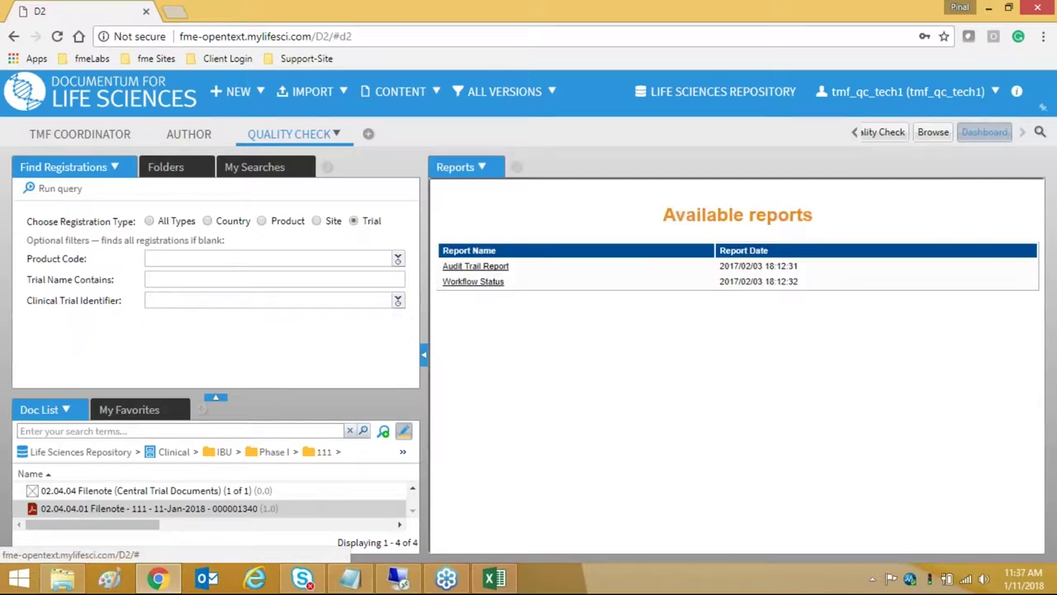
pyautogui.click(268, 300)
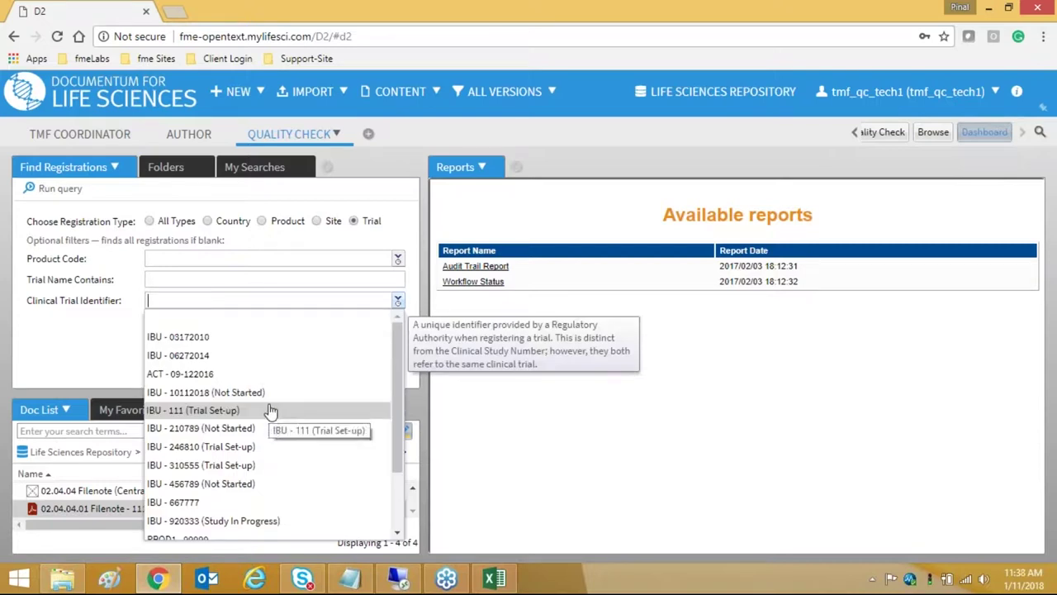
pyautogui.scroll(-2, 271, 411)
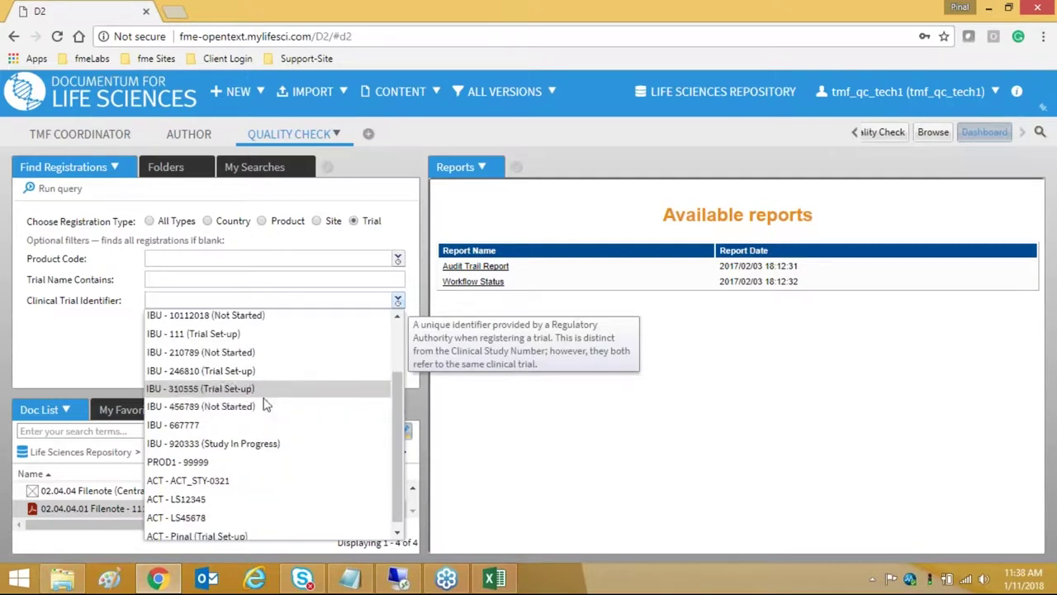
pyautogui.scroll(2, 260, 401)
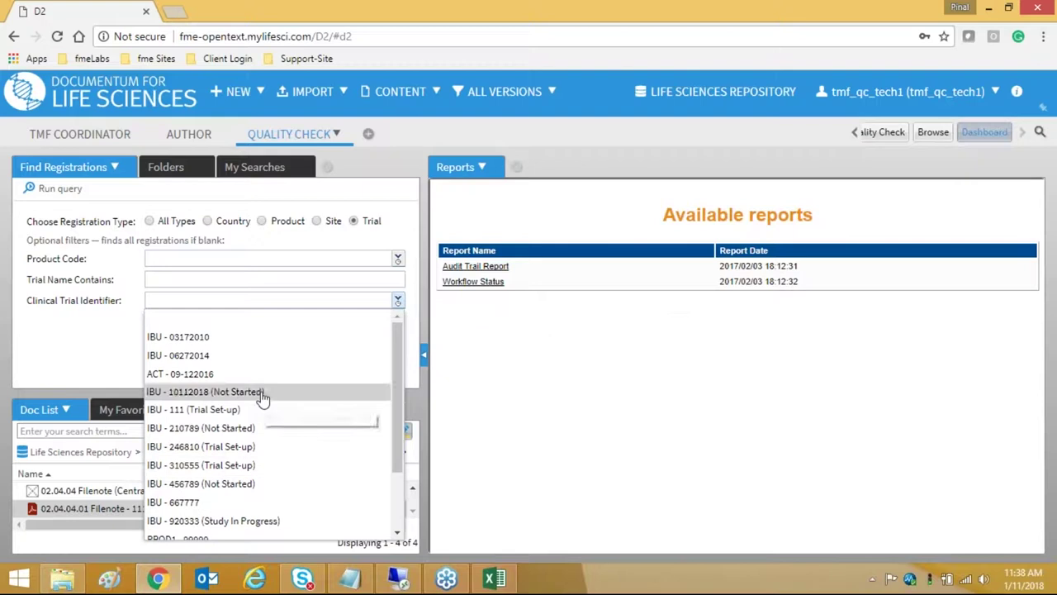
pyautogui.click(207, 411)
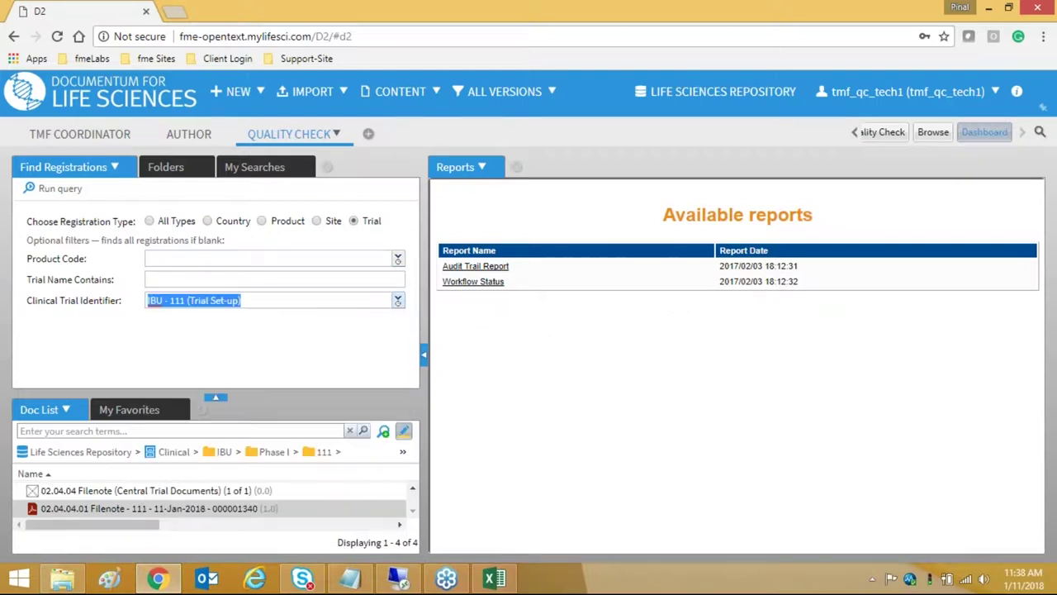
pyautogui.click(55, 189)
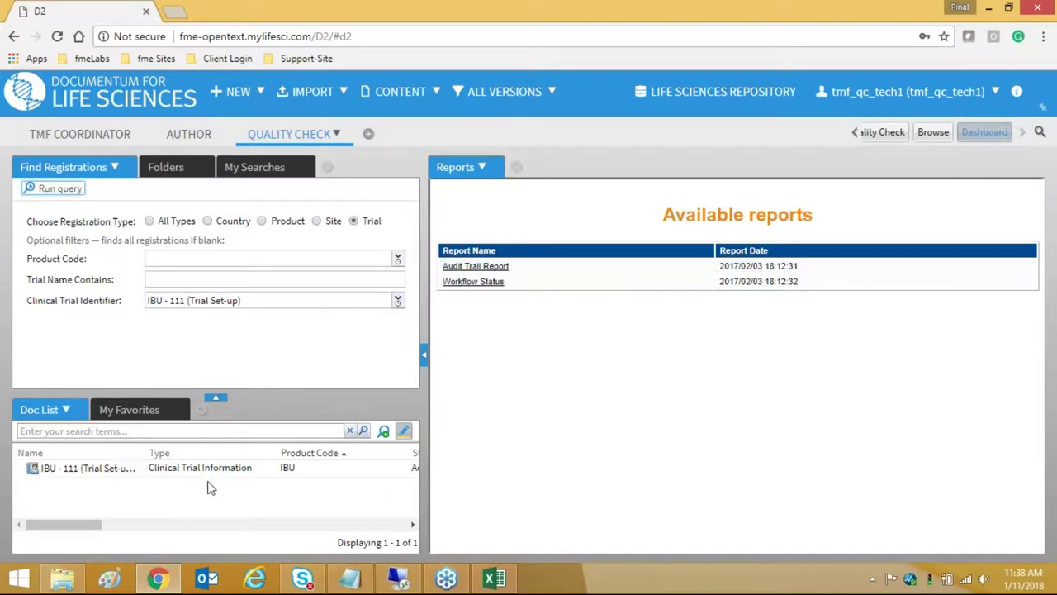
pyautogui.click(475, 281)
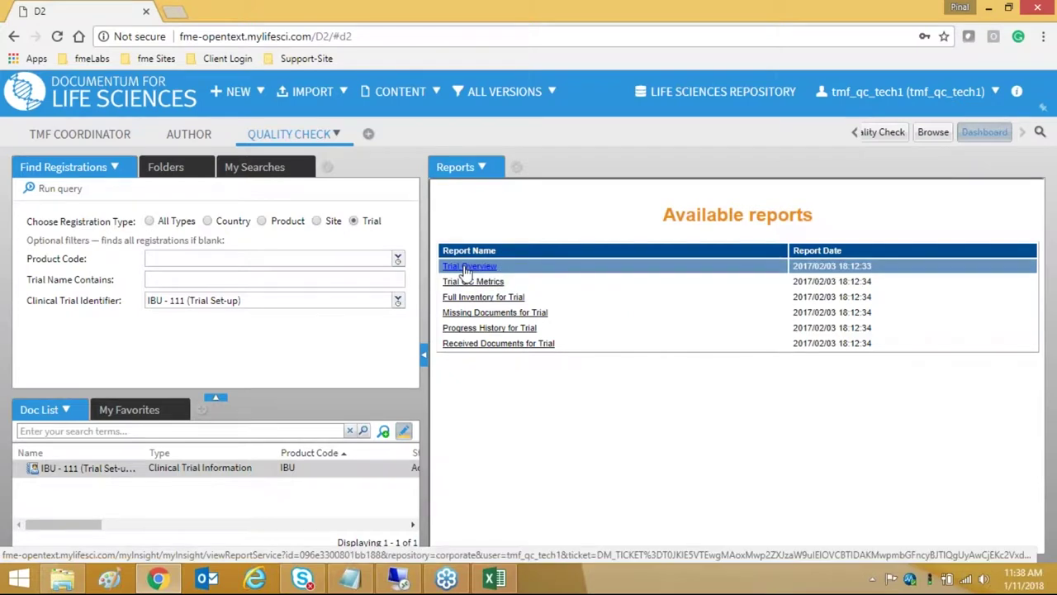
# - Open the Trial Overview report for IBU - 111 and export its data to Excel
pyautogui.scroll(-1, 489, 275)
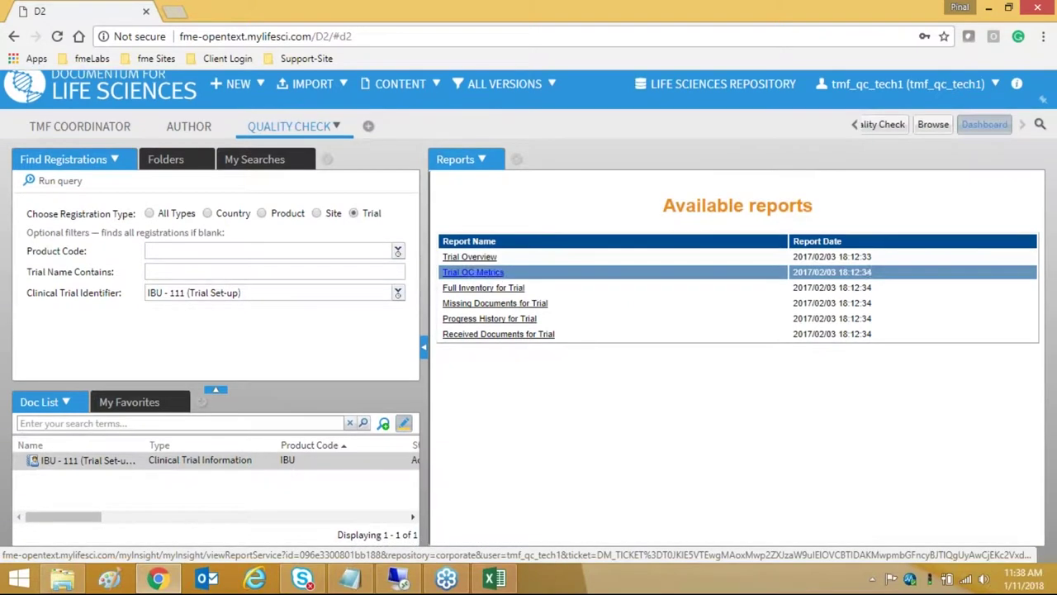
pyautogui.click(475, 257)
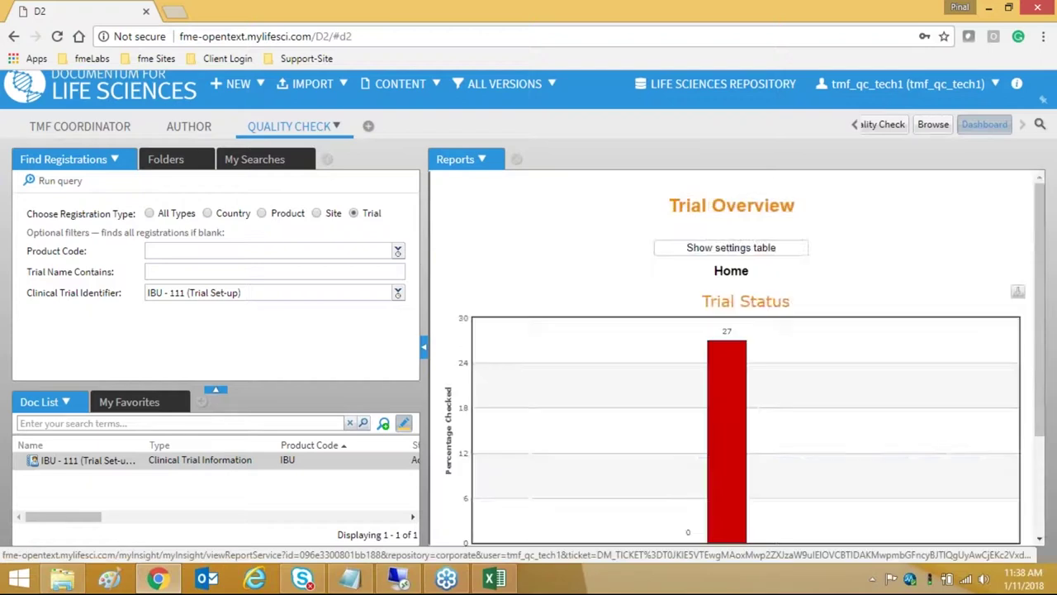
pyautogui.scroll(-3, 853, 331)
pyautogui.scroll(3, 853, 331)
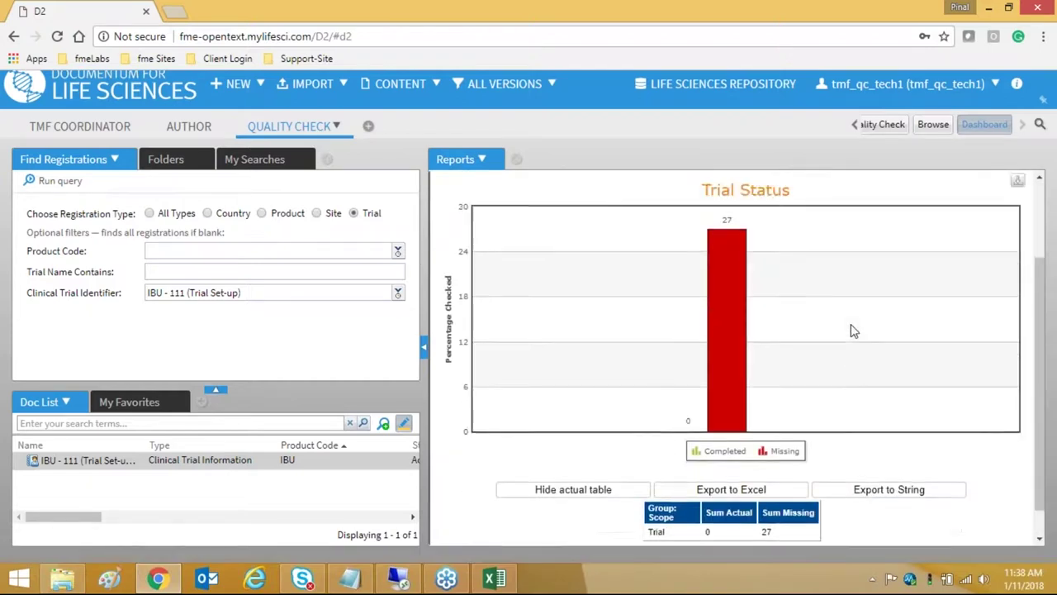
pyautogui.moveTo(732, 352)
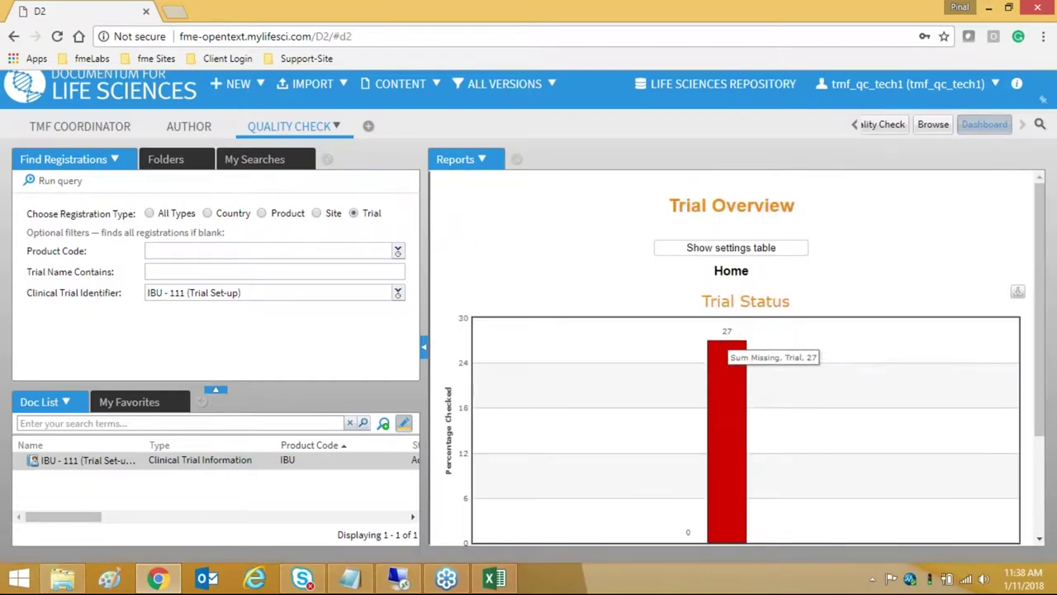
pyautogui.scroll(-3, 780, 372)
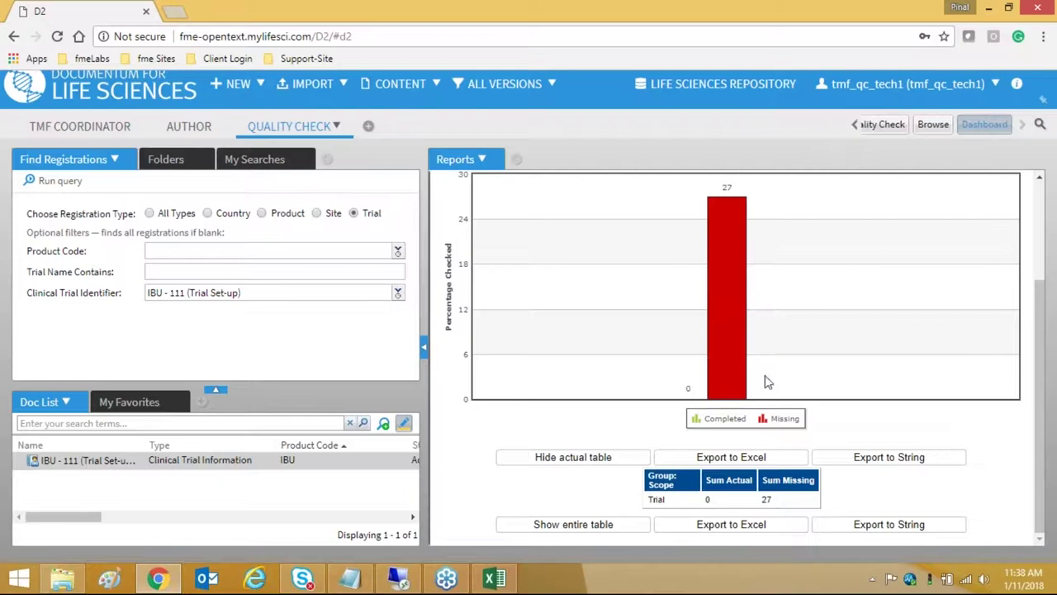
pyautogui.click(746, 525)
pyautogui.scroll(3, 719, 372)
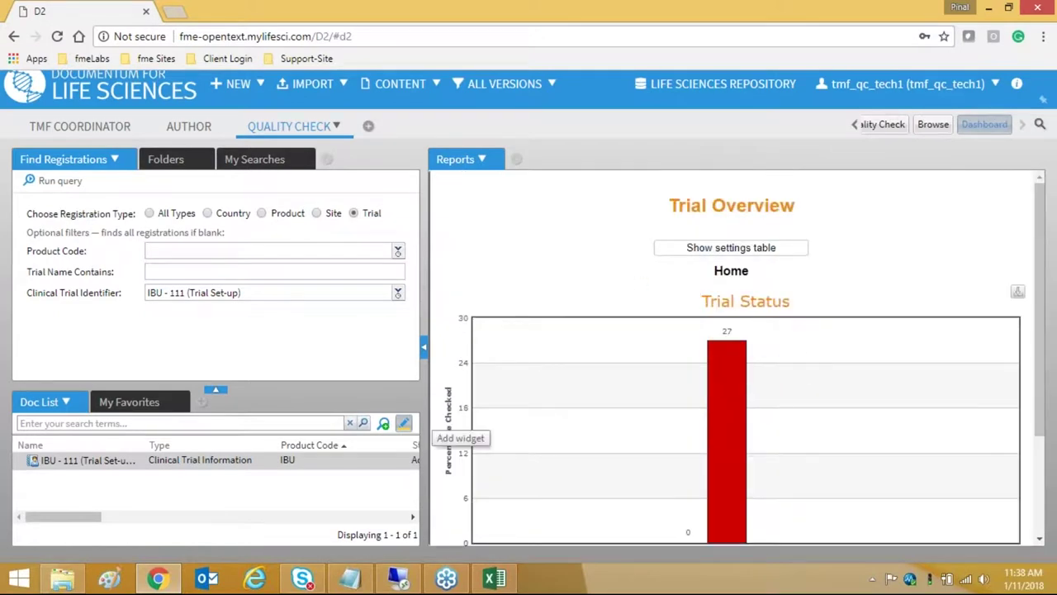
# - Review the Missing Documents and Progress History reports, then switch to the Author workspace
pyautogui.click(287, 464)
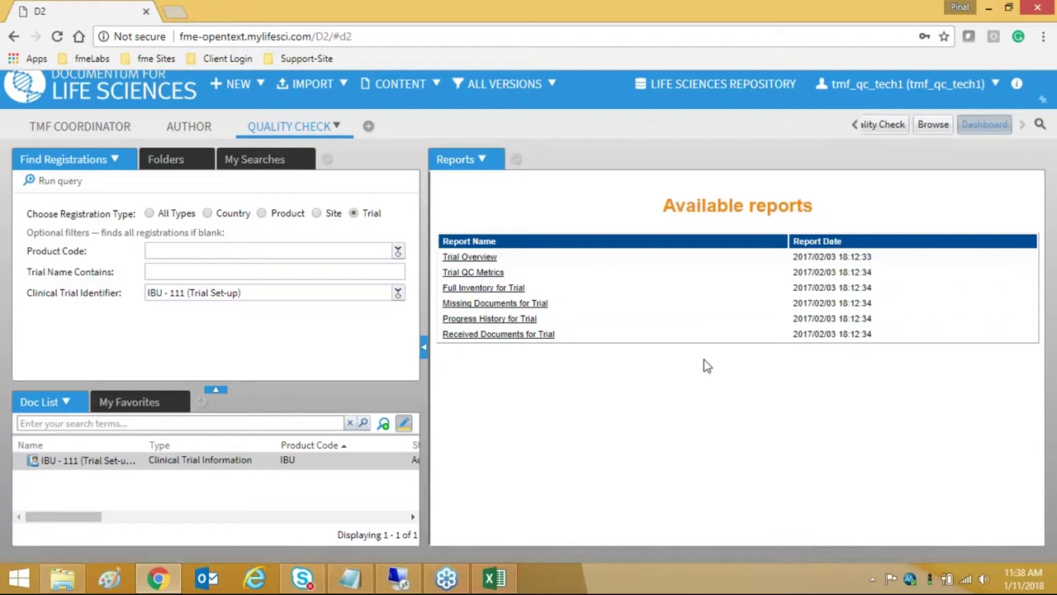
pyautogui.scroll(-3, 880, 331)
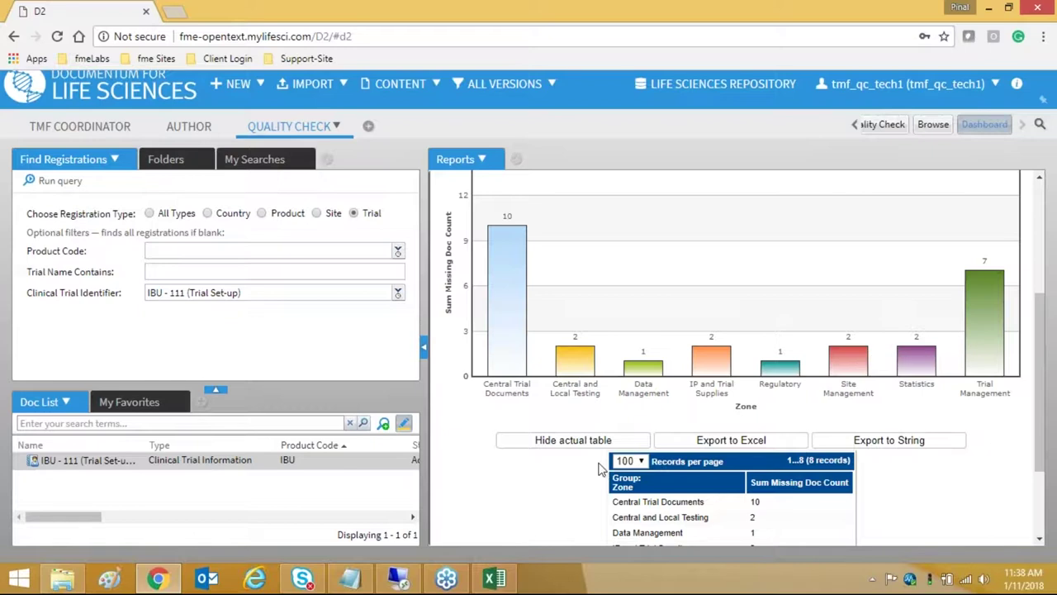
pyautogui.scroll(-3, 603, 469)
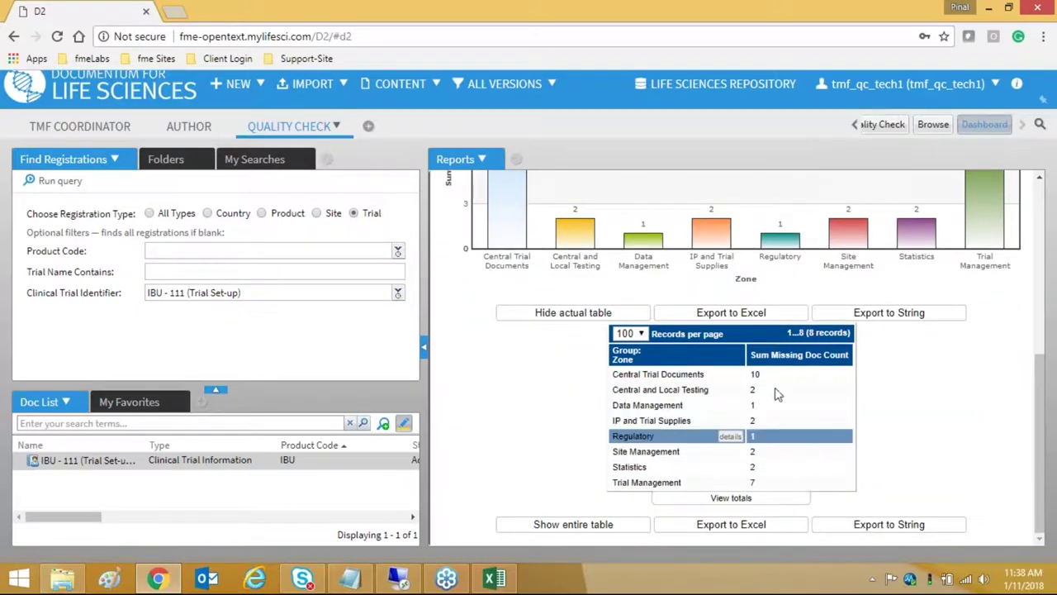
pyautogui.scroll(8, 732, 436)
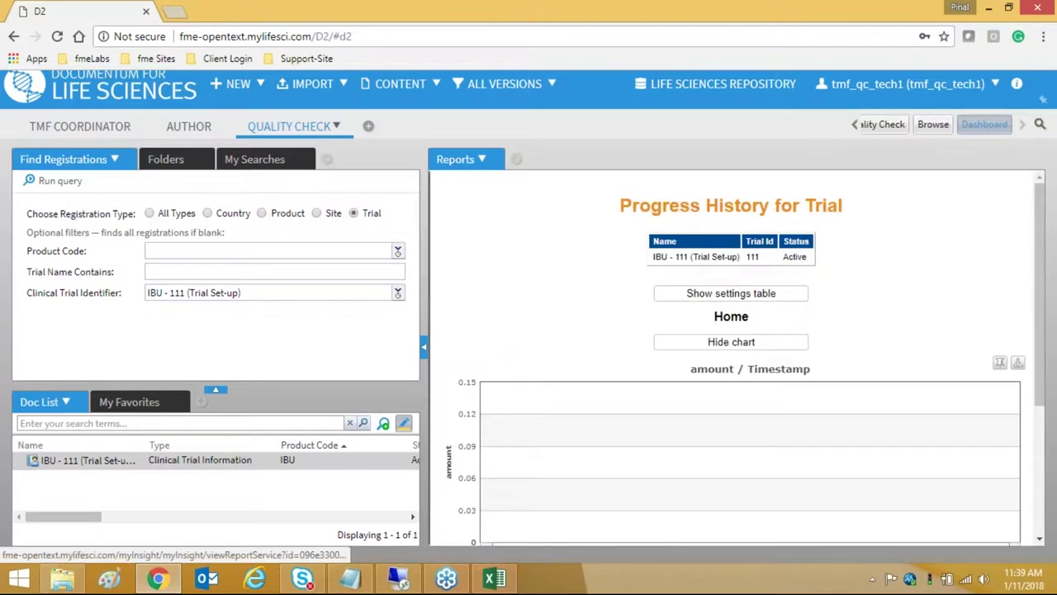
pyautogui.scroll(-3, 876, 310)
pyautogui.scroll(3, 876, 309)
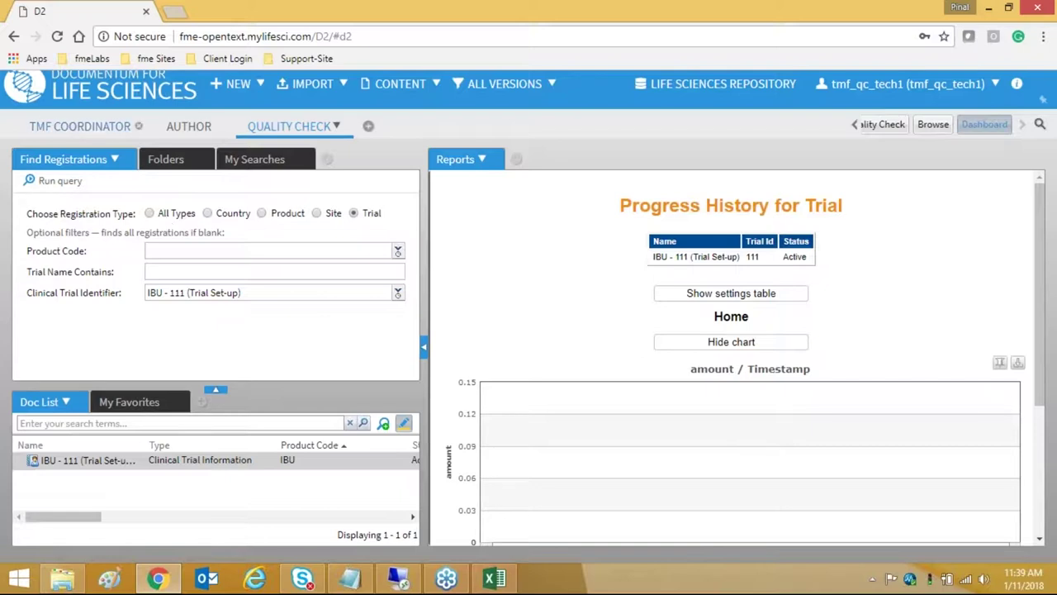
pyautogui.click(189, 130)
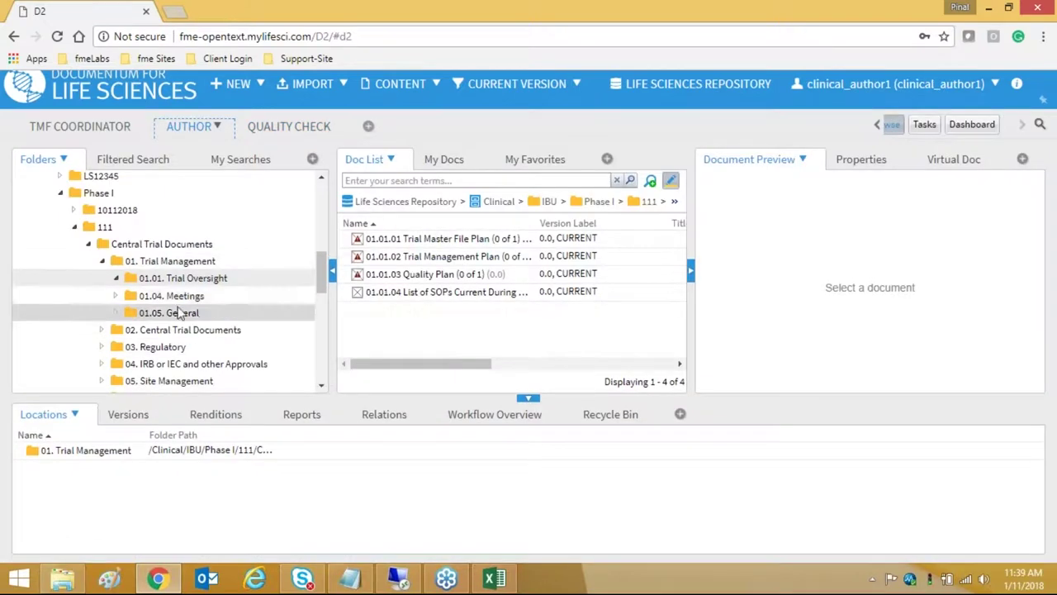
# - Browse to trial 111's 02.04. General folder and select the 02.04.03 Meeting Material document
pyautogui.click(195, 296)
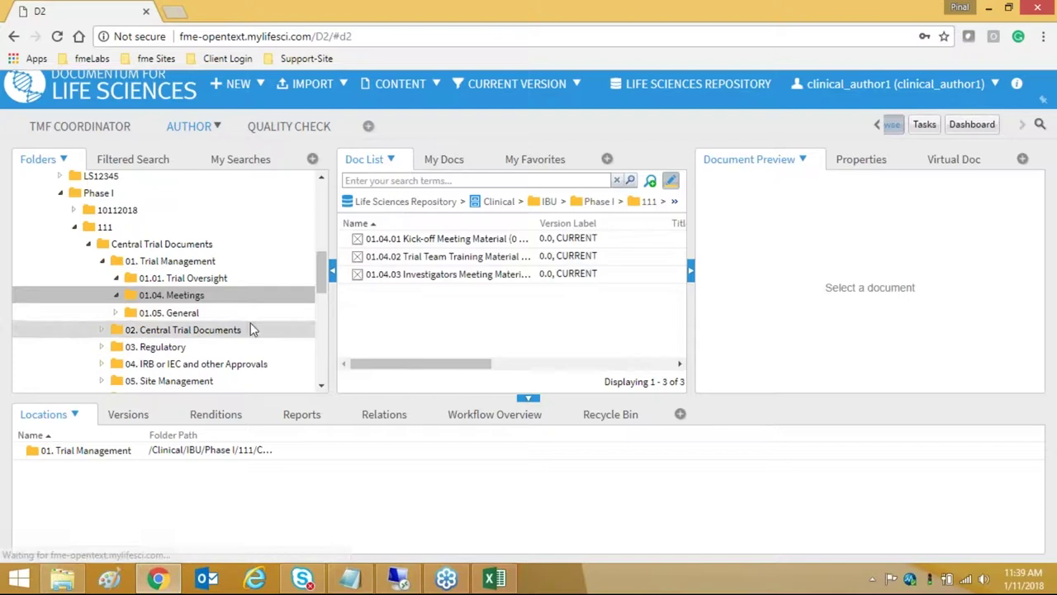
pyautogui.click(195, 332)
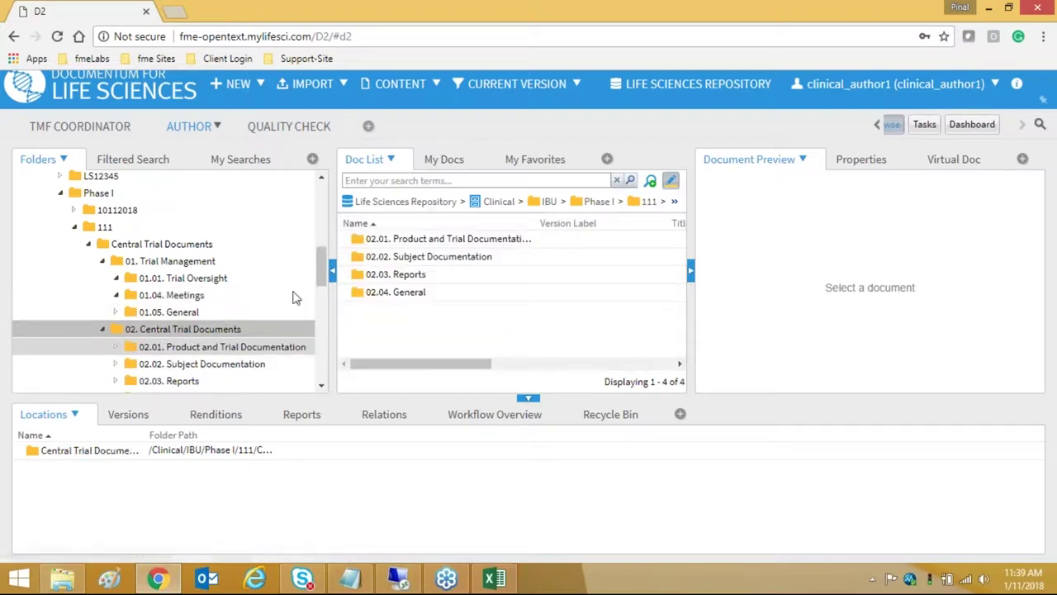
pyautogui.scroll(-2, 247, 301)
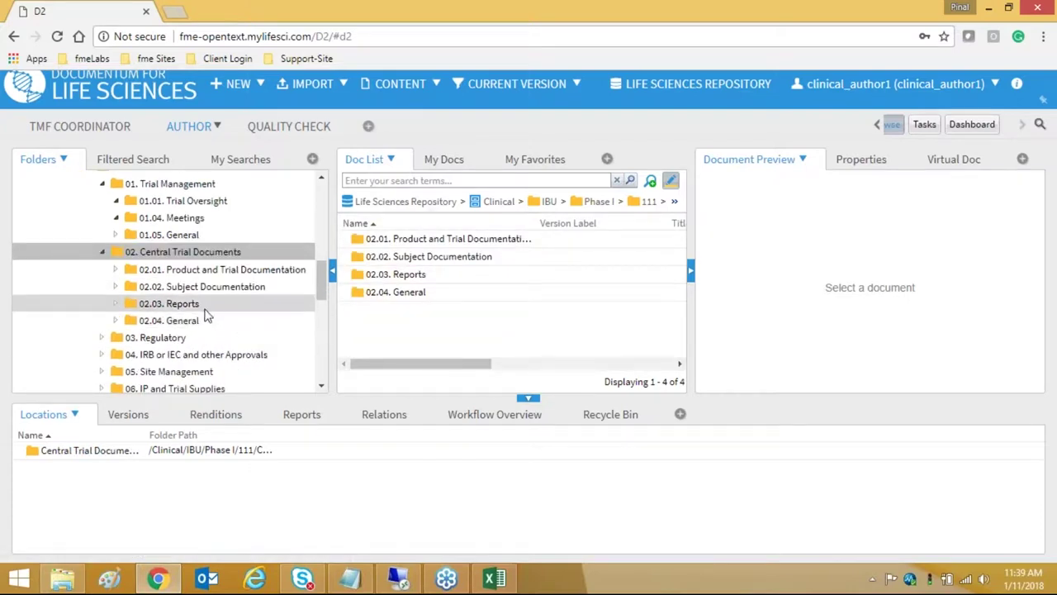
pyautogui.click(203, 320)
pyautogui.click(450, 241)
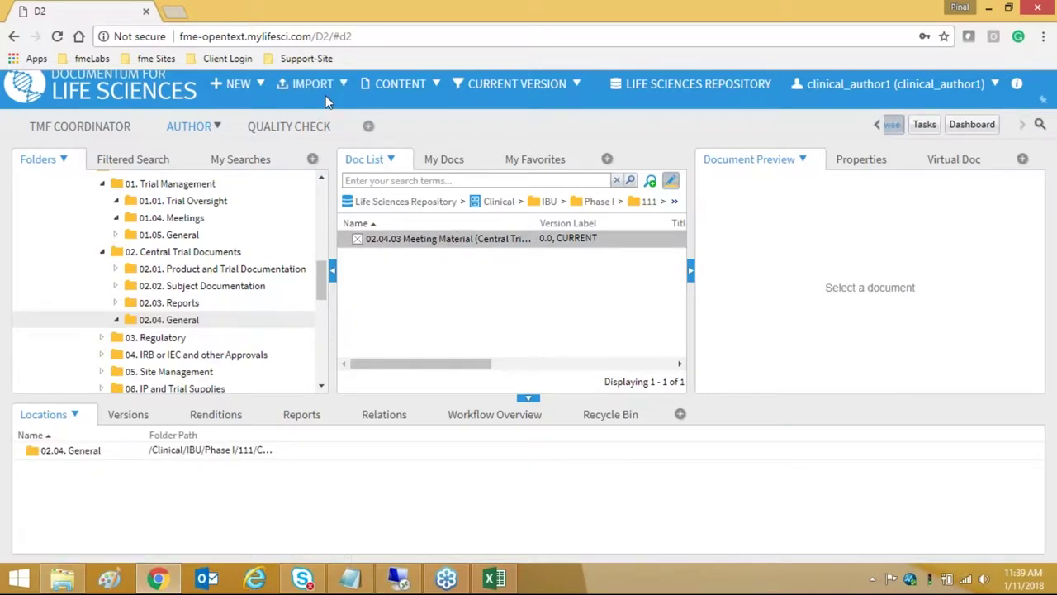
# - Import blank coverpage.pdf as a new file and continue past the file selection
pyautogui.click(324, 91)
pyautogui.click(305, 104)
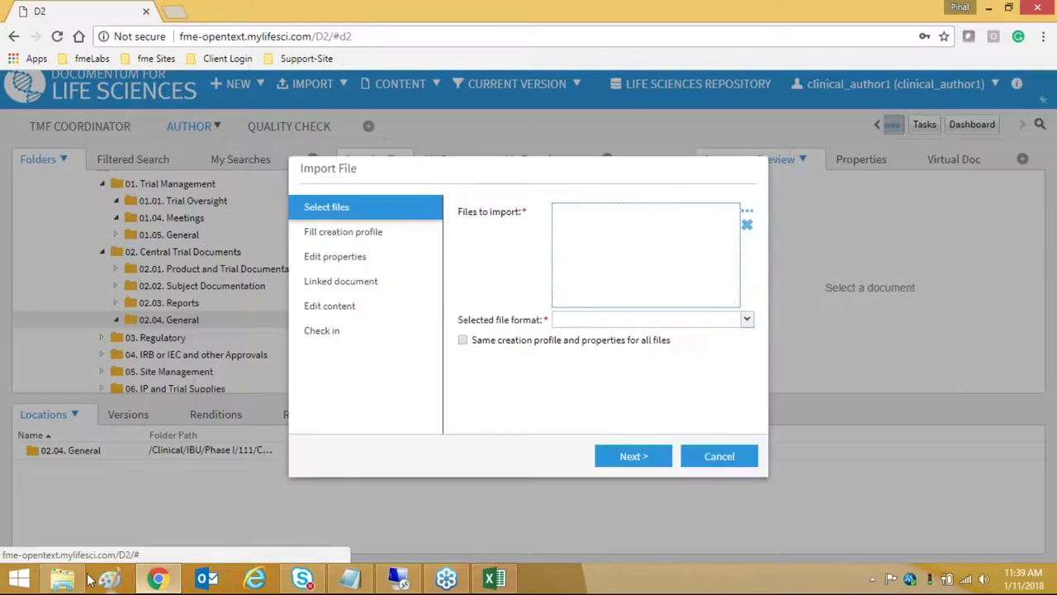
pyautogui.click(62, 578)
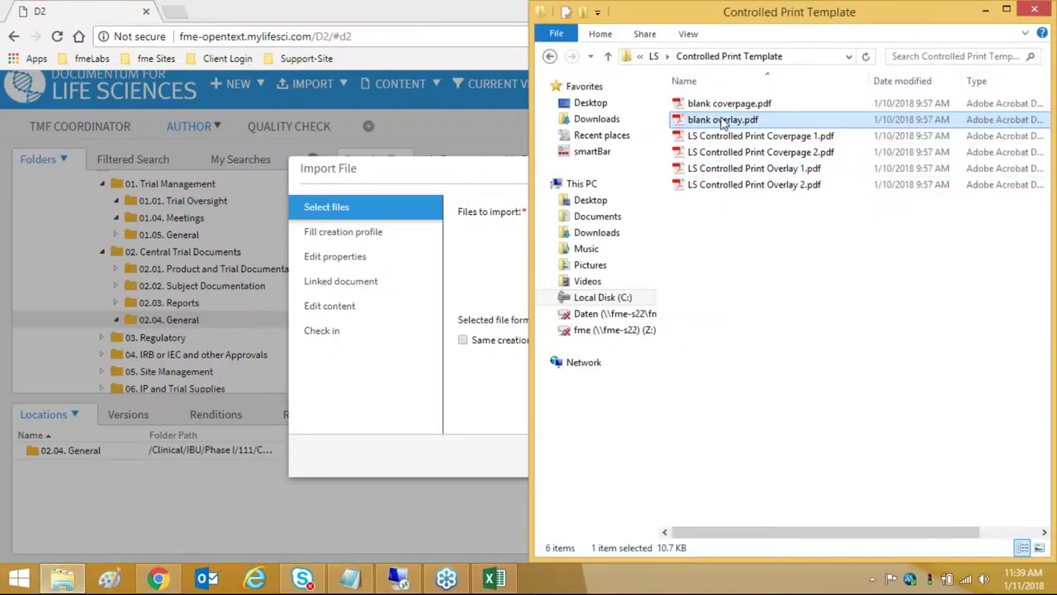
pyautogui.moveTo(723, 104); pyautogui.dragTo(516, 272)
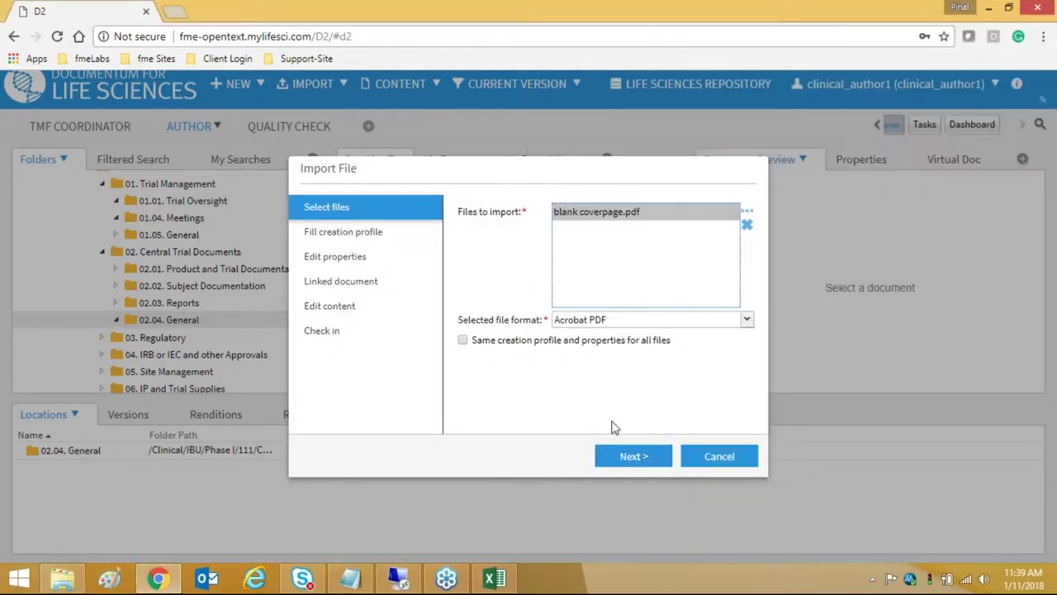
pyautogui.click(628, 455)
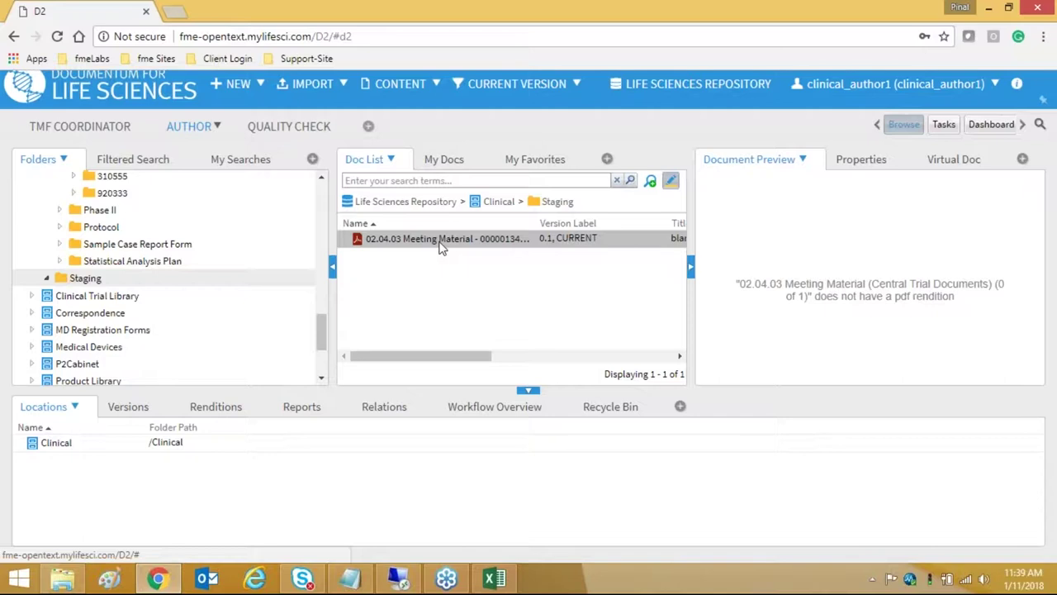
# - Preview 02.04.03 Meeting Material - 000001341 in Staging and view its locations and actions menu
pyautogui.click(440, 241)
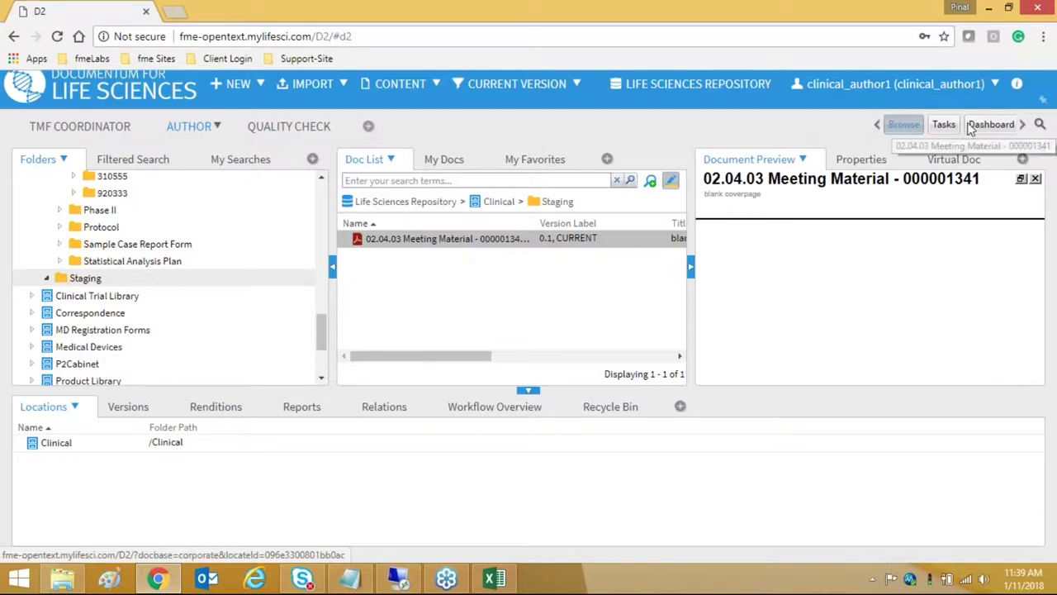
pyautogui.click(402, 240)
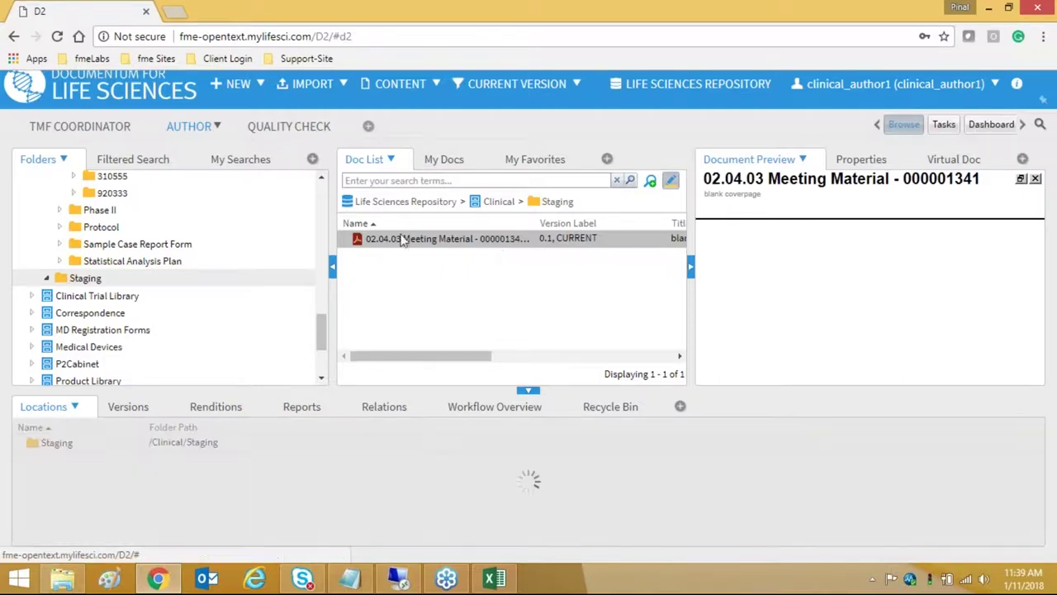
pyautogui.rightClick(410, 244)
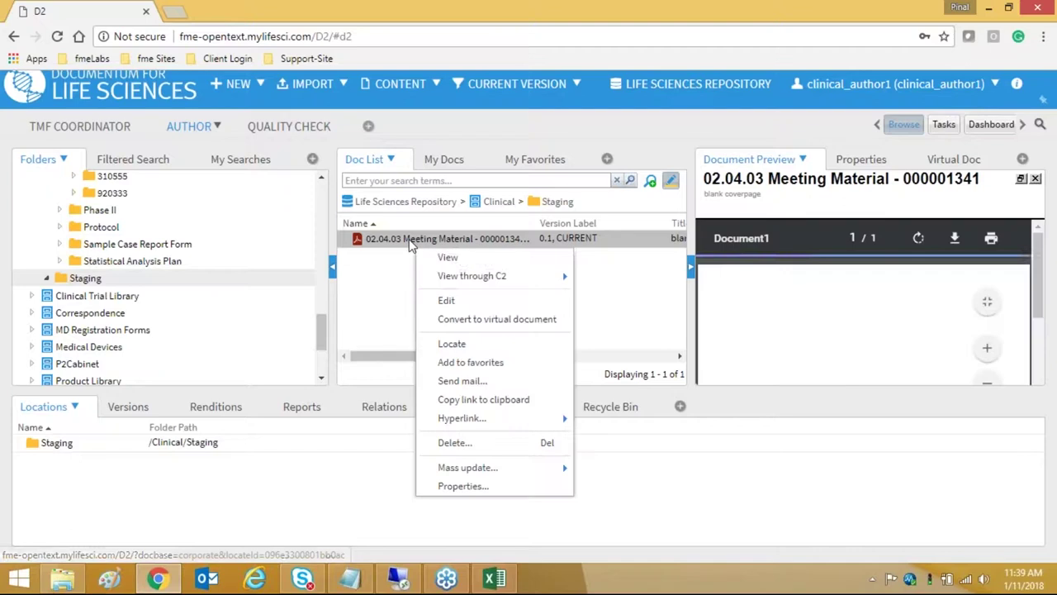
pyautogui.moveTo(469, 283)
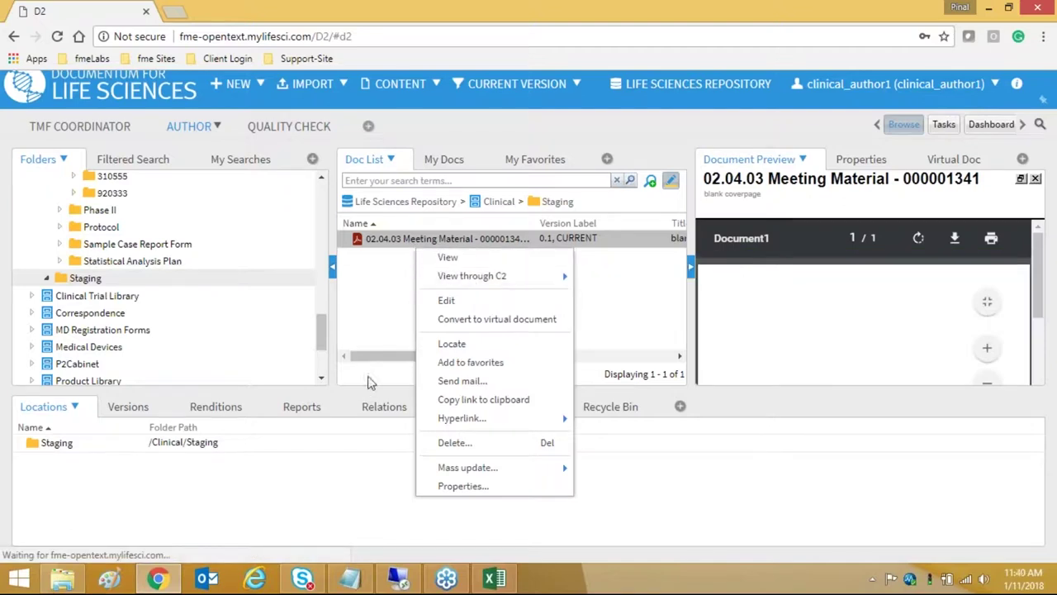
pyautogui.moveTo(381, 364)
pyautogui.mouseDown()
pyautogui.moveTo(498, 361)
pyautogui.moveTo(389, 364)
pyautogui.mouseUp()
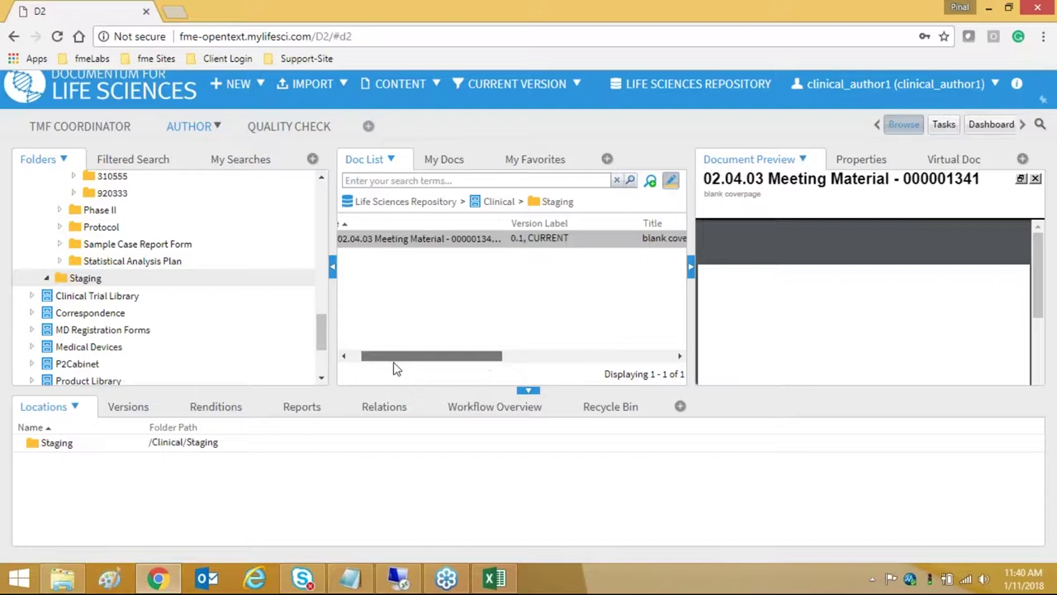
pyautogui.click(184, 126)
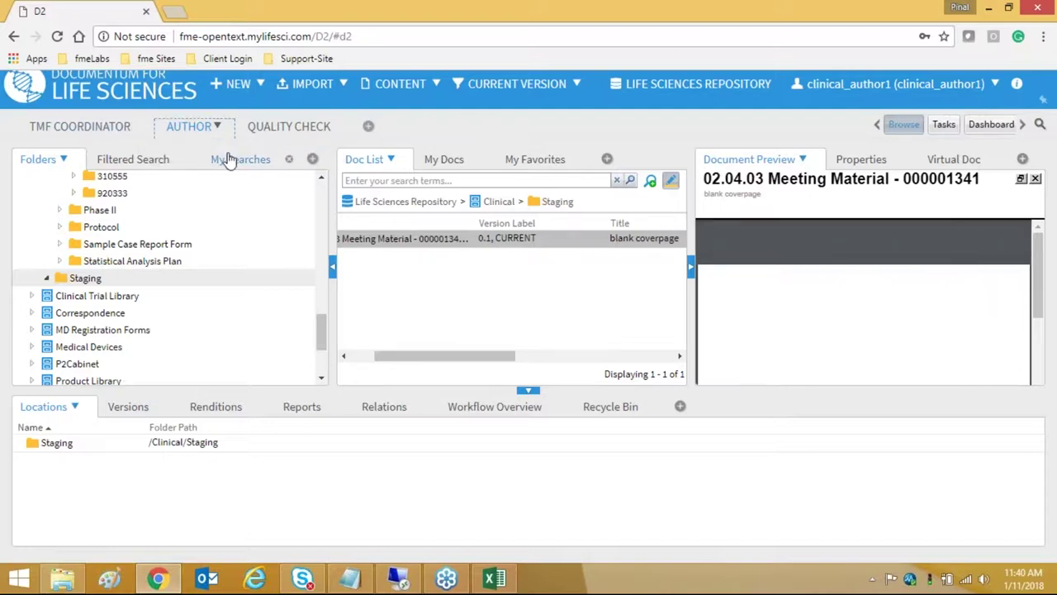
pyautogui.click(104, 132)
pyautogui.click(886, 126)
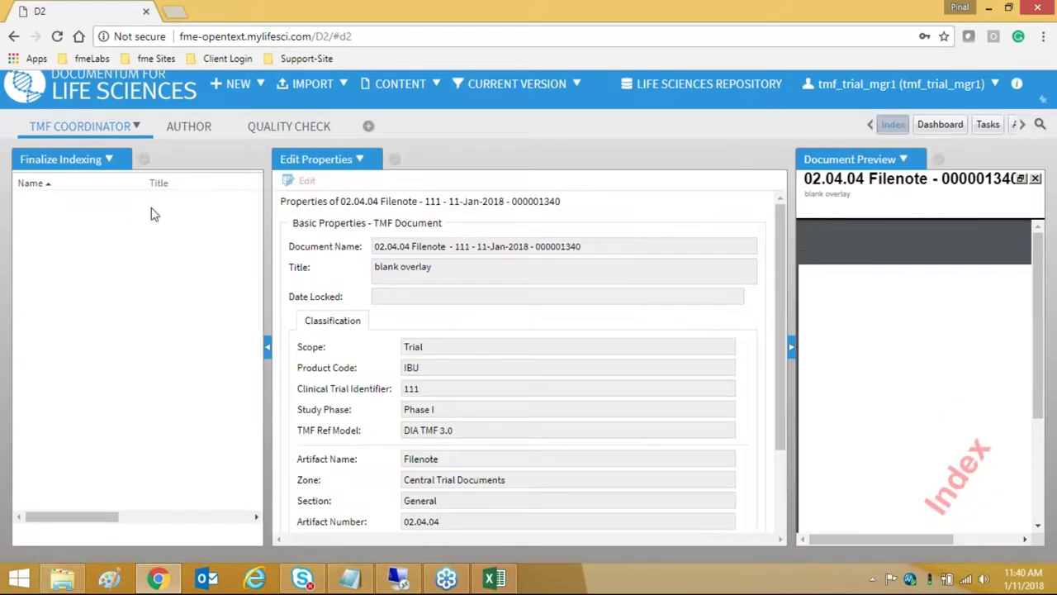
pyautogui.click(108, 160)
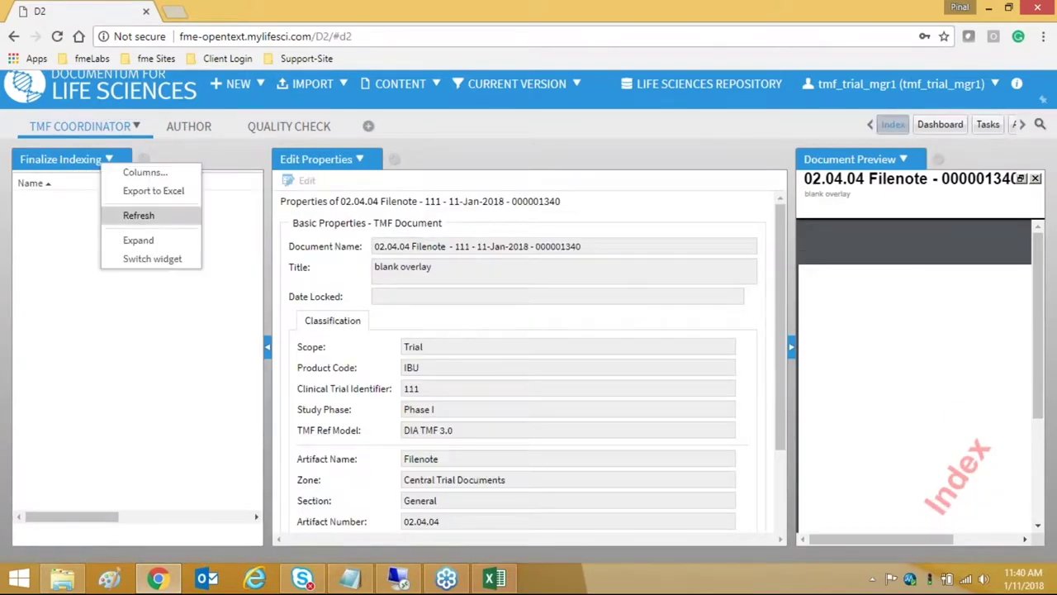
pyautogui.click(136, 214)
pyautogui.click(110, 161)
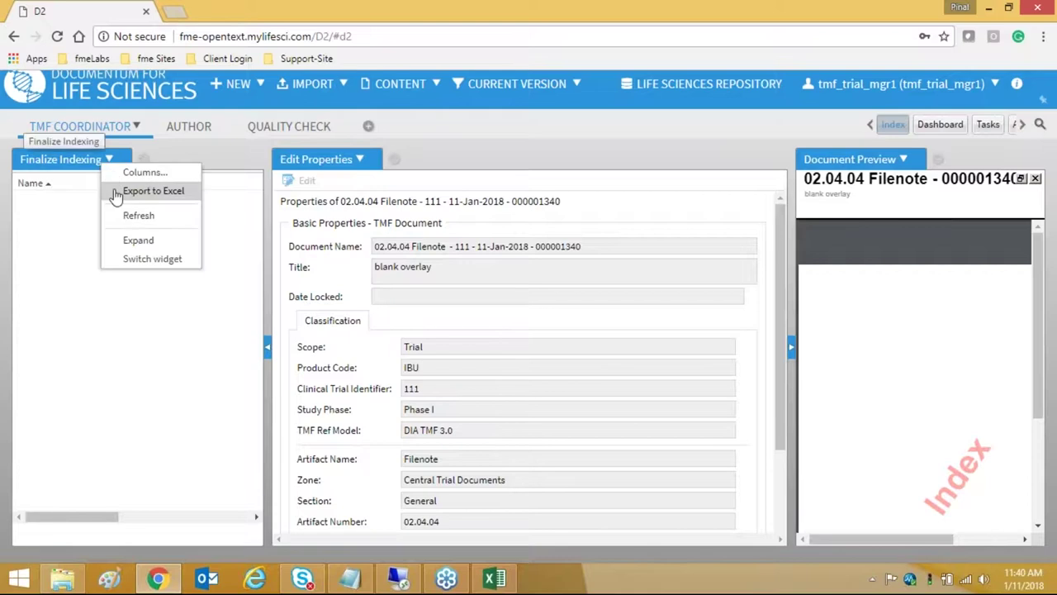
pyautogui.click(115, 213)
pyautogui.click(108, 160)
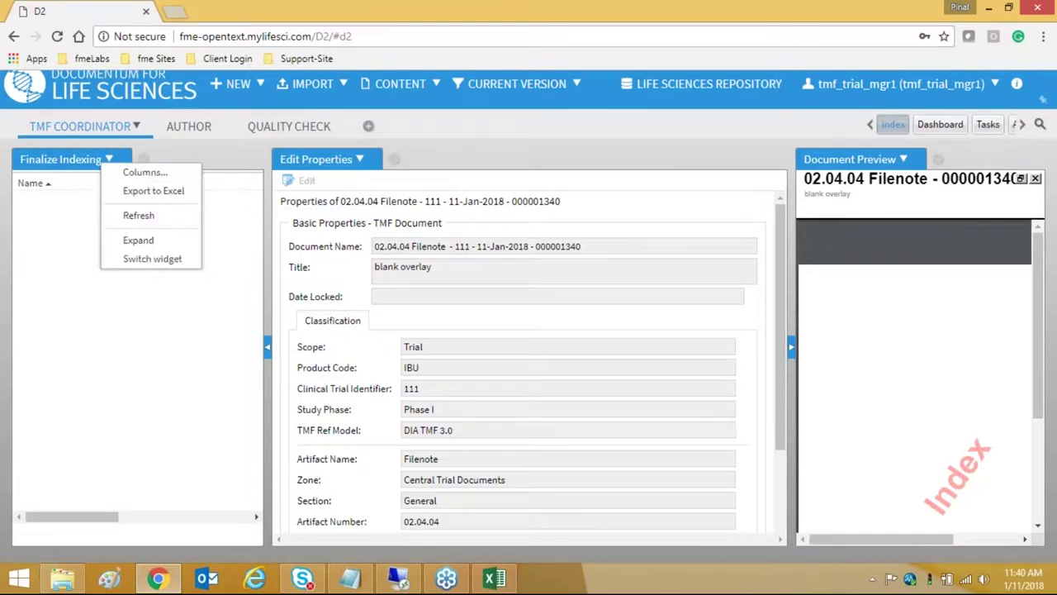
pyautogui.click(132, 213)
pyautogui.click(300, 134)
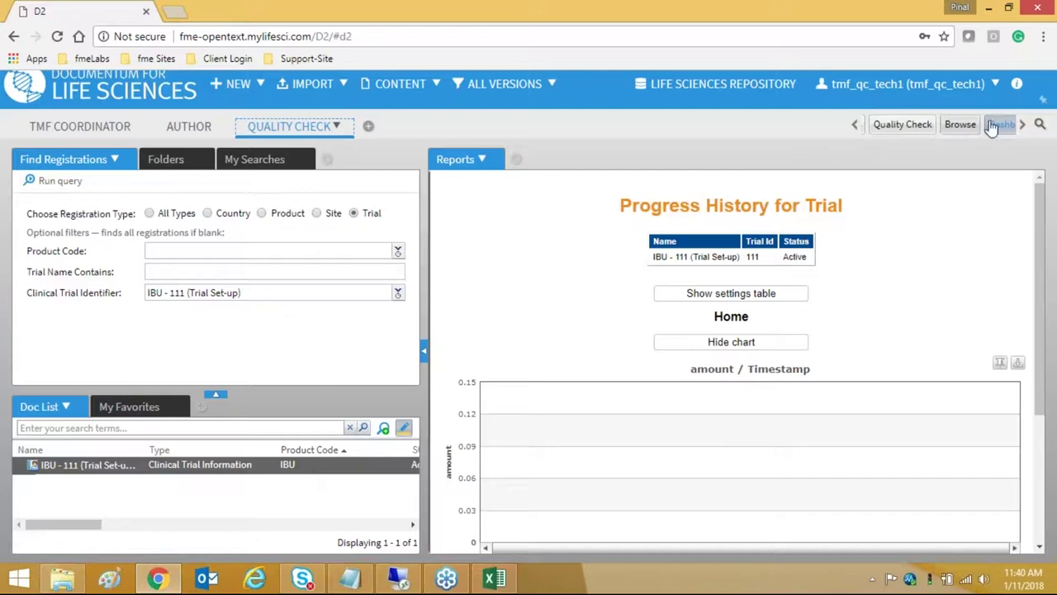
pyautogui.click(882, 129)
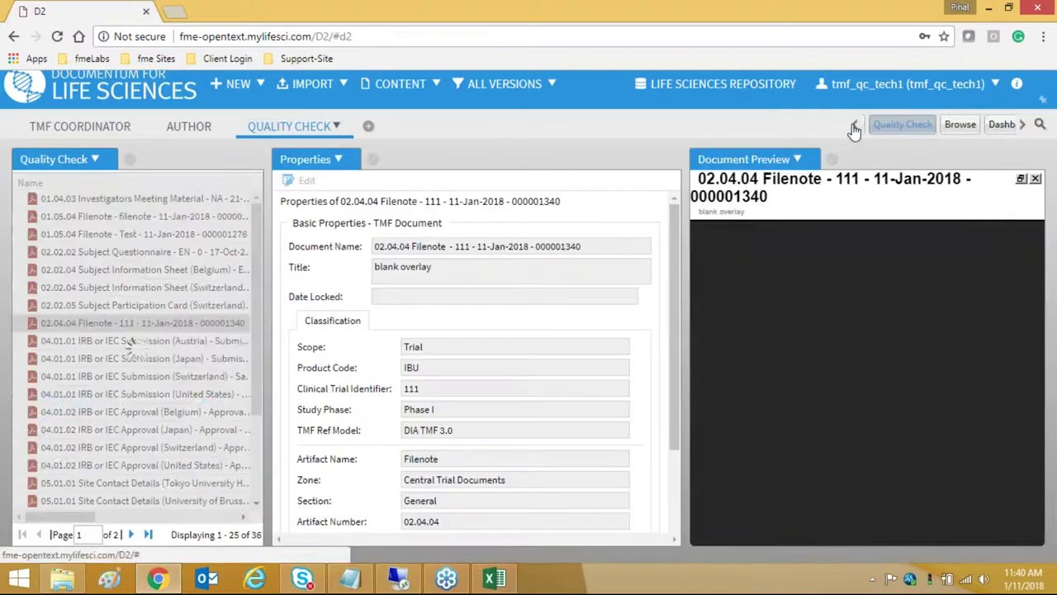
pyautogui.click(853, 129)
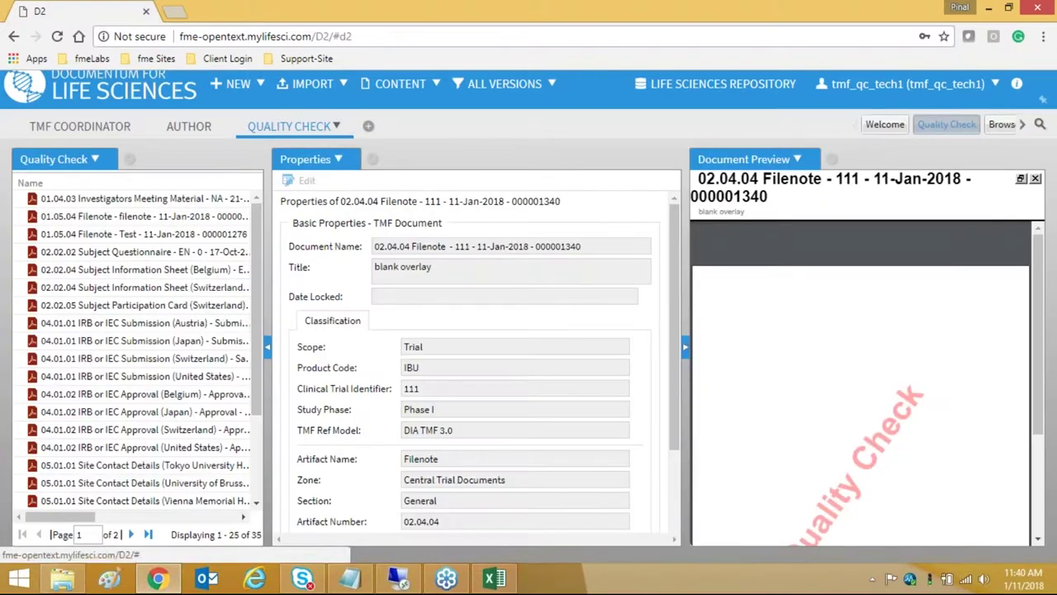
pyautogui.click(1024, 125)
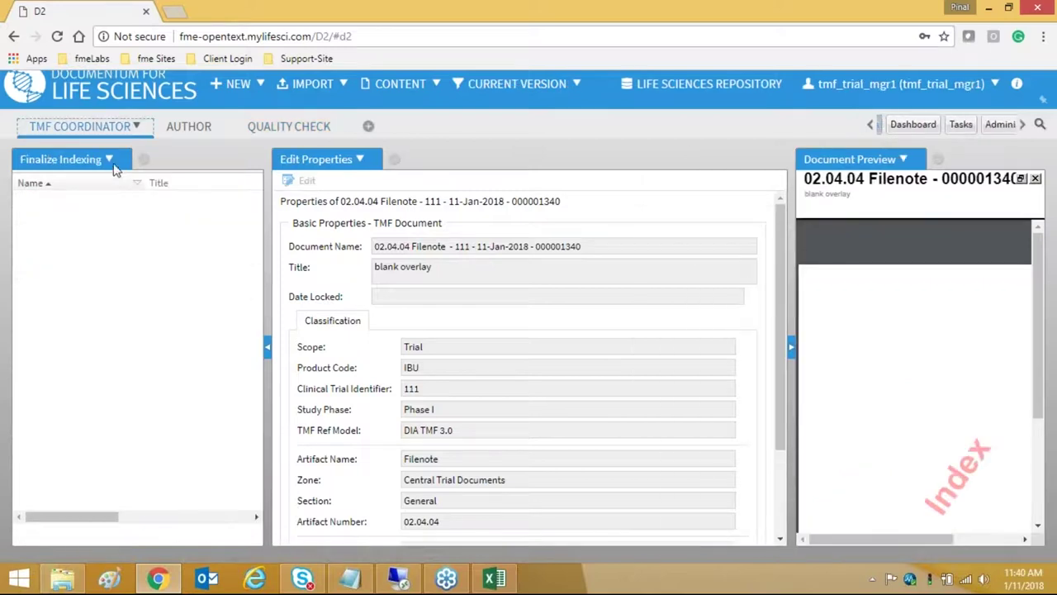
pyautogui.click(109, 160)
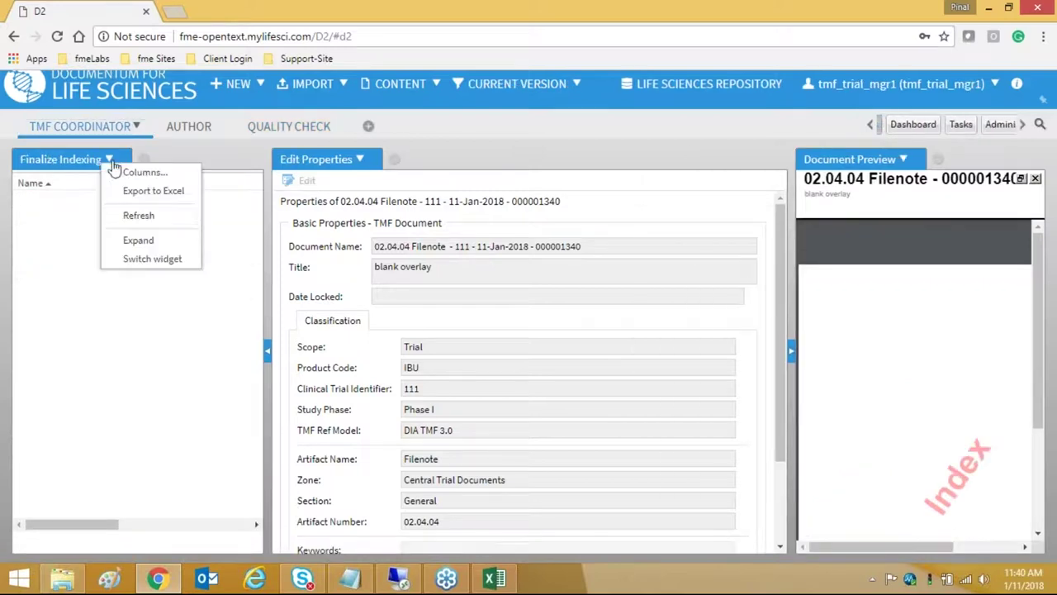
pyautogui.click(138, 214)
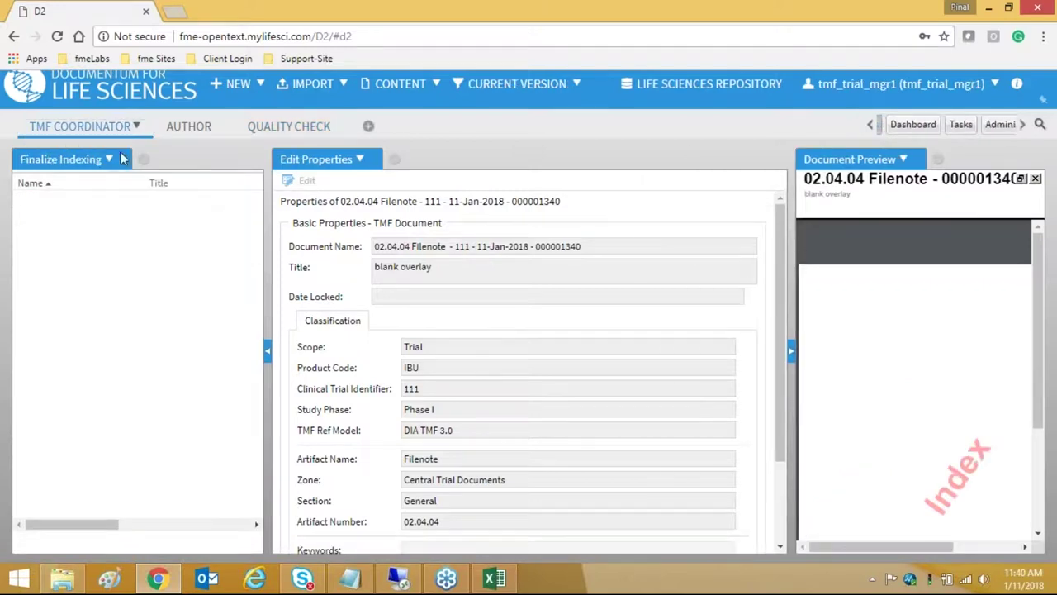
pyautogui.click(202, 127)
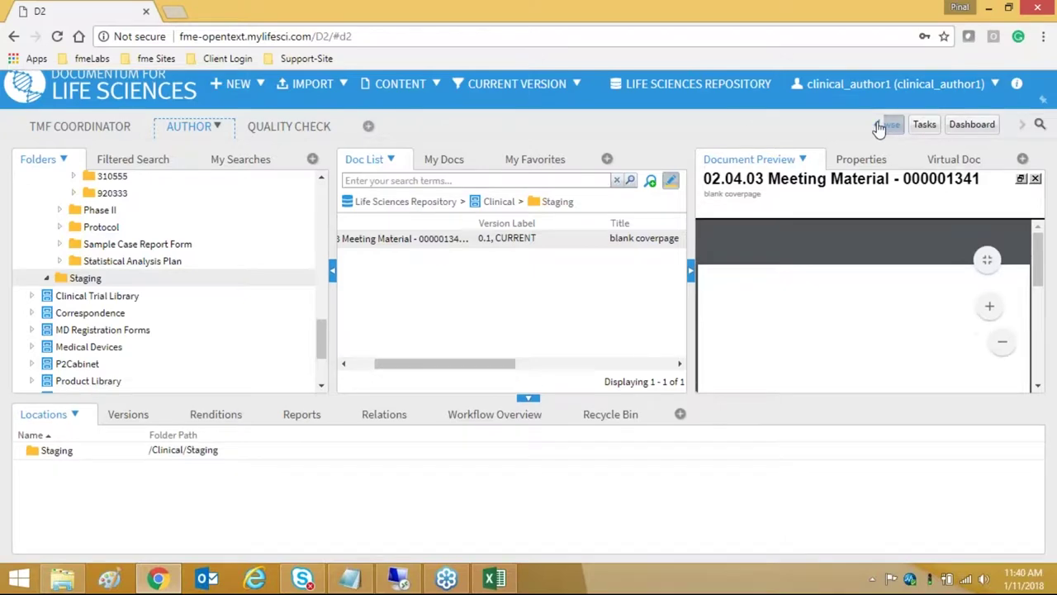
pyautogui.click(116, 128)
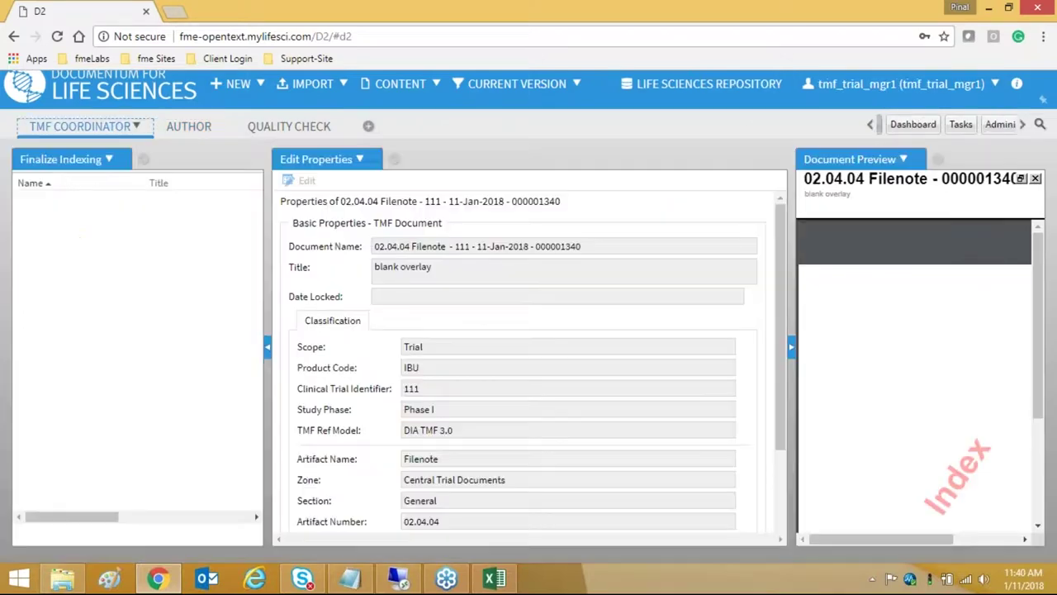
pyautogui.click(108, 159)
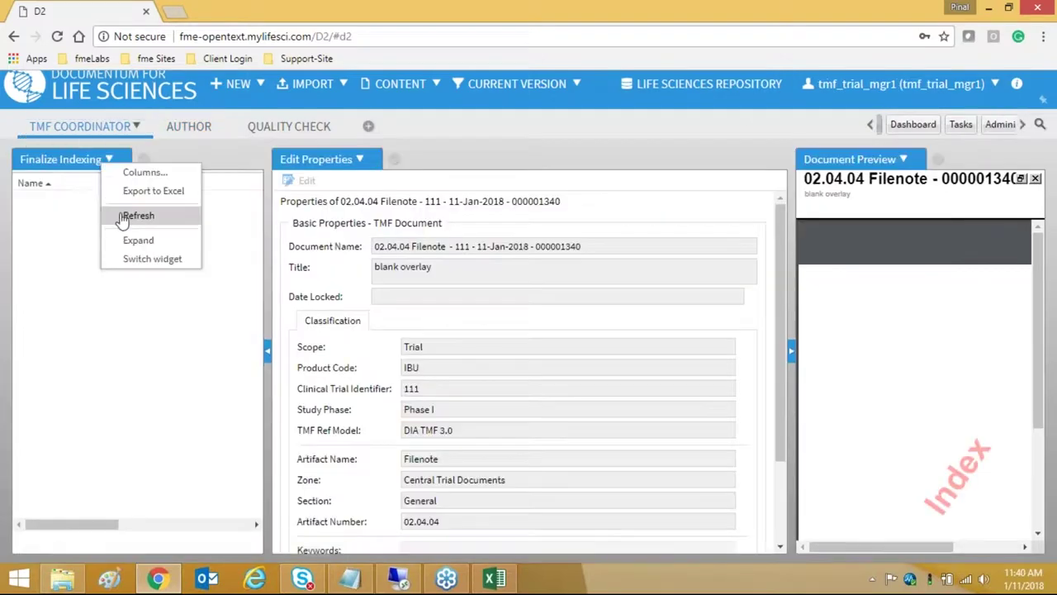
pyautogui.click(122, 216)
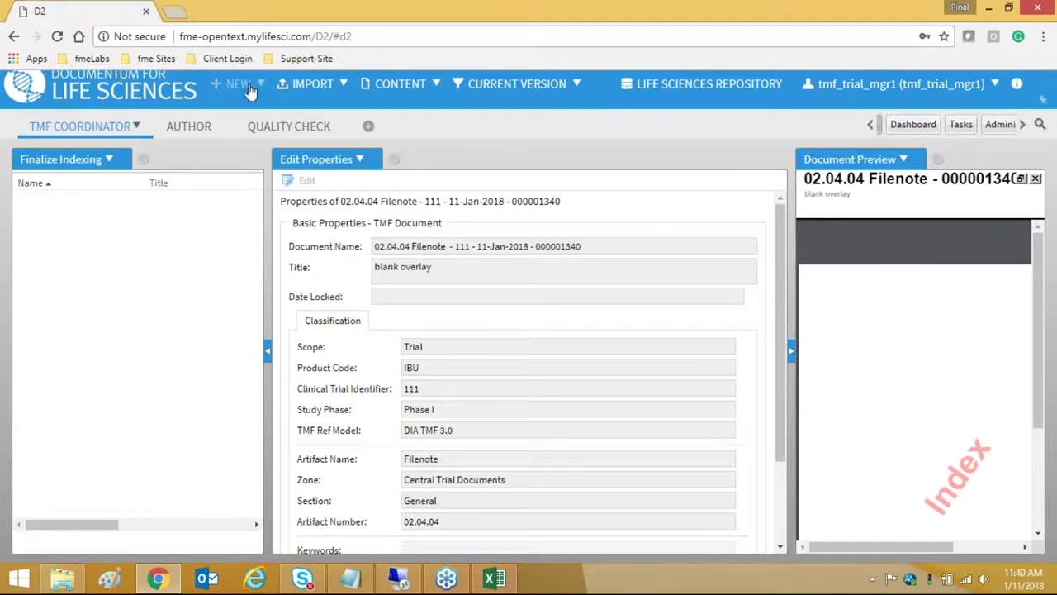
pyautogui.click(238, 83)
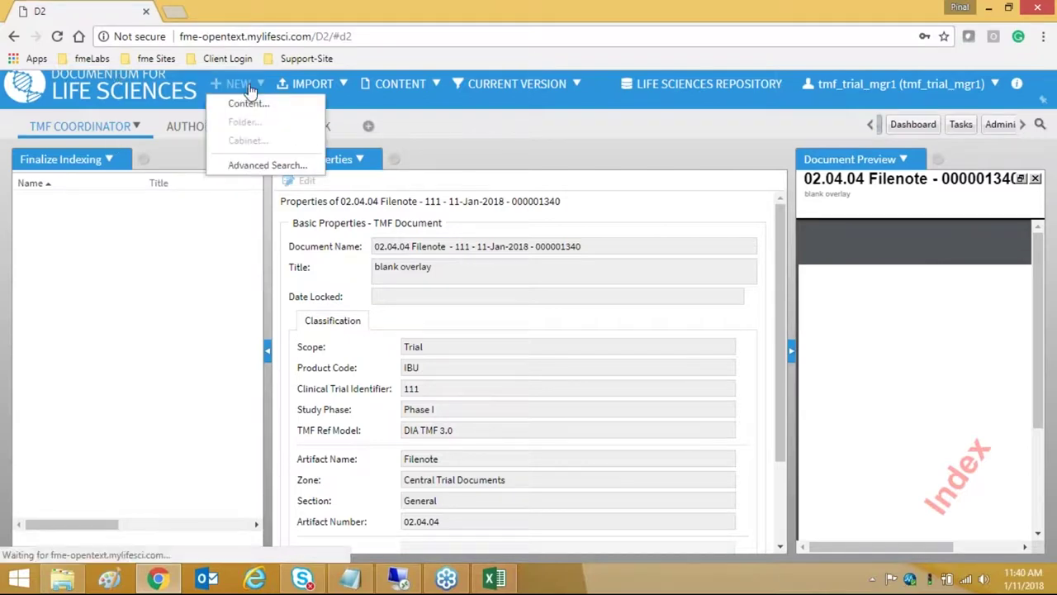
pyautogui.click(870, 124)
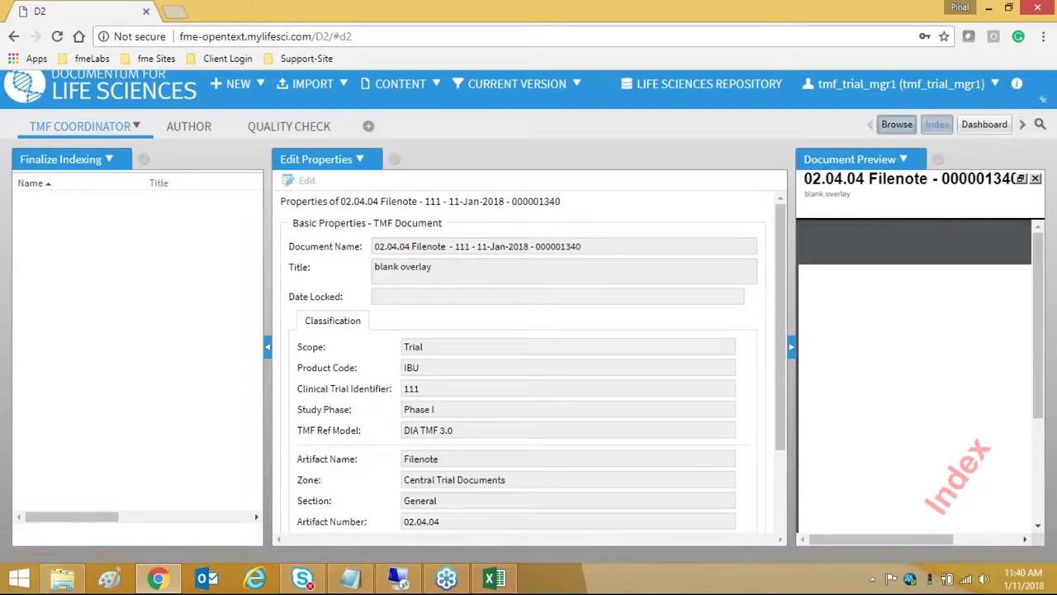
# - In 02.03. Reports, import blank coverpage.pdf into the 02.03.01 Clinical Study Report placeholder
pyautogui.click(898, 126)
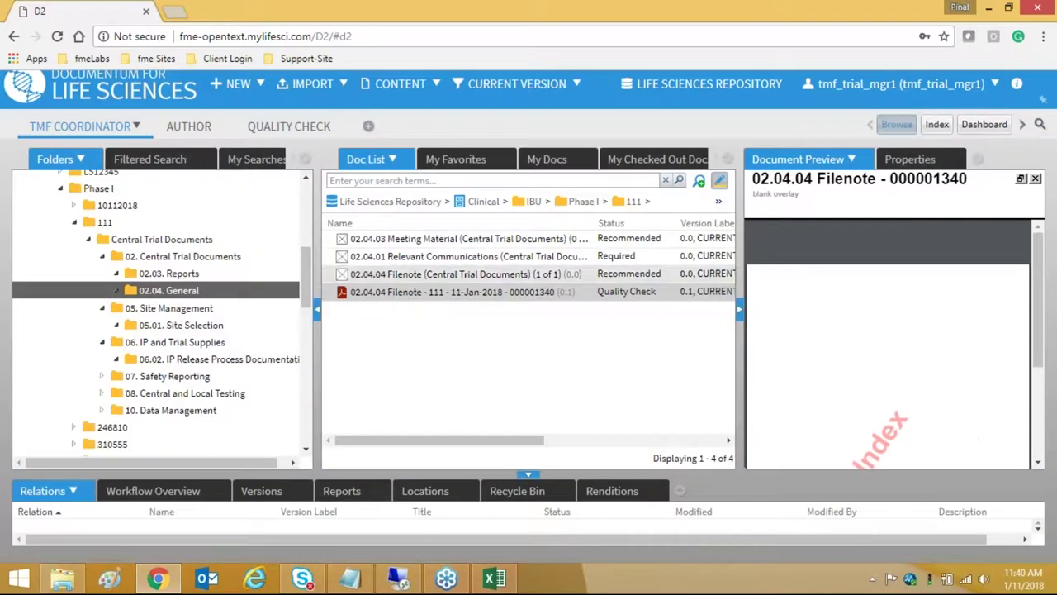
pyautogui.click(183, 274)
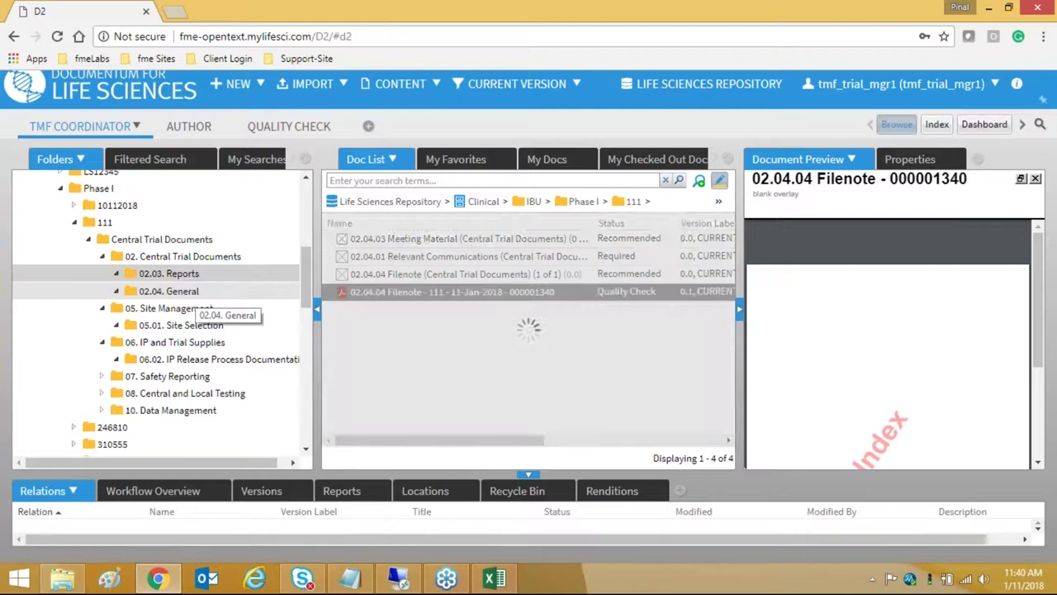
pyautogui.click(418, 241)
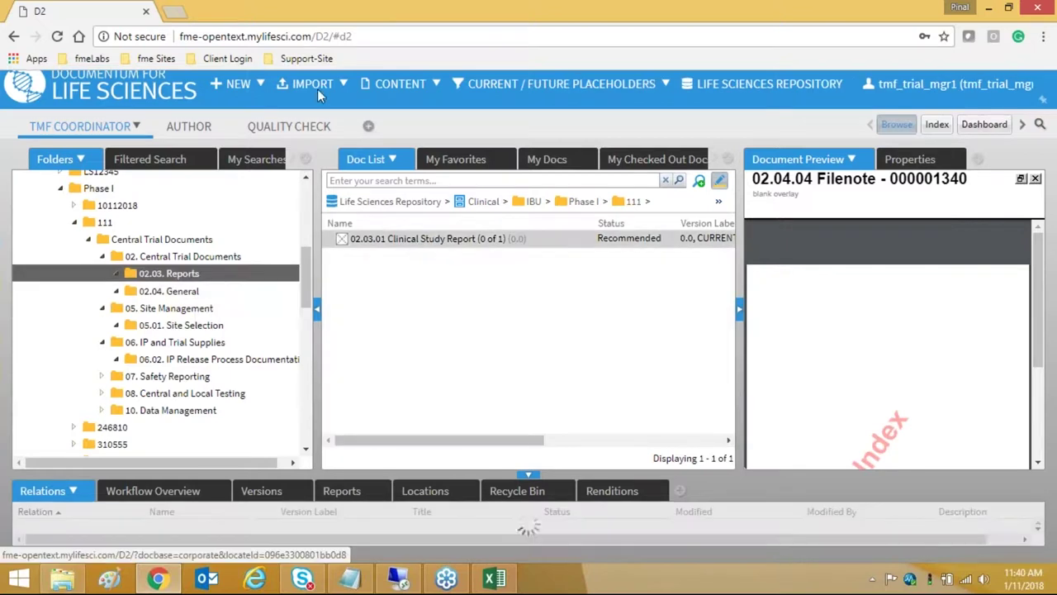
pyautogui.click(312, 84)
pyautogui.click(302, 101)
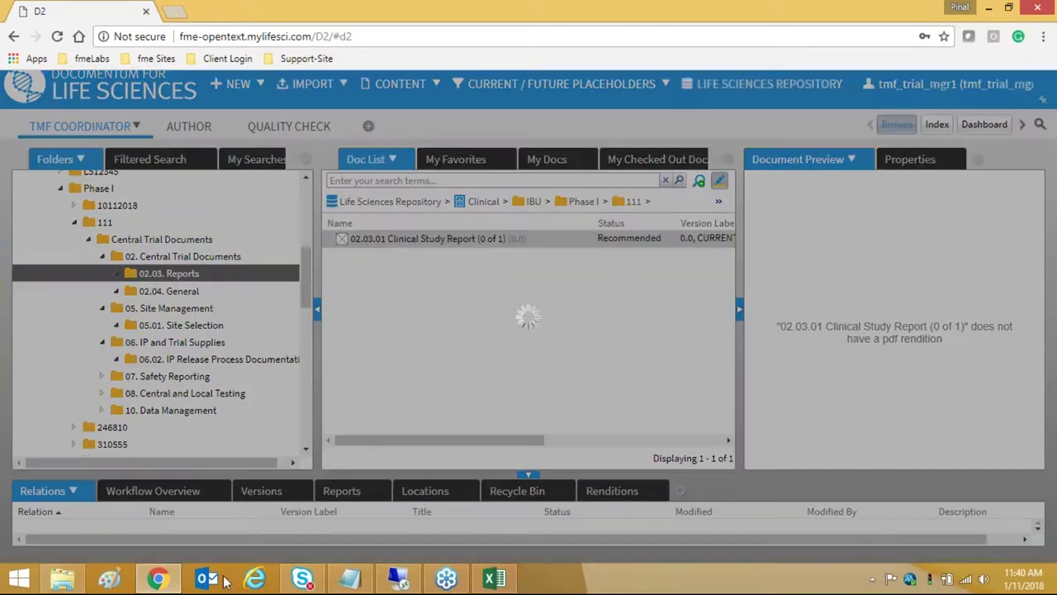
pyautogui.click(63, 578)
pyautogui.moveTo(715, 107); pyautogui.dragTo(523, 286)
pyautogui.click(629, 456)
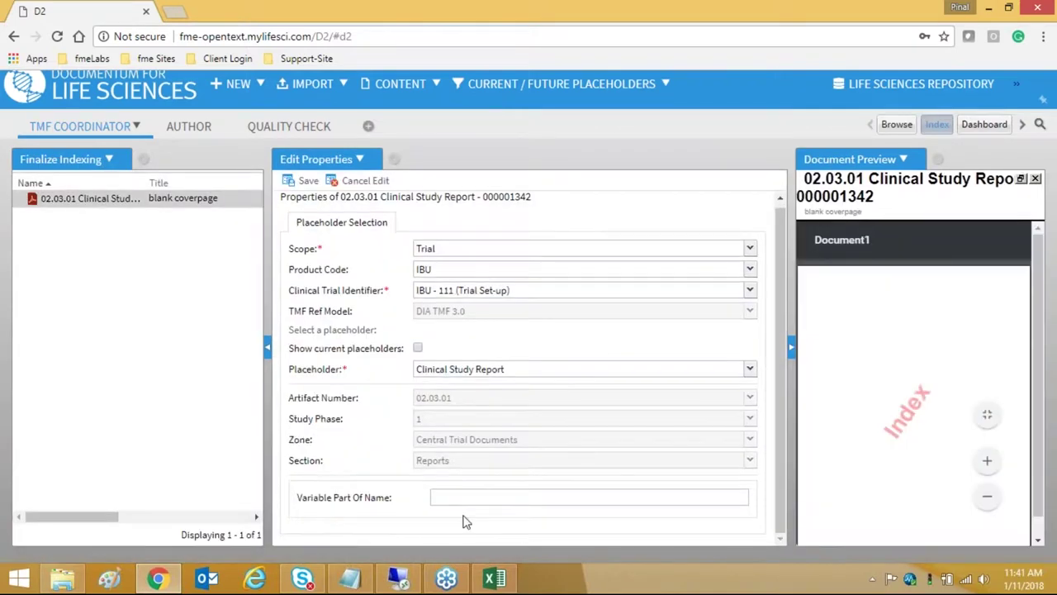
# - Save the Clinical Study Report indexing properties for trial IBU - 111, then return to Browse
pyautogui.click(465, 499)
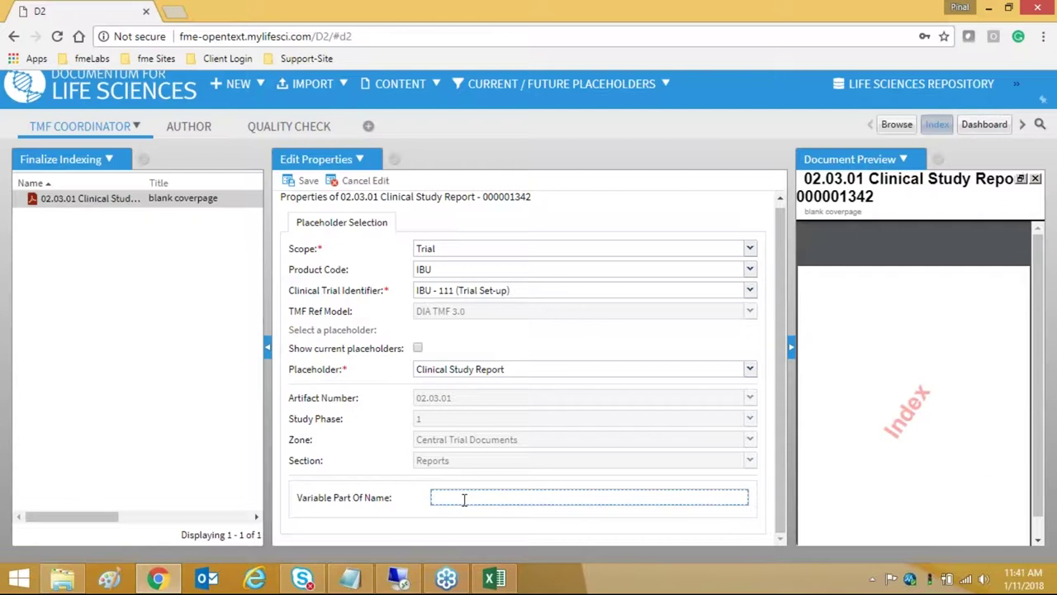
pyautogui.click(305, 180)
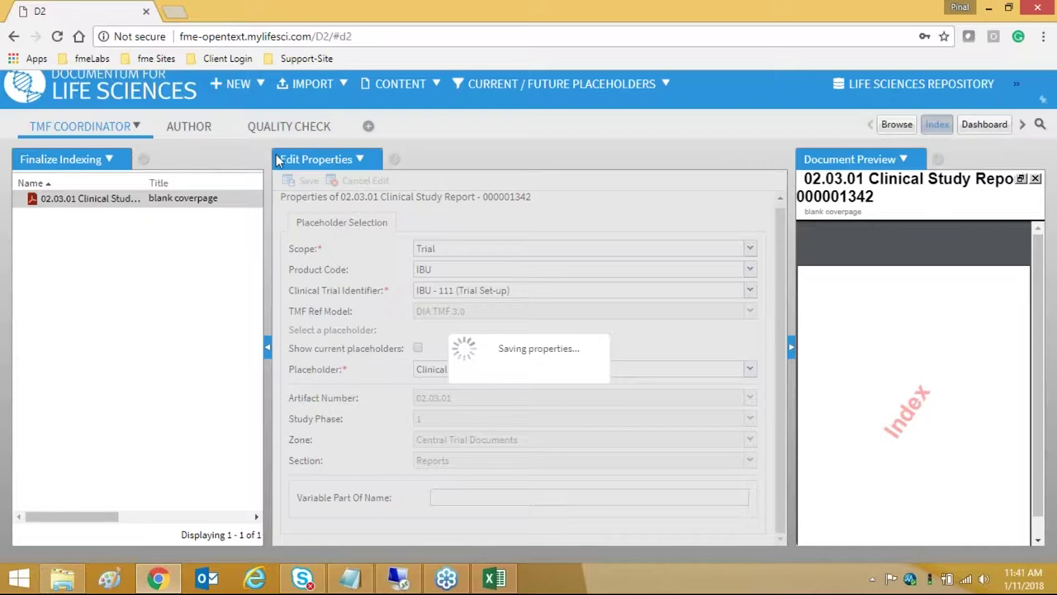
pyautogui.click(898, 127)
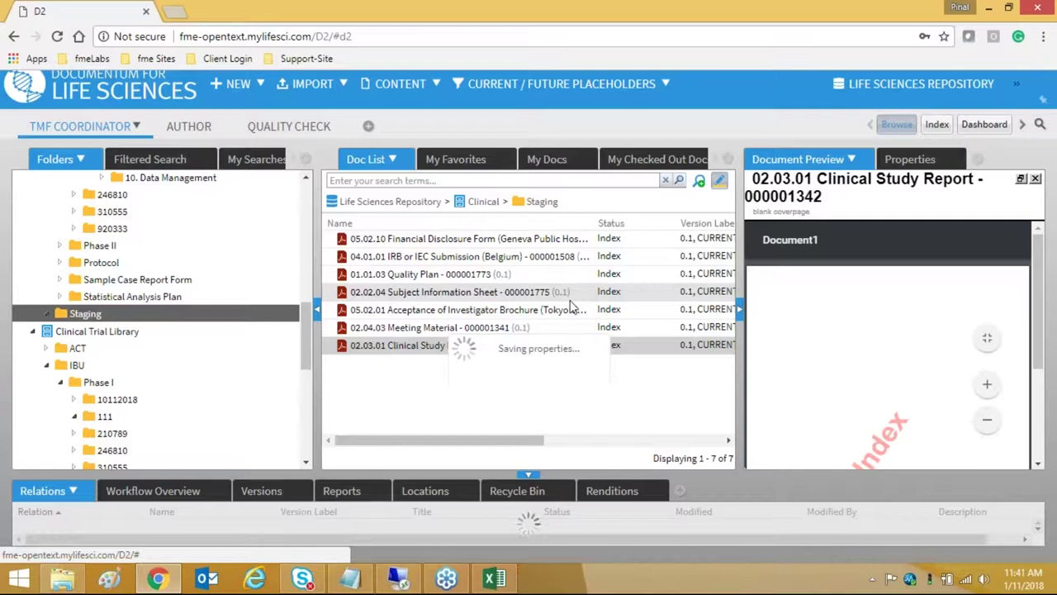
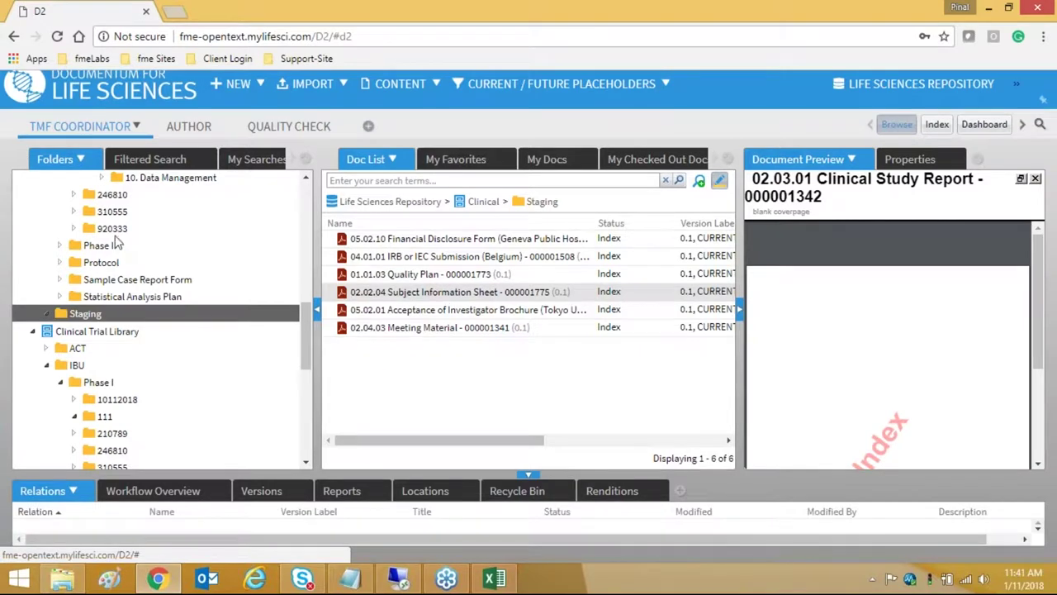
# - Open trial 111's 02.03. Reports folder and bring up the draft Clinical Study Report's actions
pyautogui.scroll(3, 256, 272)
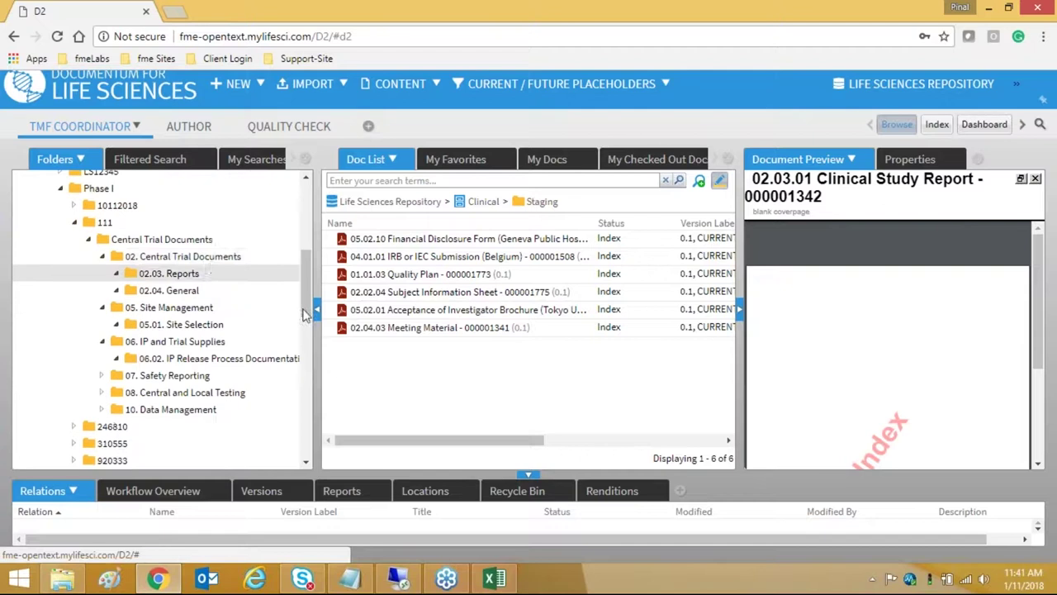
pyautogui.click(212, 274)
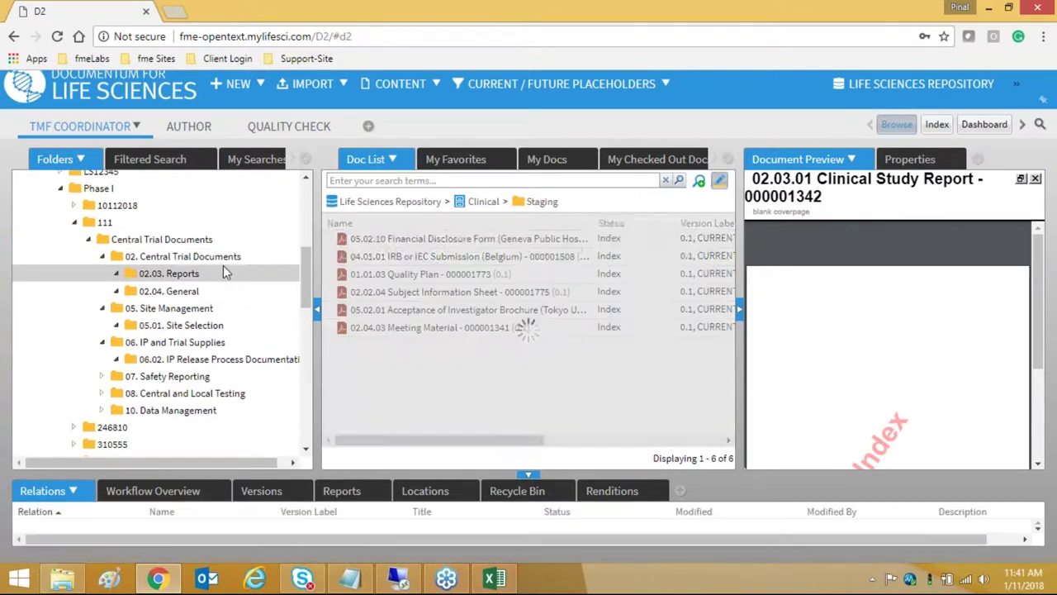
pyautogui.rightClick(475, 257)
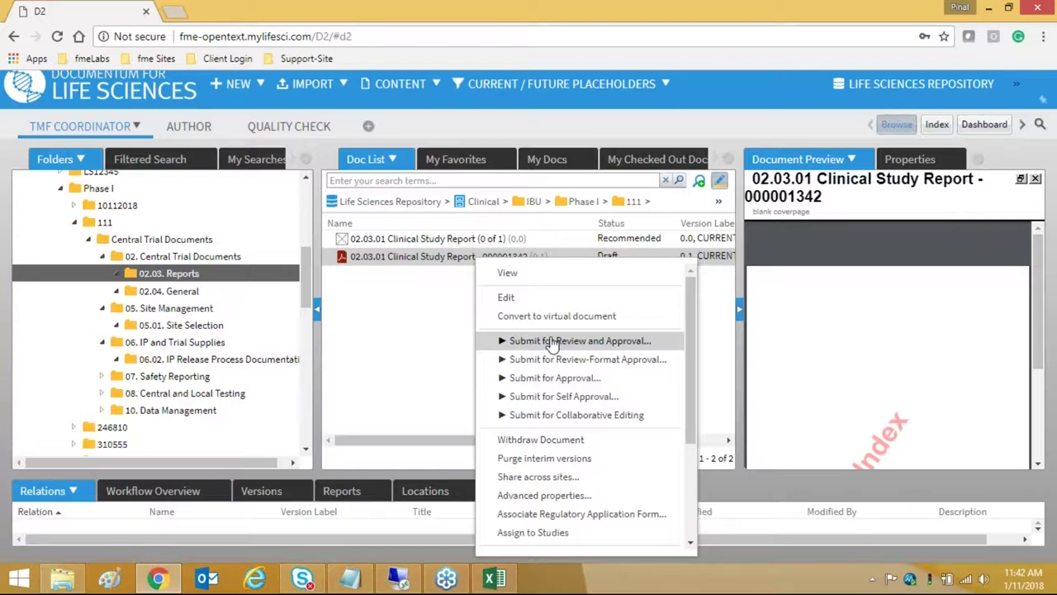
# - Submit Clinical Study Report 000001342 for approval with clinical_approver1 as the document approver
pyautogui.click(573, 385)
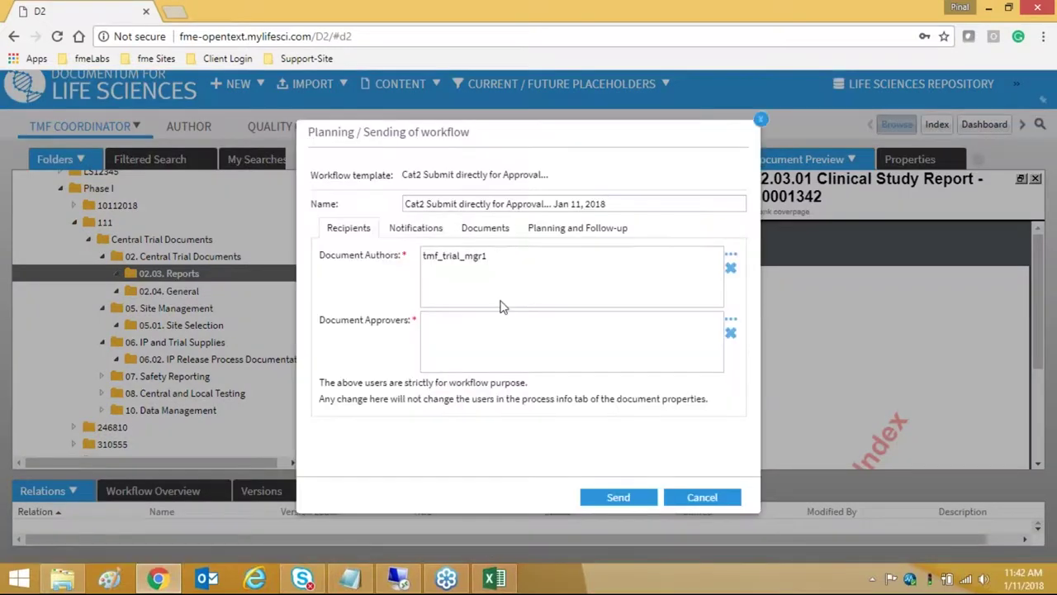
pyautogui.click(730, 319)
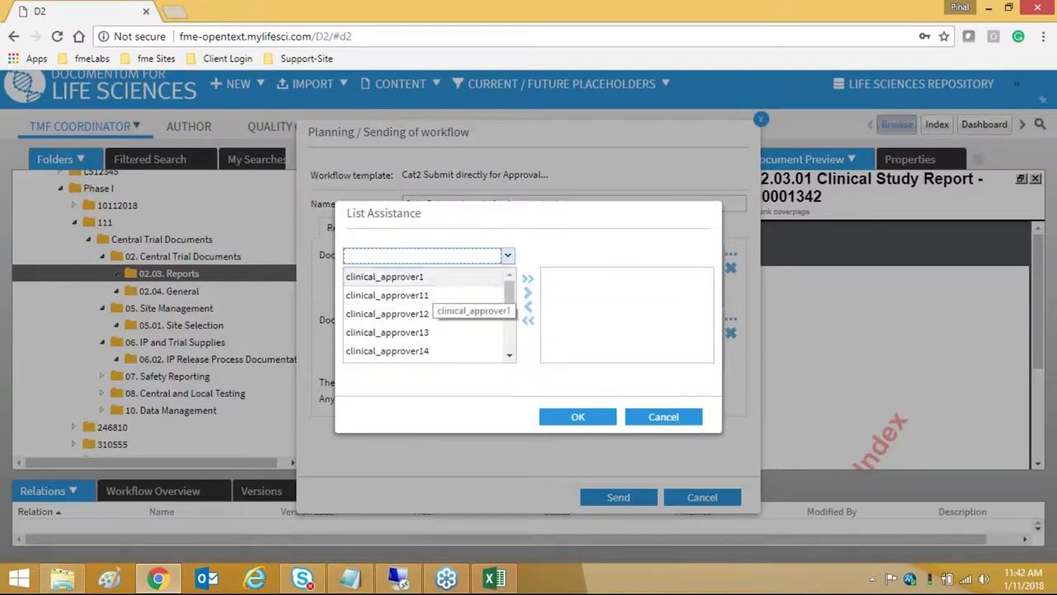
pyautogui.doubleClick(440, 284)
pyautogui.click(577, 416)
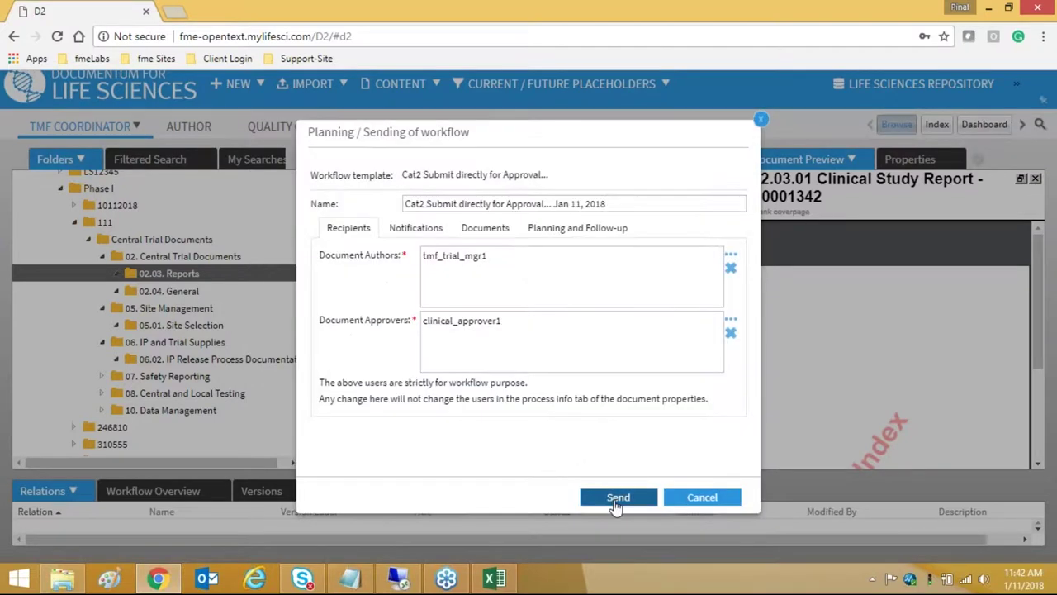
pyautogui.click(617, 496)
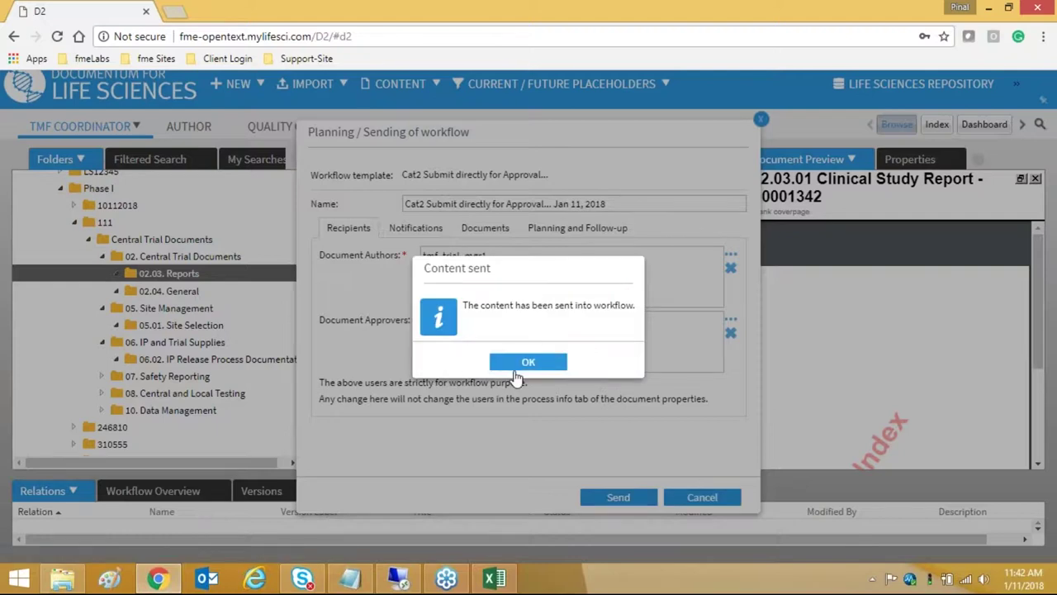
pyautogui.click(514, 371)
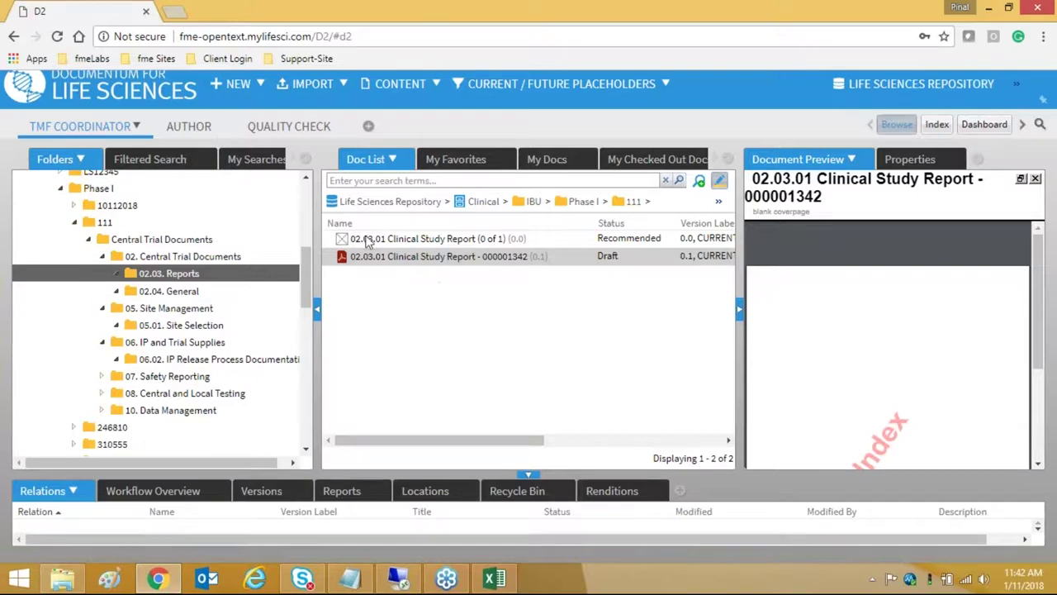
pyautogui.click(197, 275)
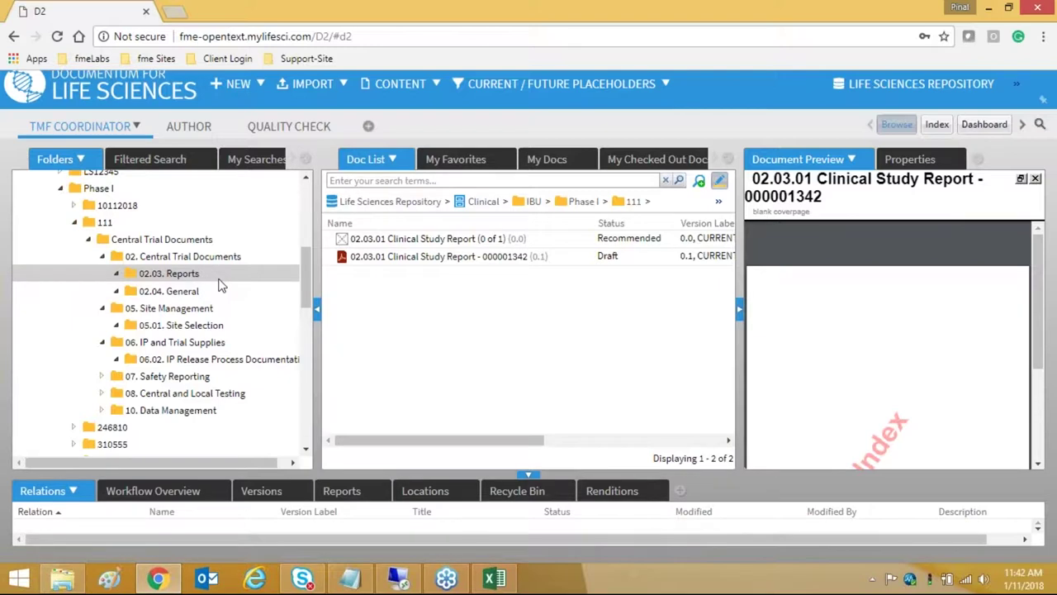
pyautogui.click(219, 279)
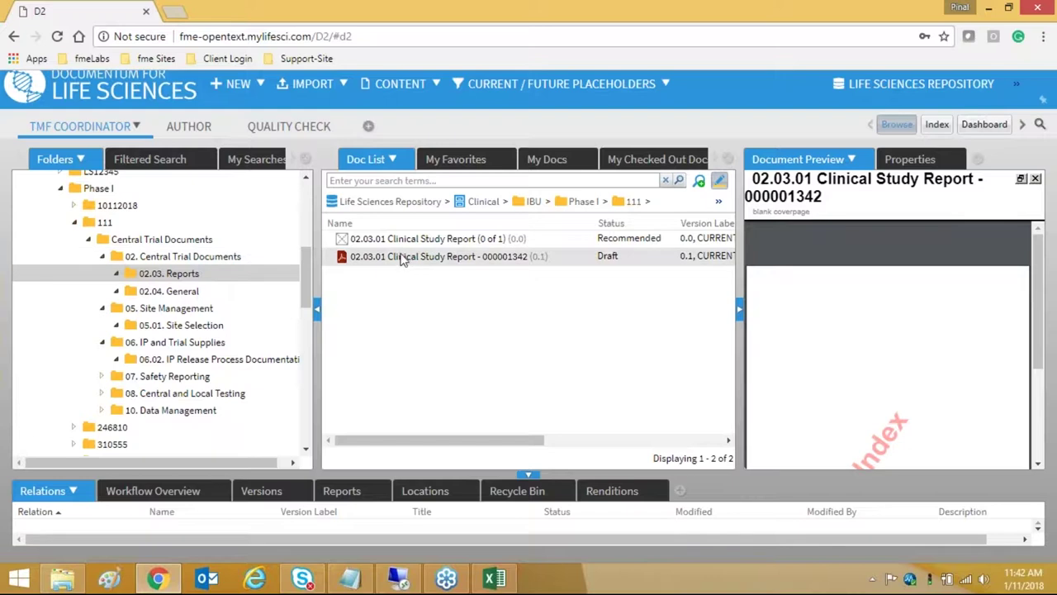
pyautogui.rightClick(404, 261)
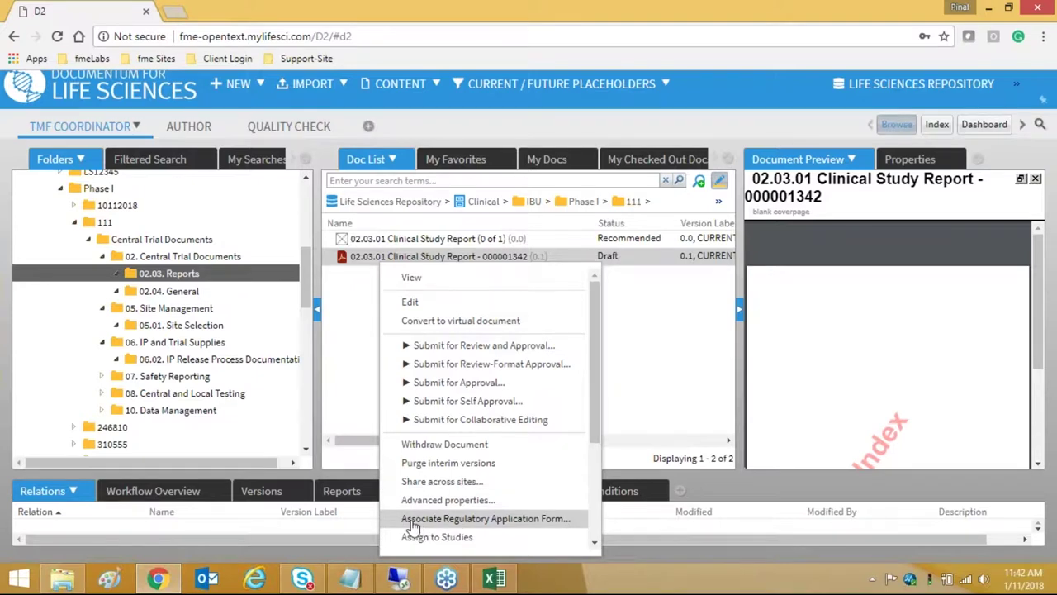
pyautogui.click(446, 520)
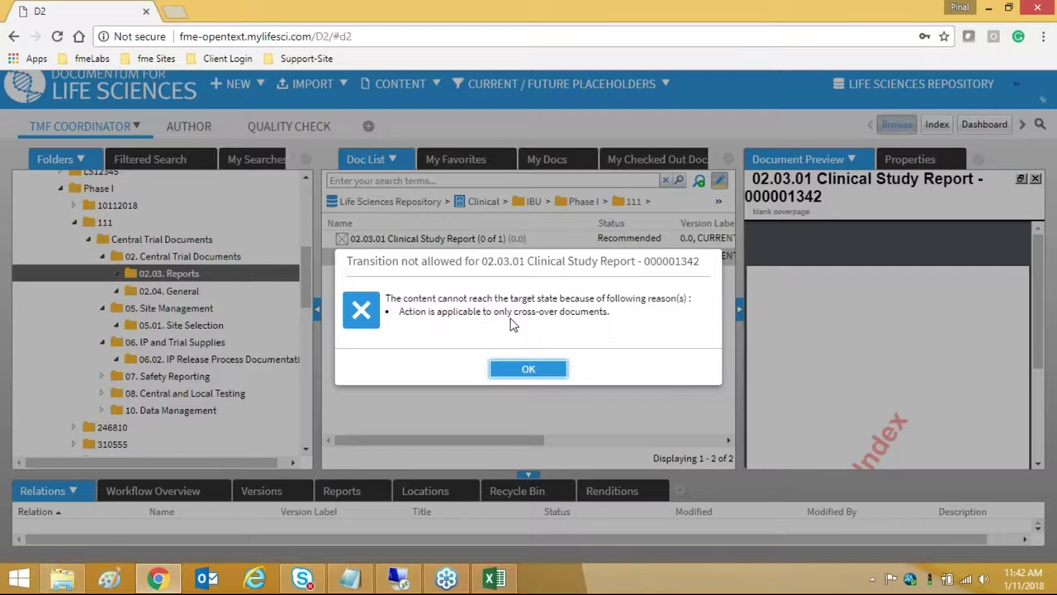
pyautogui.click(520, 371)
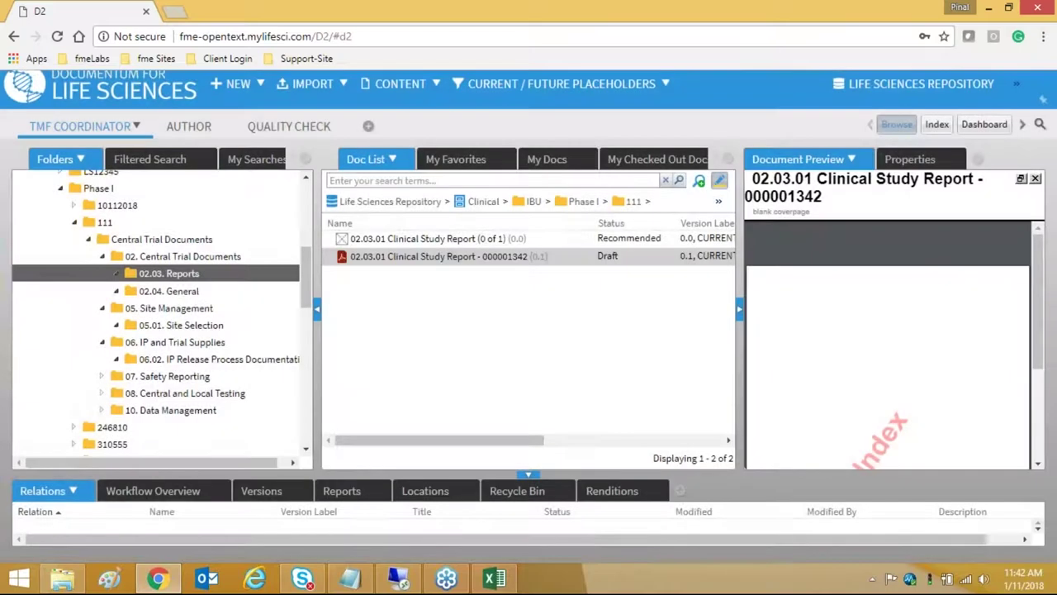
pyautogui.rightClick(487, 260)
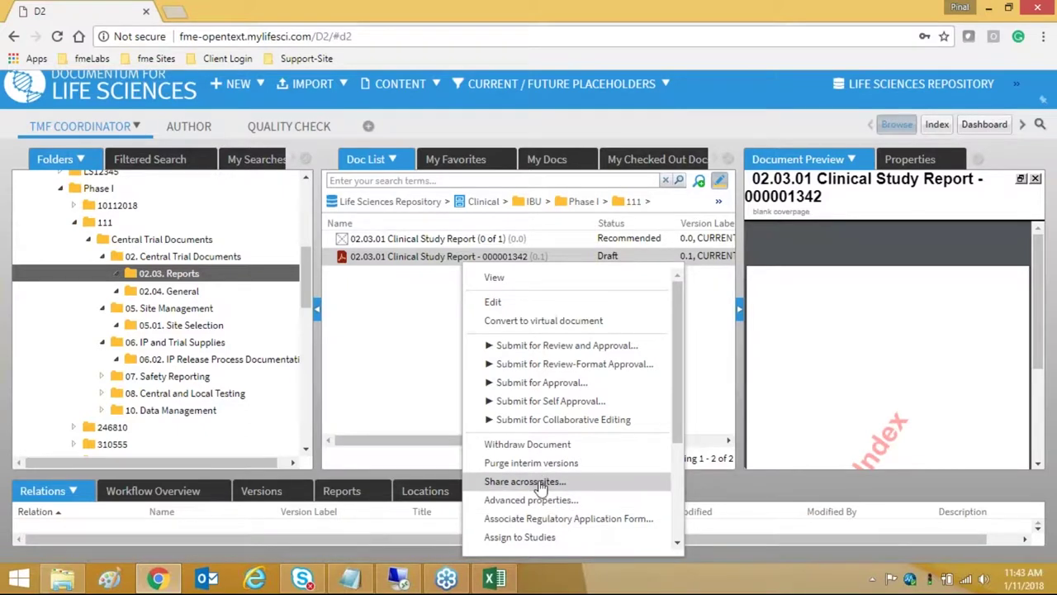
pyautogui.click(541, 486)
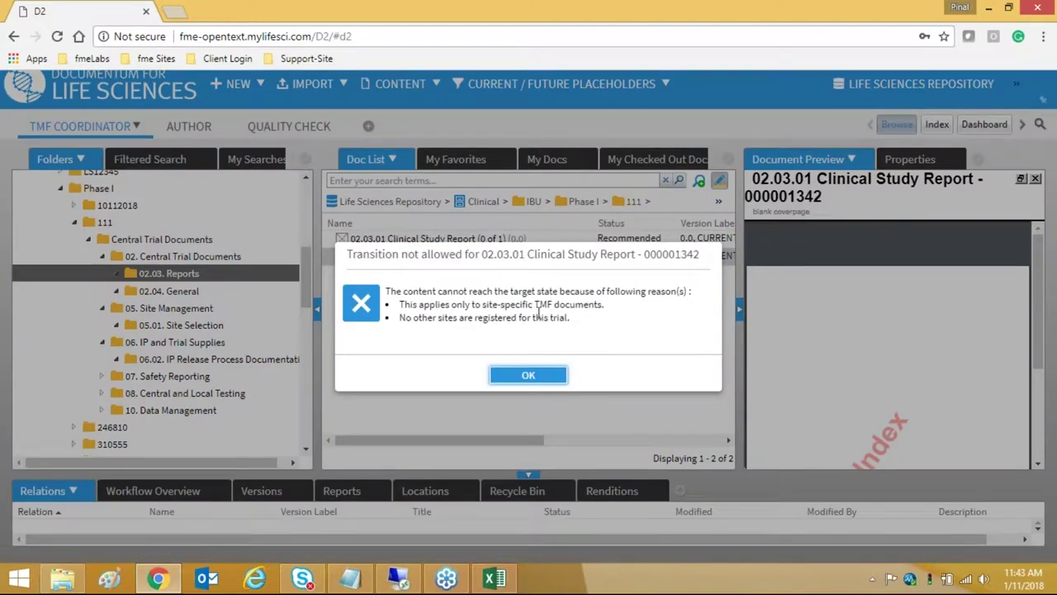
pyautogui.click(520, 372)
pyautogui.rightClick(495, 286)
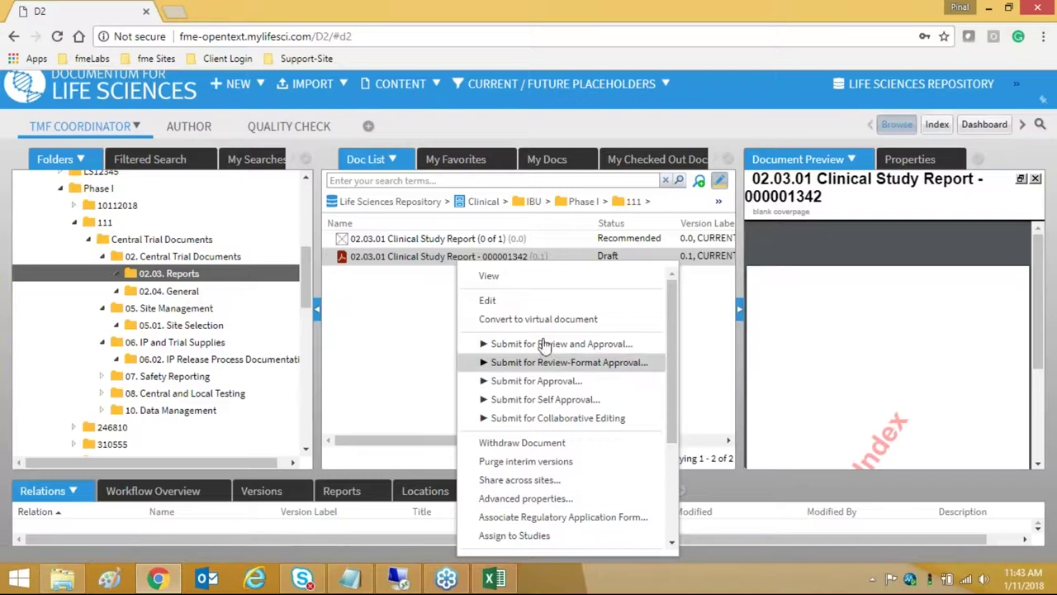
pyautogui.scroll(-3, 525, 421)
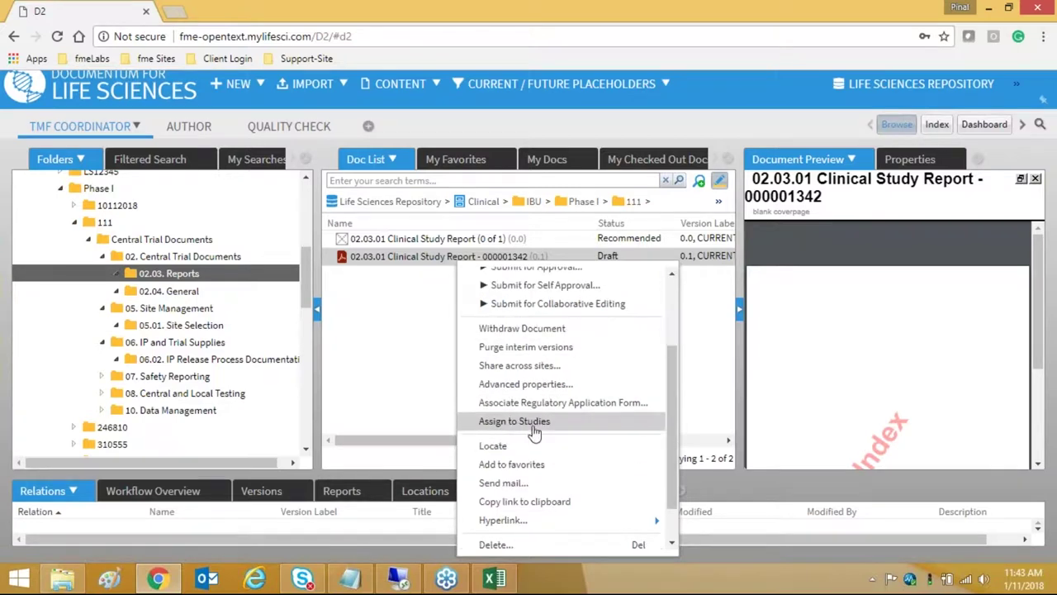
pyautogui.click(507, 422)
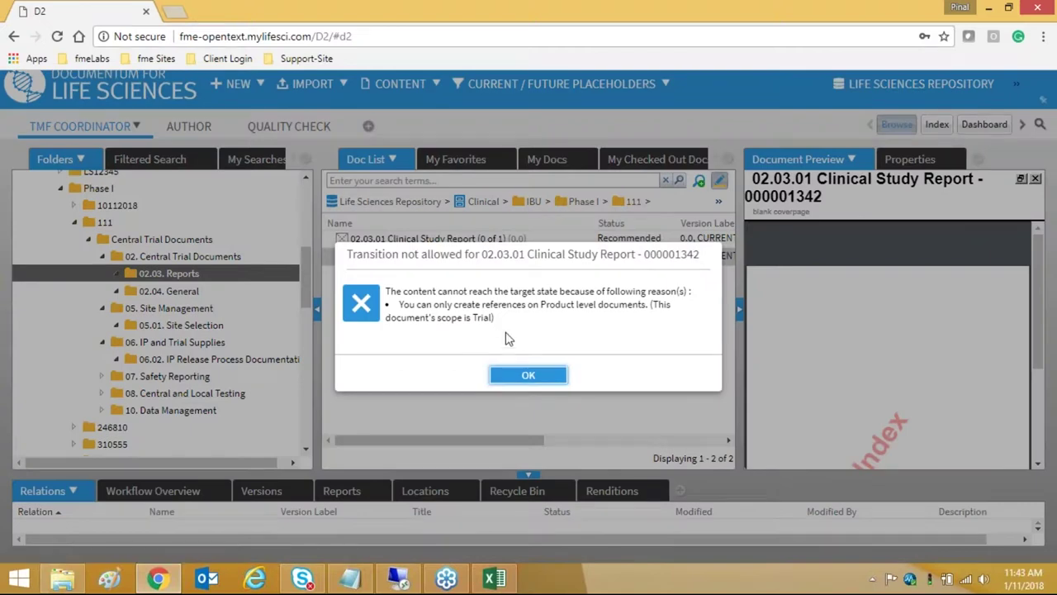
pyautogui.click(498, 374)
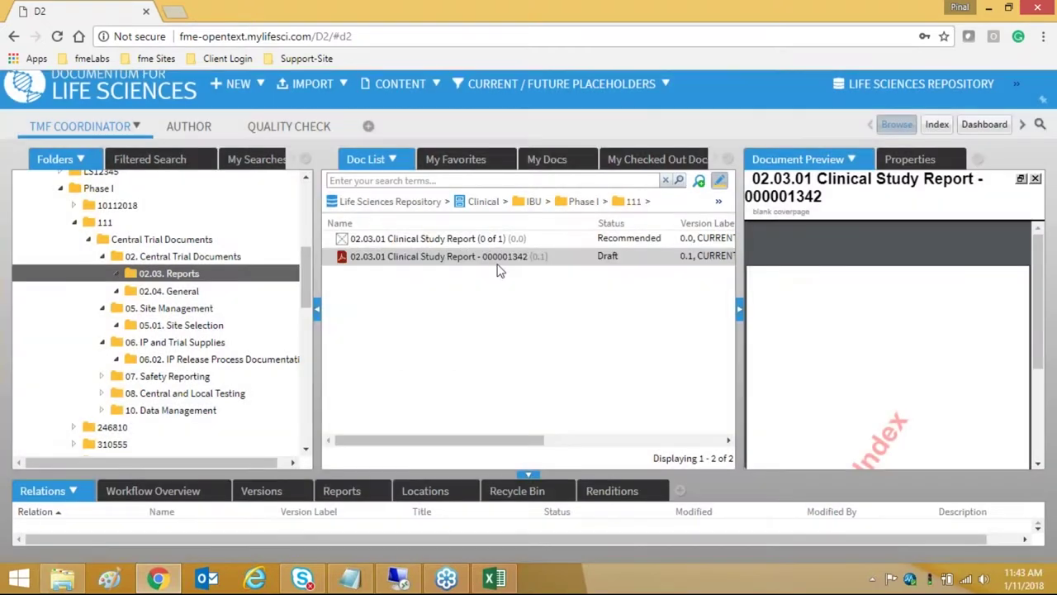
pyautogui.rightClick(499, 271)
pyautogui.scroll(-3, 566, 422)
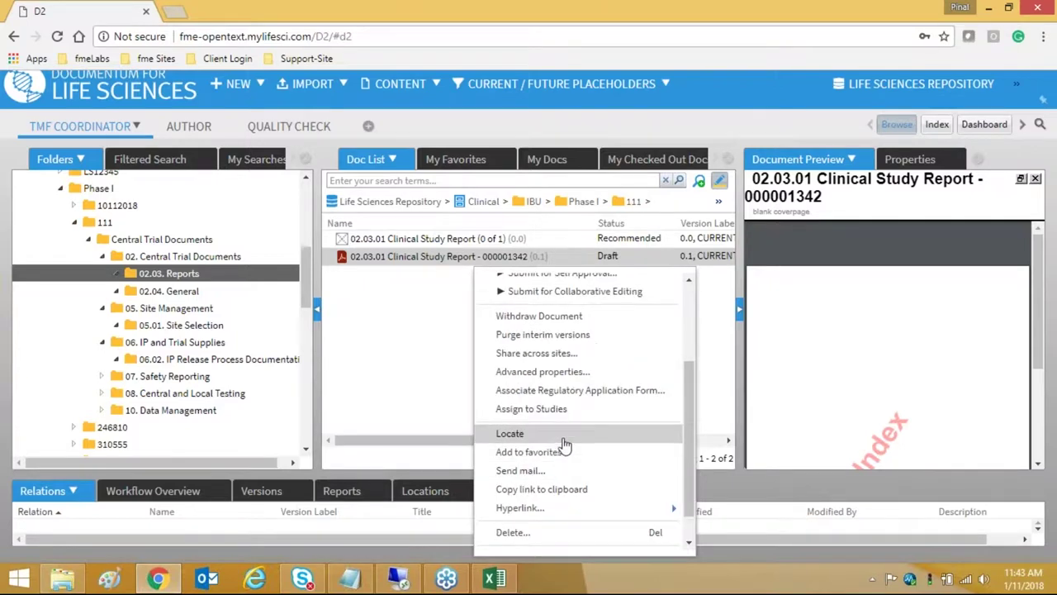
pyautogui.scroll(-1, 564, 446)
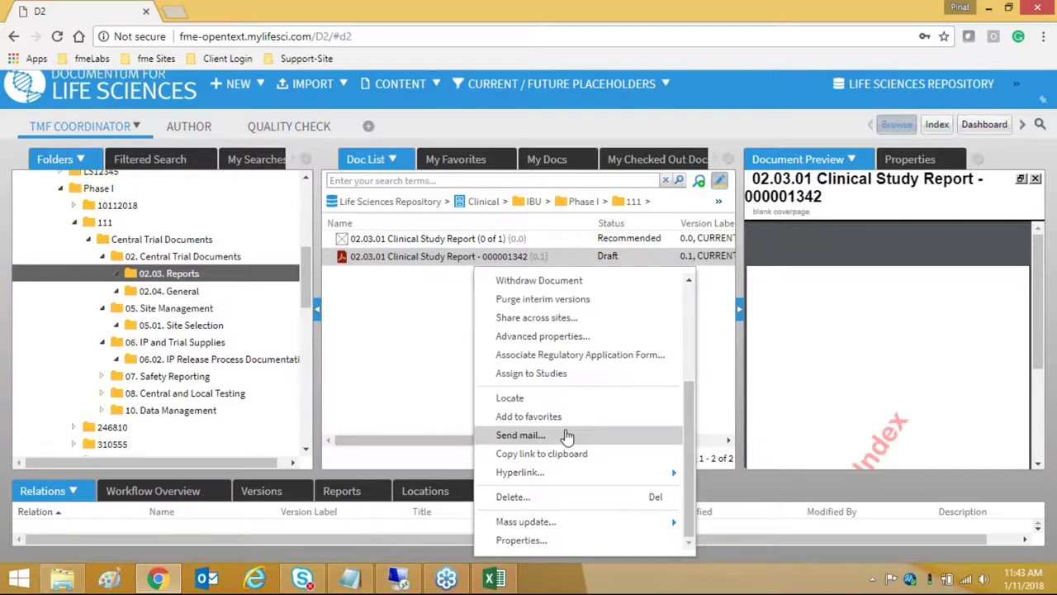
pyautogui.click(405, 311)
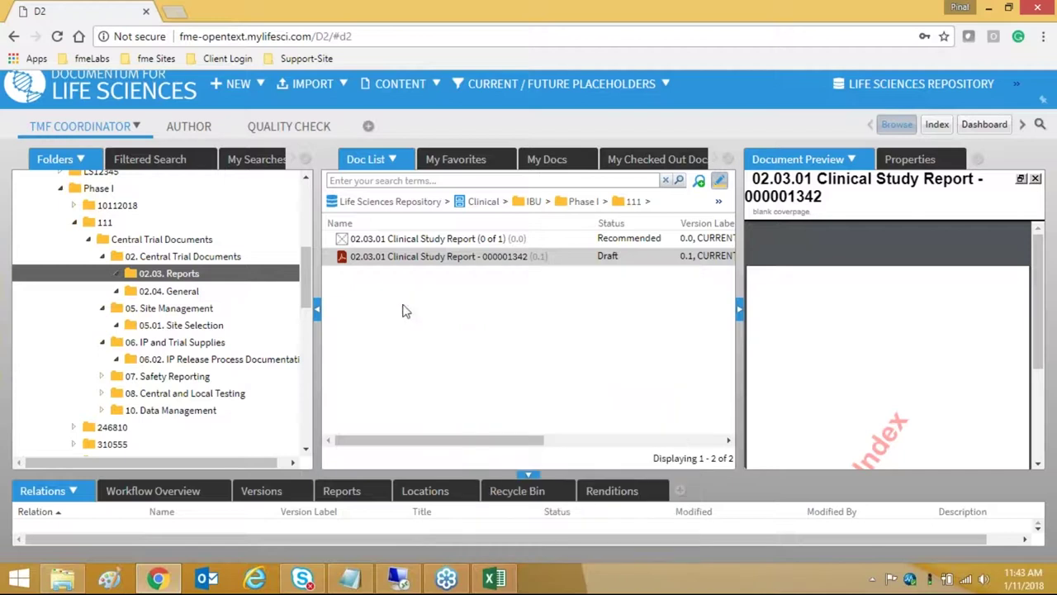
pyautogui.moveTo(399, 578)
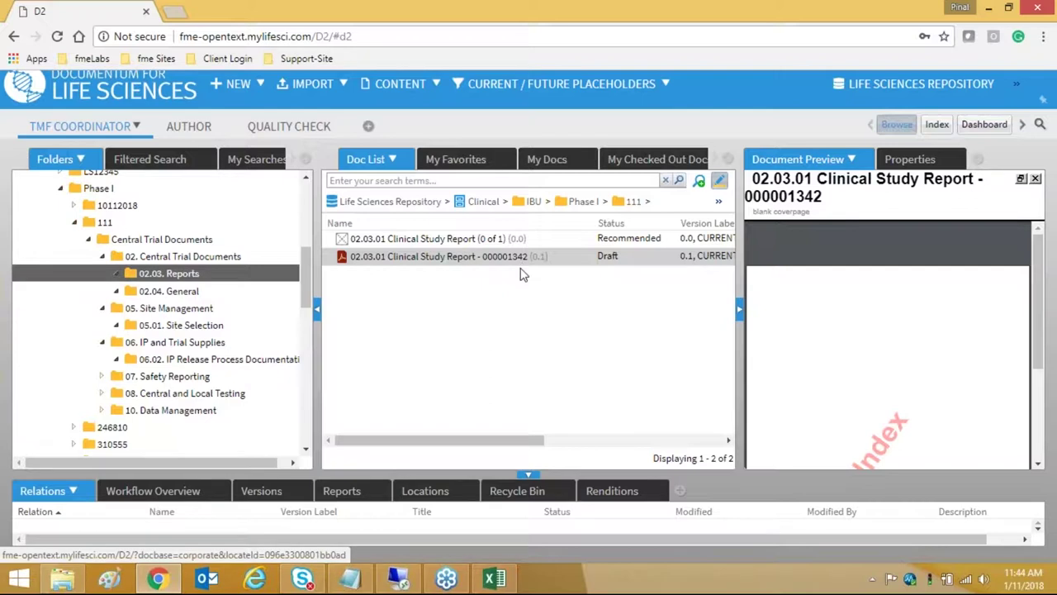
# - Open folder 111 under Clinical Trial Library > IBU > Phase I
pyautogui.moveTo(303, 278); pyautogui.dragTo(303, 316)
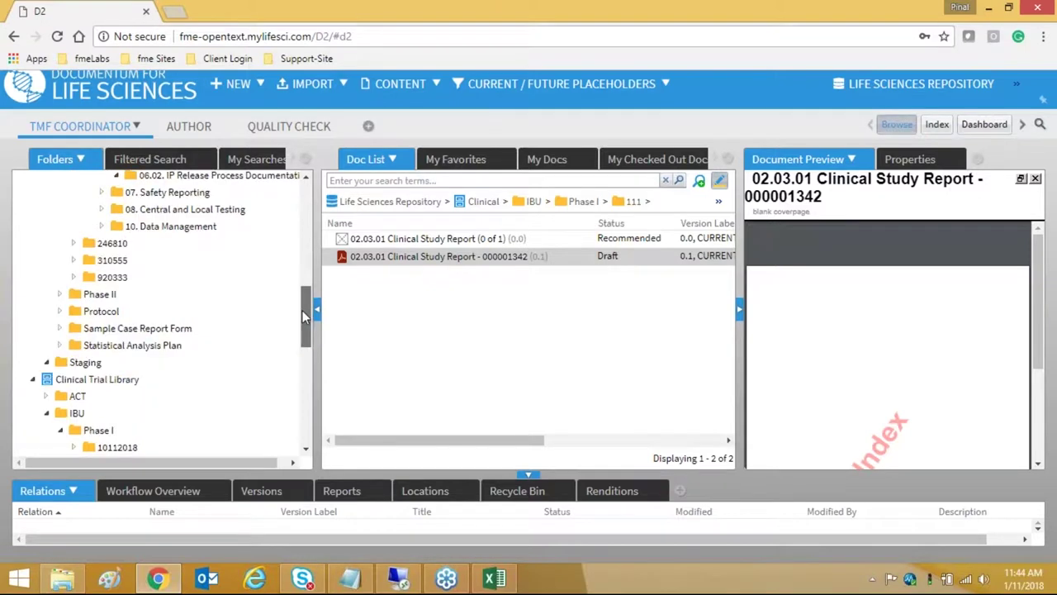
pyautogui.moveTo(303, 317); pyautogui.dragTo(303, 340)
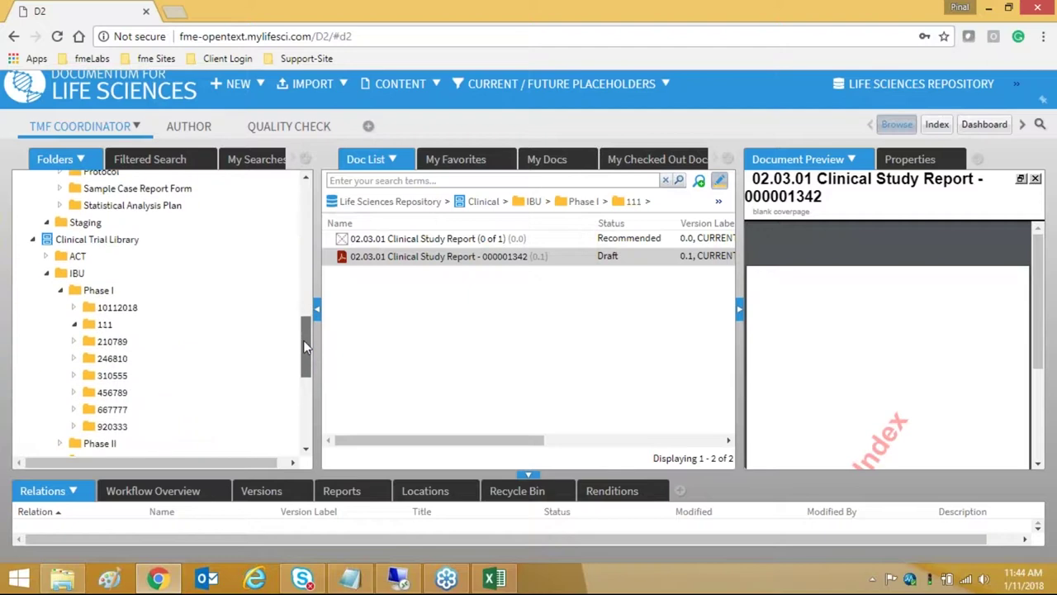
pyautogui.click(106, 326)
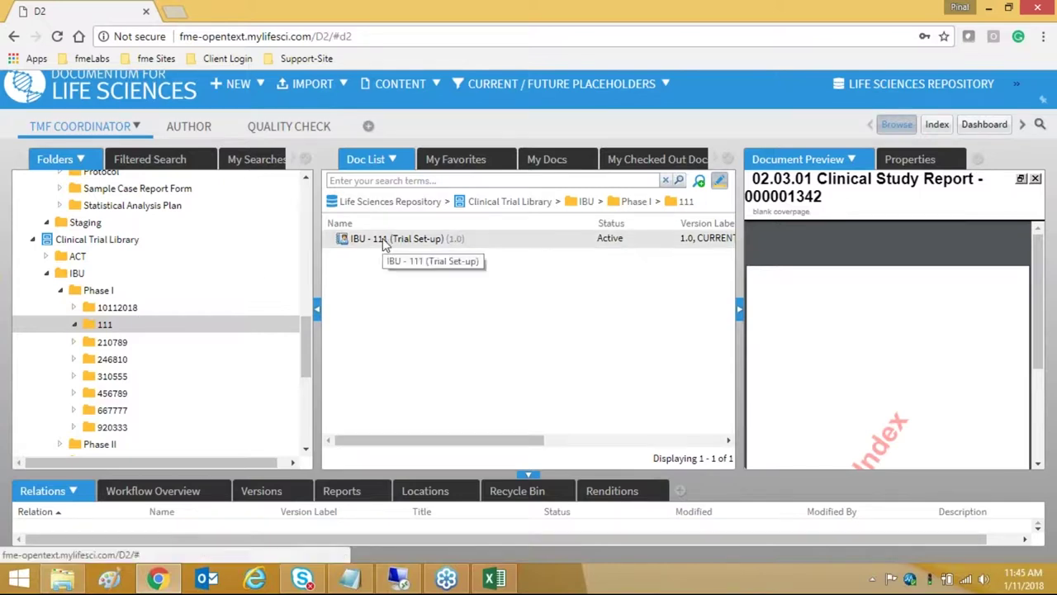
pyautogui.rightClick(383, 241)
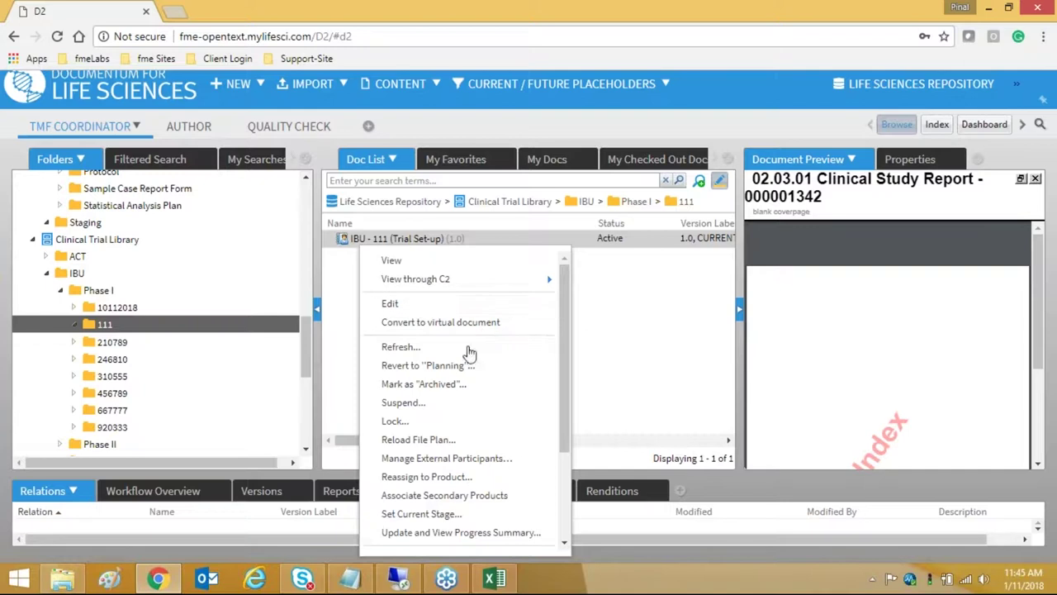
pyautogui.click(458, 263)
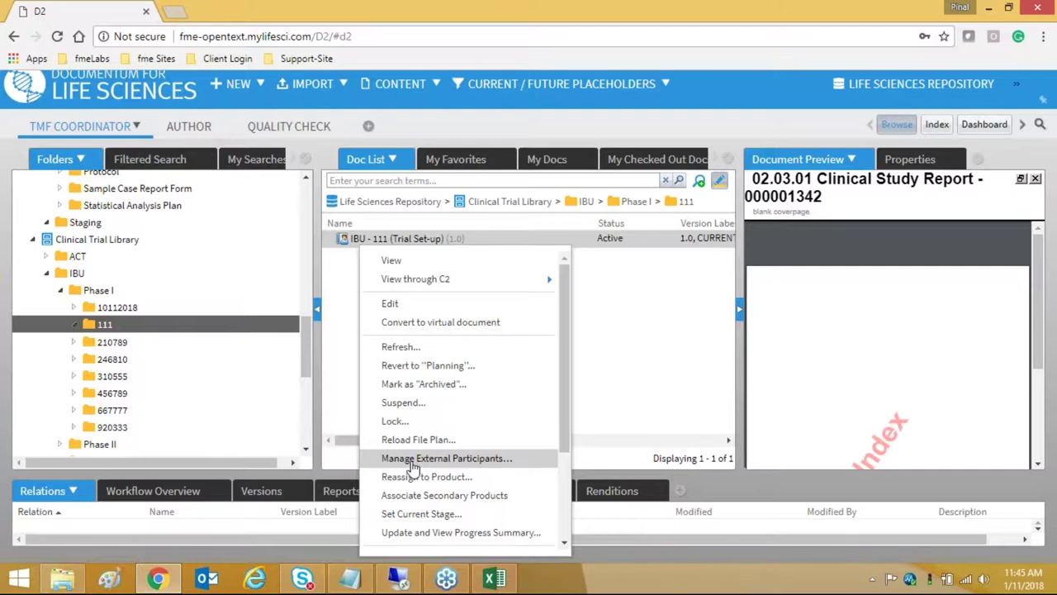
pyautogui.click(412, 460)
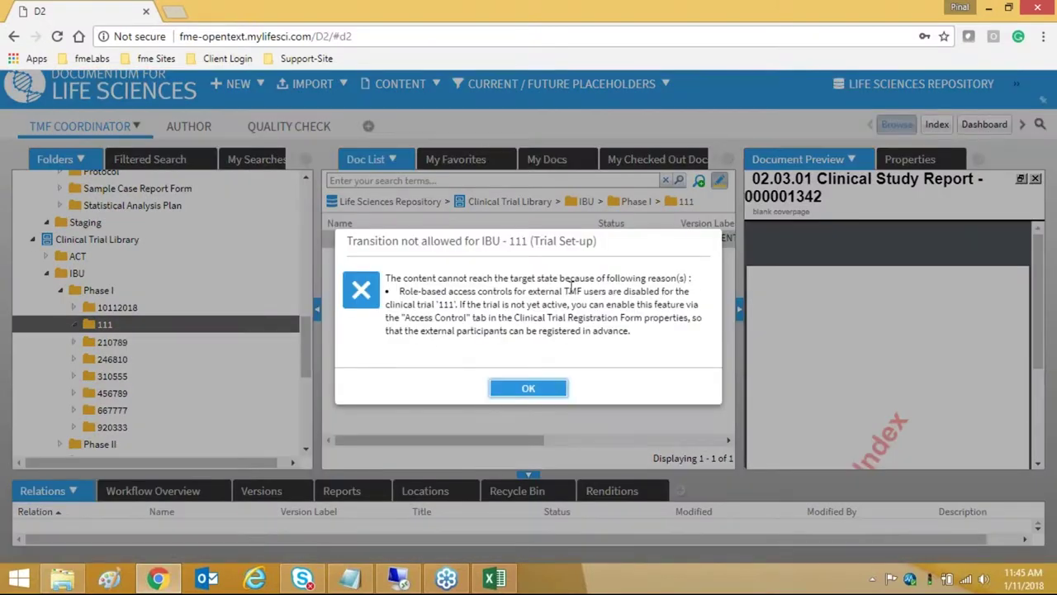
pyautogui.click(528, 388)
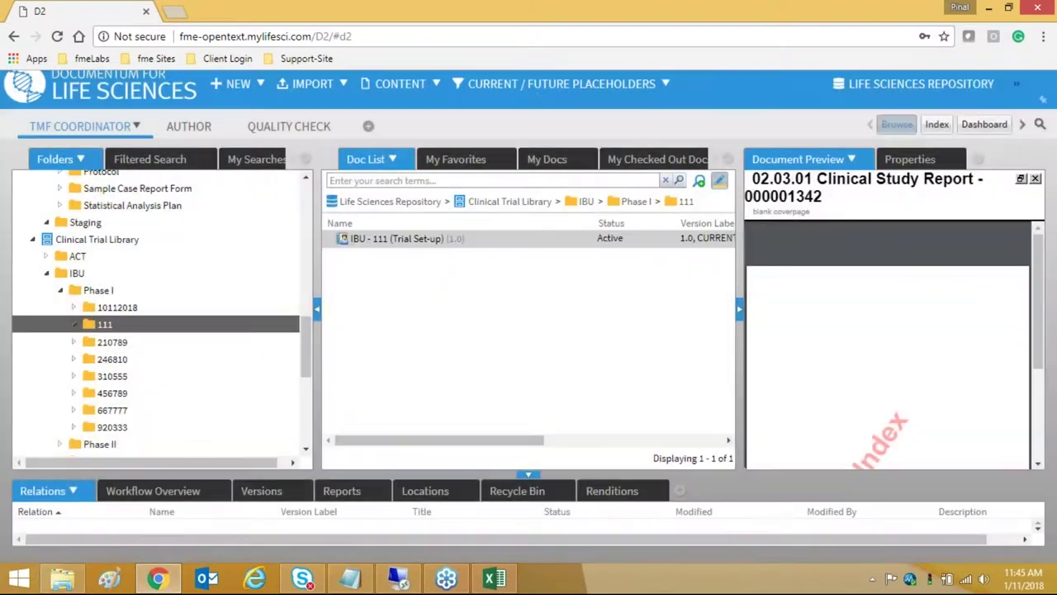
pyautogui.rightClick(410, 241)
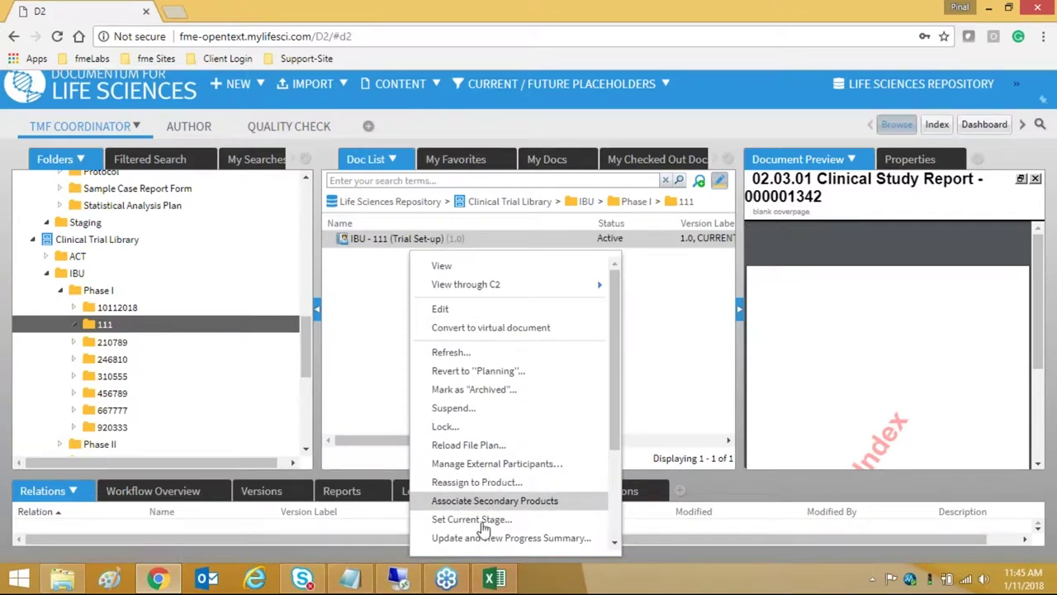
pyautogui.click(583, 379)
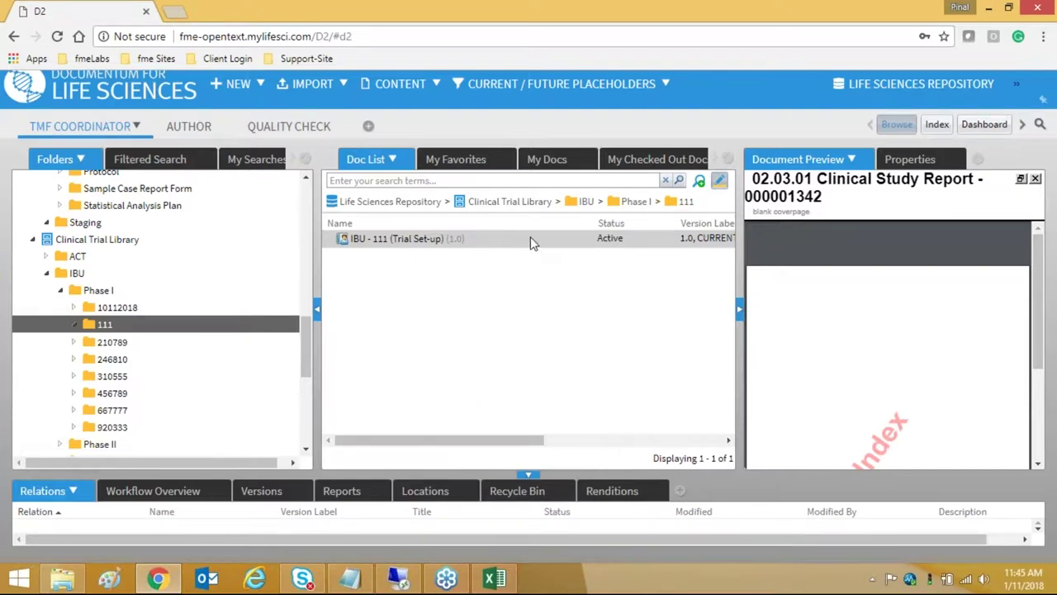
pyautogui.rightClick(614, 268)
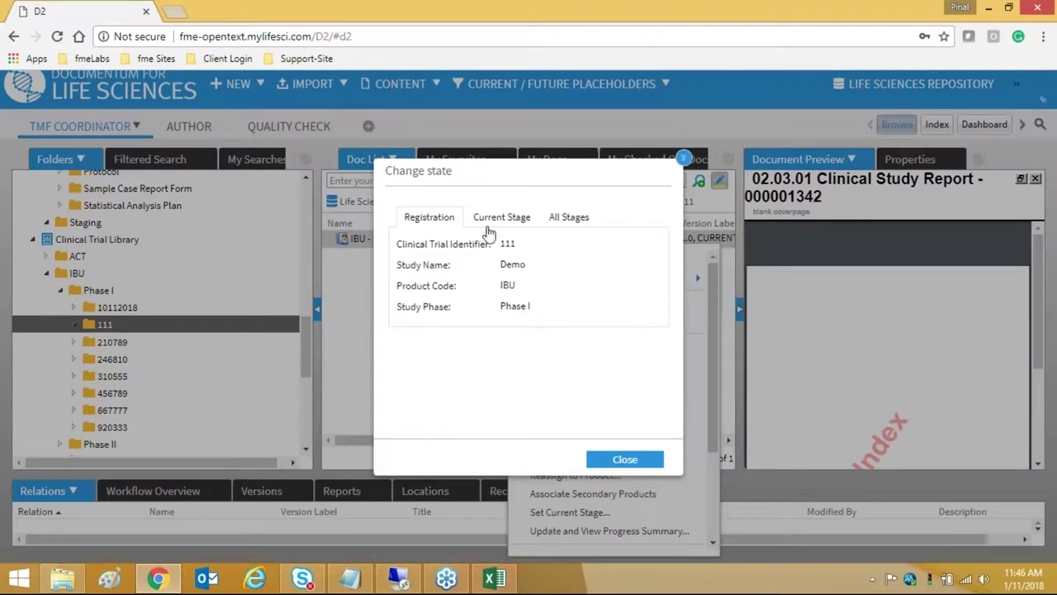
pyautogui.click(501, 216)
pyautogui.moveTo(435, 265); pyautogui.dragTo(487, 265)
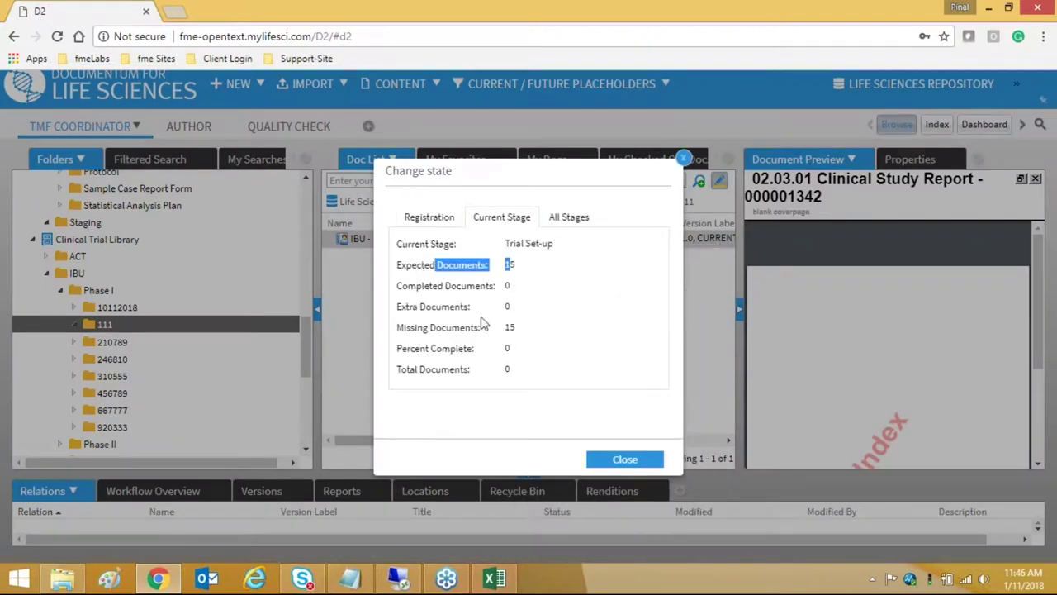
pyautogui.click(571, 218)
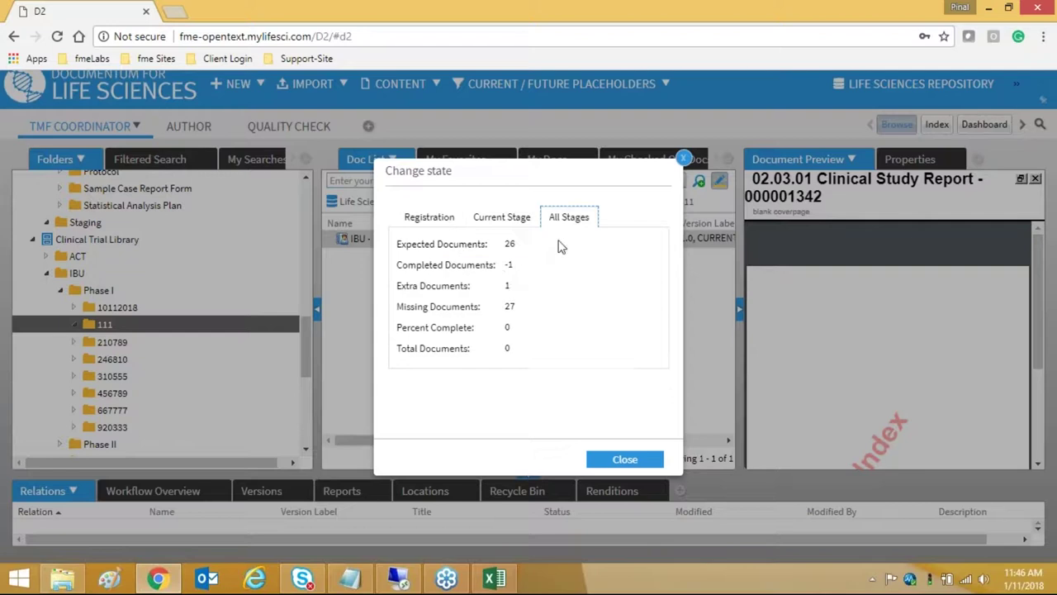
pyautogui.doubleClick(510, 265)
pyautogui.doubleClick(507, 286)
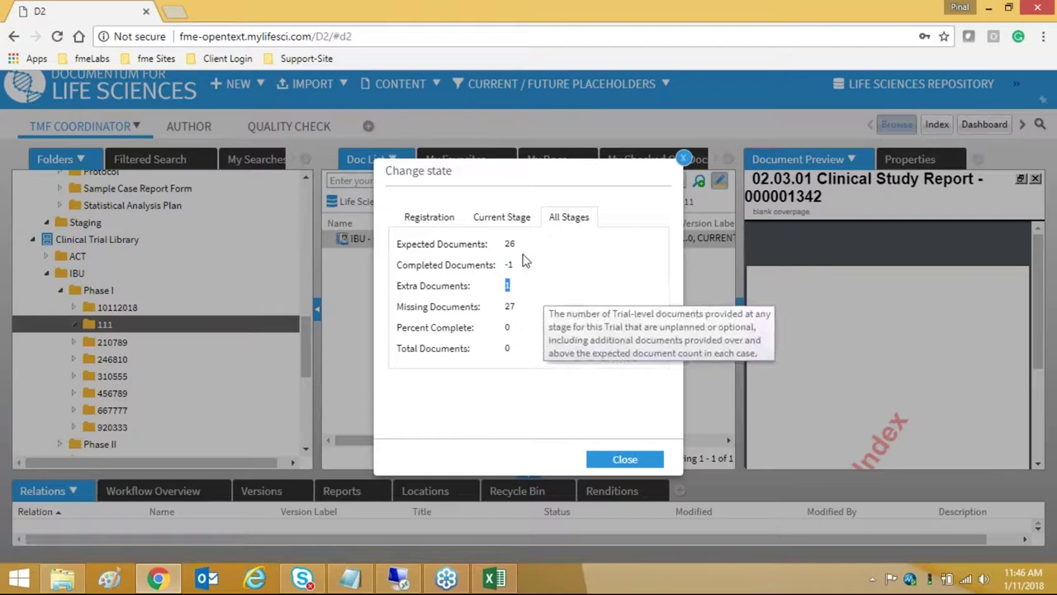
pyautogui.doubleClick(506, 307)
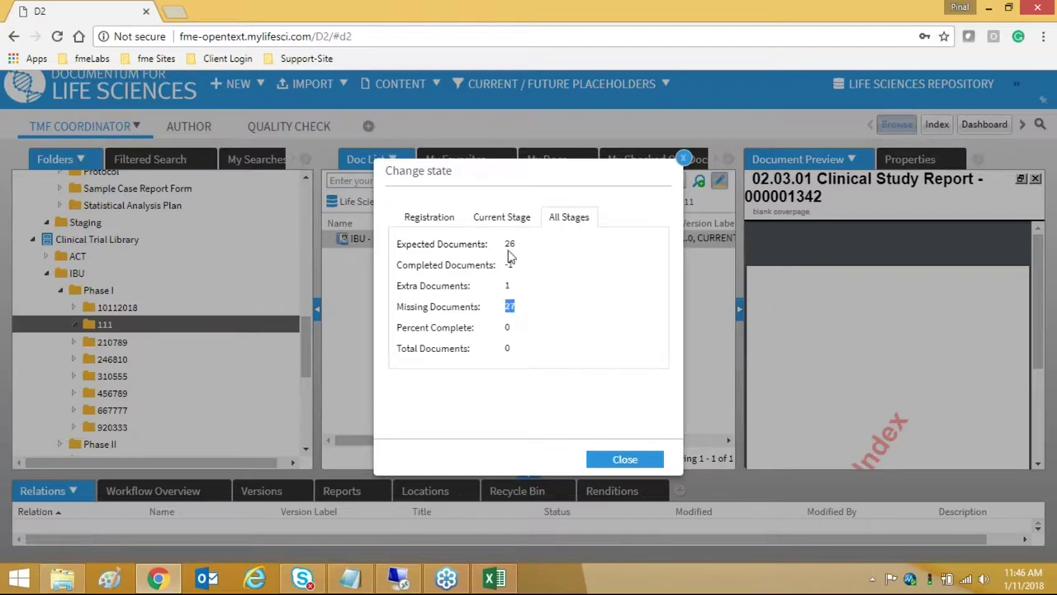
pyautogui.click(434, 218)
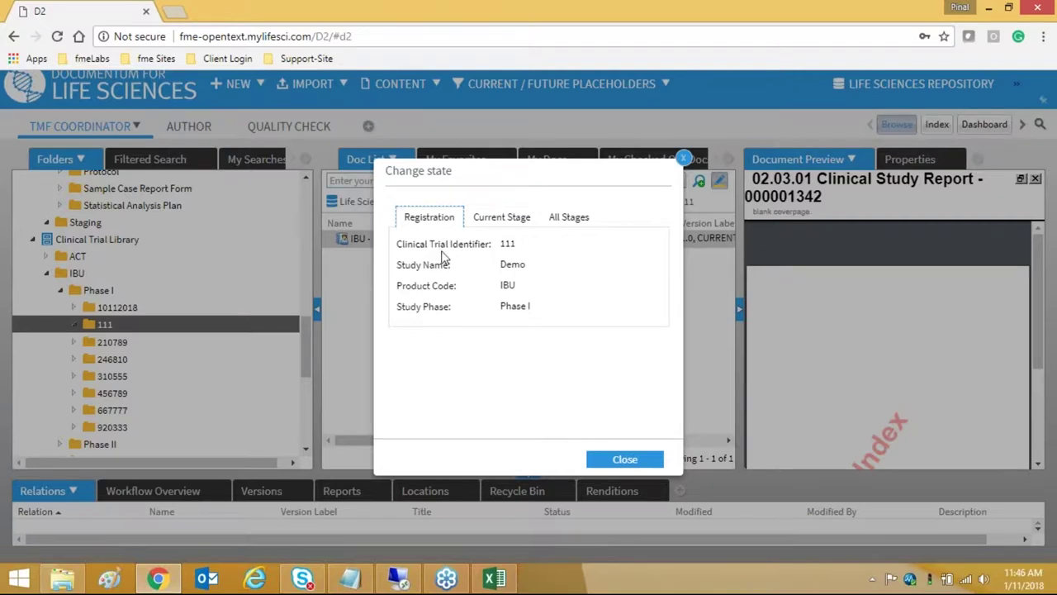
pyautogui.click(499, 218)
pyautogui.click(568, 218)
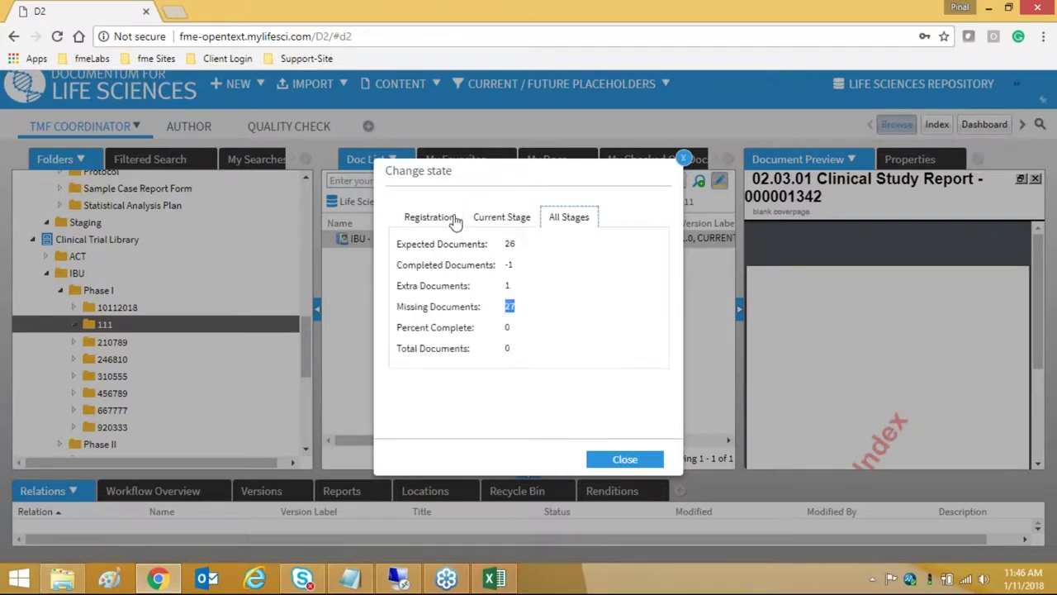
pyautogui.click(428, 218)
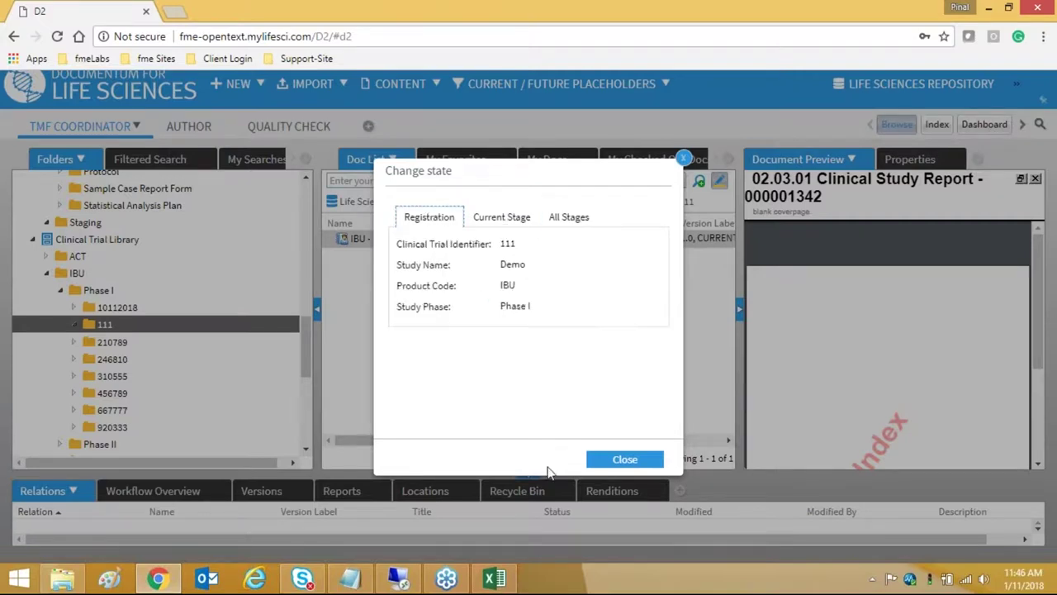
pyautogui.click(625, 459)
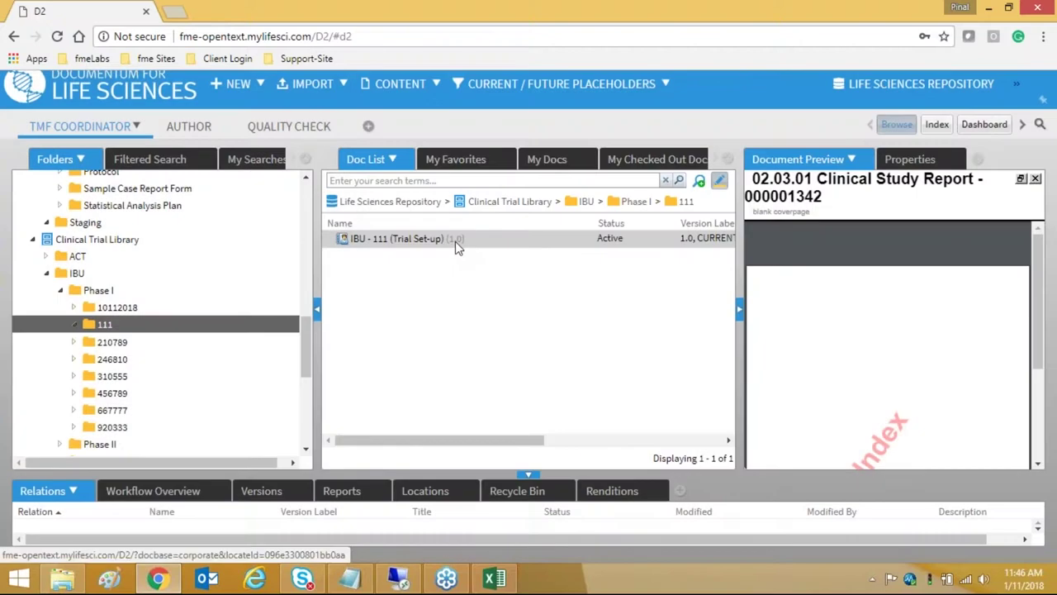
# - Lock the IBU - 111 (Trial Set-up) record
pyautogui.rightClick(455, 241)
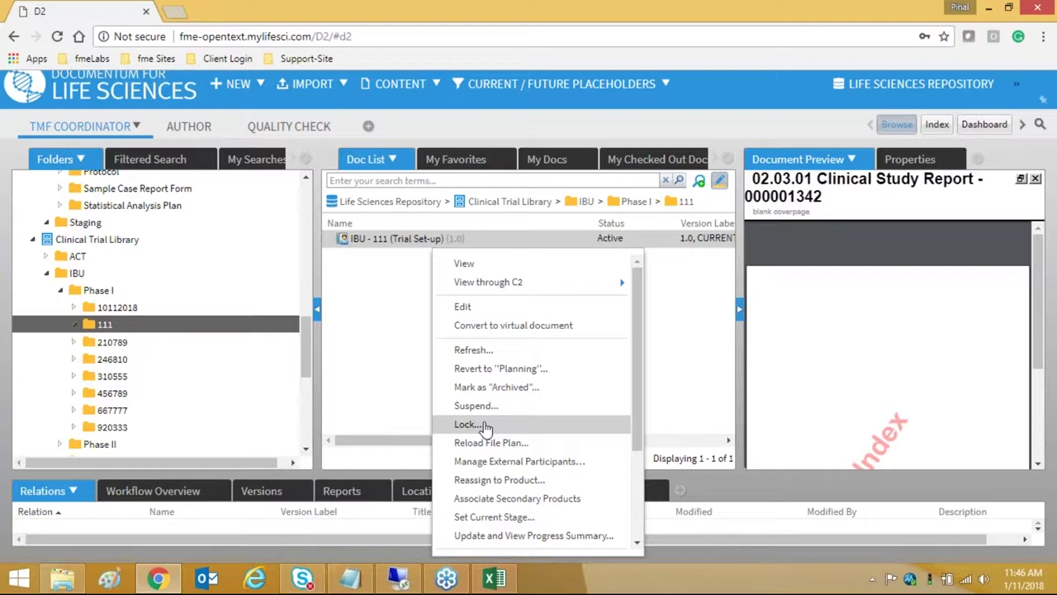
pyautogui.click(485, 426)
pyautogui.click(486, 409)
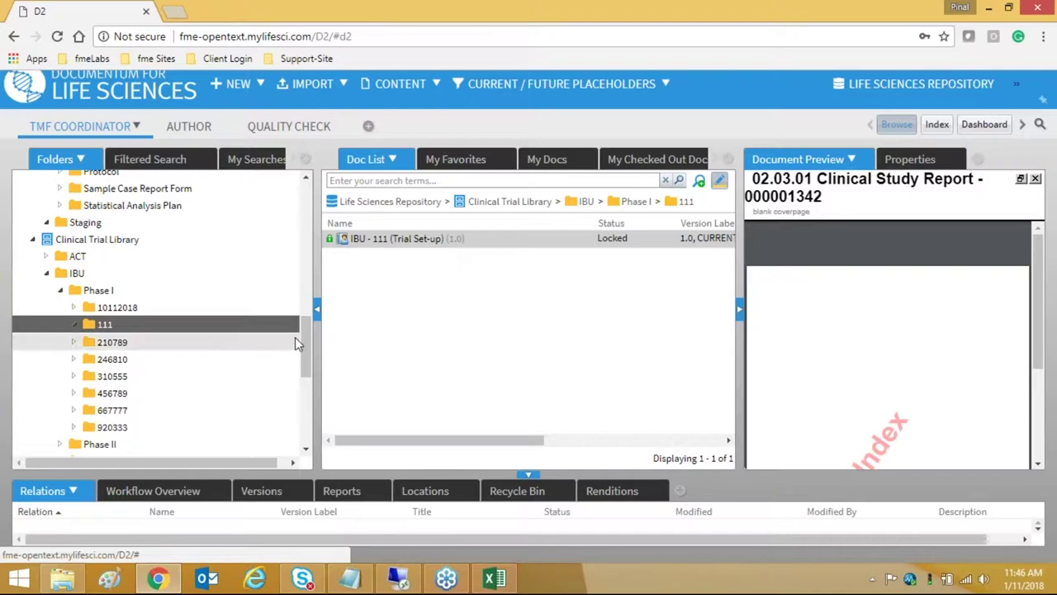
# - Browse trial 111's 02.03. Reports folder, then return to folder 111
pyautogui.moveTo(304, 332); pyautogui.dragTo(302, 231)
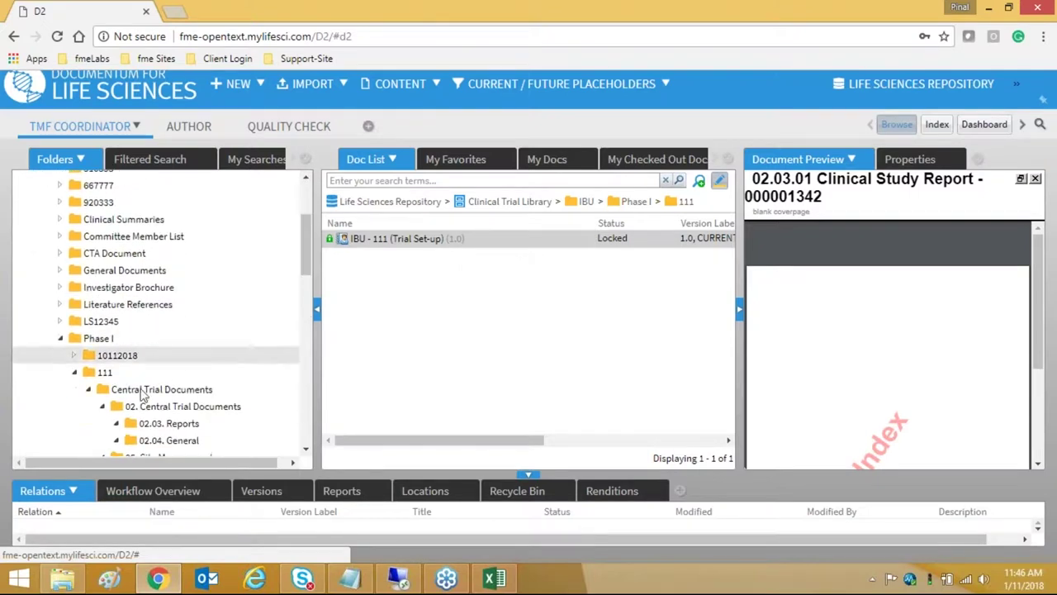
pyautogui.click(170, 424)
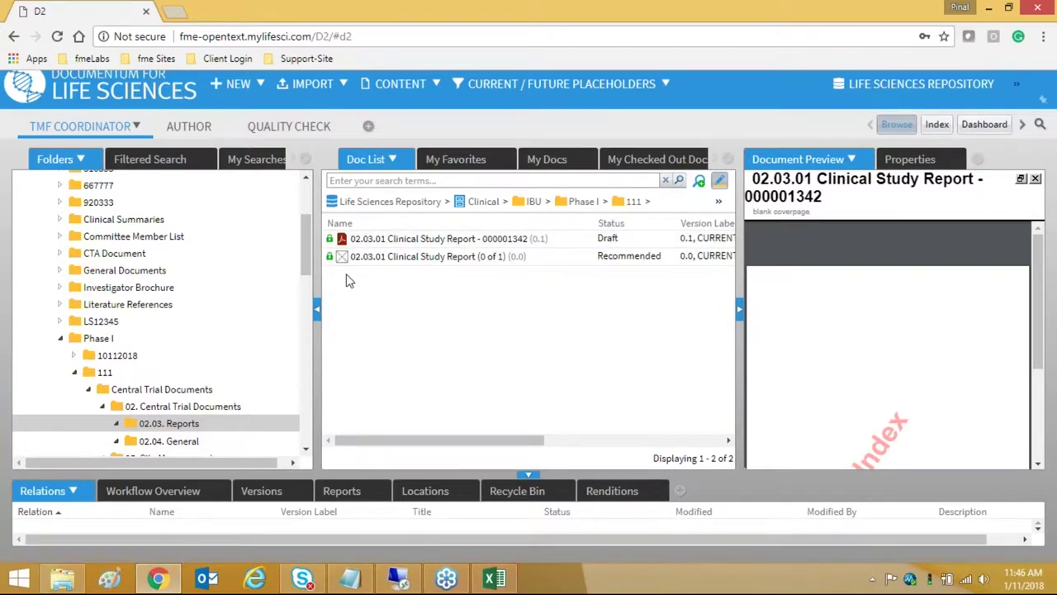
pyautogui.scroll(-5, 238, 353)
pyautogui.scroll(3, 242, 351)
pyautogui.scroll(-5, 242, 351)
pyautogui.scroll(3, 244, 351)
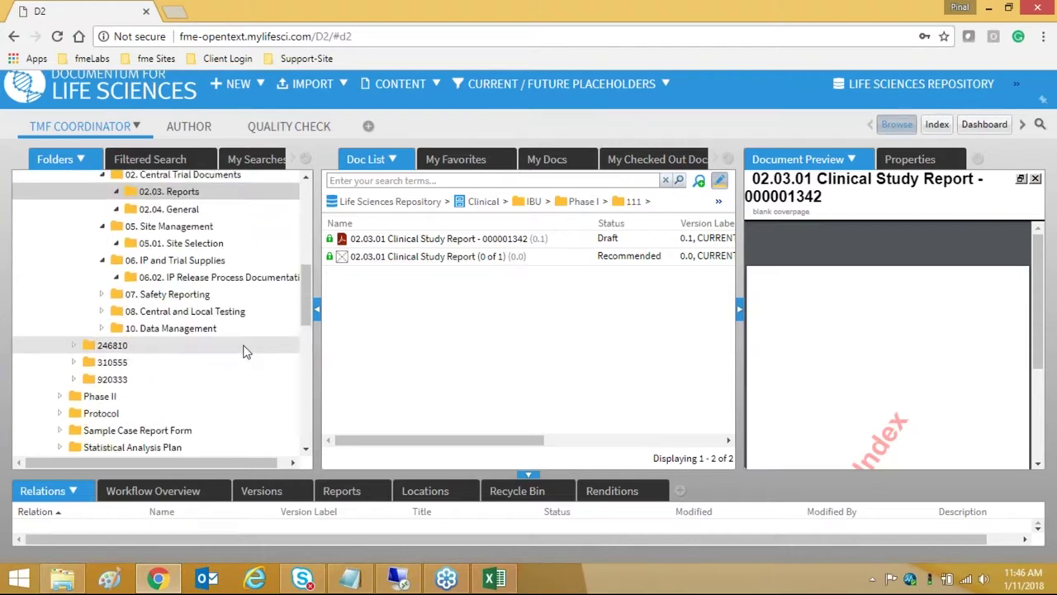
pyautogui.scroll(3, 244, 351)
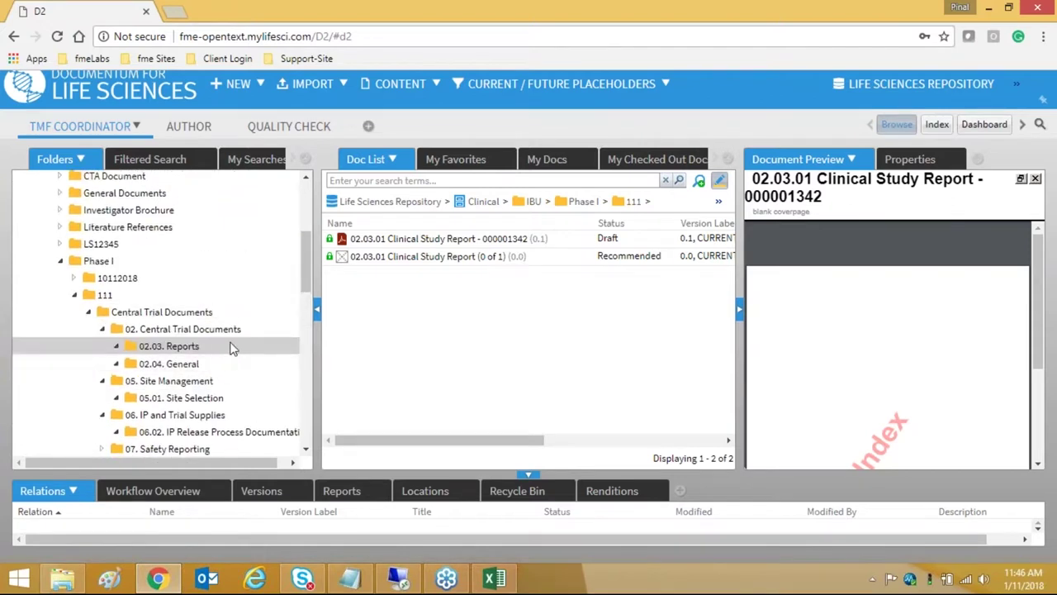
pyautogui.scroll(-5, 233, 333)
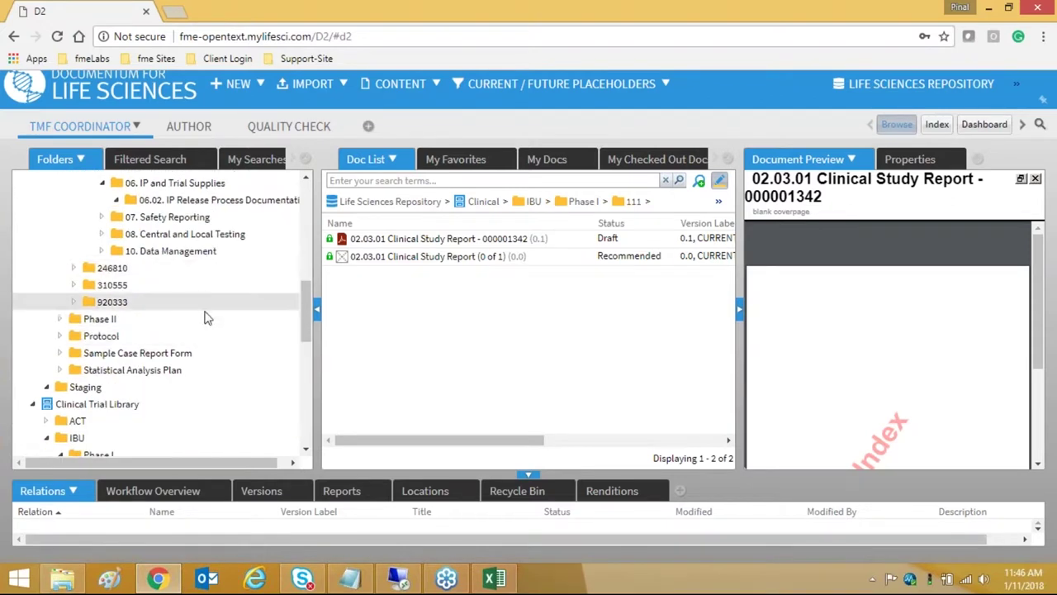
pyautogui.scroll(-3, 210, 337)
pyautogui.click(142, 335)
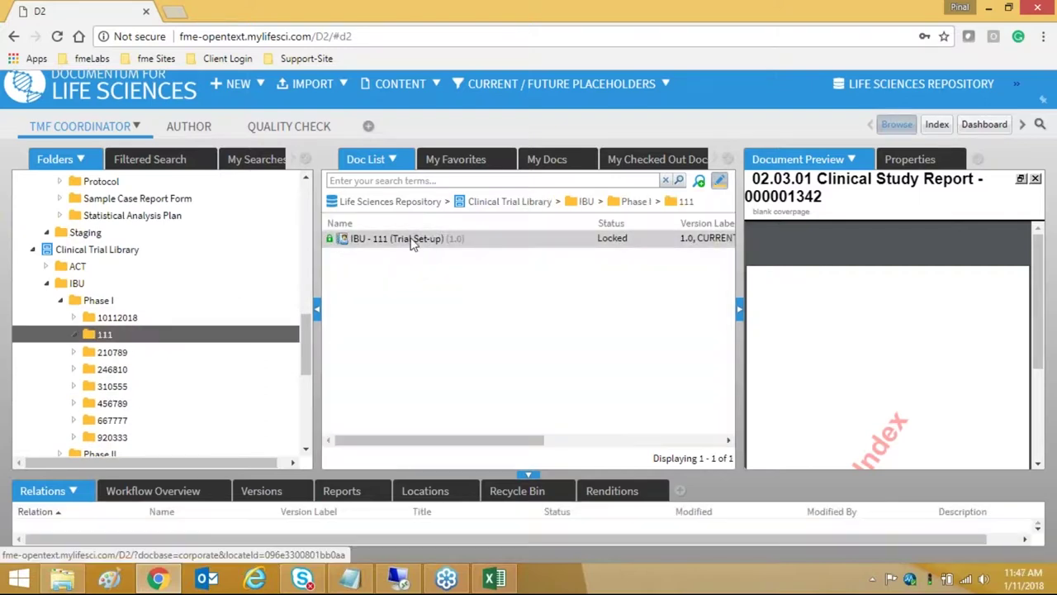
# - Unlock the IBU - 111 (Trial Set-up) record
pyautogui.rightClick(415, 240)
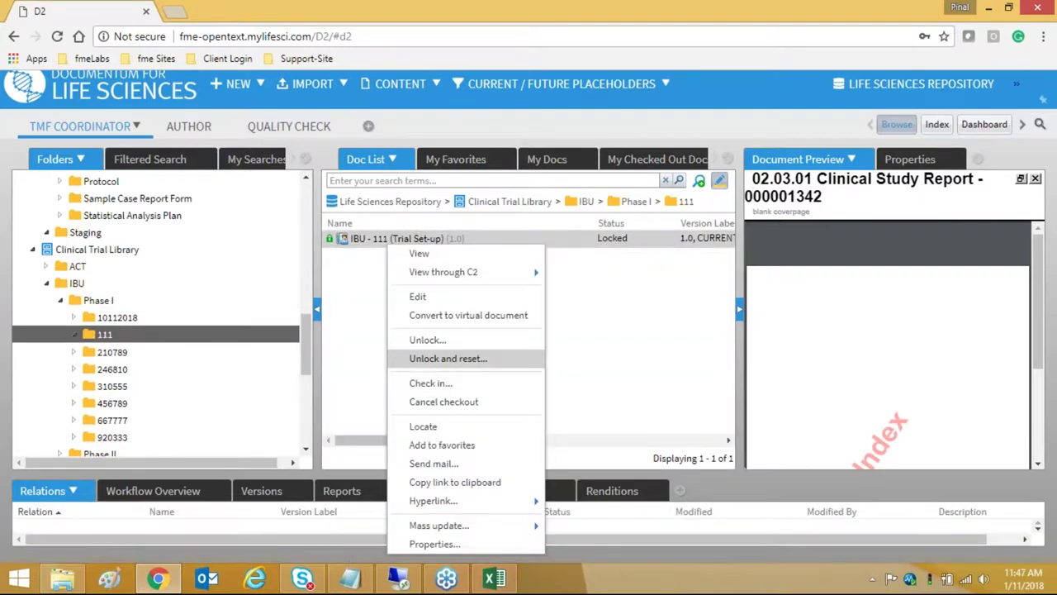
pyautogui.click(426, 340)
pyautogui.click(490, 383)
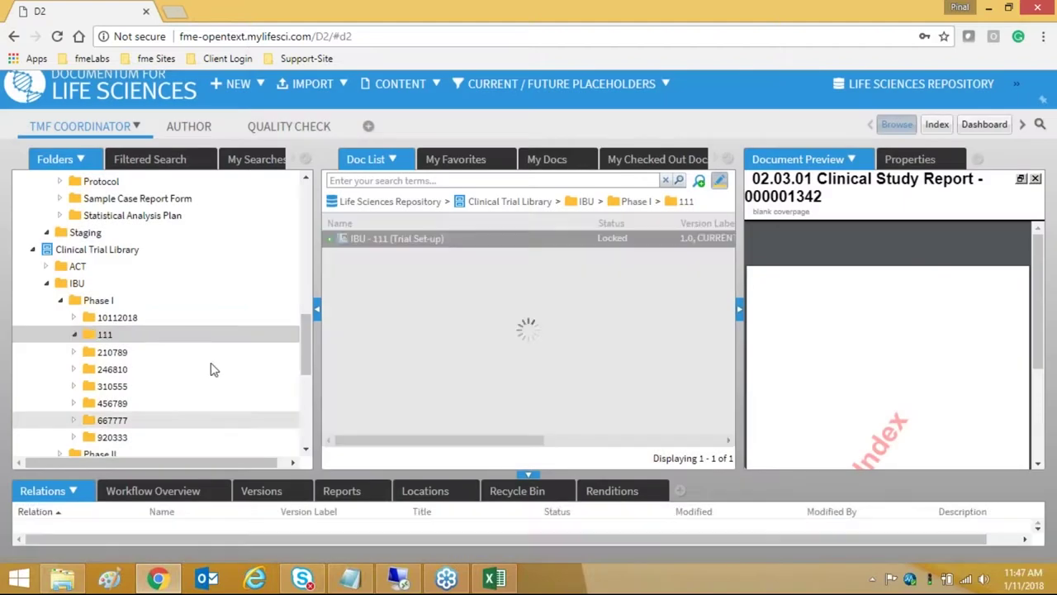
# - View 02.03. Reports, then reopen folder 111 and select the IBU - 111 record
pyautogui.scroll(10, 247, 337)
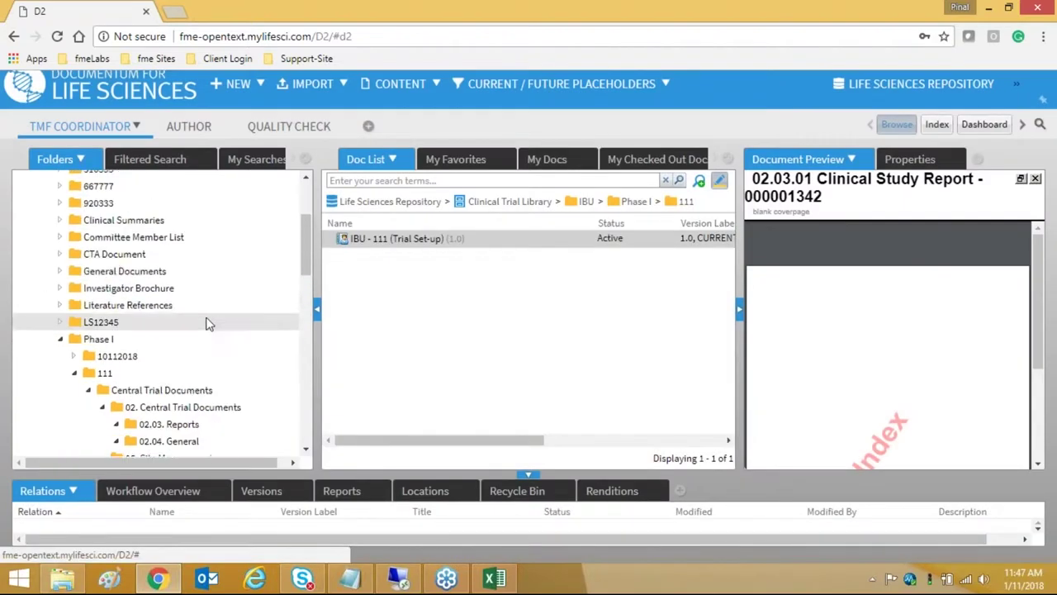
pyautogui.scroll(-3, 208, 326)
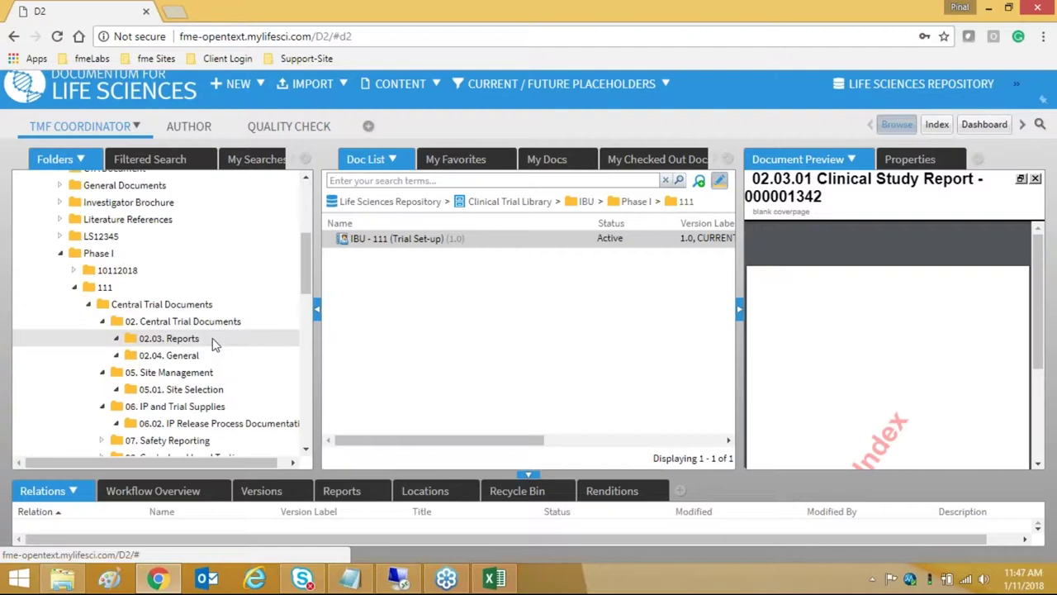
pyautogui.click(199, 335)
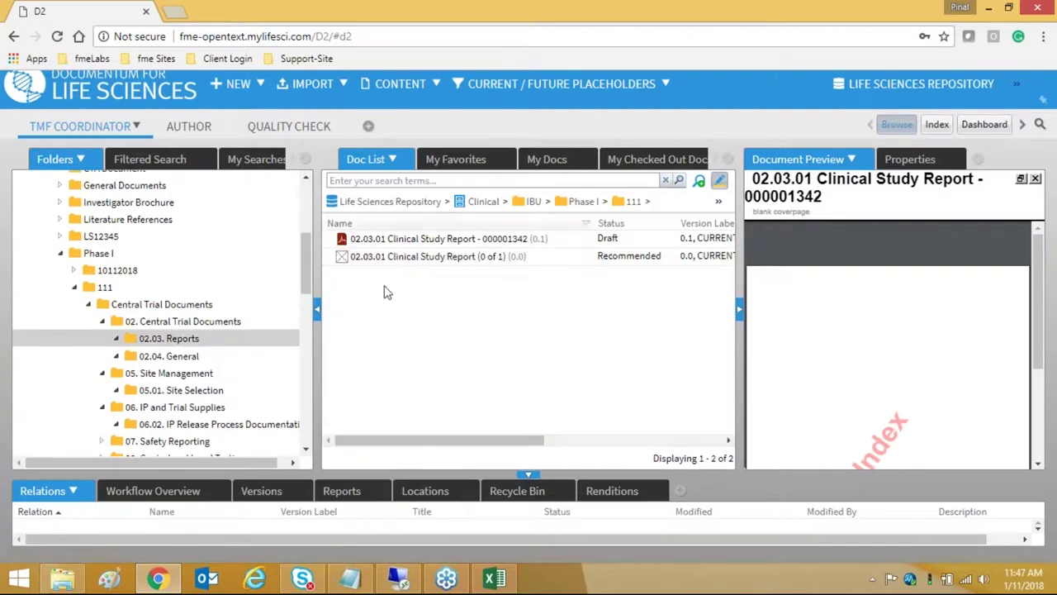
pyautogui.scroll(-10, 261, 322)
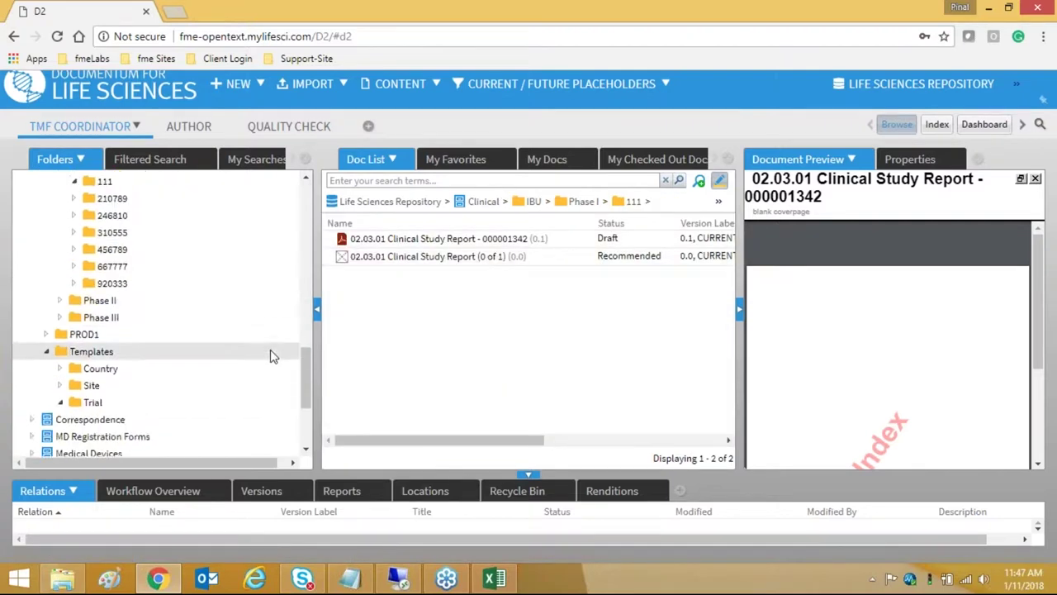
pyautogui.scroll(3, 168, 371)
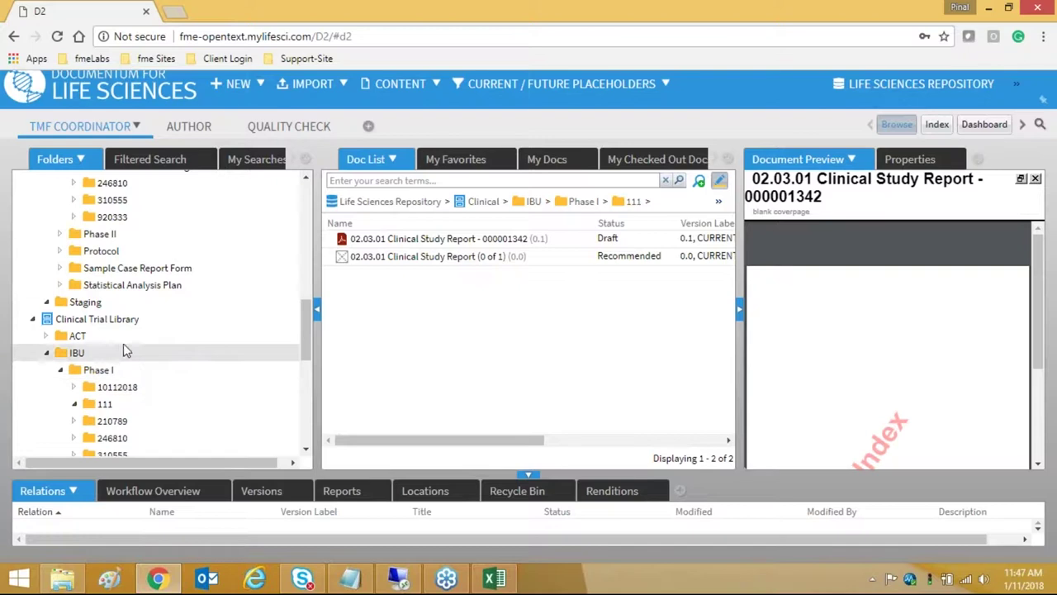
pyautogui.click(132, 404)
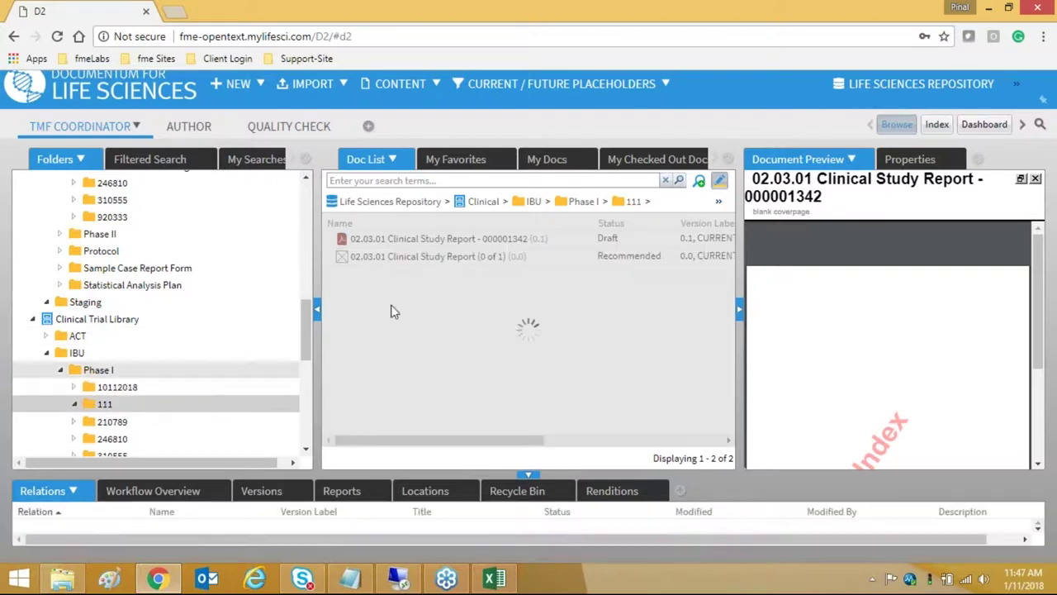
pyautogui.click(418, 241)
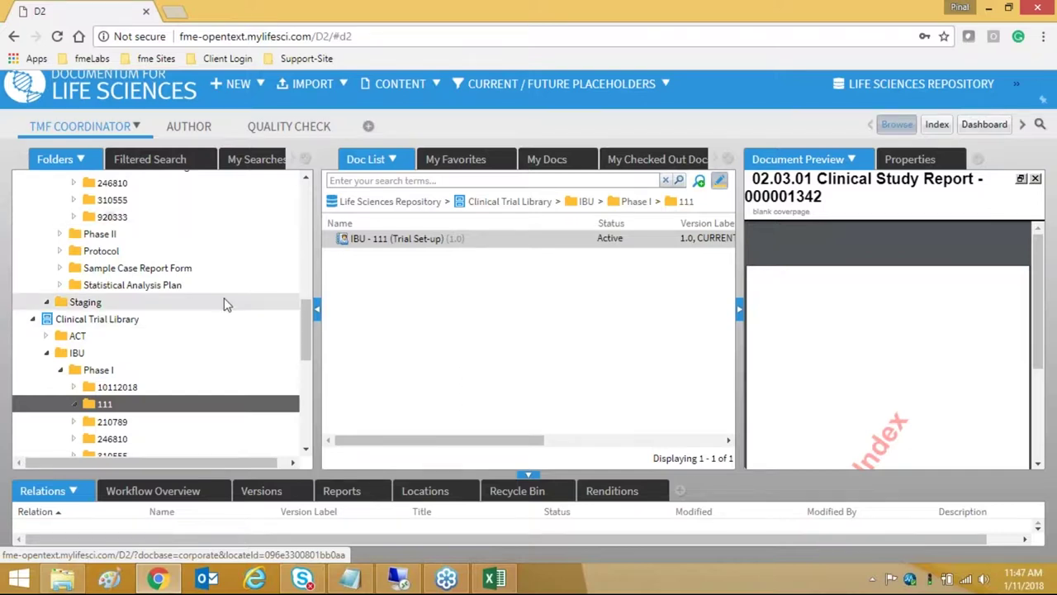
pyautogui.scroll(-3, 225, 347)
# - Browse the site, trial and country file plan template folders
pyautogui.click(113, 379)
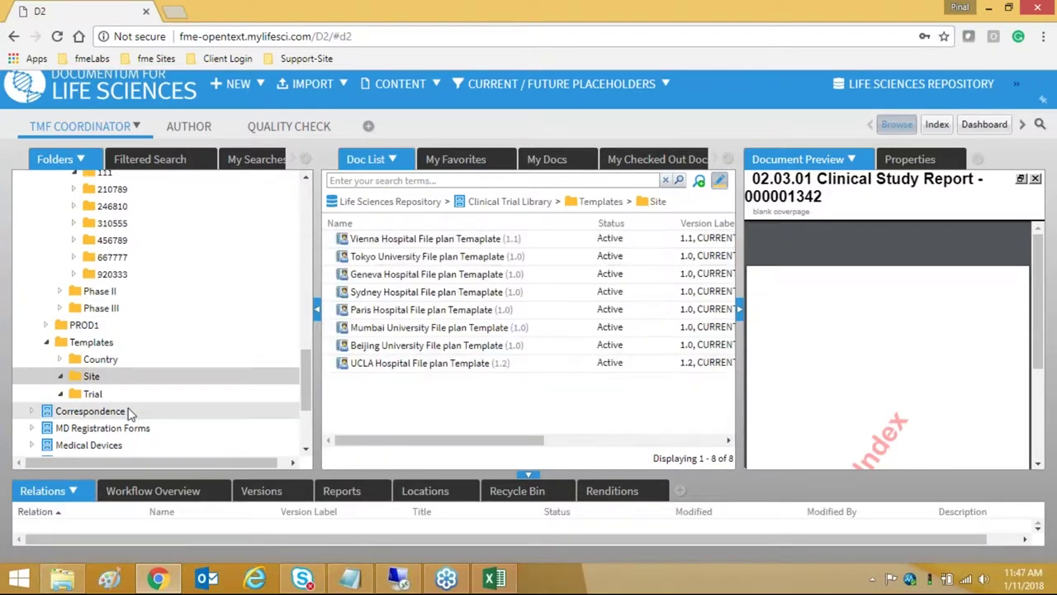
pyautogui.click(108, 395)
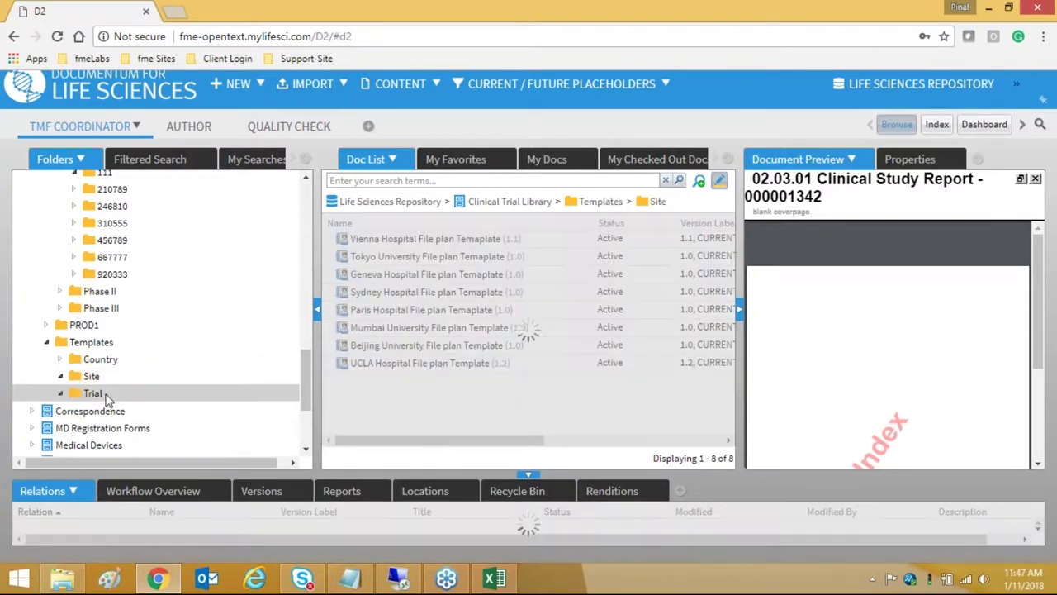
pyautogui.click(112, 366)
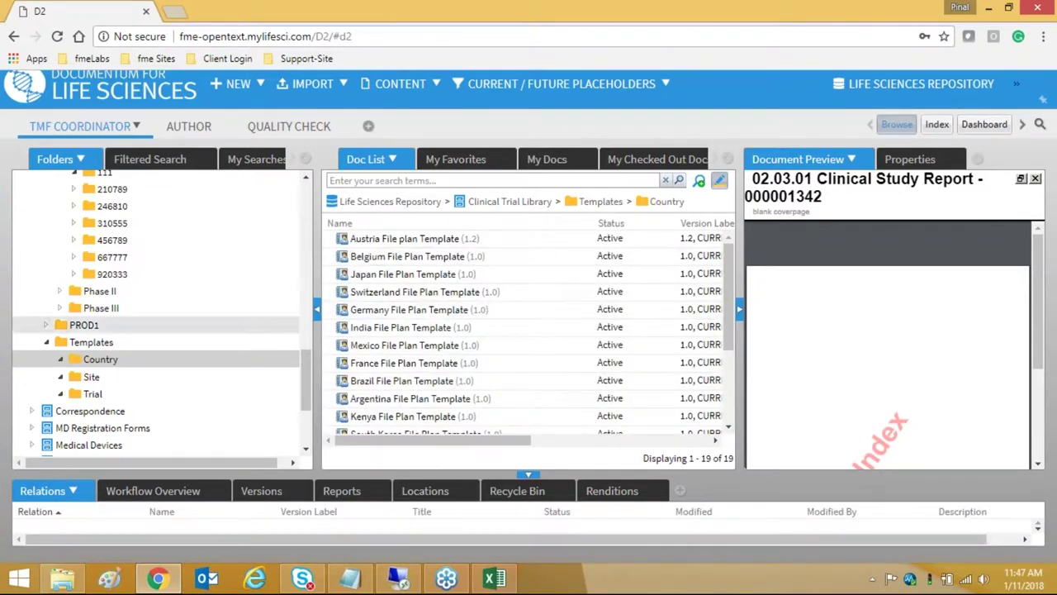
# - Start new content with the Trial Management profile and Country Registration Form type
pyautogui.click(234, 84)
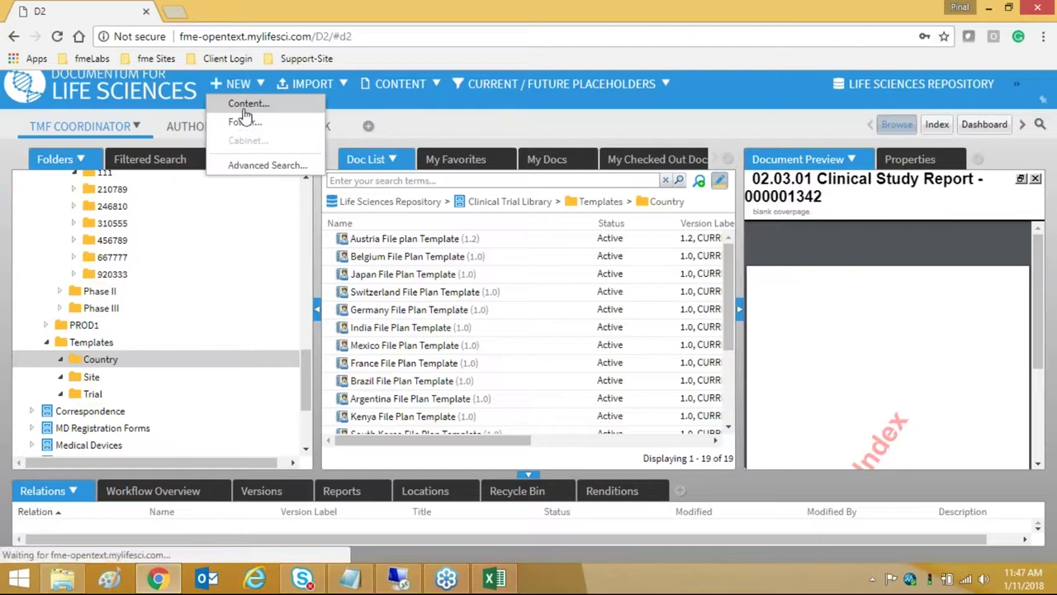
pyautogui.click(245, 123)
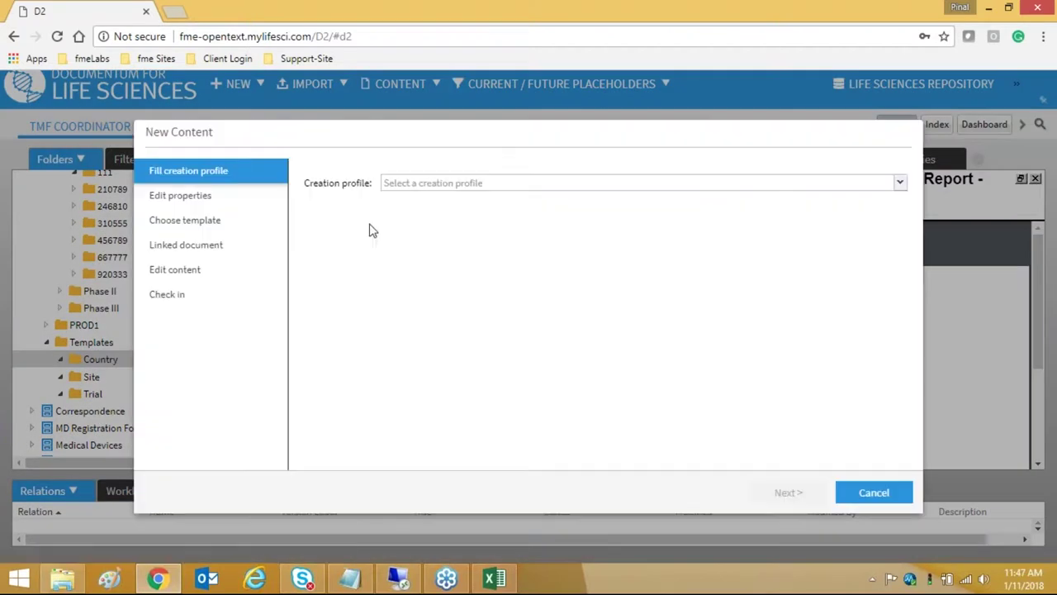
pyautogui.click(411, 183)
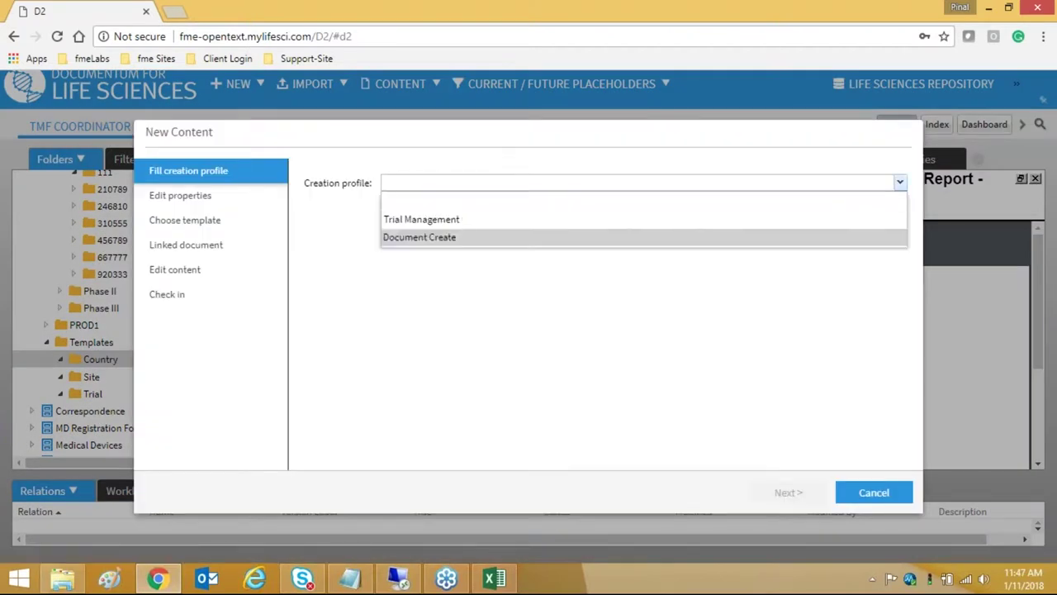
pyautogui.click(401, 221)
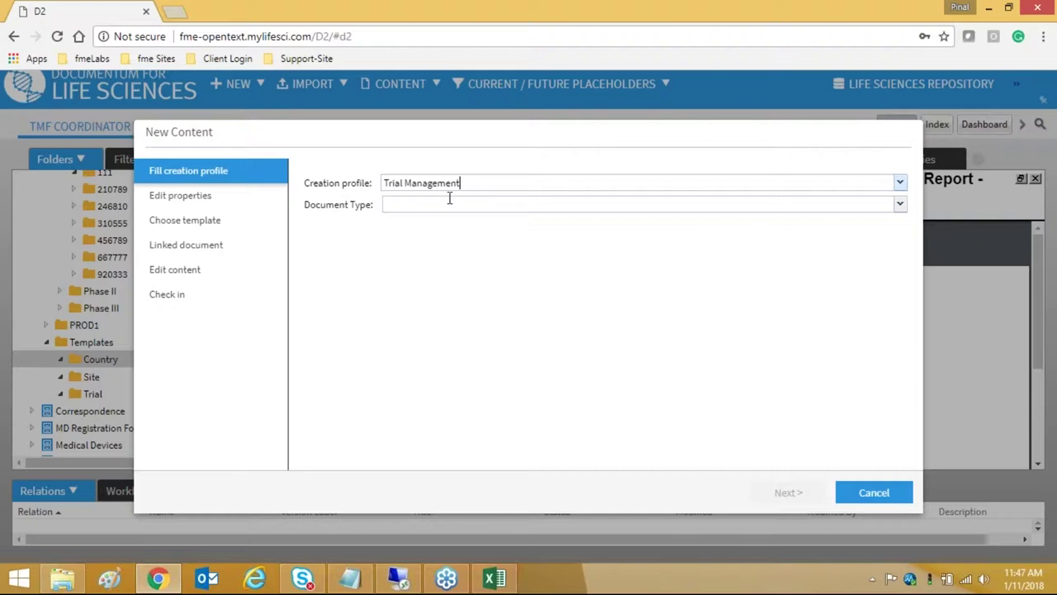
pyautogui.click(449, 204)
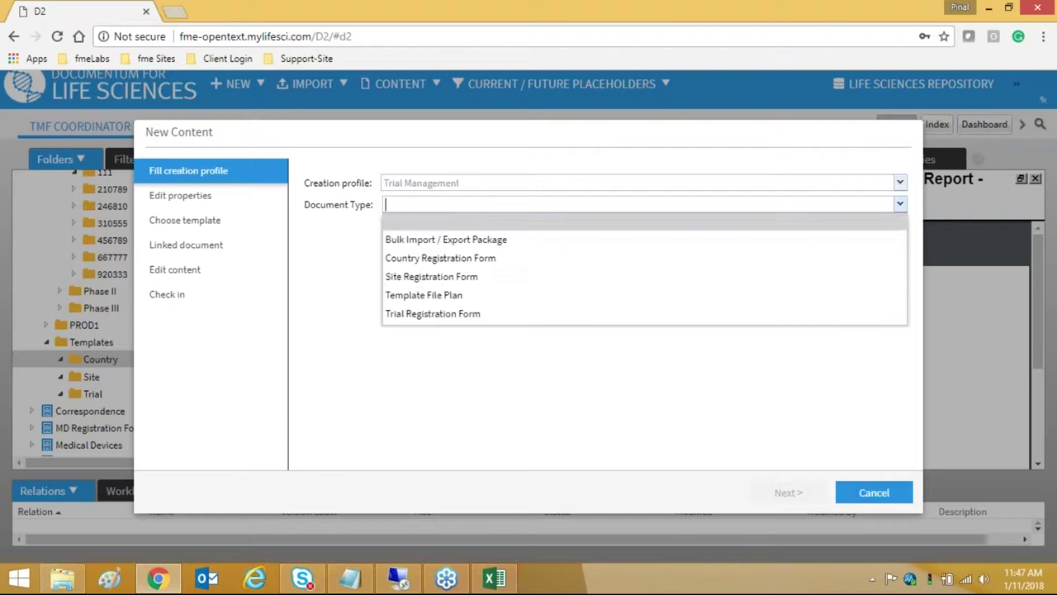
pyautogui.click(438, 259)
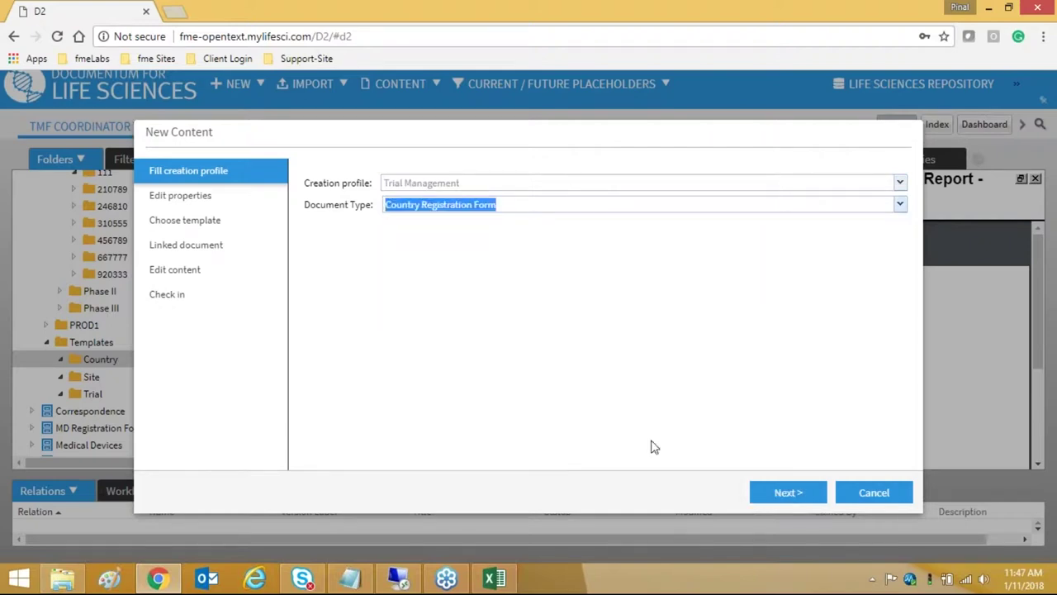
pyautogui.click(789, 492)
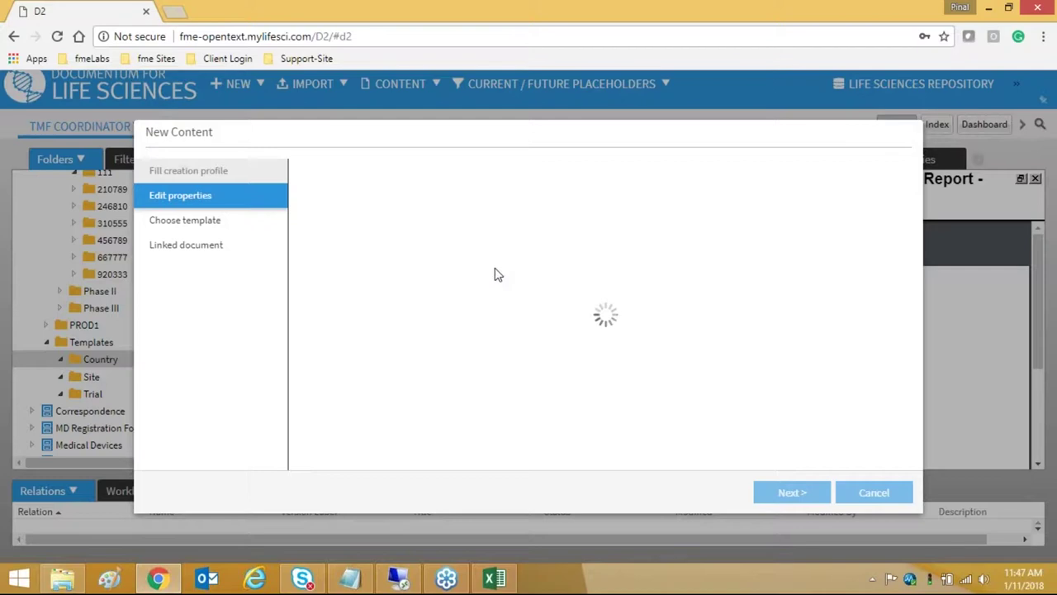
# - Set region Asia-Pacific, country Australia, product code IBU and trial IBU - 111
pyautogui.click(458, 226)
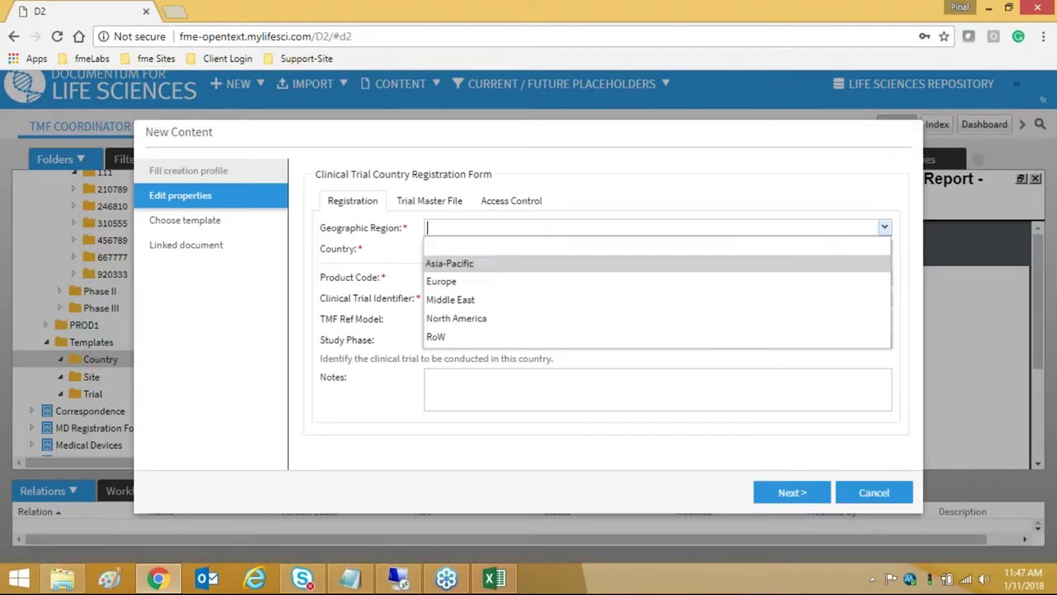
pyautogui.click(453, 266)
pyautogui.click(495, 247)
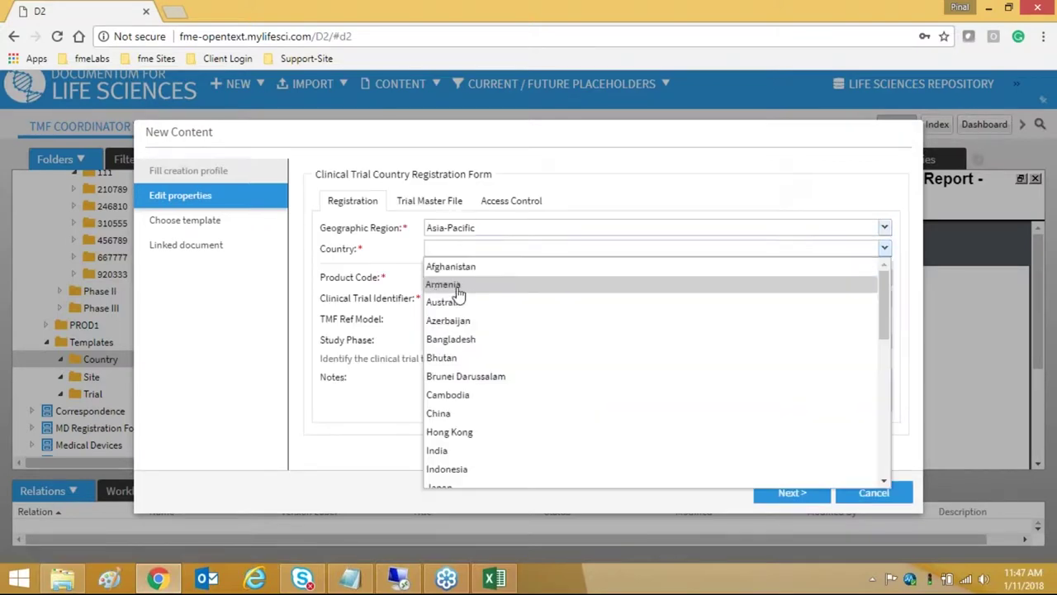
pyautogui.click(444, 303)
pyautogui.click(461, 278)
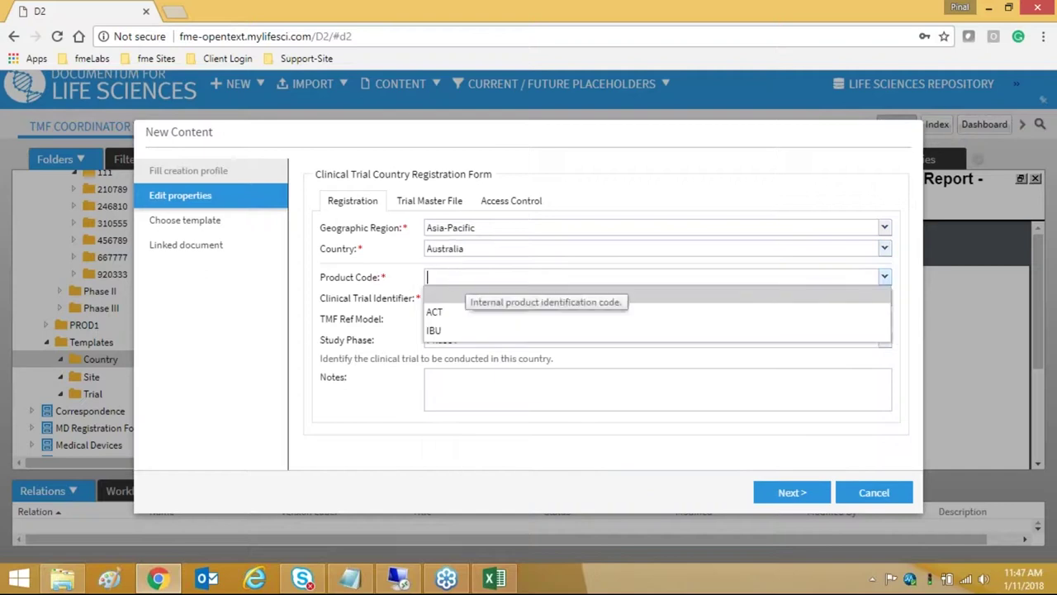
pyautogui.click(444, 337)
pyautogui.click(451, 297)
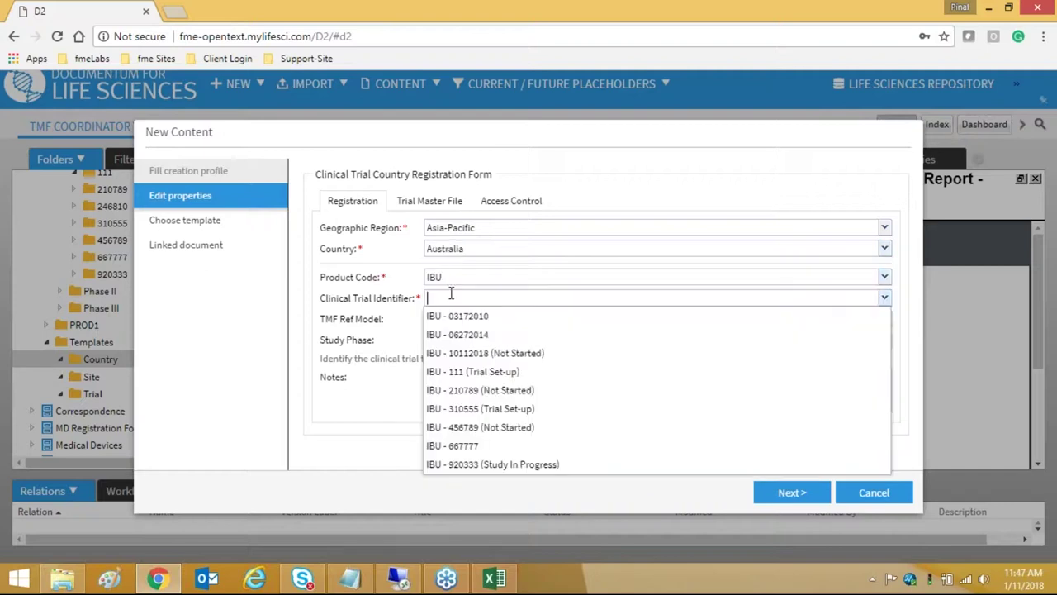
pyautogui.click(473, 373)
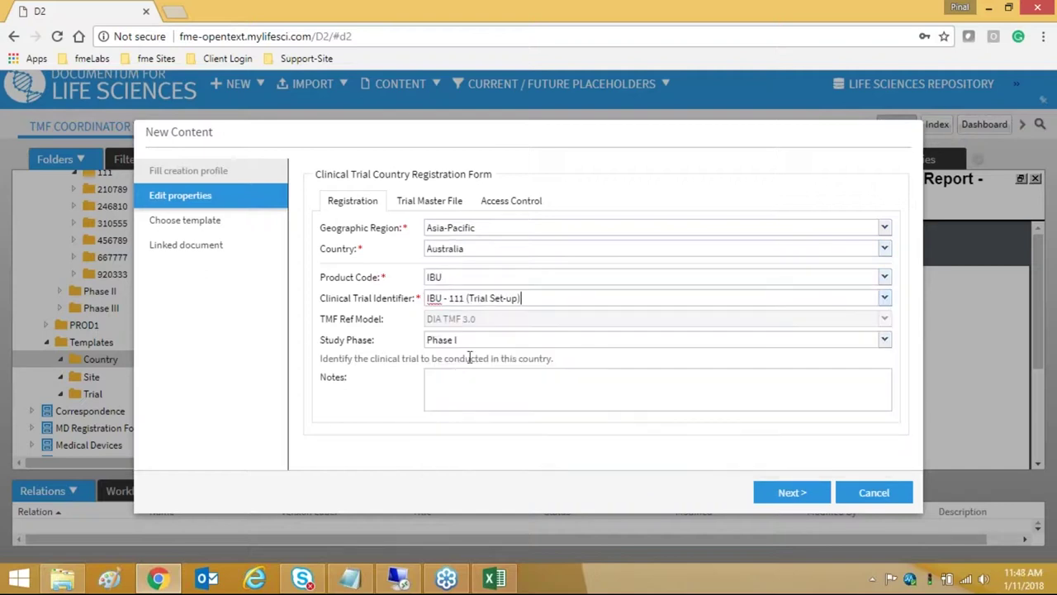
# - Enable the country-level TMF file plan in the Trial Master File settings
pyautogui.click(446, 204)
pyautogui.click(465, 229)
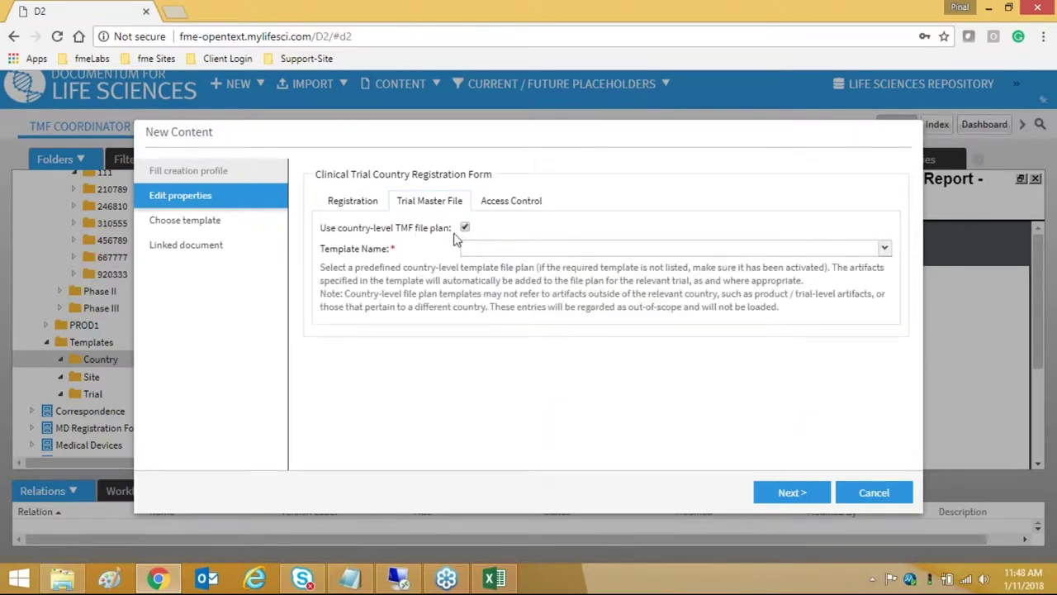
pyautogui.click(465, 228)
pyautogui.click(366, 206)
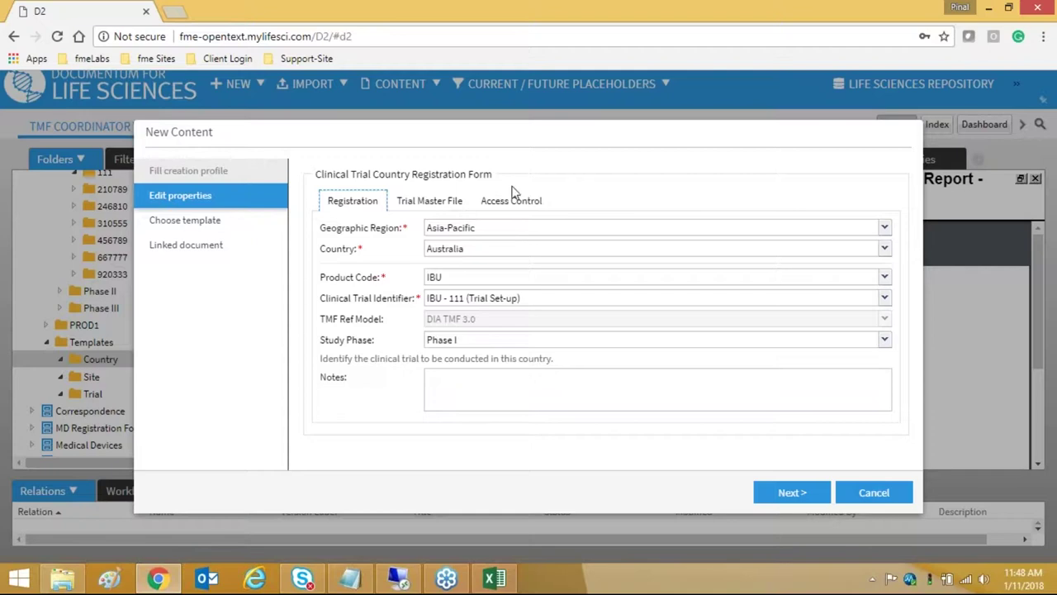
pyautogui.click(435, 204)
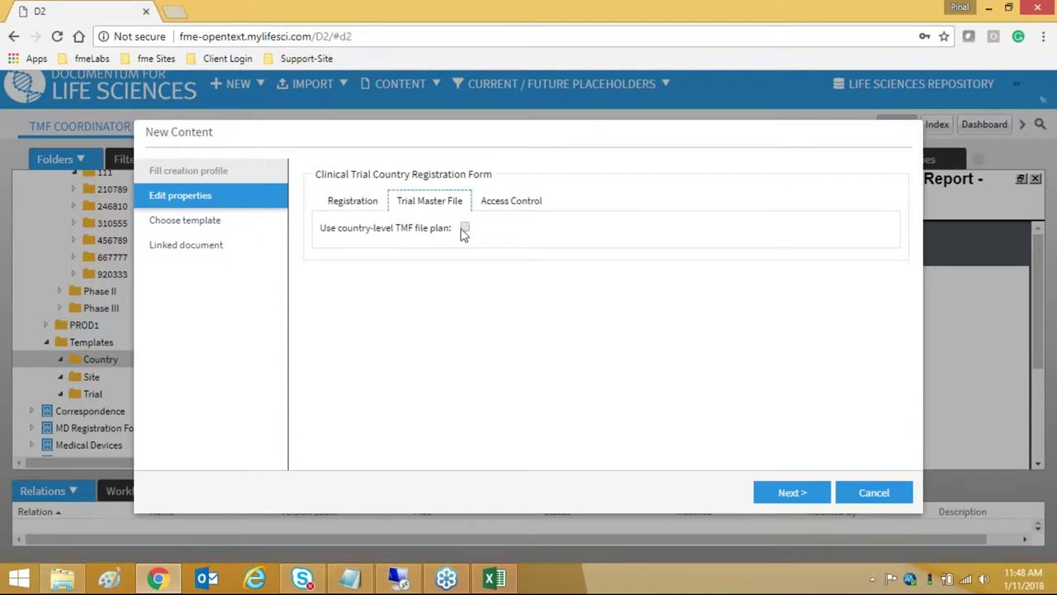
pyautogui.click(361, 209)
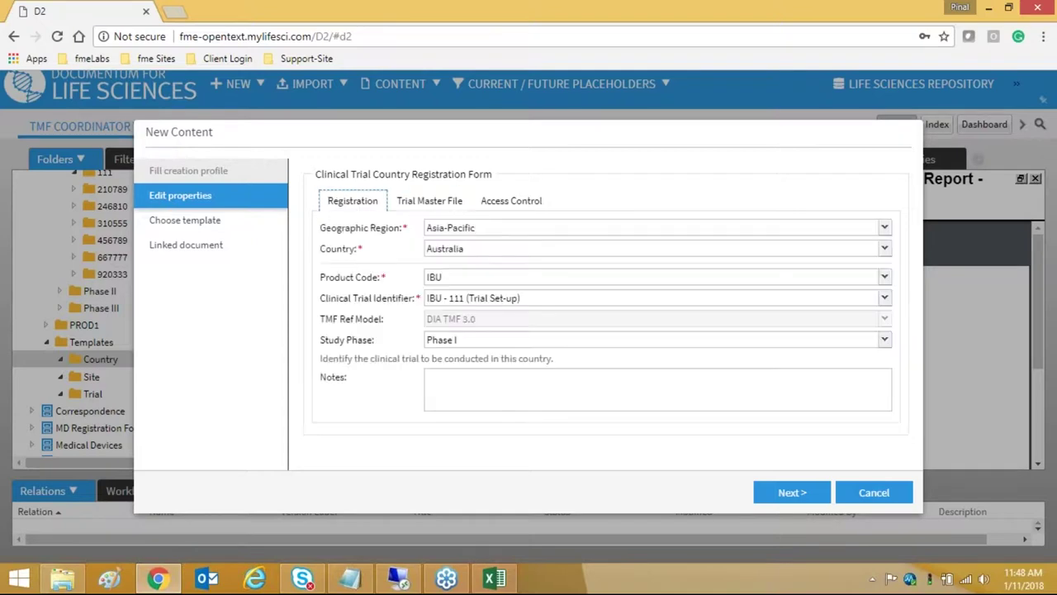
pyautogui.click(431, 207)
pyautogui.click(465, 229)
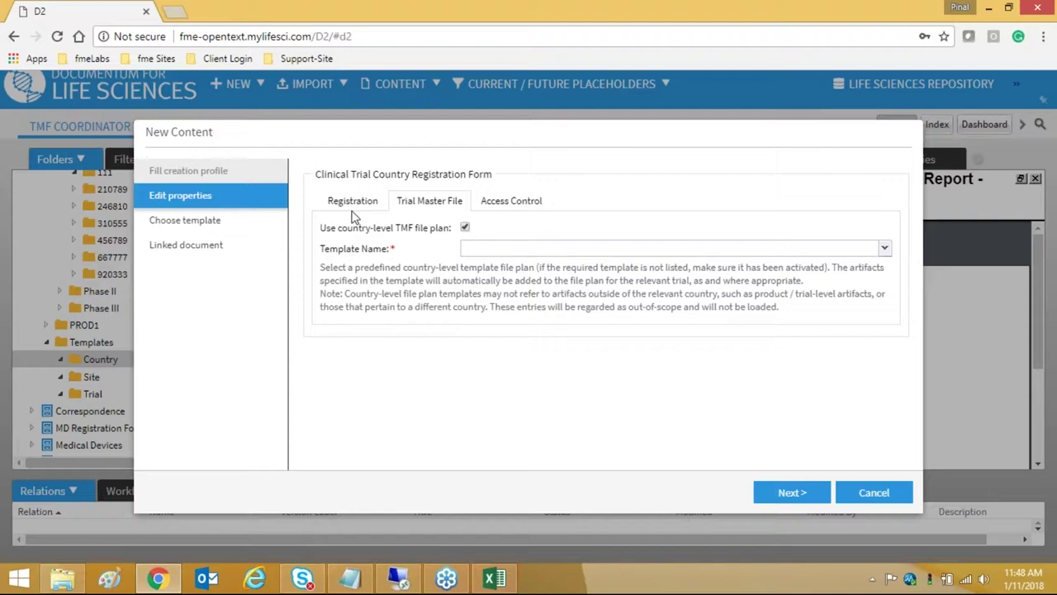
pyautogui.click(356, 207)
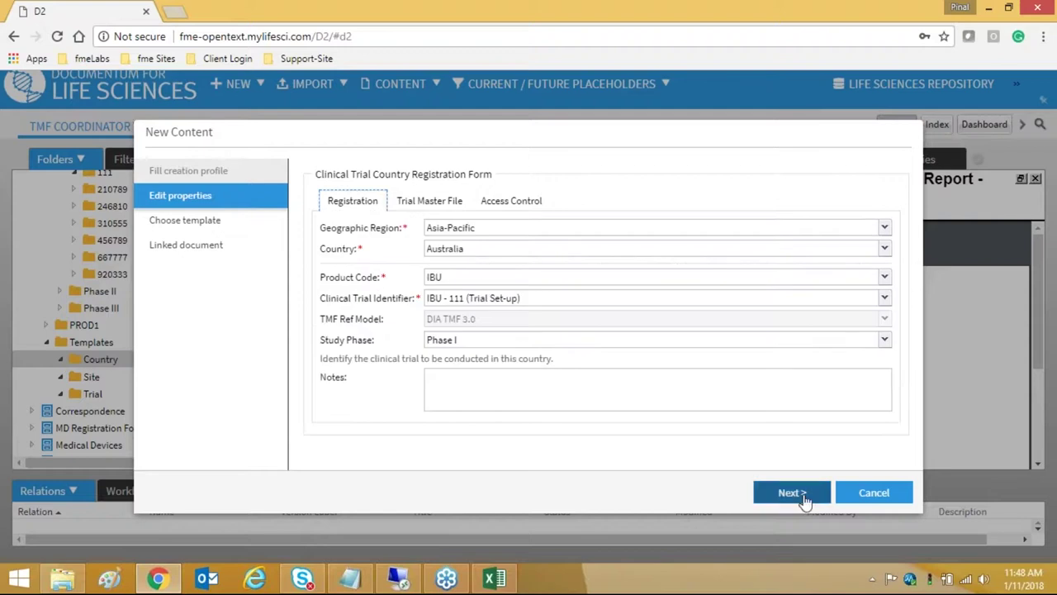
# - Choose the Austria File plan Template and submit the registration
pyautogui.click(797, 494)
pyautogui.click(516, 361)
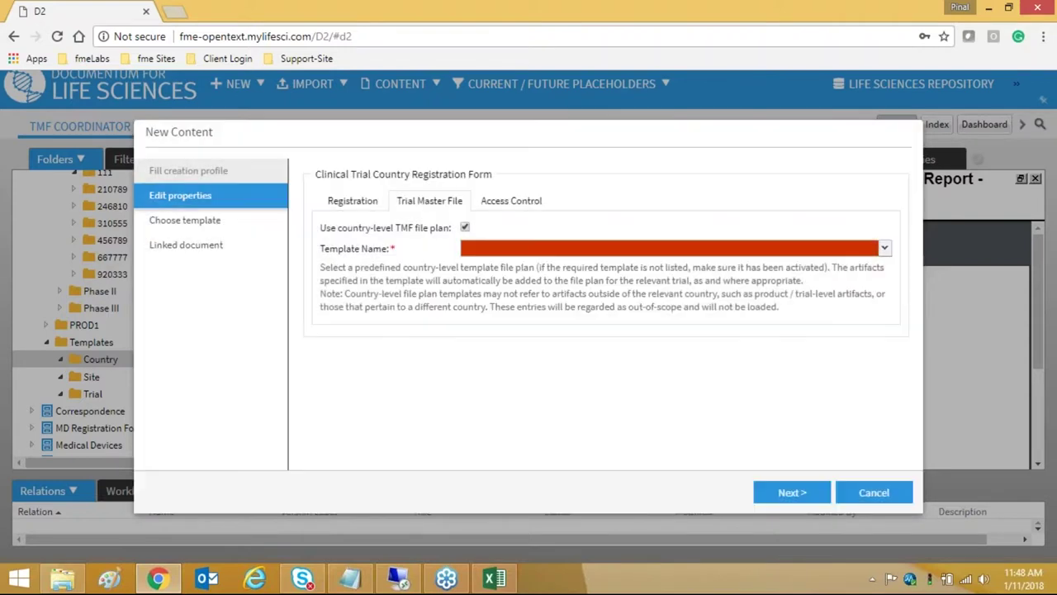
pyautogui.click(534, 248)
pyautogui.click(520, 302)
pyautogui.click(792, 492)
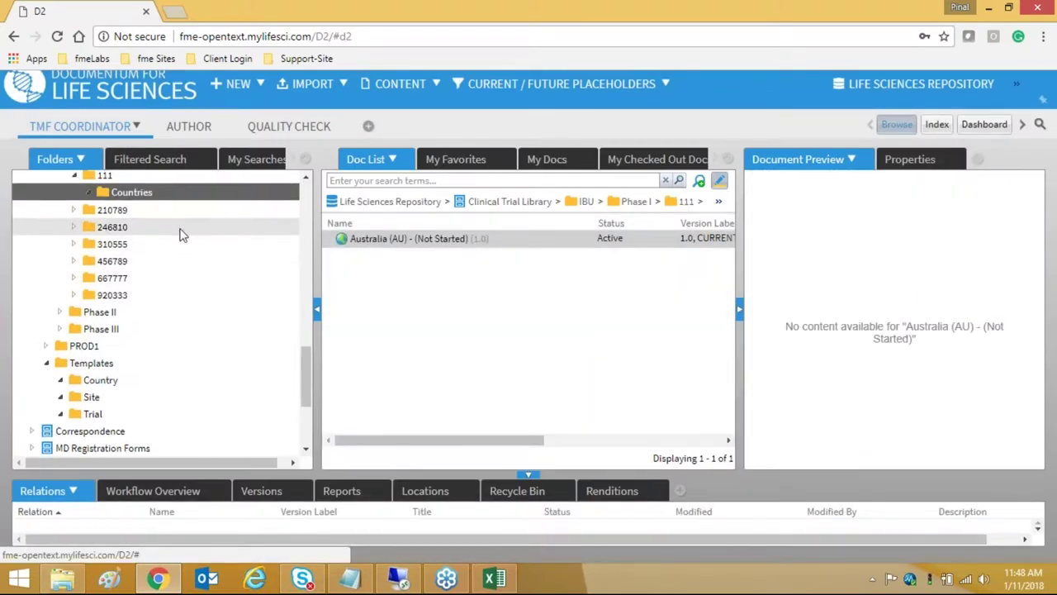
# - Open trial 111's Countries folder and view the Australia (AU) registration's details
pyautogui.scroll(2, 121, 241)
pyautogui.click(121, 250)
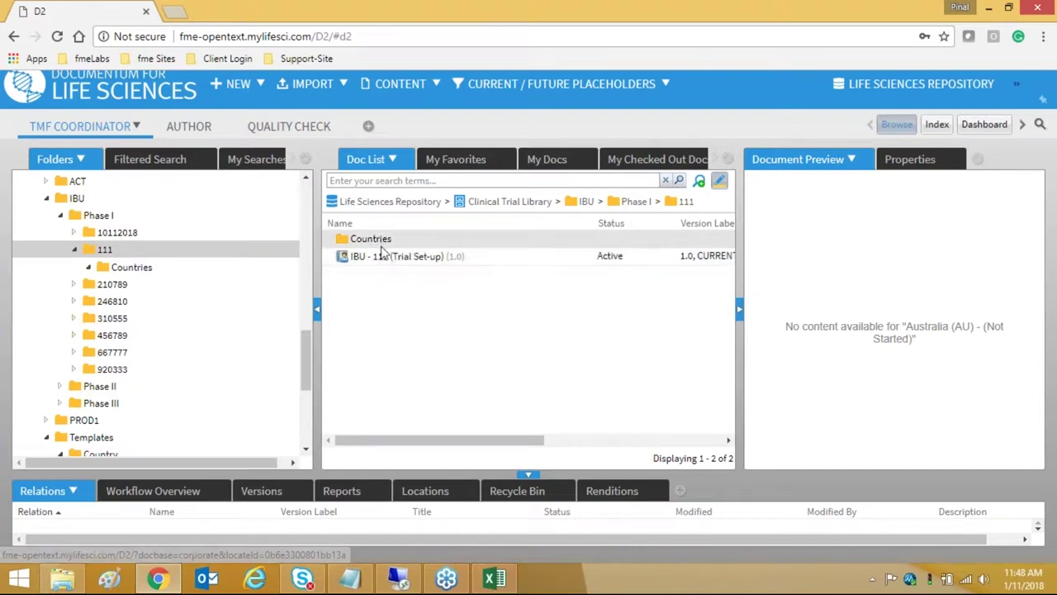
pyautogui.doubleClick(382, 242)
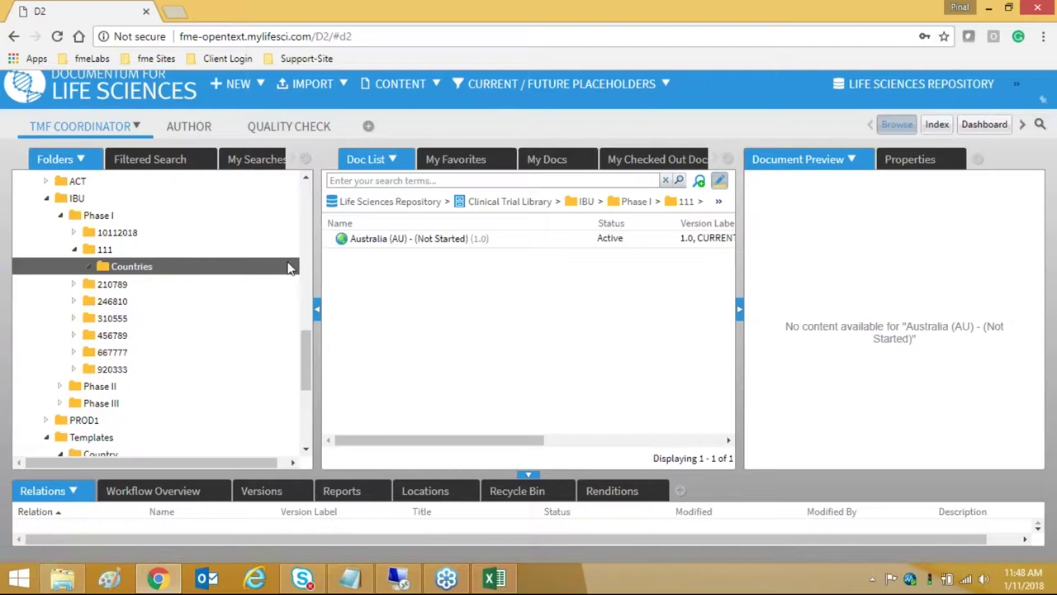
pyautogui.rightClick(408, 244)
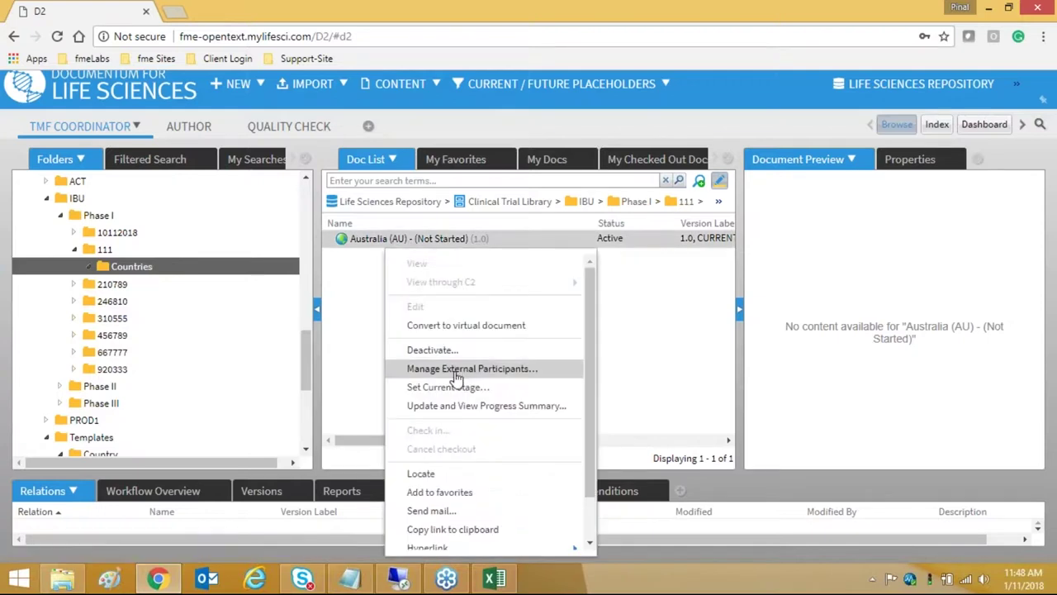
pyautogui.click(461, 408)
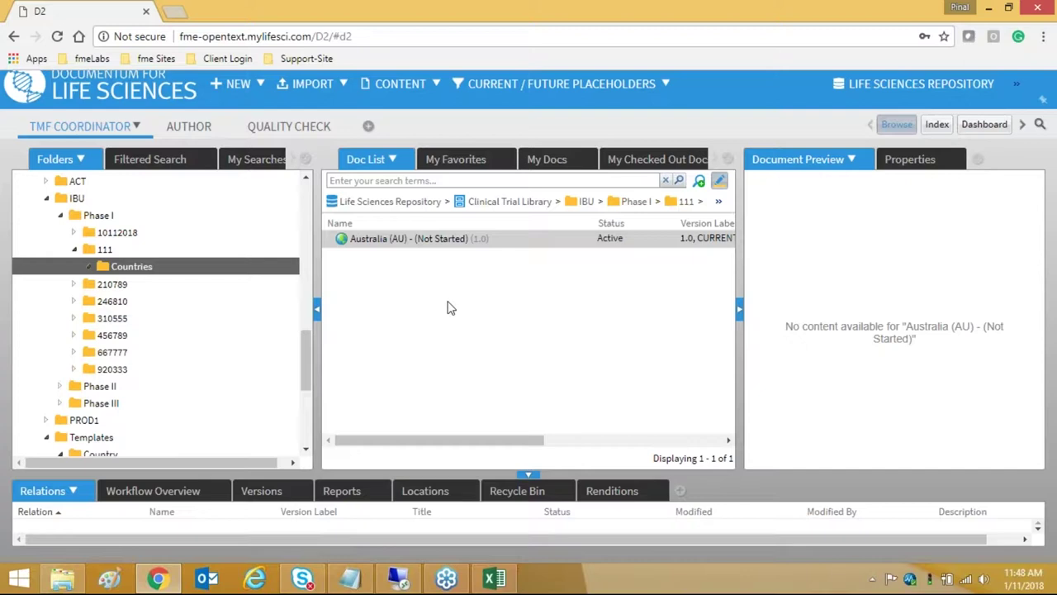
pyautogui.doubleClick(467, 239)
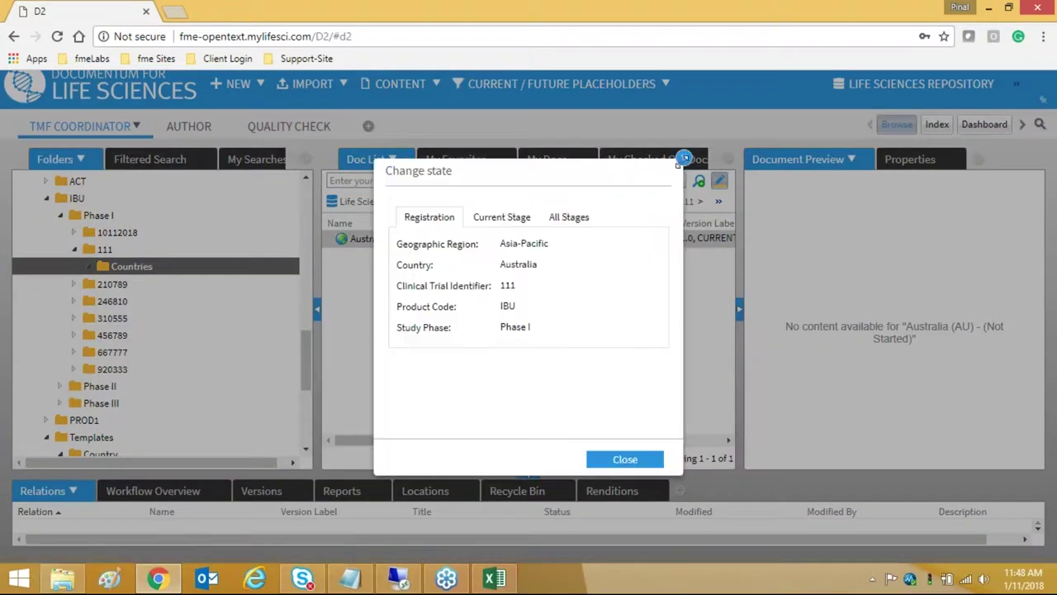
pyautogui.click(684, 158)
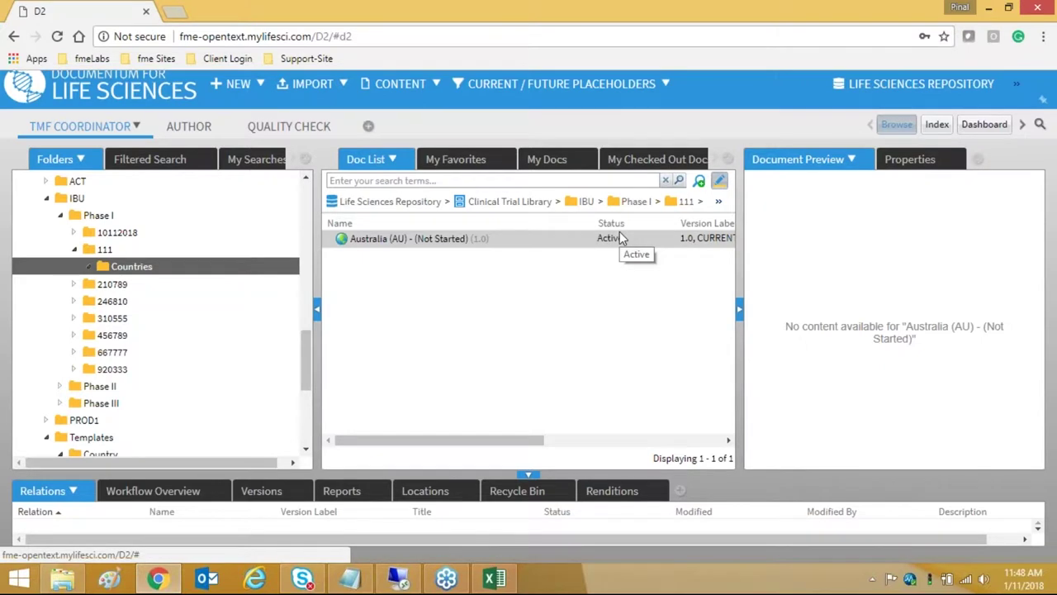
# - Browse folder 111 and its Countries folder, ending on folder 111's contents
pyautogui.click(254, 252)
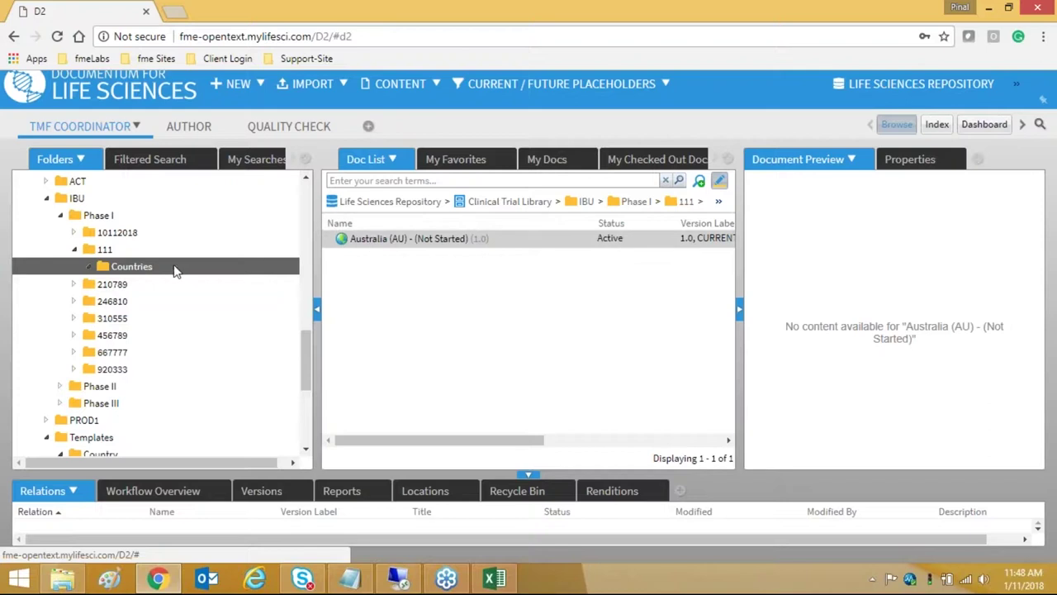
pyautogui.click(143, 272)
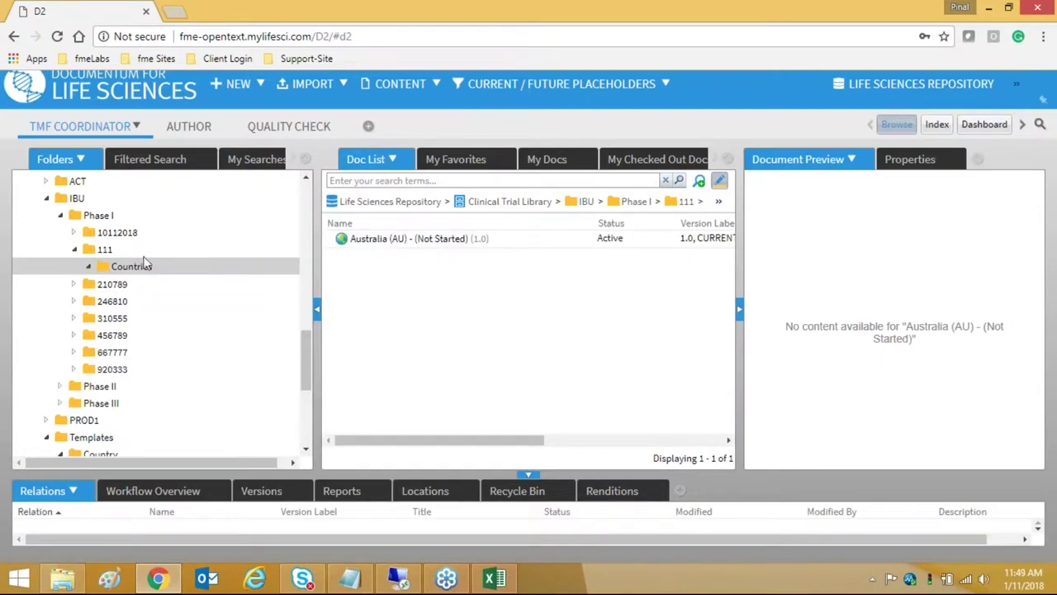
pyautogui.click(138, 254)
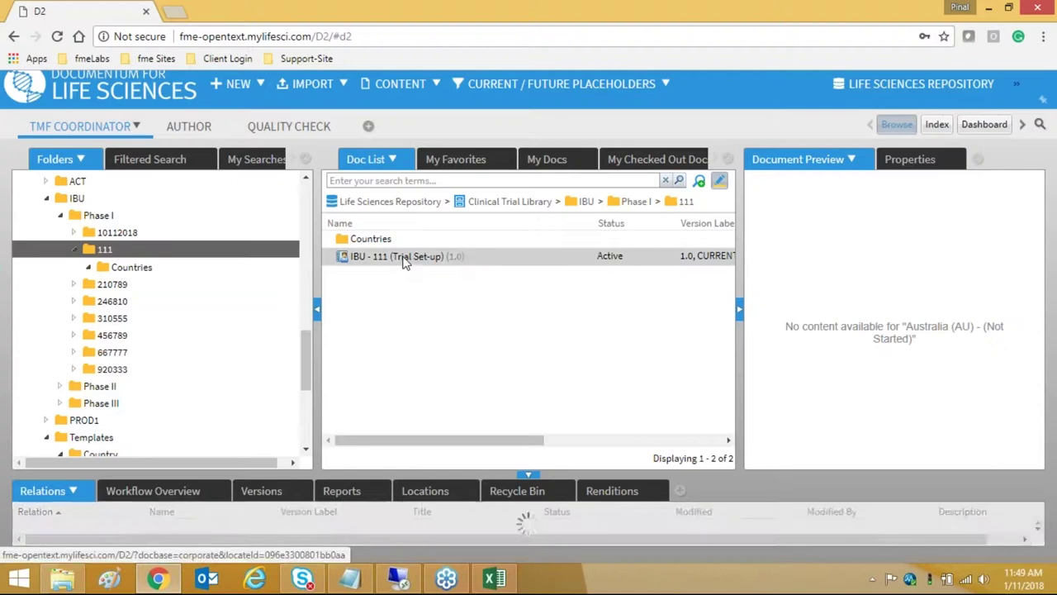
# - Browse the IBU trial folders 06272014, 310555 and 10112018
pyautogui.rightClick(383, 260)
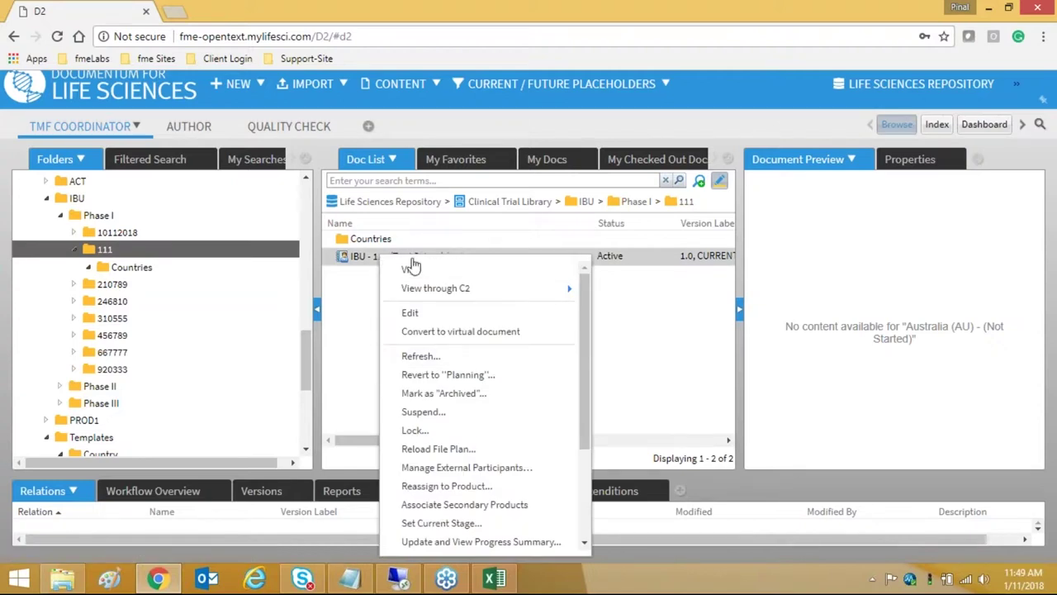
pyautogui.scroll(10, 202, 305)
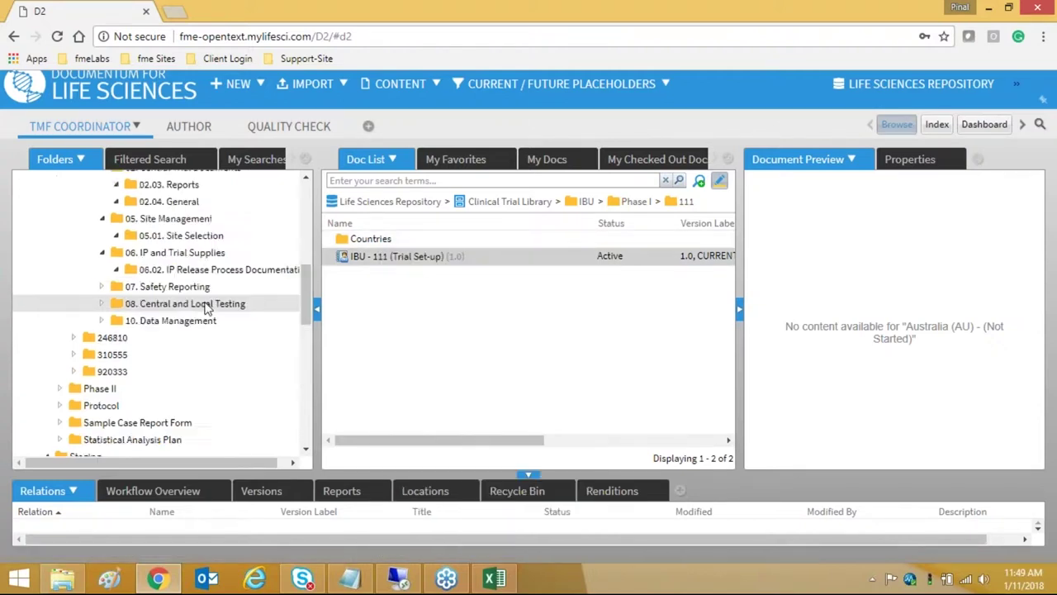
pyautogui.scroll(5, 160, 236)
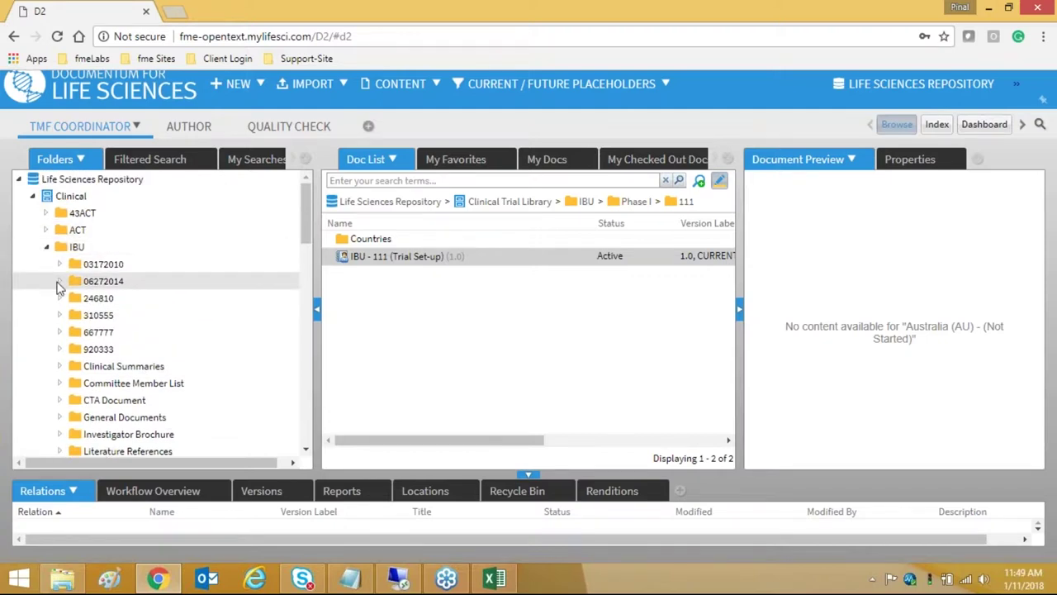
pyautogui.click(59, 282)
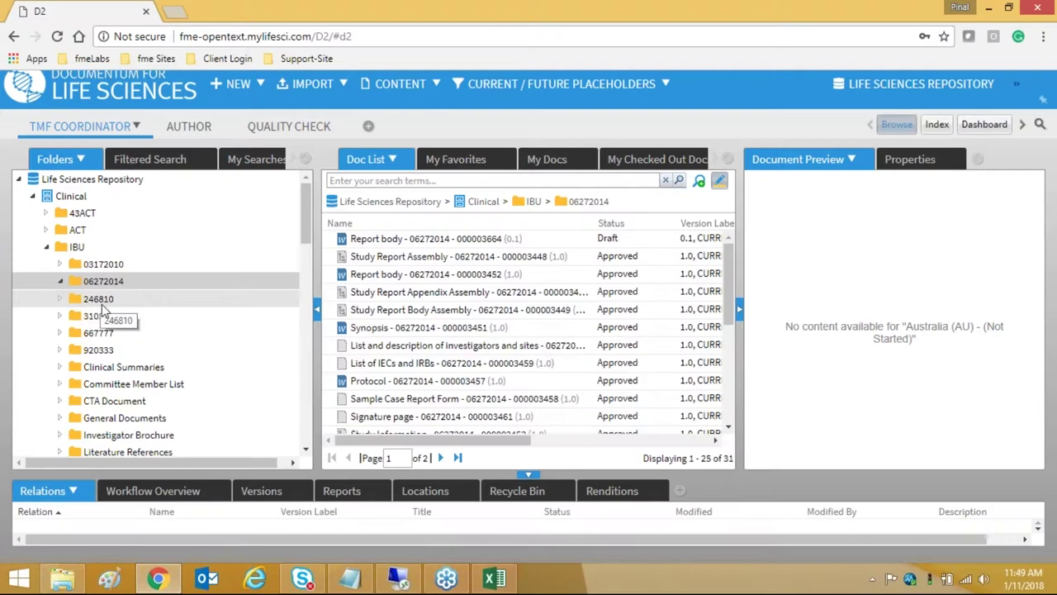
pyautogui.click(98, 316)
pyautogui.scroll(-2, 165, 314)
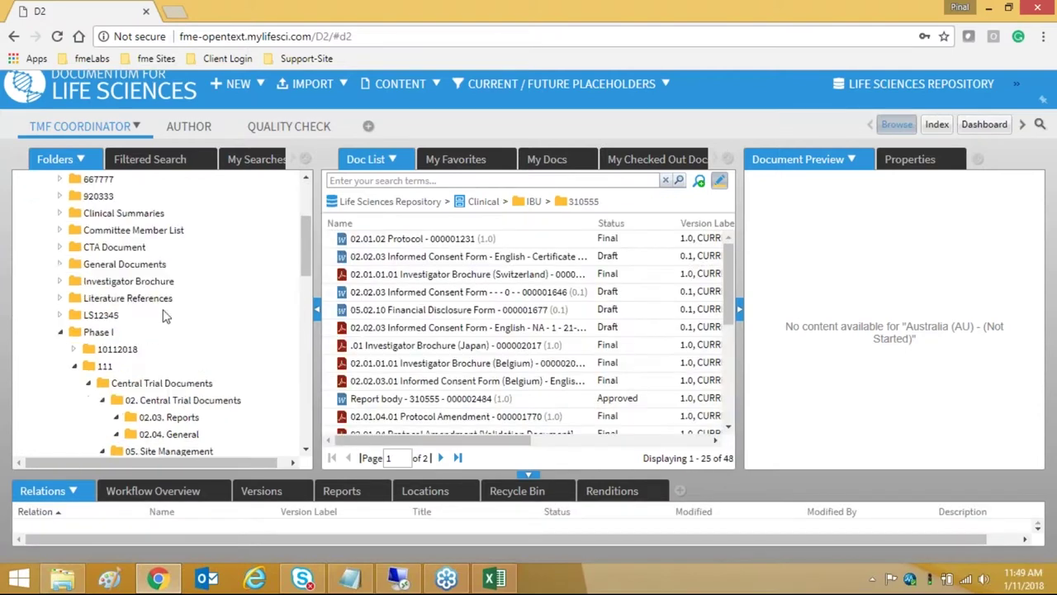
pyautogui.scroll(1, 161, 326)
pyautogui.scroll(-1, 145, 332)
pyautogui.click(128, 348)
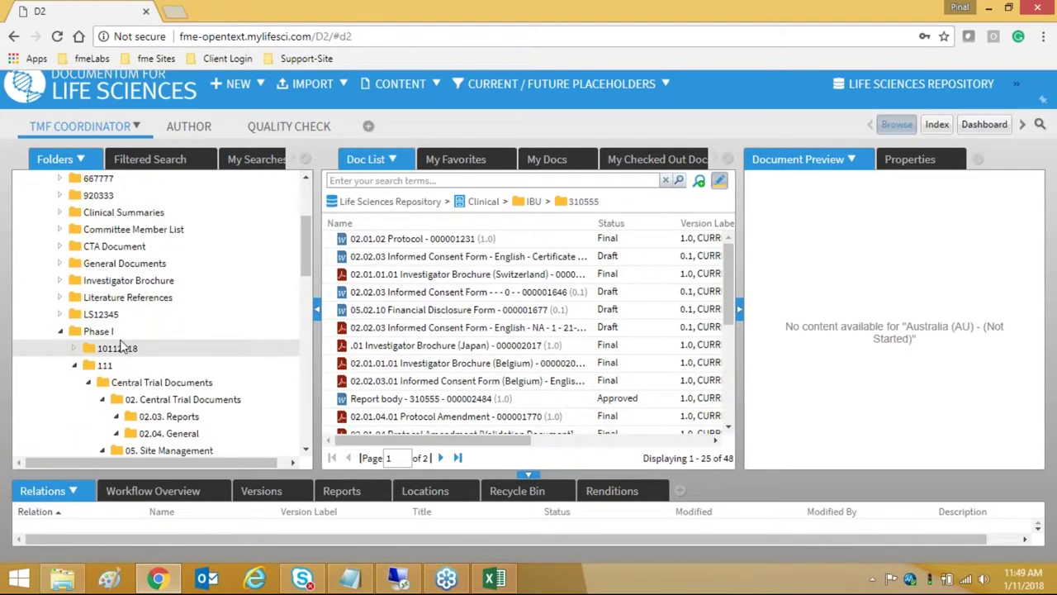
pyautogui.scroll(-3, 183, 371)
pyautogui.scroll(2, 178, 363)
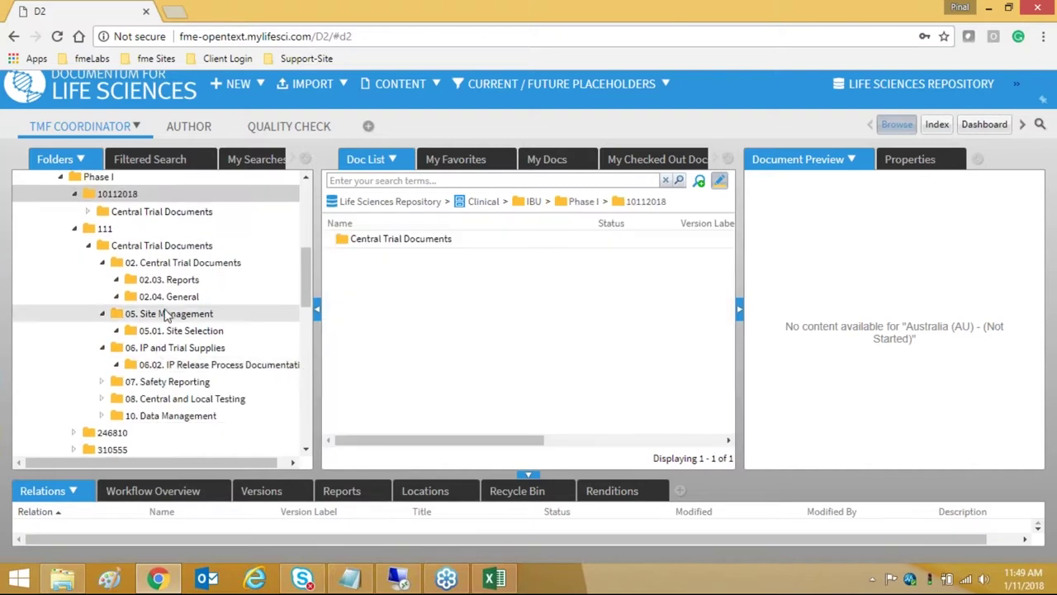
# - Collapse 111 and explore trial 246810's Austria > 05. Site Management folders
pyautogui.click(73, 228)
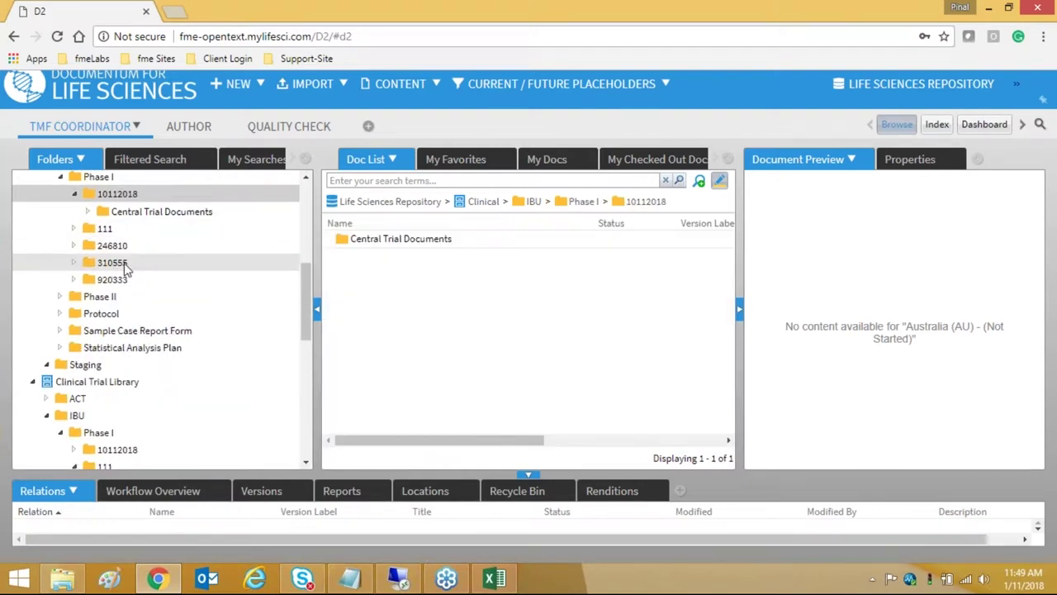
pyautogui.click(91, 245)
pyautogui.click(87, 263)
pyautogui.click(140, 280)
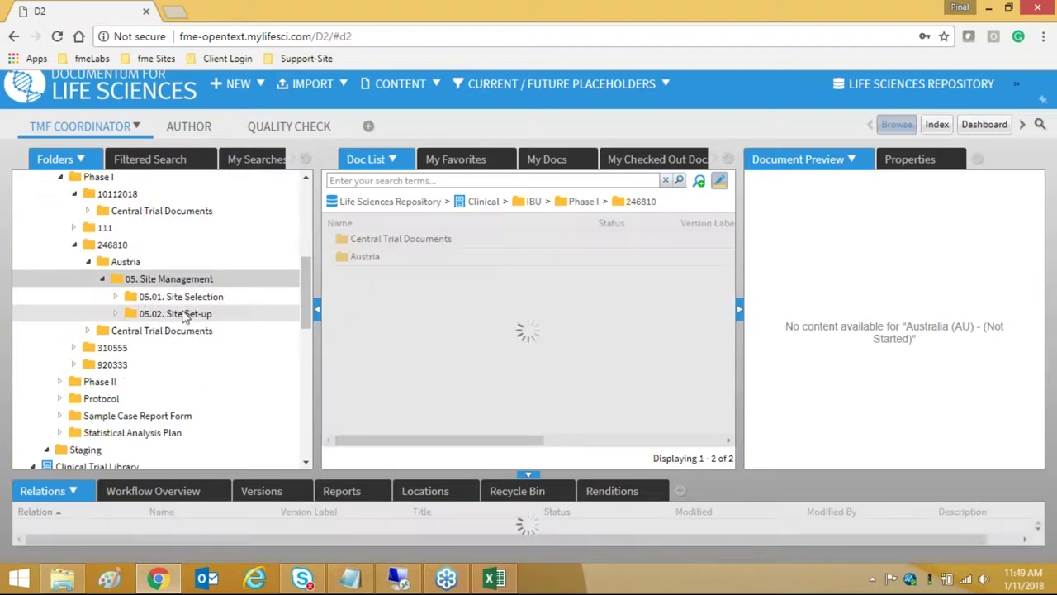
pyautogui.click(185, 302)
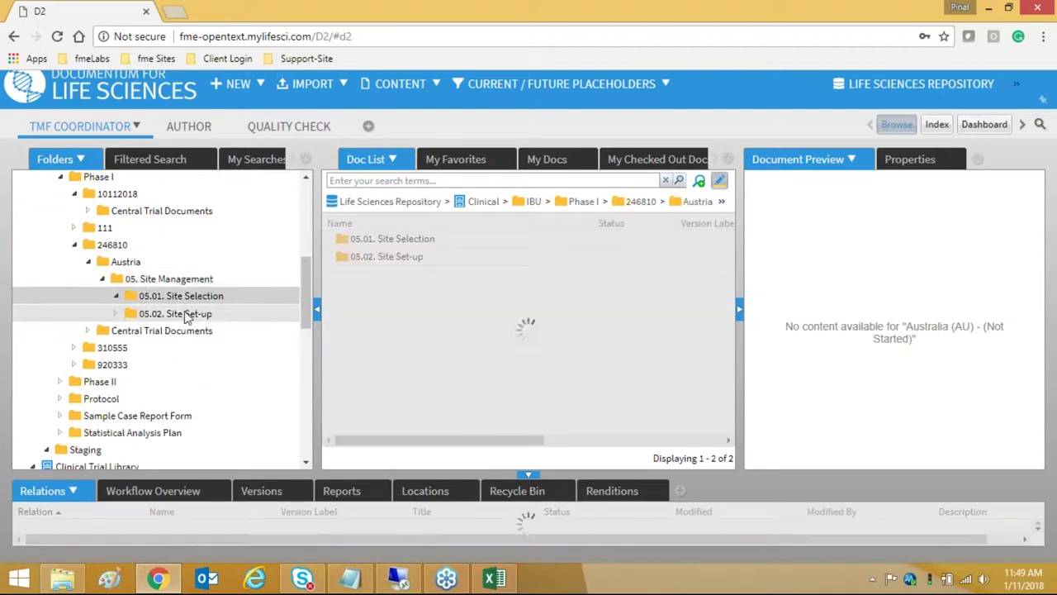
pyautogui.click(173, 283)
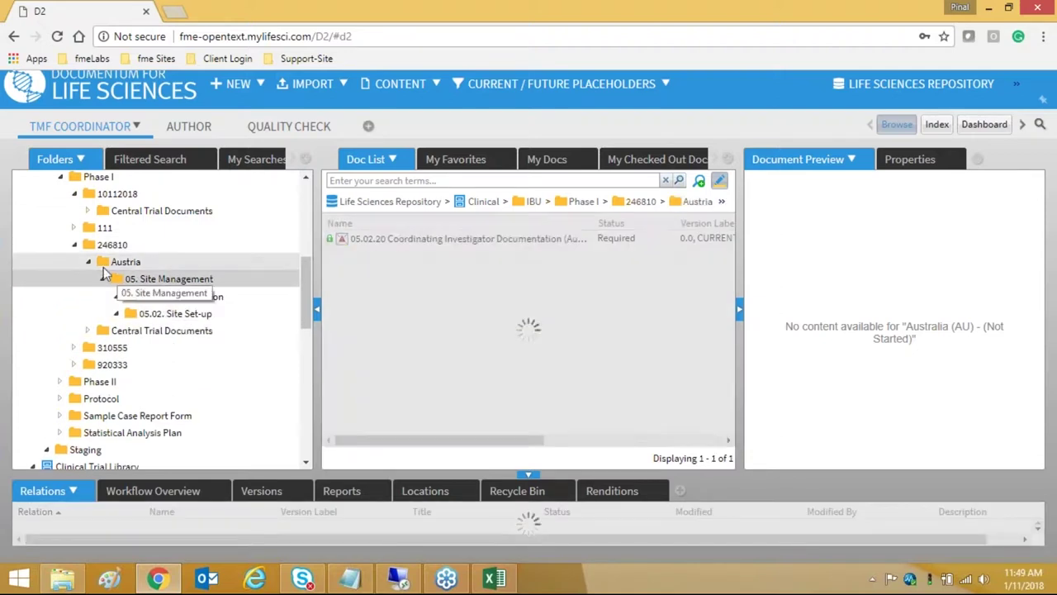
pyautogui.click(149, 261)
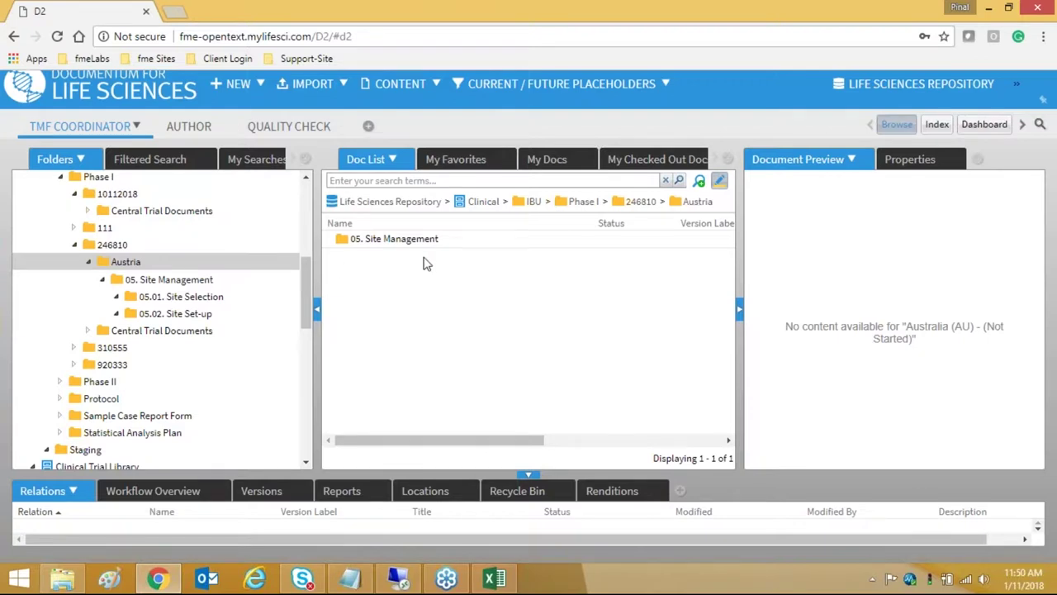
# - Return to the slide show and advance from the Demo slide to Q & A
pyautogui.scroll(10, 206, 233)
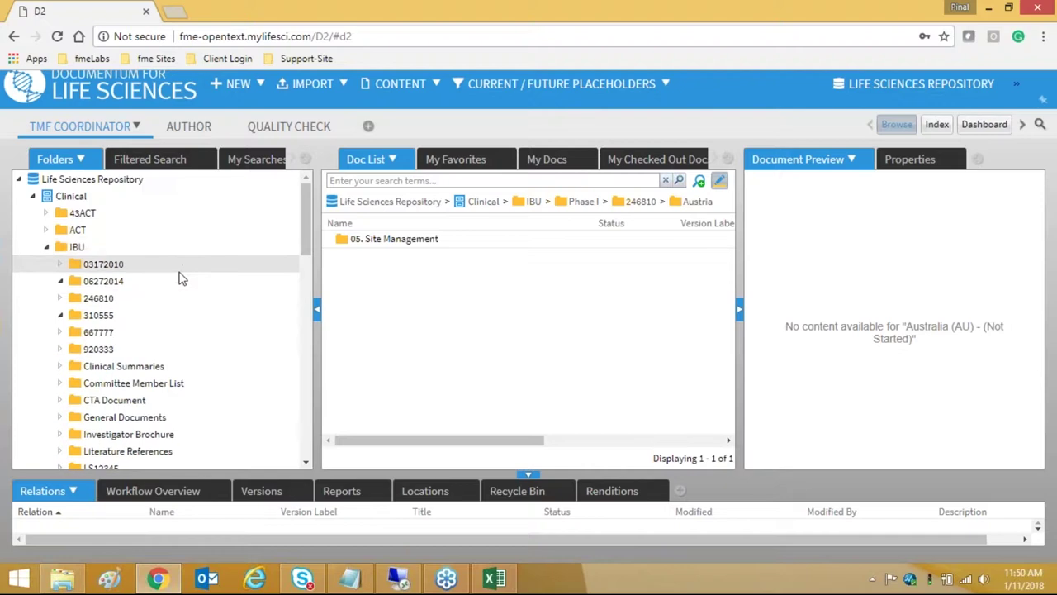
pyautogui.scroll(-3, 148, 239)
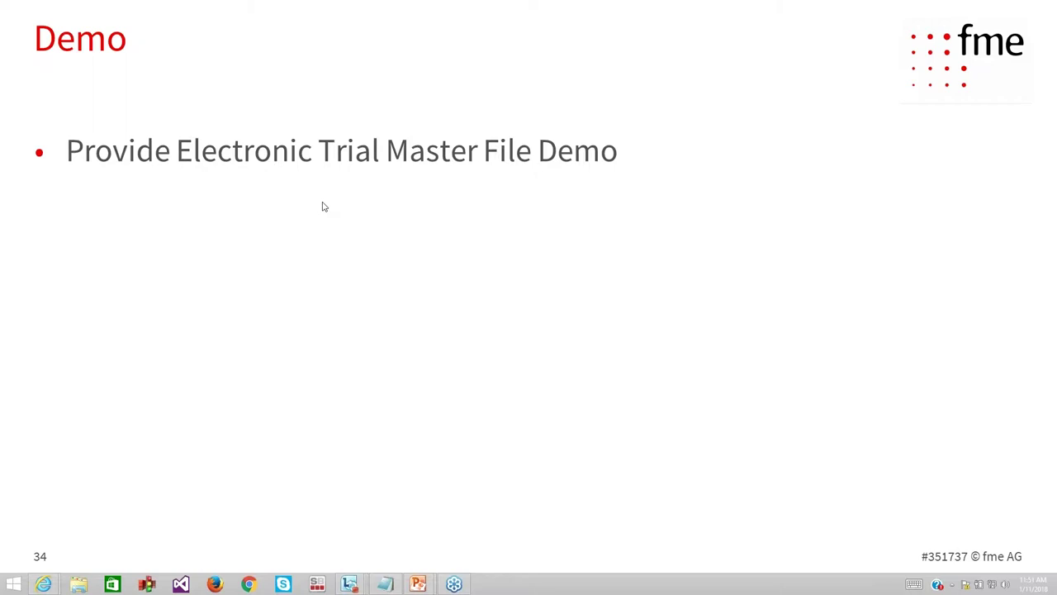
pyautogui.click(265, 164)
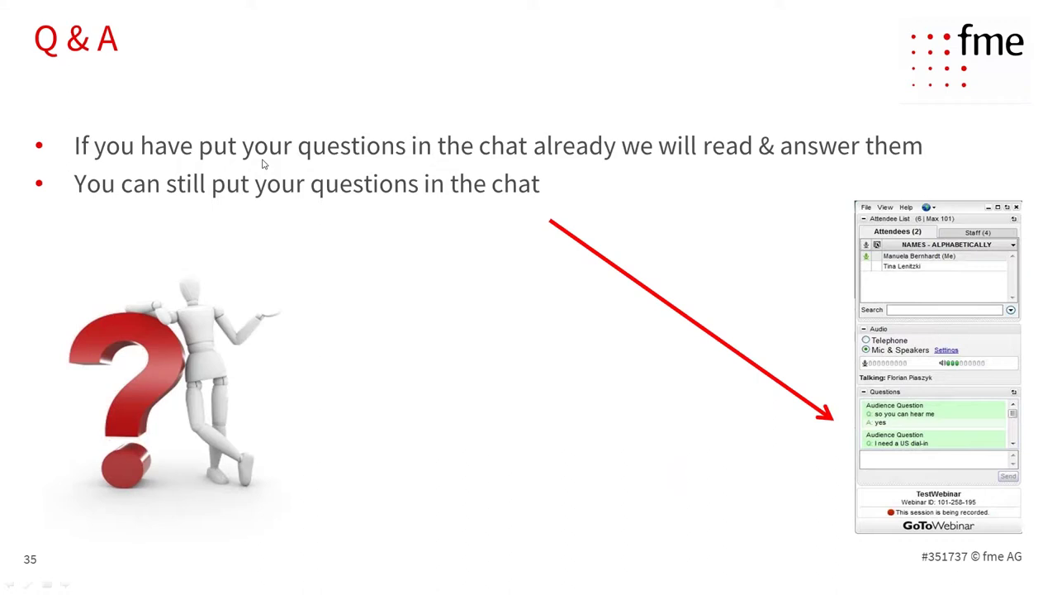